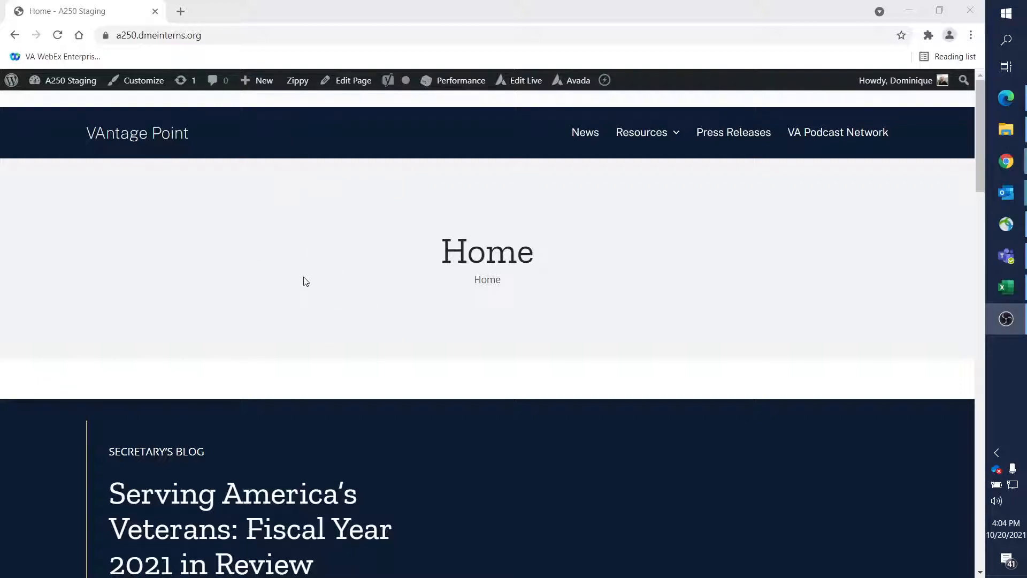
- Open the A250 Staging site's WordPress dashboard in a new browser tab
left_click(261, 249)
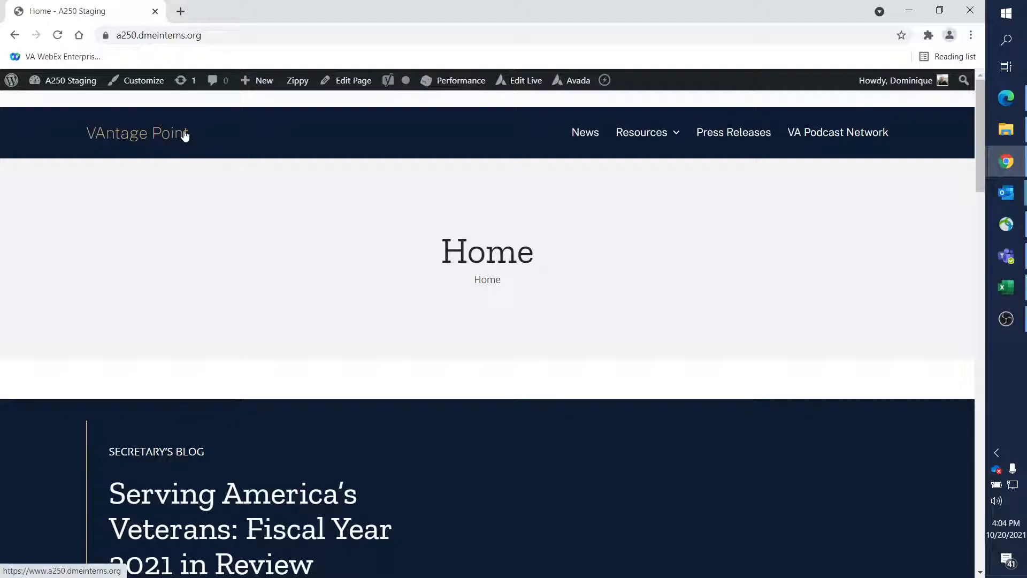
mouse_move(64, 86)
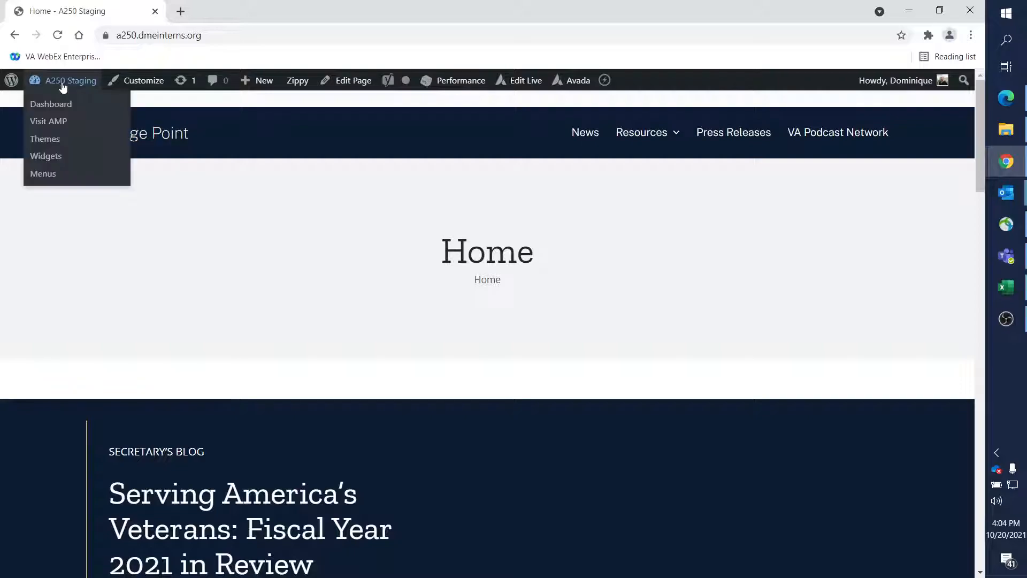
middle_click(65, 109)
left_click(234, 10)
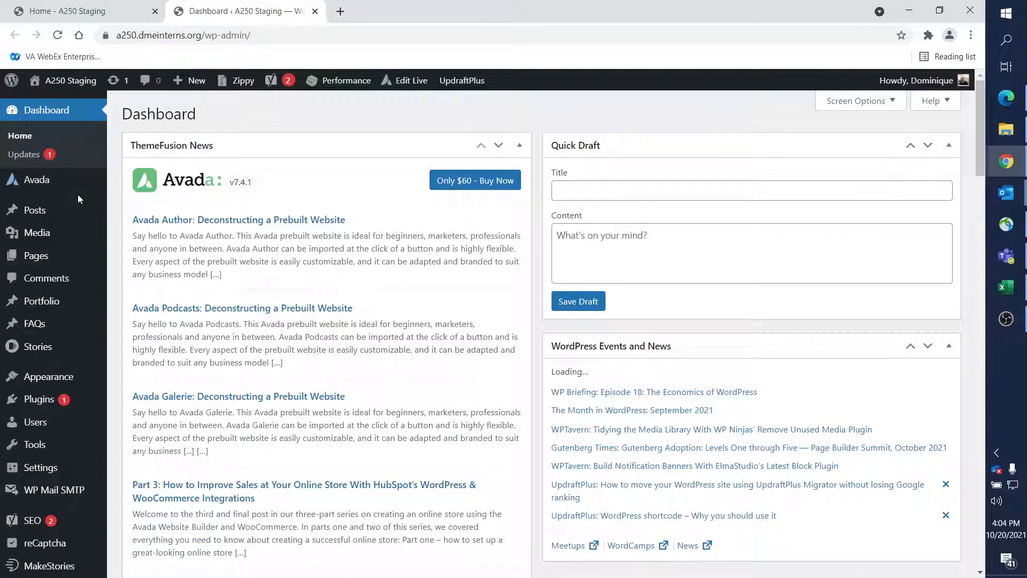
- Open Avada's Layouts page and go to the existing layout cards
mouse_move(78, 188)
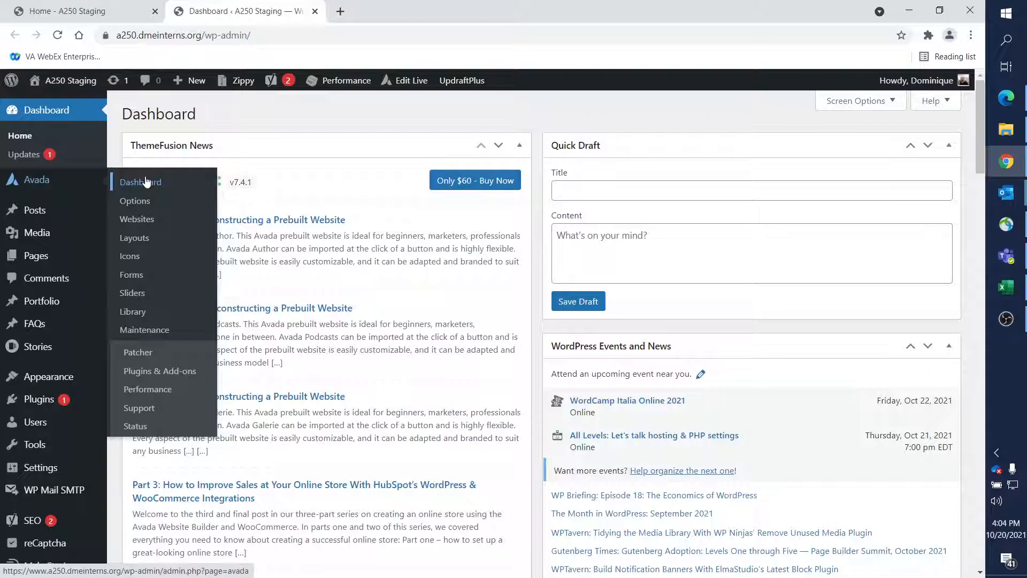
left_click(138, 242)
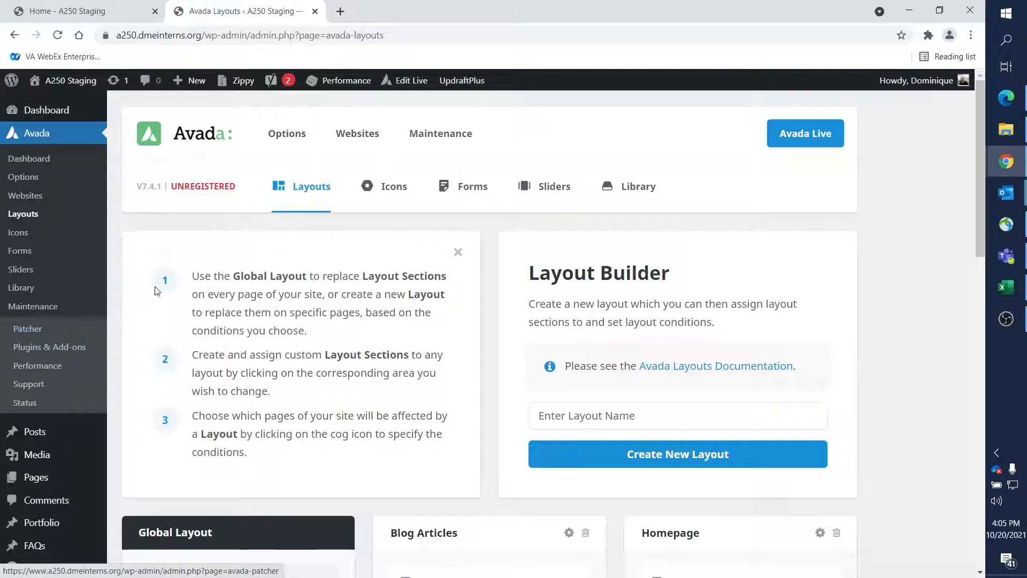
scroll(221, 280, "down", 3)
scroll(299, 216, "down", 2)
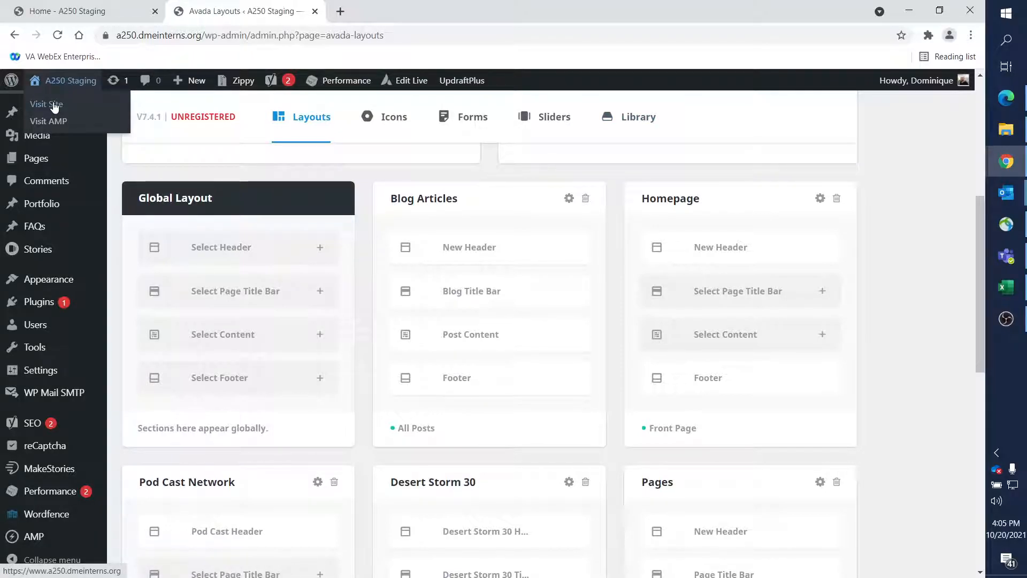
- Open the staging homepage in a new browser tab and examine its header and footer alongside the Homepage layout
middle_click(46, 103)
left_click(436, 11)
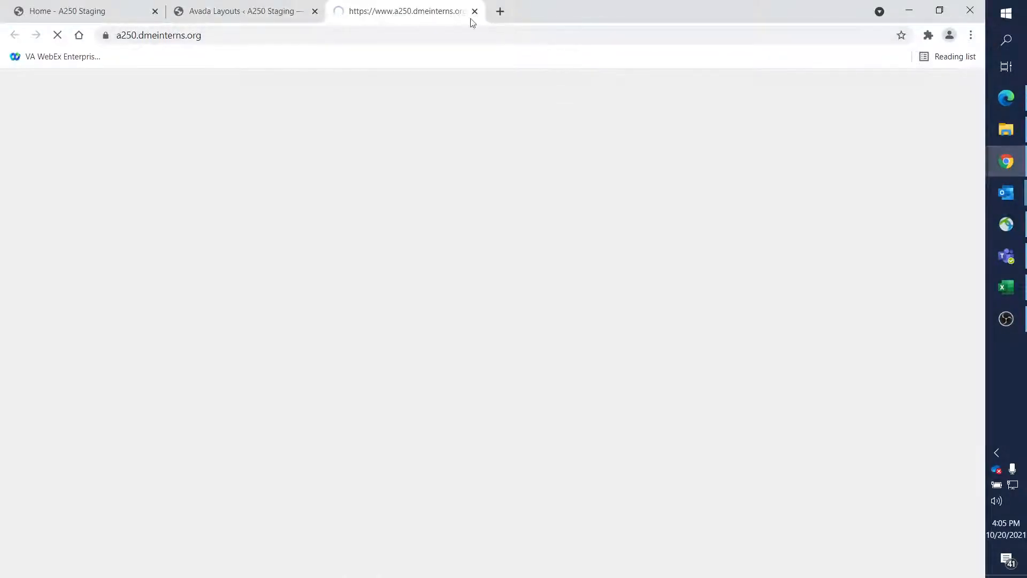
left_click(187, 12)
mouse_move(751, 266)
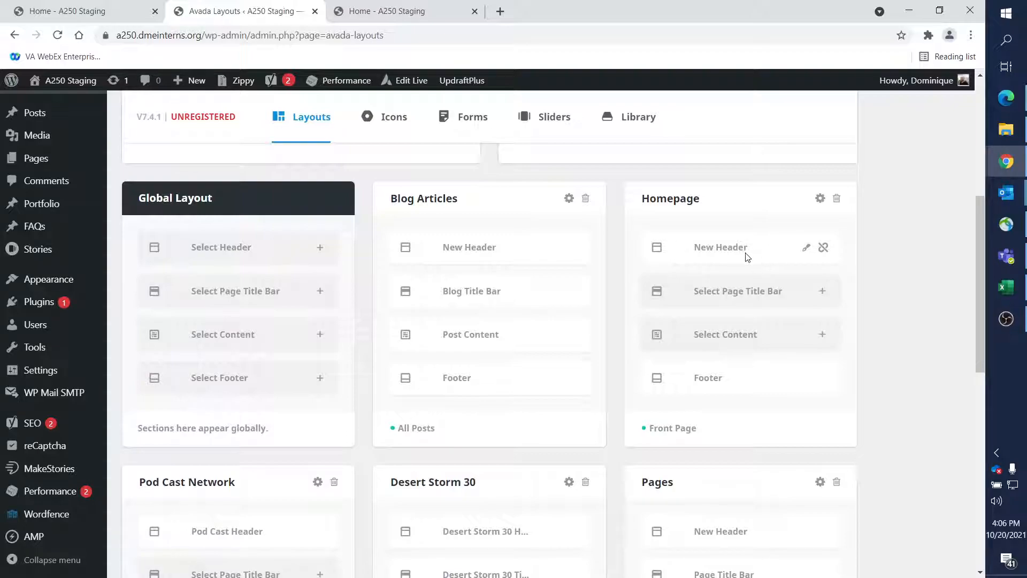
left_click(369, 11)
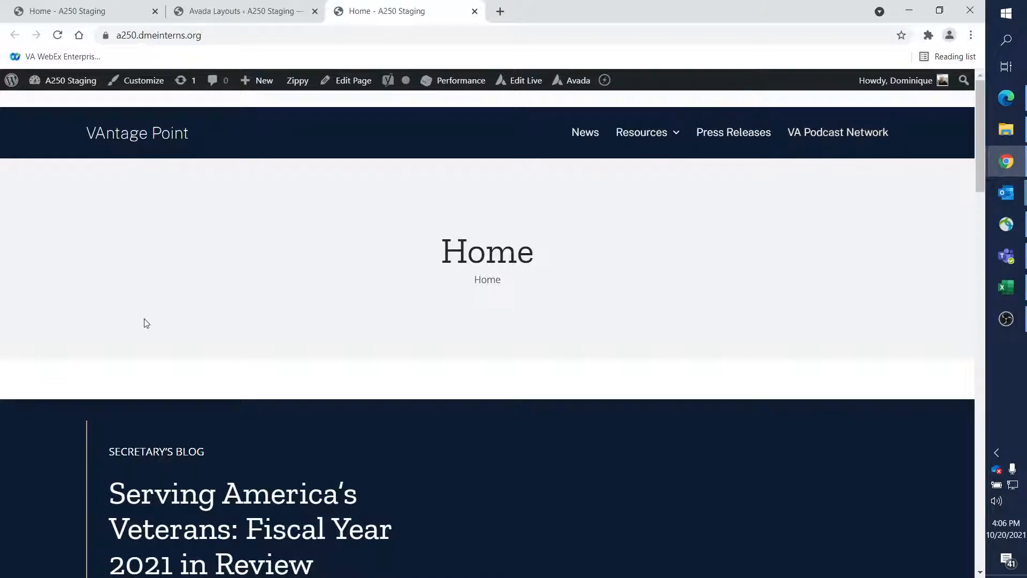
scroll(303, 426, "down", 1)
scroll(303, 426, "down", 20)
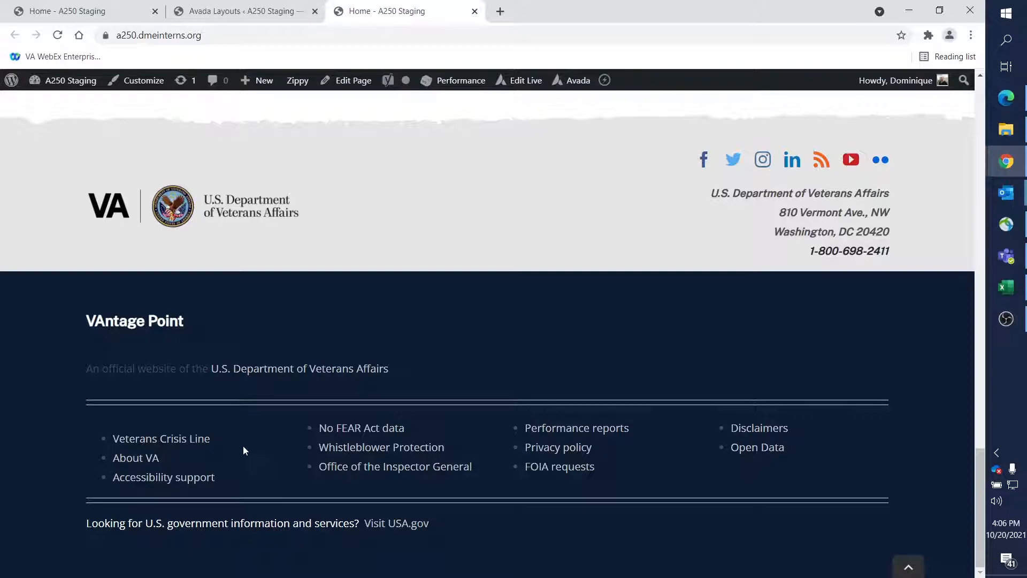
- Open the VAntage Point site at blogs.va.gov/VAntage in a new browser tab
key("ctrl+t")
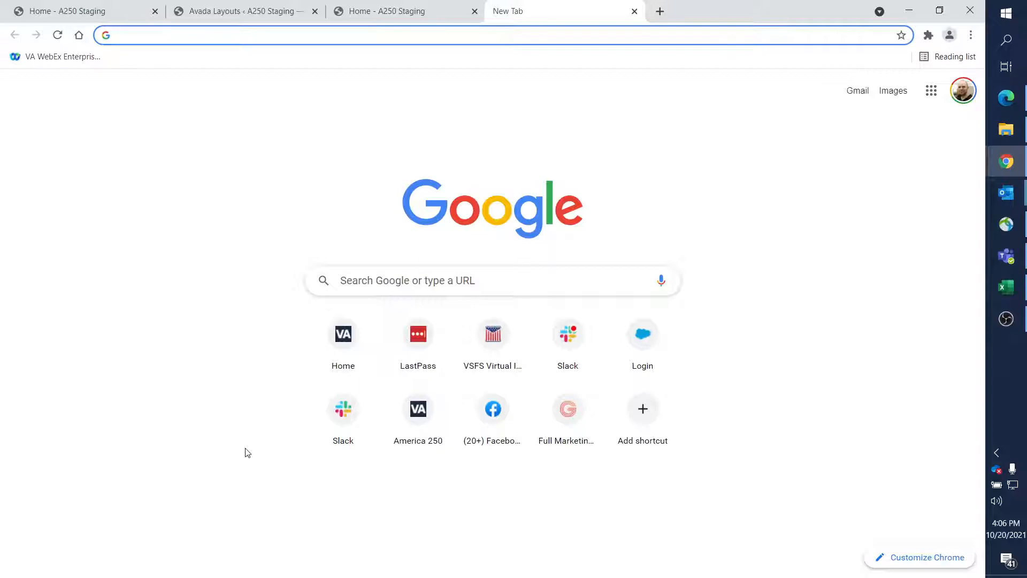
type("blo")
key("Return")
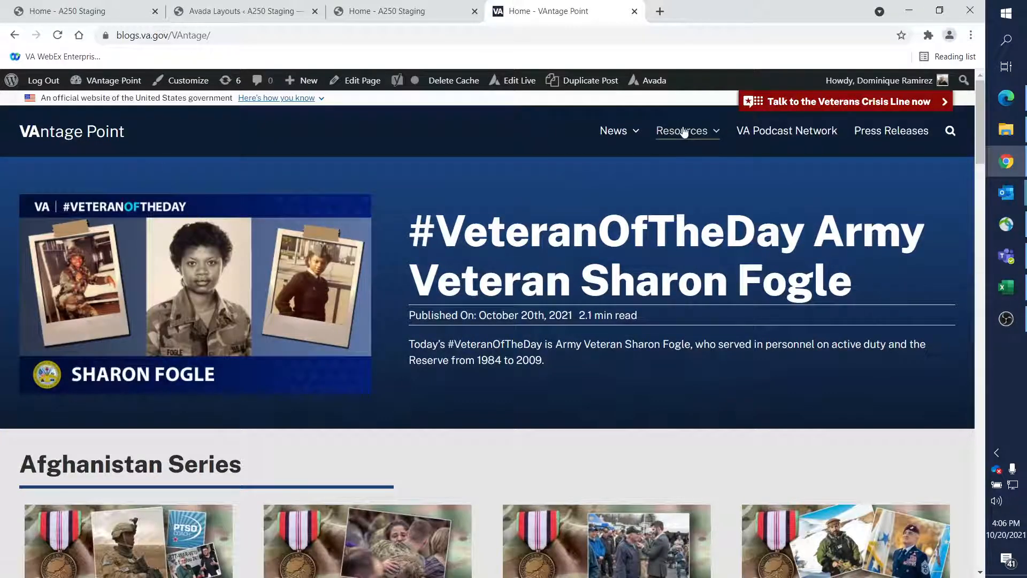
- Compare the header of the staging homepage with the header of the blogs.va.gov/VAntage site
key("ctrl+shift+Tab")
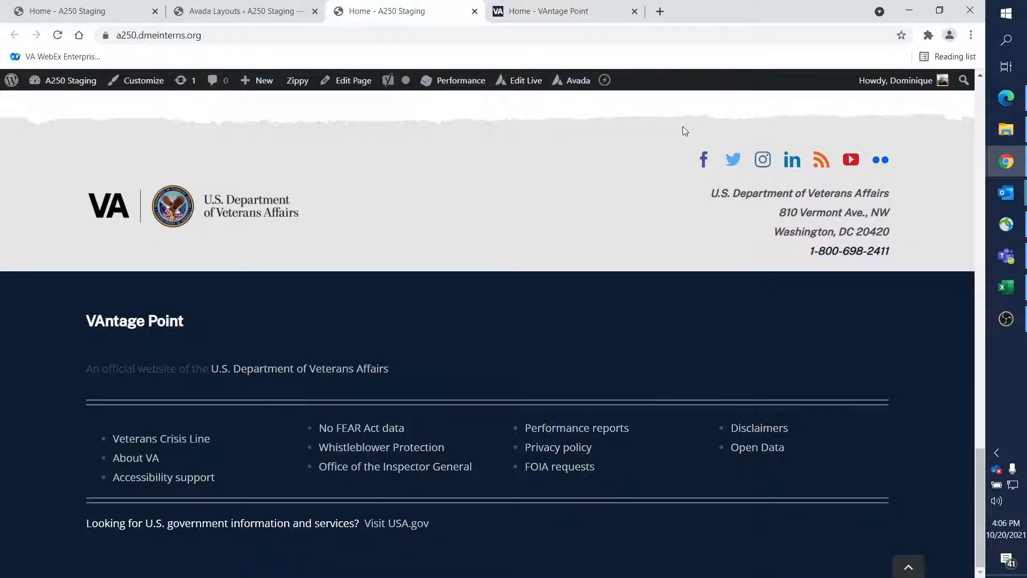
key("Home")
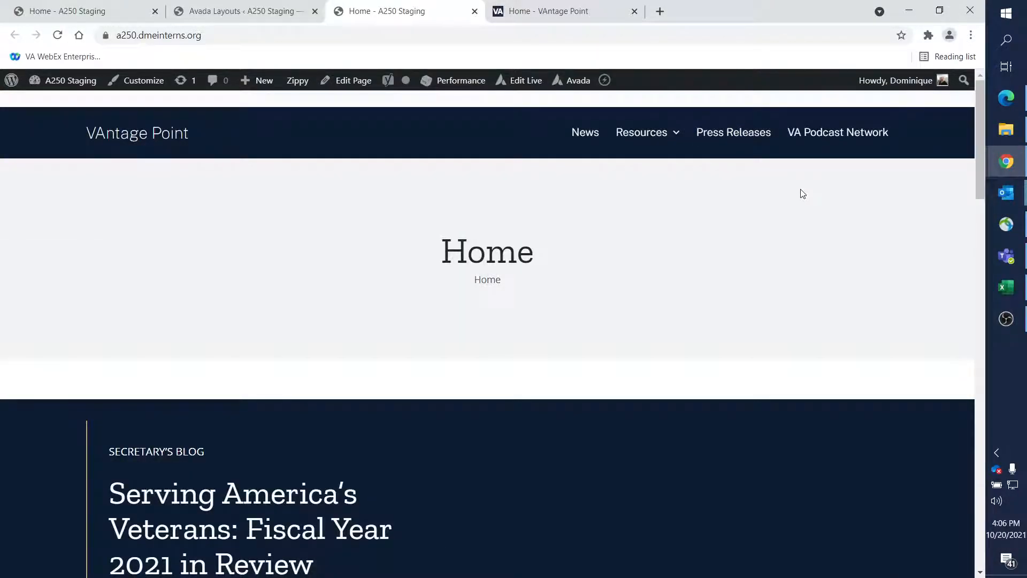
key("ctrl+Tab")
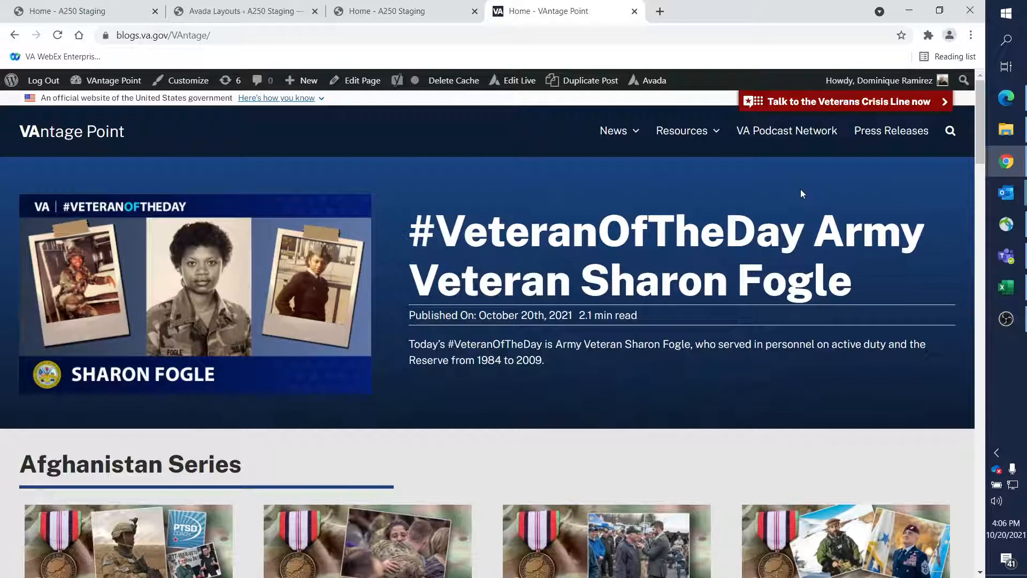
key("ctrl+shift+Tab")
key("ctrl+Tab")
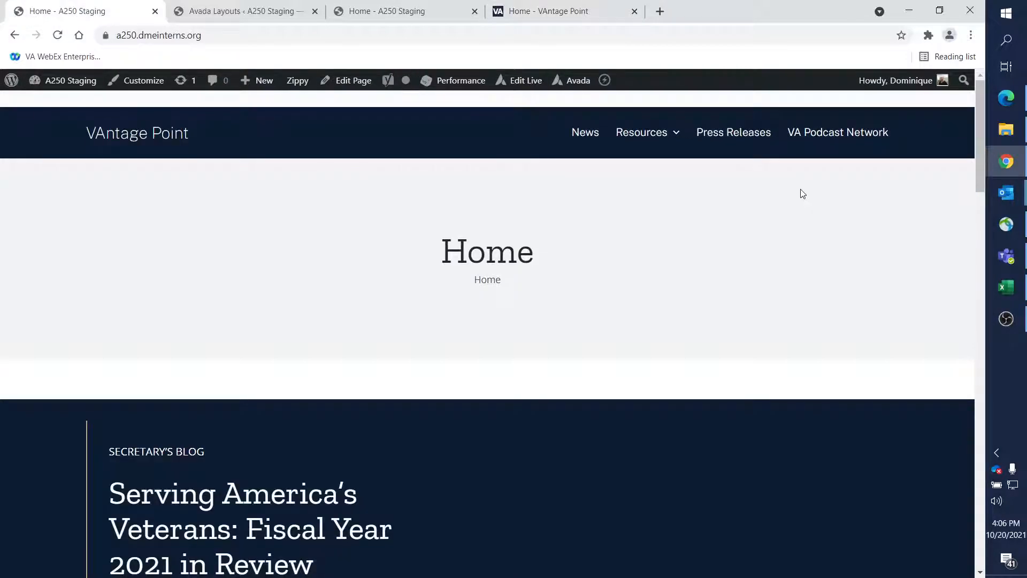
key("ctrl+Tab")
key("ctrl+Tab")
key("ctrl+Tab")
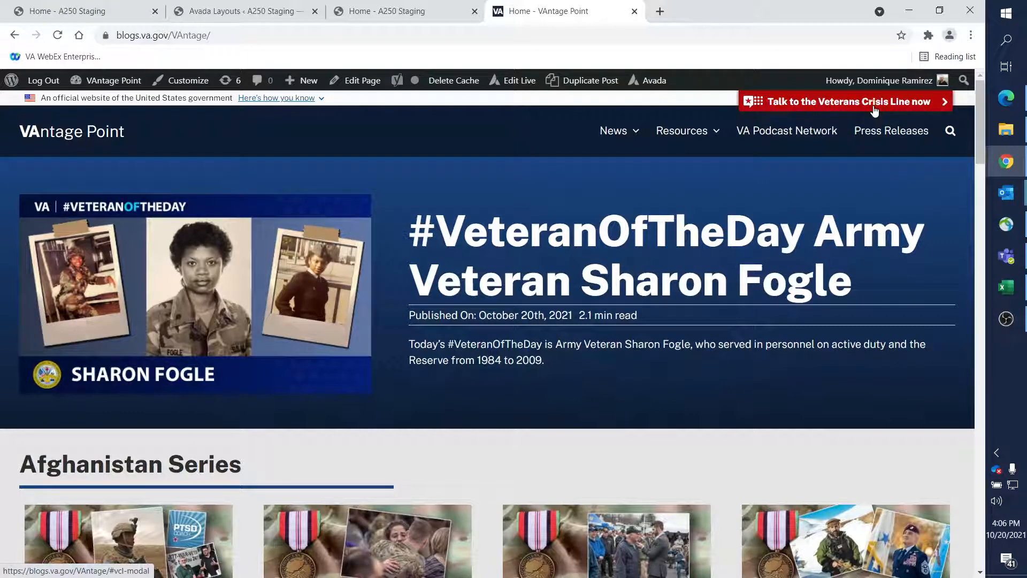
- Compare the footer of the staging homepage with the footer of the blogs.va.gov/VAntage site
key("ctrl+Tab")
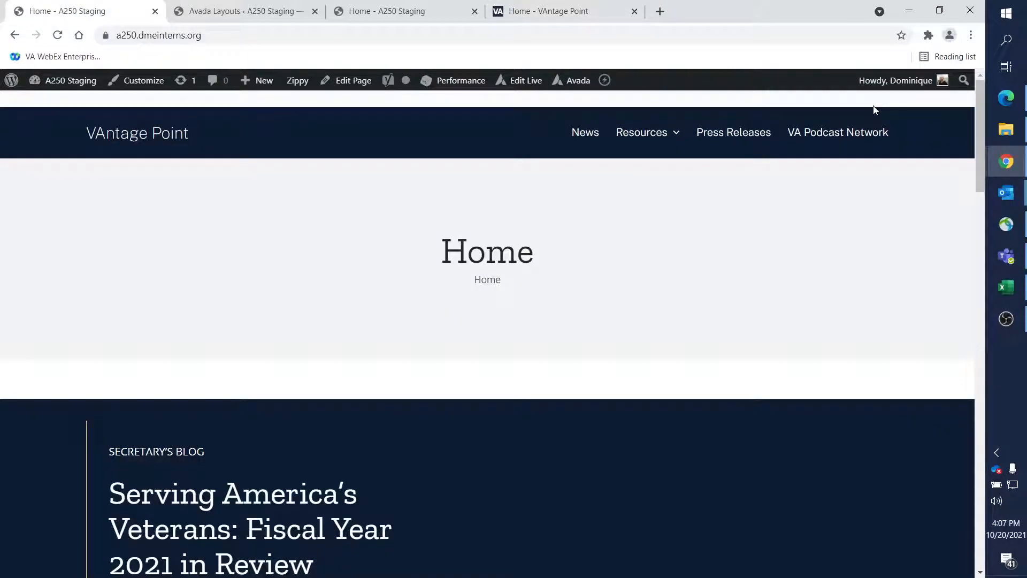
key("End")
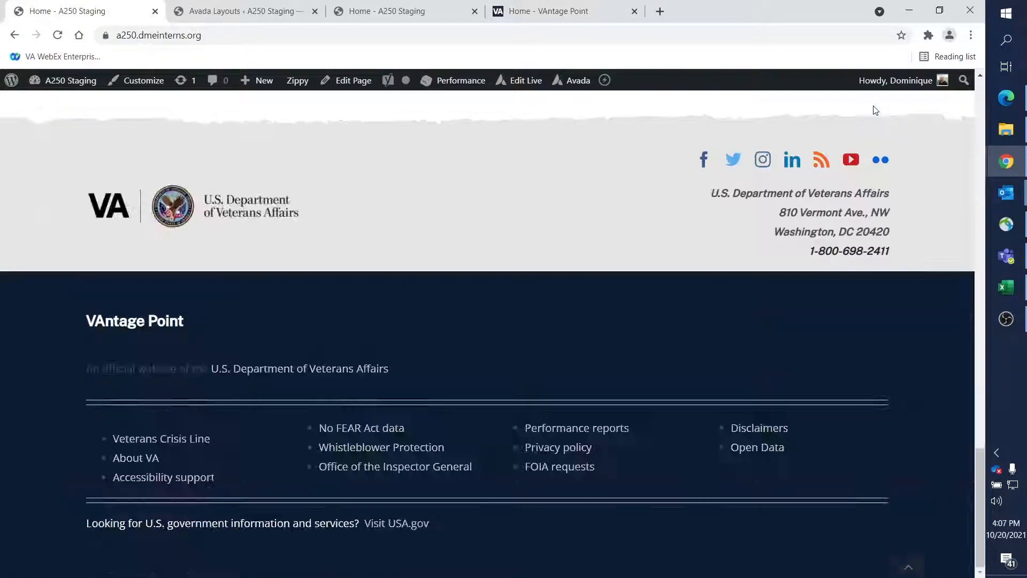
key("ctrl+Tab")
key("ctrl+shift+Tab")
key("ctrl+shift+Tab")
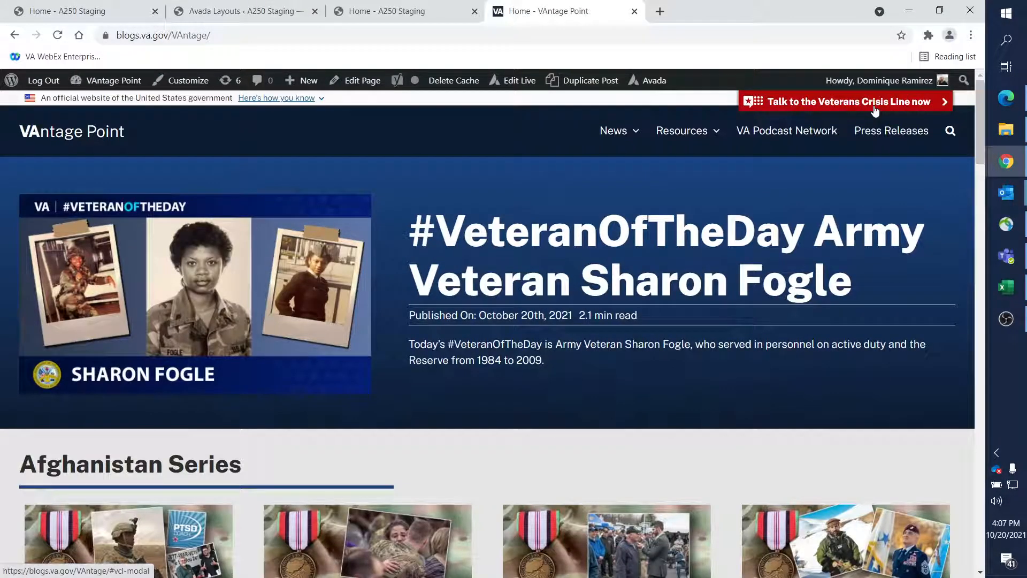
key("End")
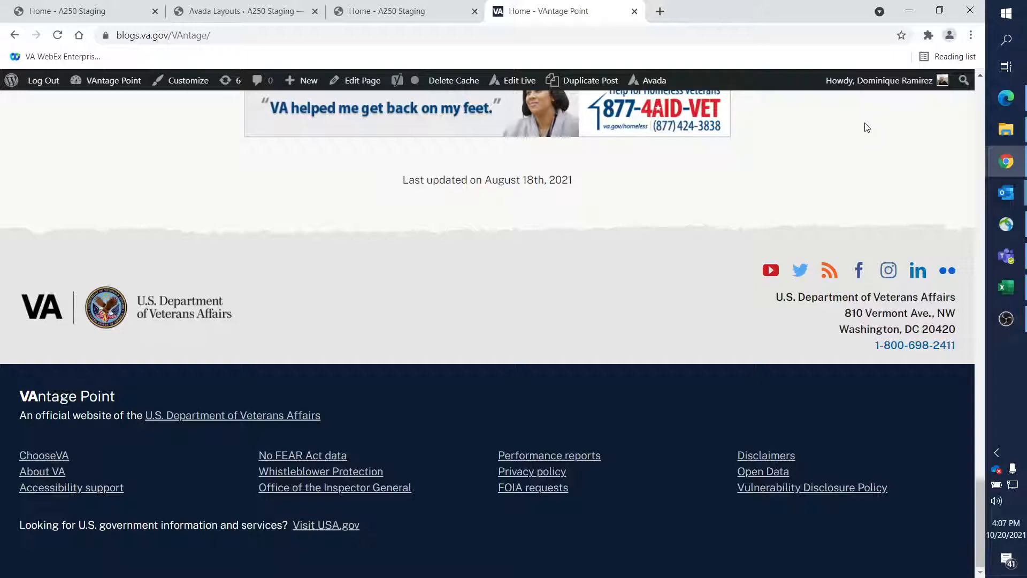
key("ctrl+shift+Tab")
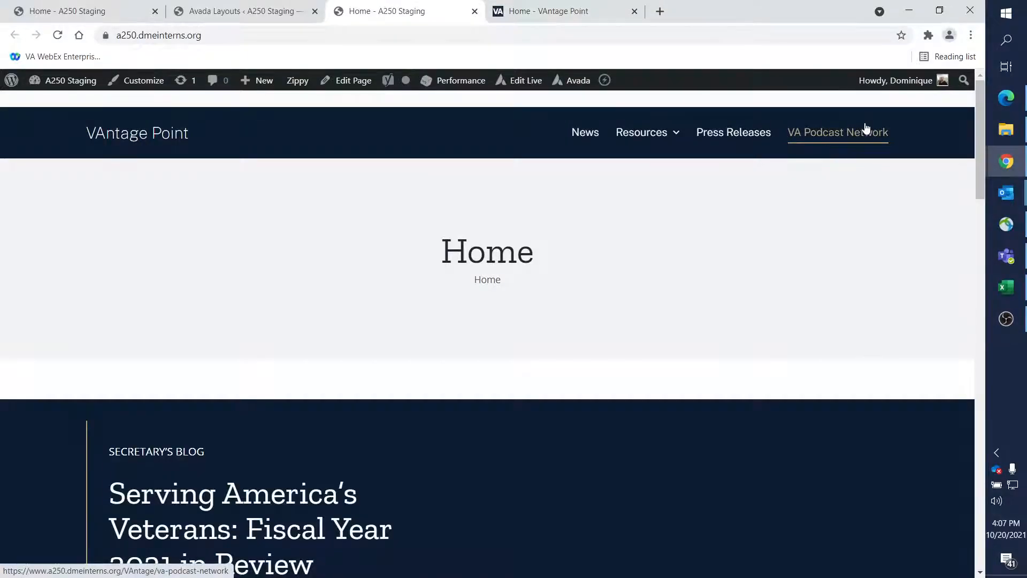
key("End")
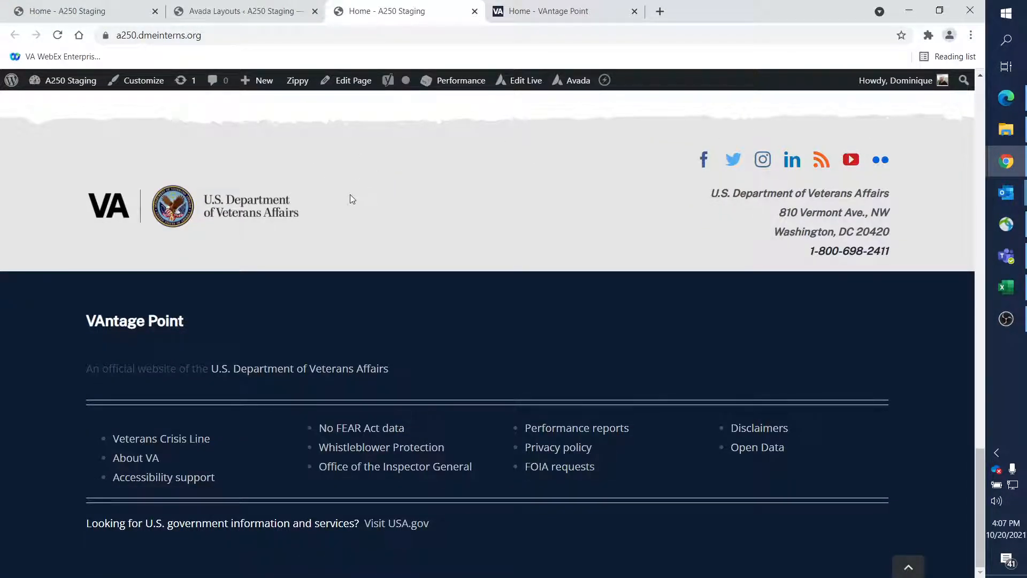
key("ctrl+Tab")
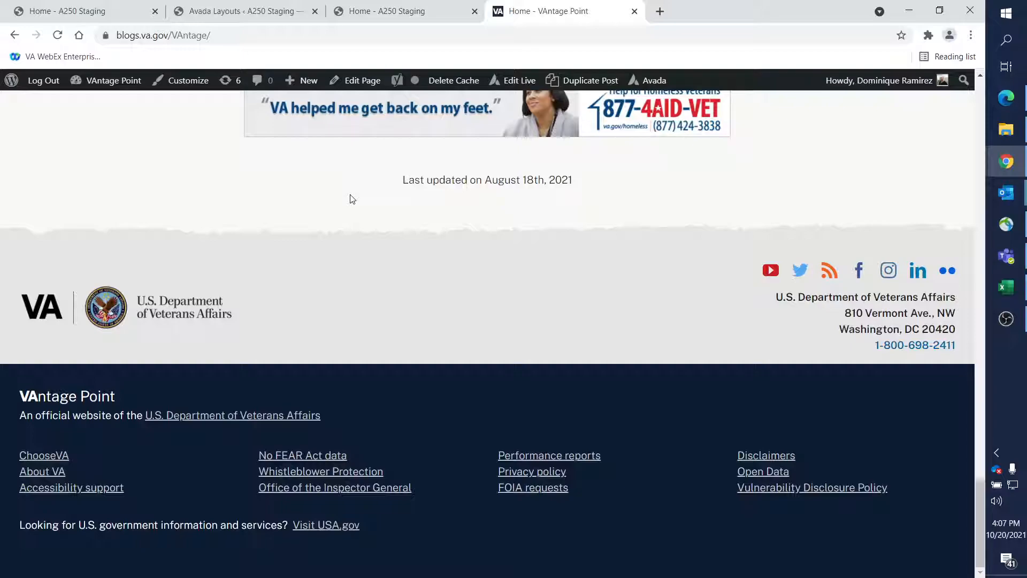
key("ctrl+shift+Tab")
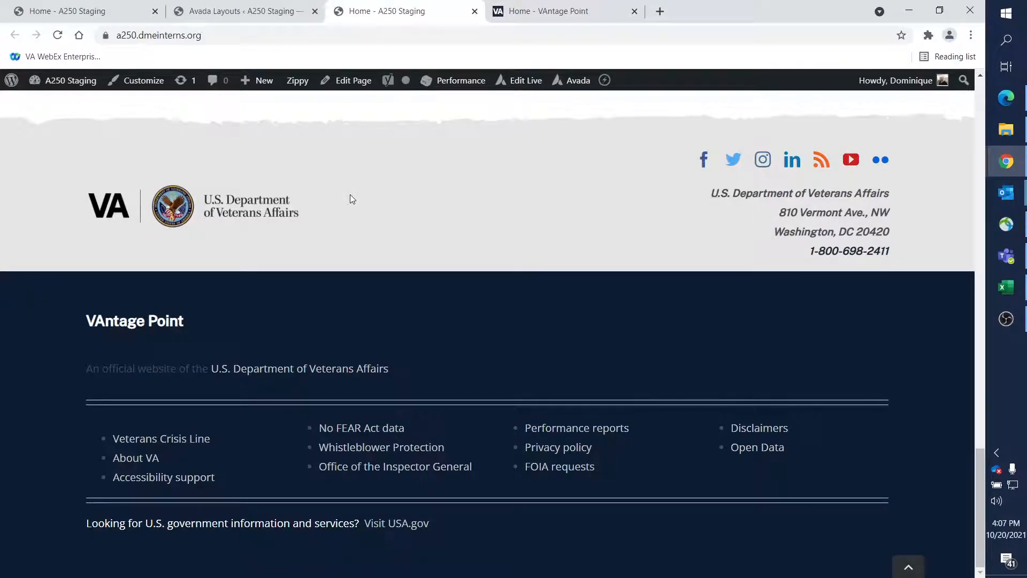
- Return to the Avada Layouts page and examine the sections and conditions assigned to each layout
key("ctrl+shift+Tab")
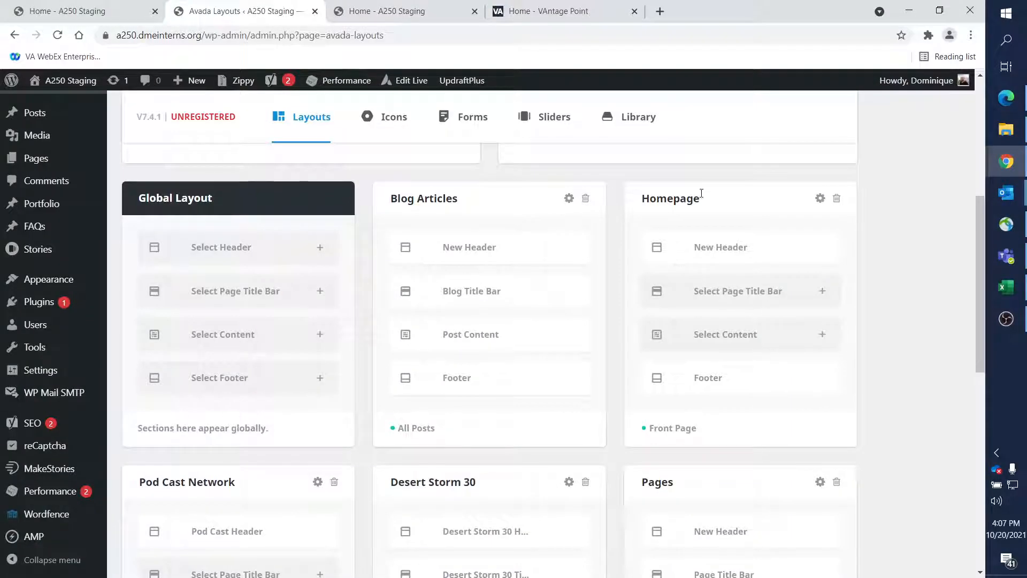
scroll(722, 398, "down", 2)
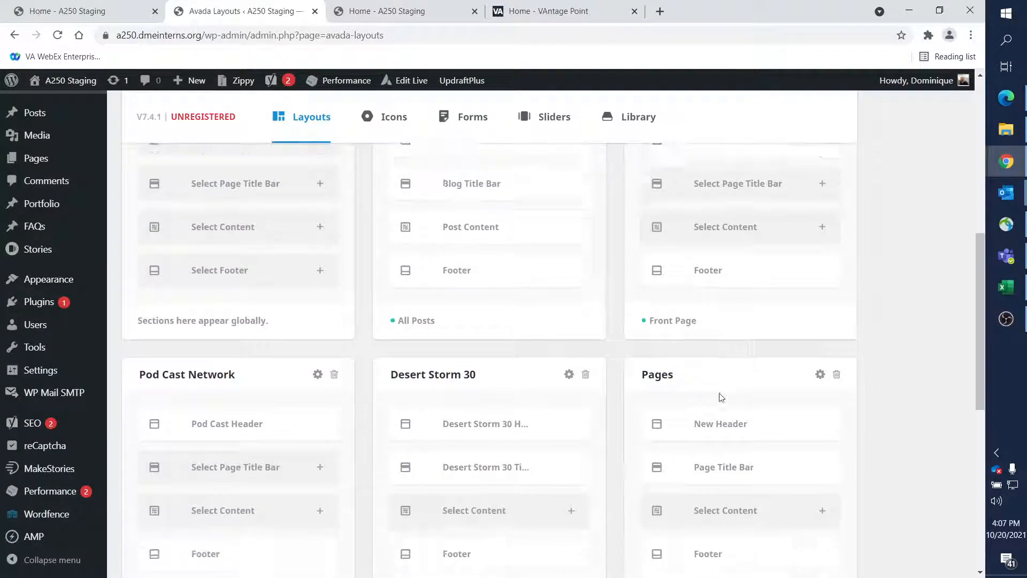
scroll(722, 398, "down", 1)
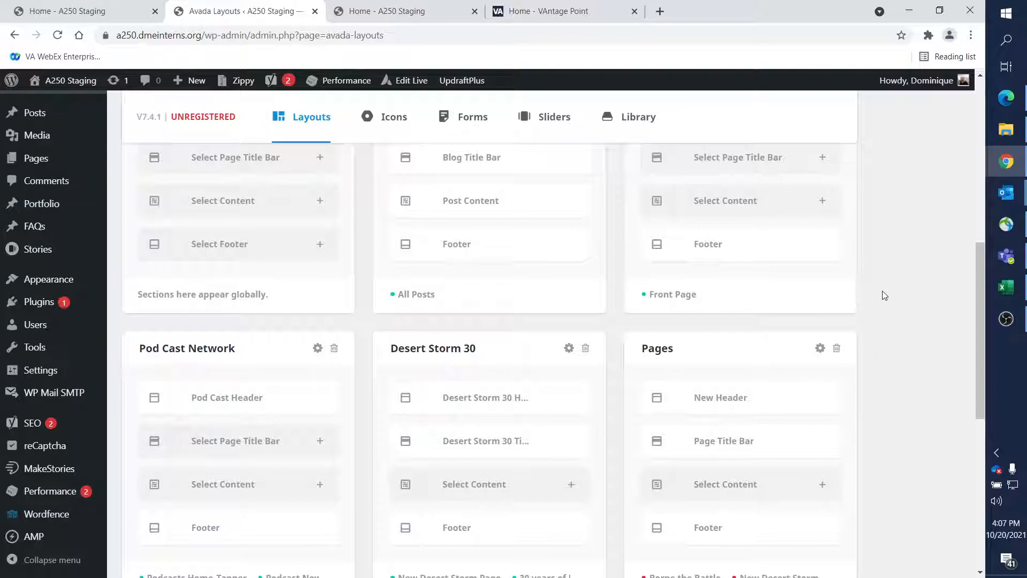
scroll(884, 297, "down", 5)
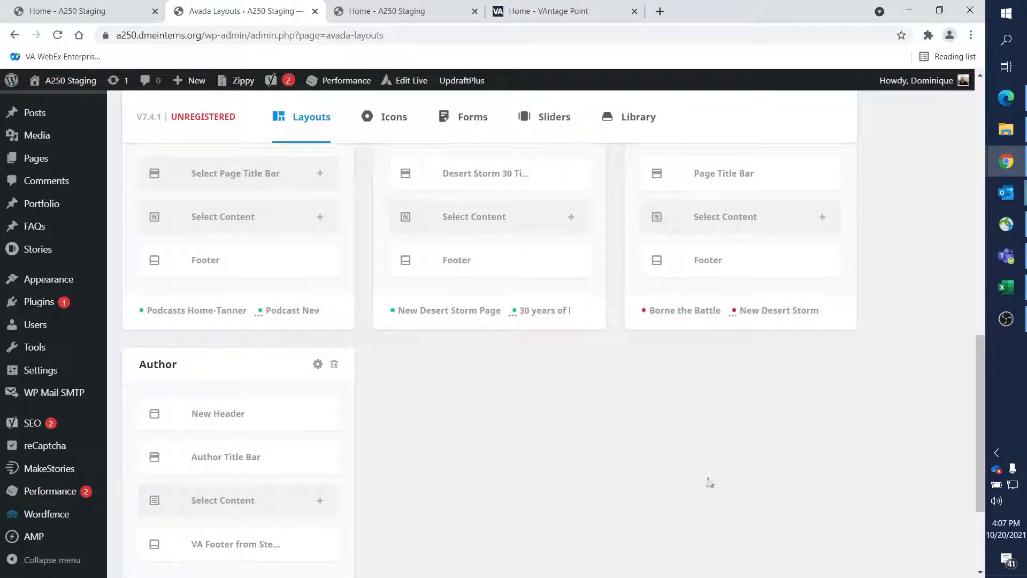
scroll(538, 428, "up", 4)
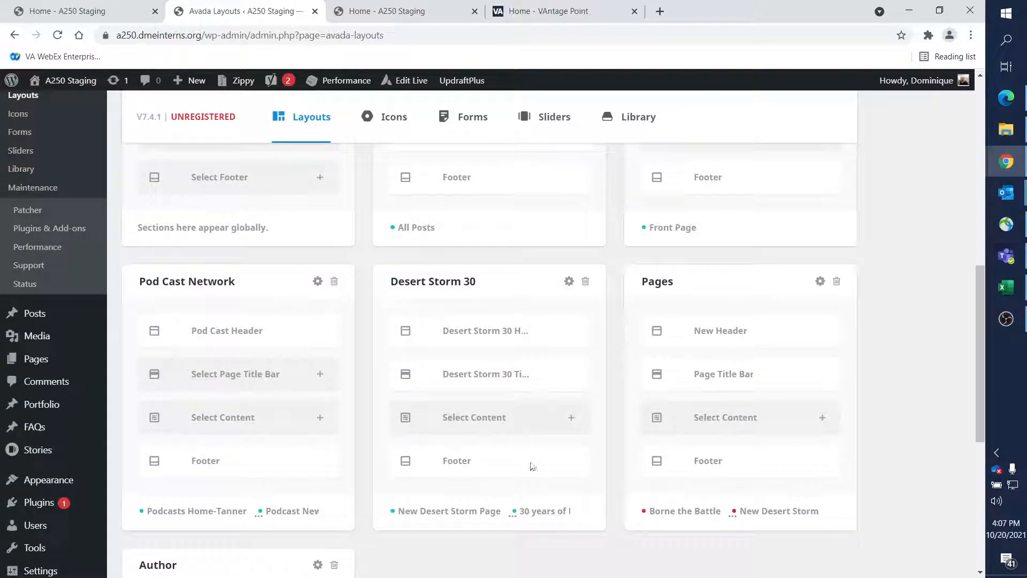
scroll(533, 461, "down", 1)
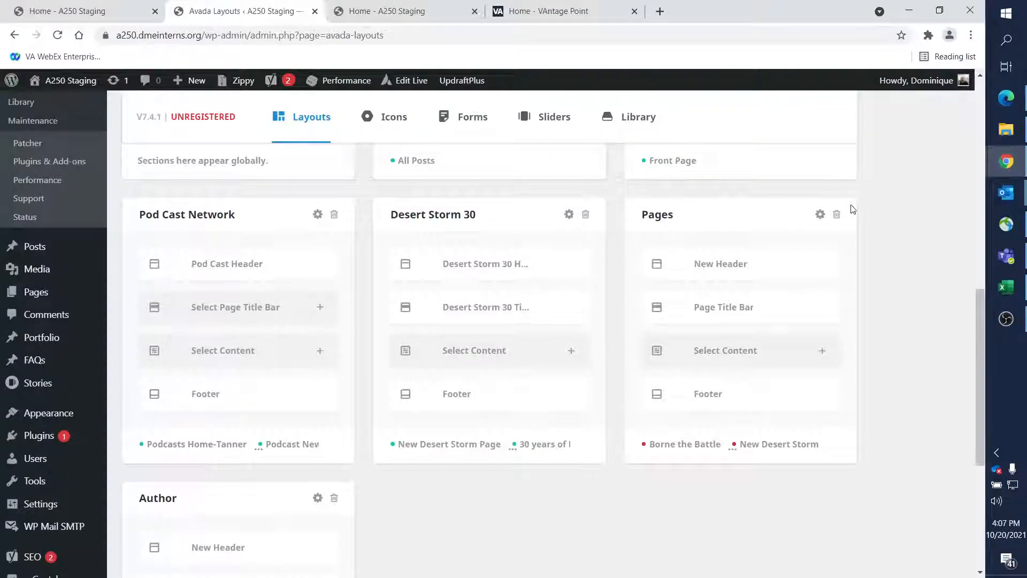
scroll(856, 217, "up", 3)
scroll(695, 343, "down", 2)
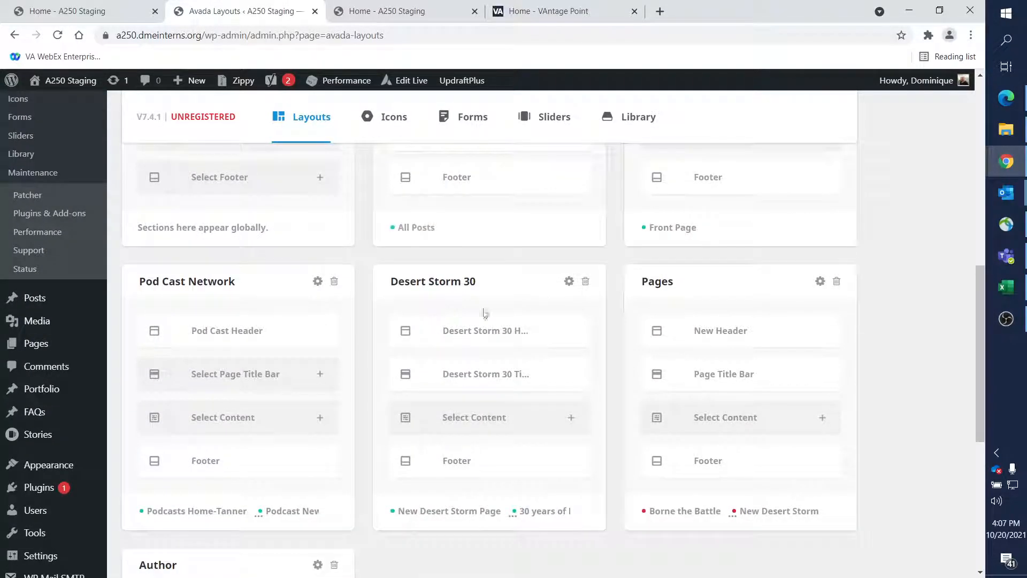
scroll(589, 299, "down", 3)
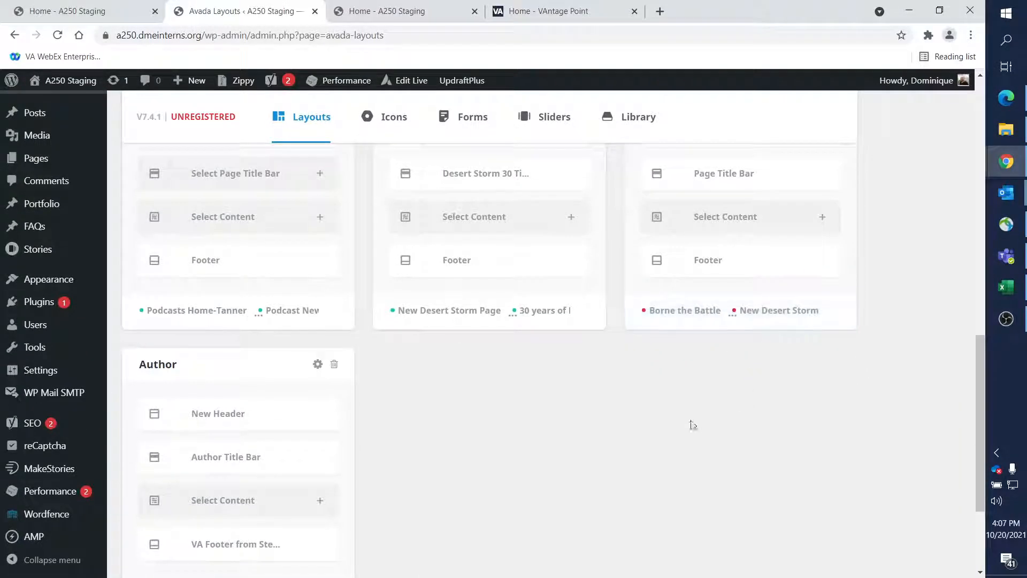
scroll(535, 411, "up", 10)
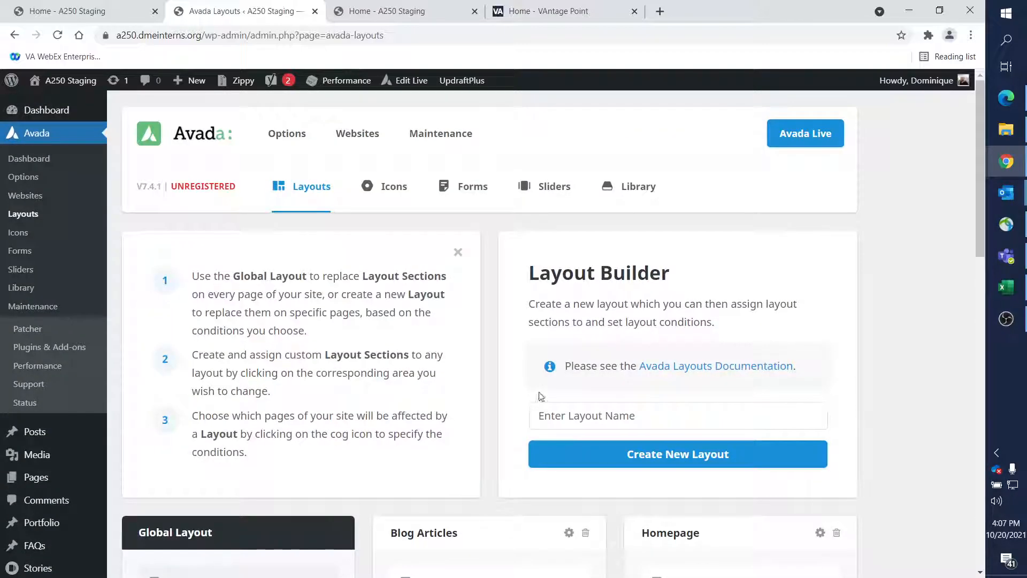
scroll(541, 399, "down", 4)
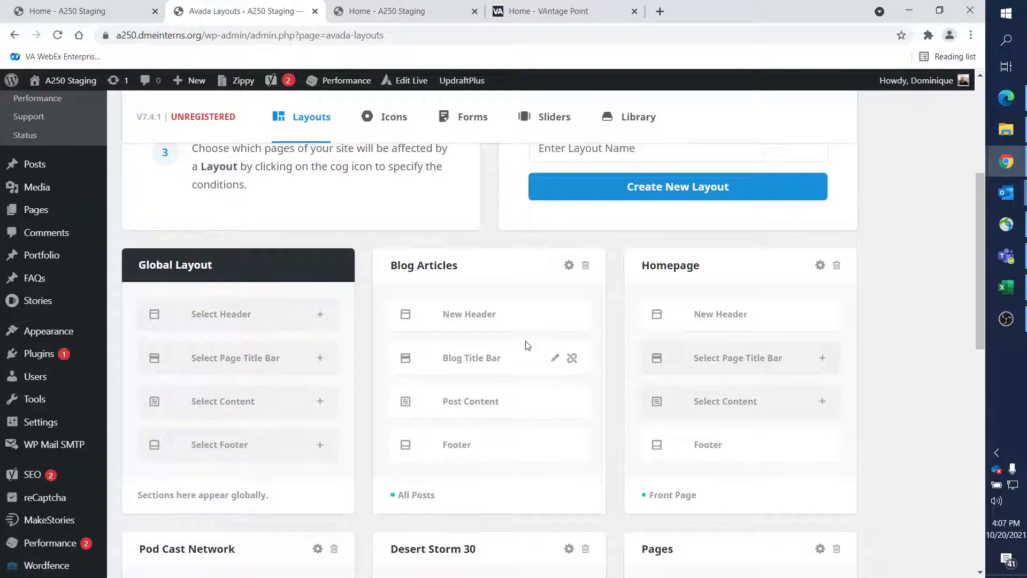
- Open the VA Podcast Network page from the VAntage Point homepage in a new browser tab and view its header
scroll(525, 337, "down", 4)
scroll(524, 334, "down", 1)
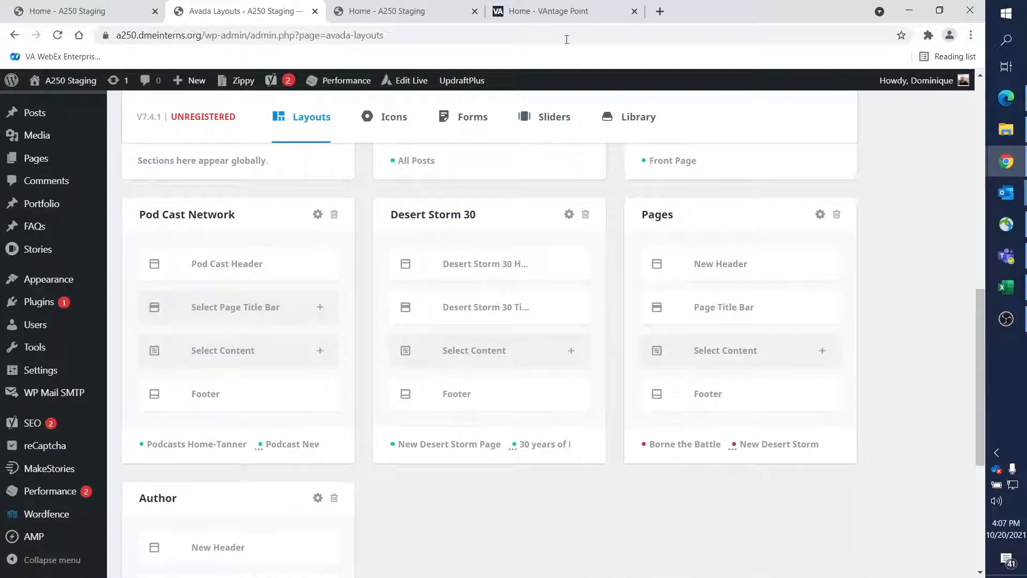
left_click(538, 10)
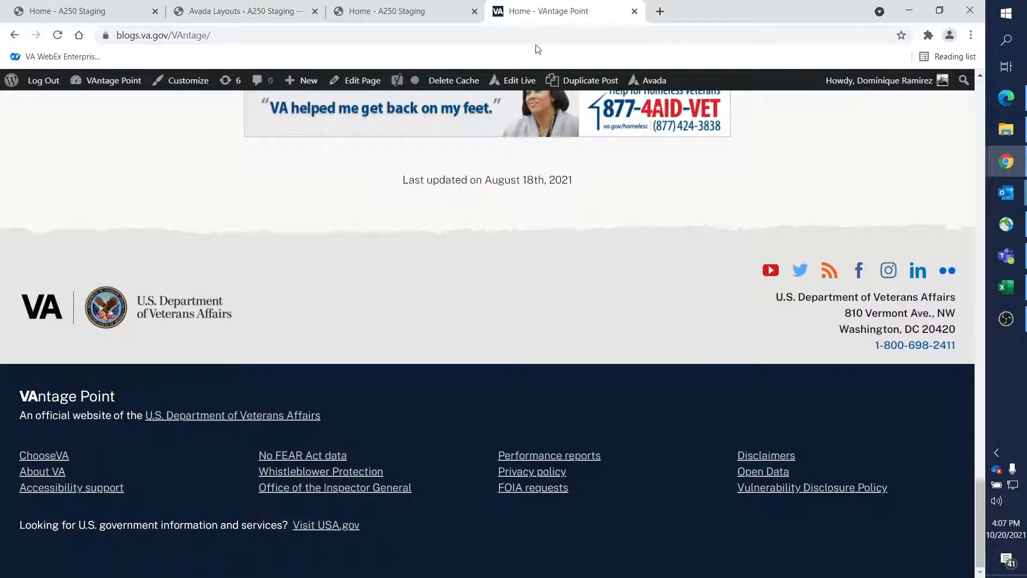
scroll(788, 252, "up", 10)
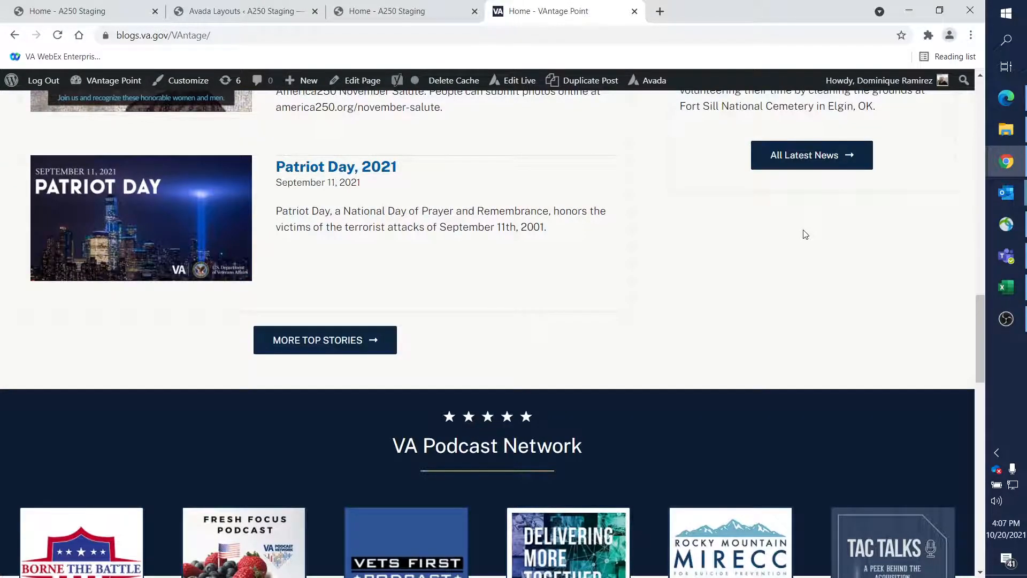
scroll(806, 234, "up", 10)
middle_click(790, 134)
left_click(720, 15)
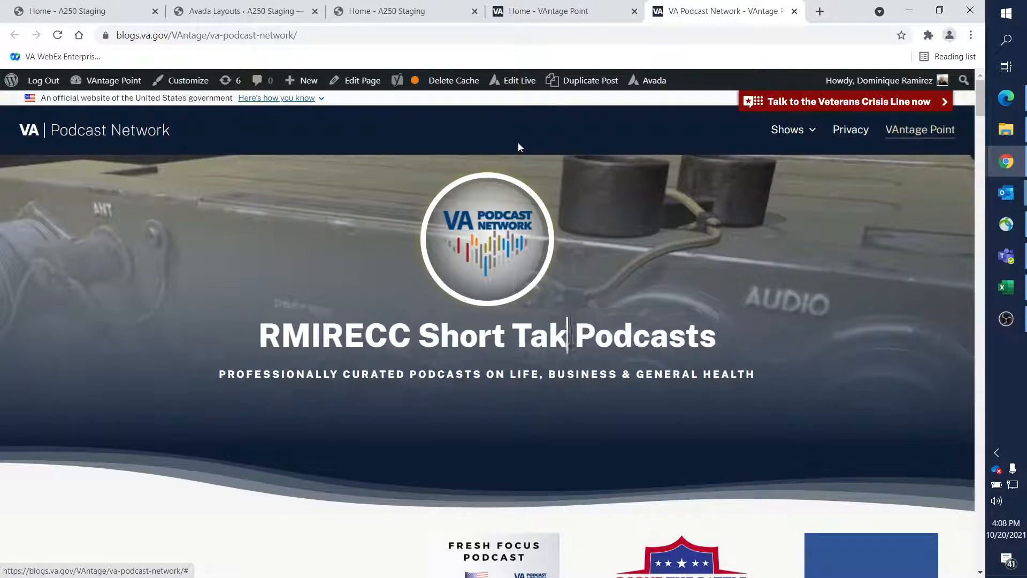
- Check the Pod Cast Network layout's assigned sections on the Avada Layouts page and open a new browser tab
key("ctrl+shift+Tab")
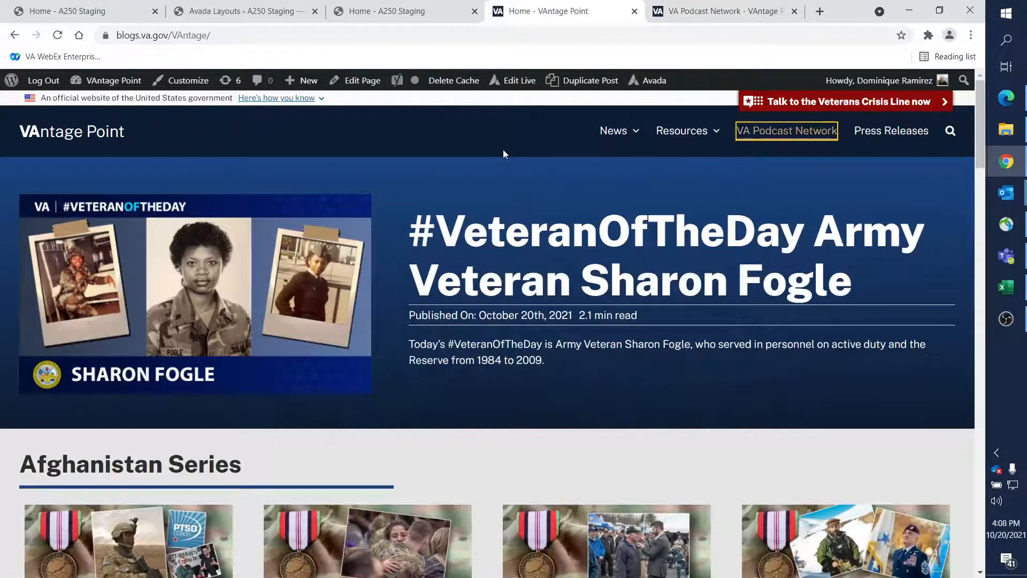
key("ctrl+shift+Tab")
key("ctrl+shift+Tab")
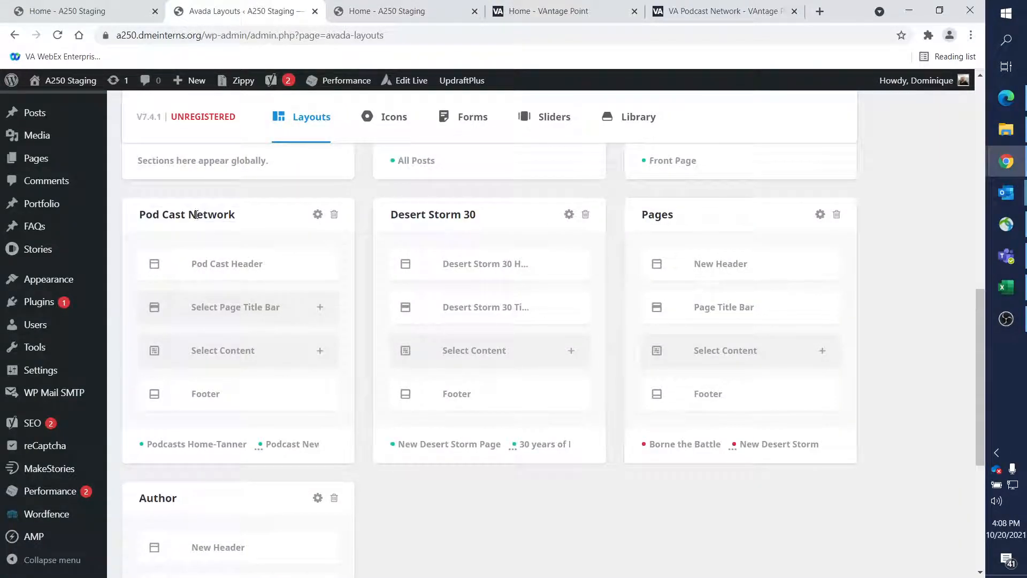
mouse_move(228, 248)
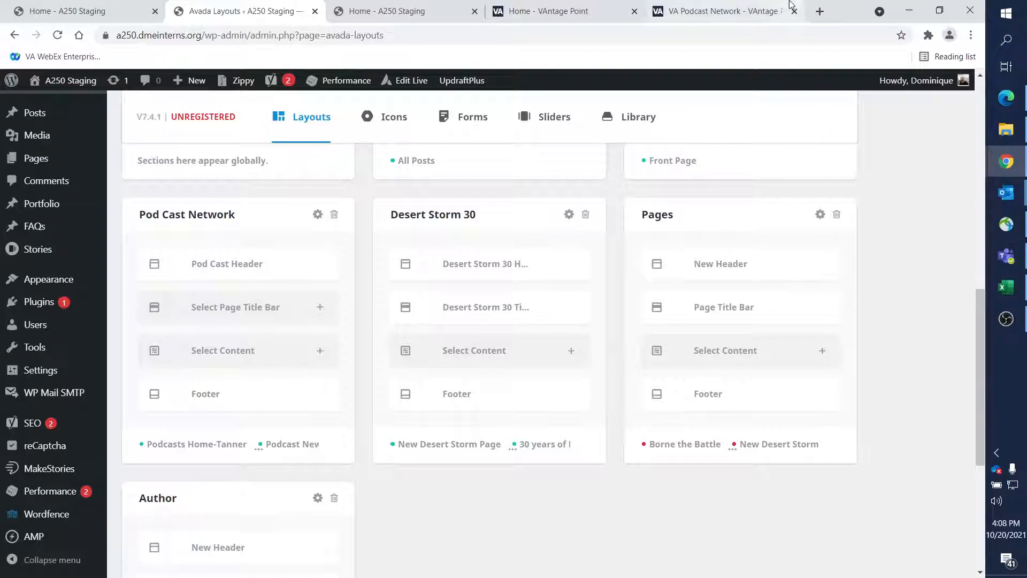
left_click(816, 14)
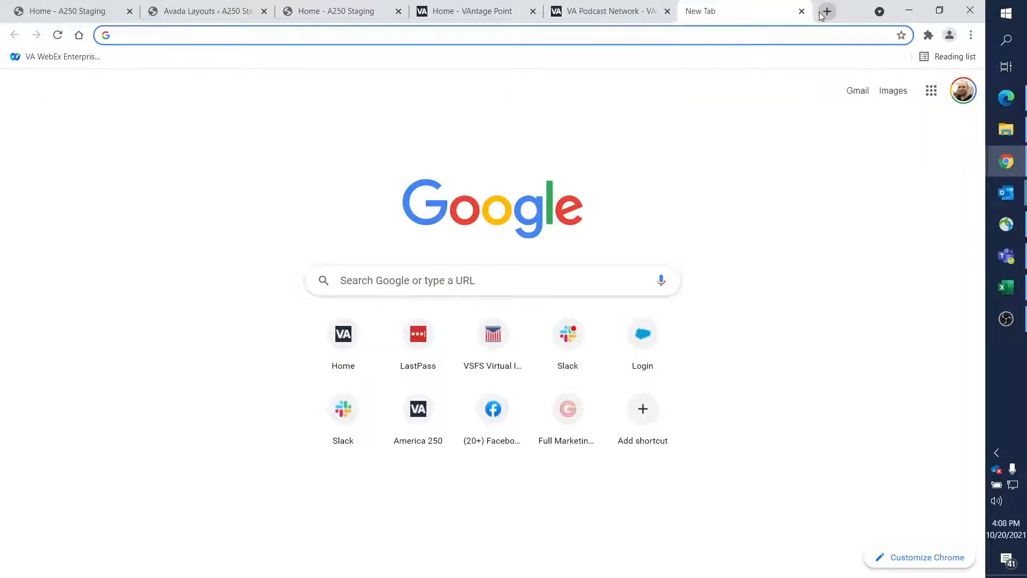
type("blogs")
key("Down")
key("Down")
key("Down")
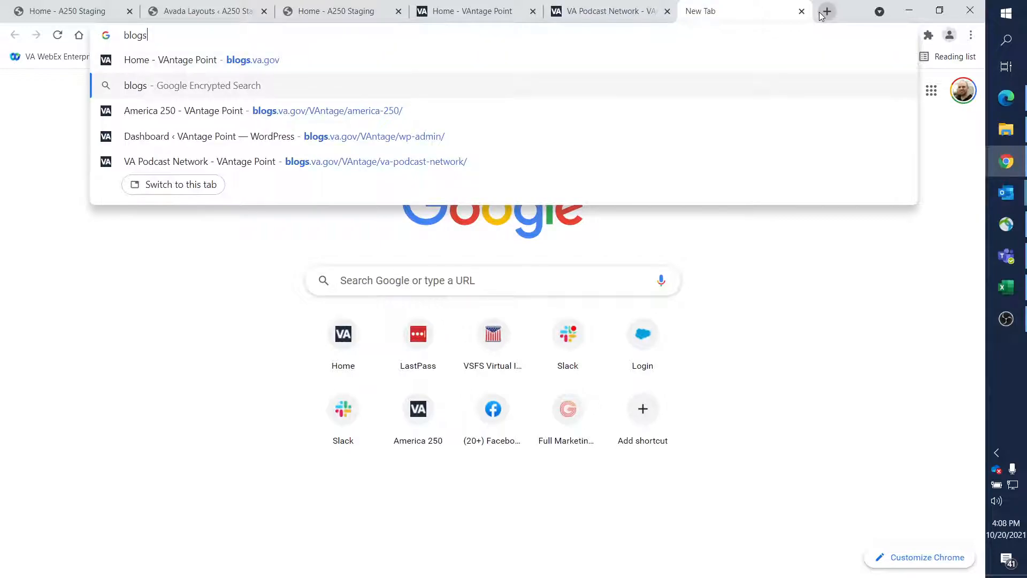
key("Down")
key("Up")
key("Up")
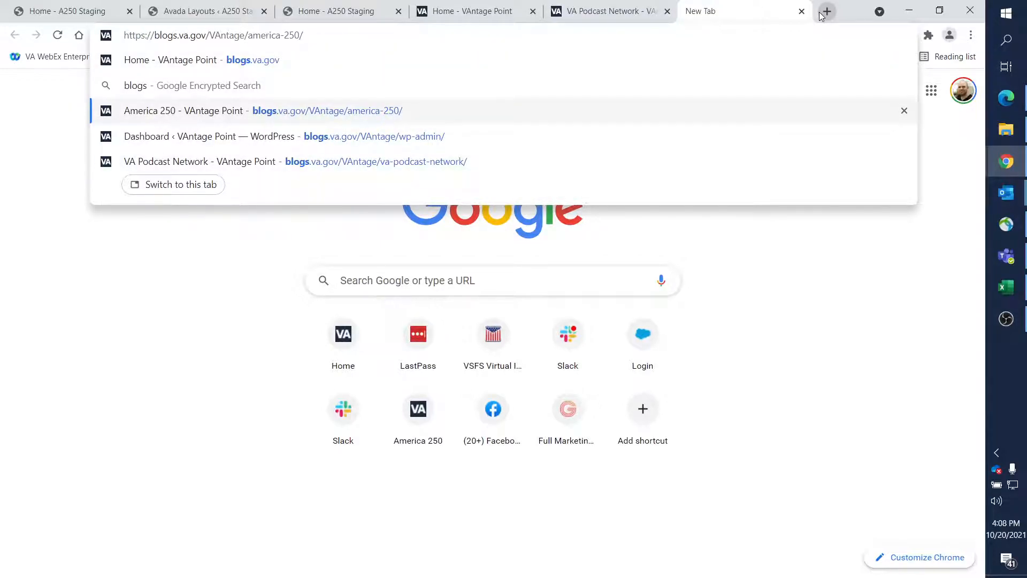
key("BackSpace")
key("BackSpace")
key("BackSpace")
key("BackSpace")
key("BackSpace")
key("BackSpace")
key("ctrl+a")
- Load the blogs.va.gov/VAntage/30-years-desert-storm page in the new tab and examine its custom header and title bar
type("desert")
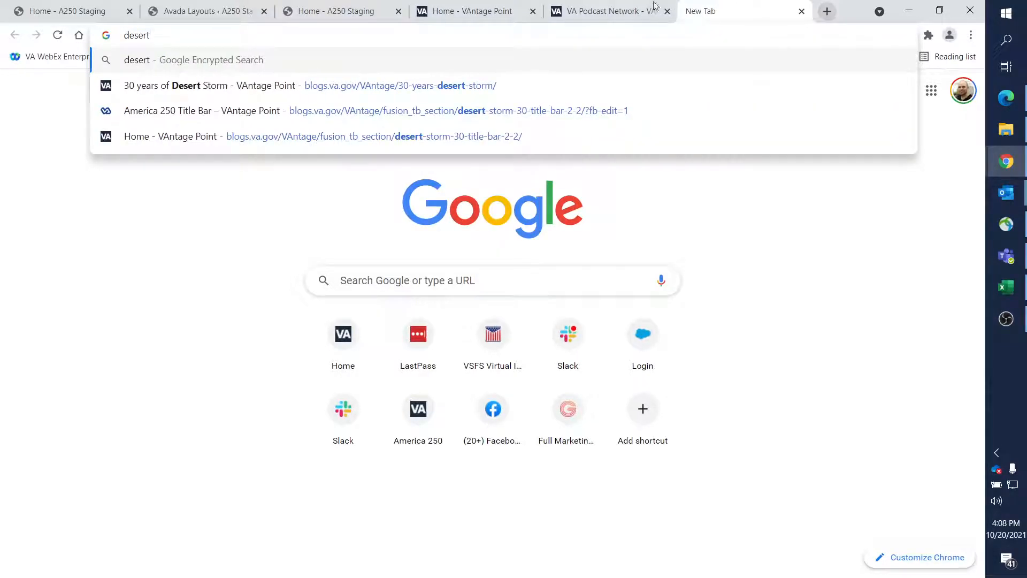
key("Down")
key("Return")
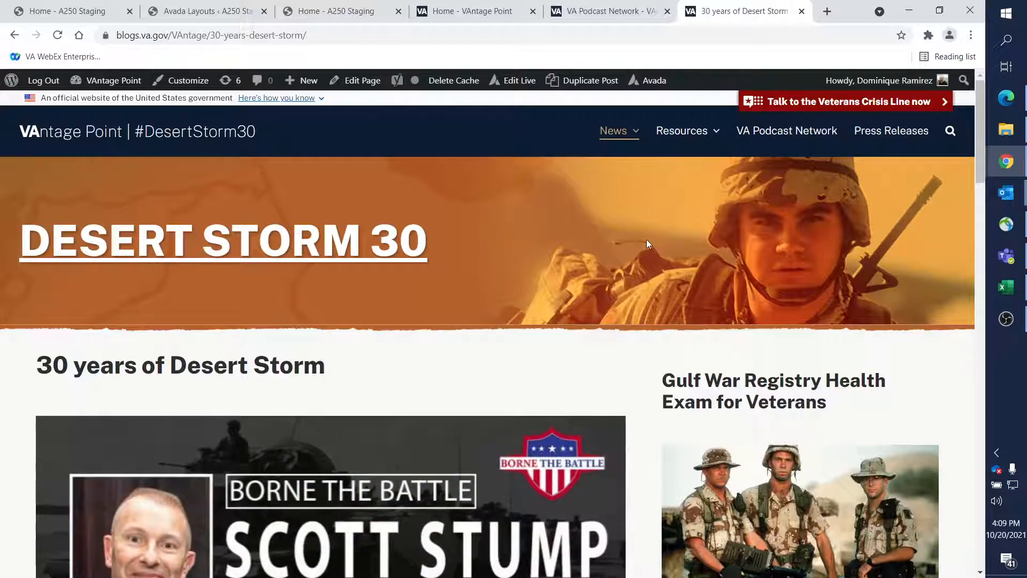
scroll(648, 242, "down", 2)
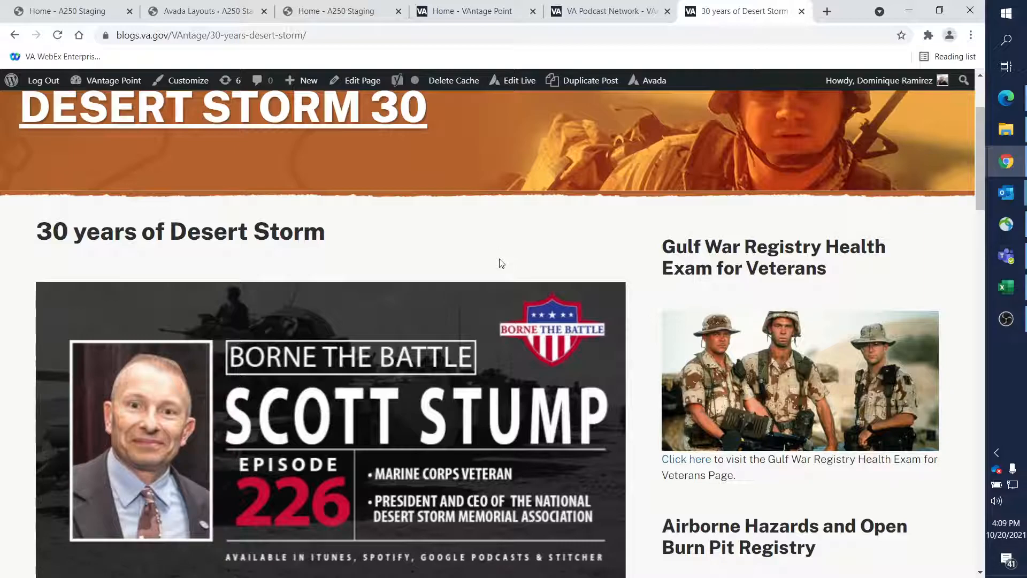
scroll(487, 235, "up", 2)
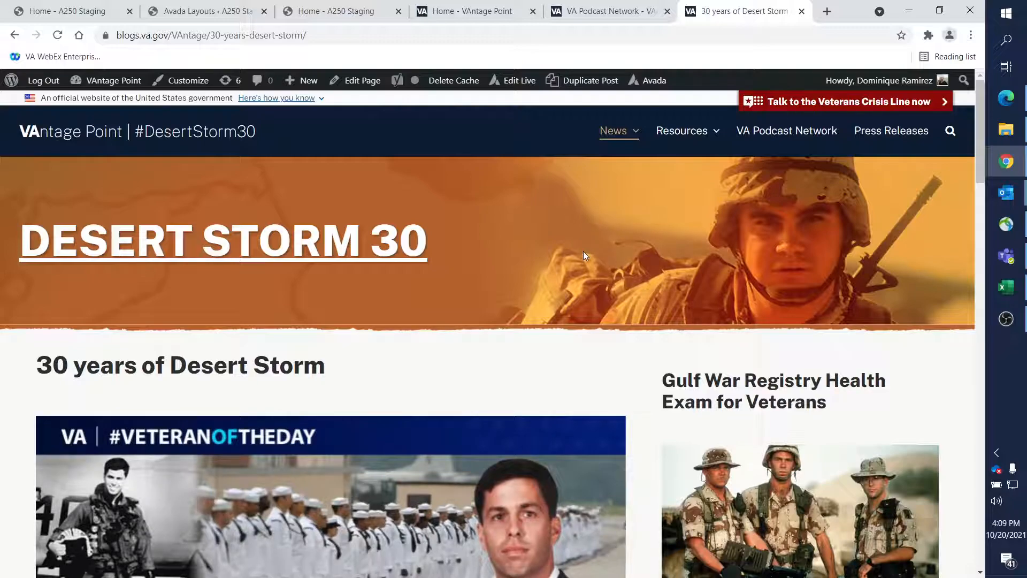
scroll(583, 249, "down", 3)
scroll(586, 231, "up", 3)
- Switch to the VA Podcast Network page and examine its hero area and podcast listing below the header
left_click(589, 18)
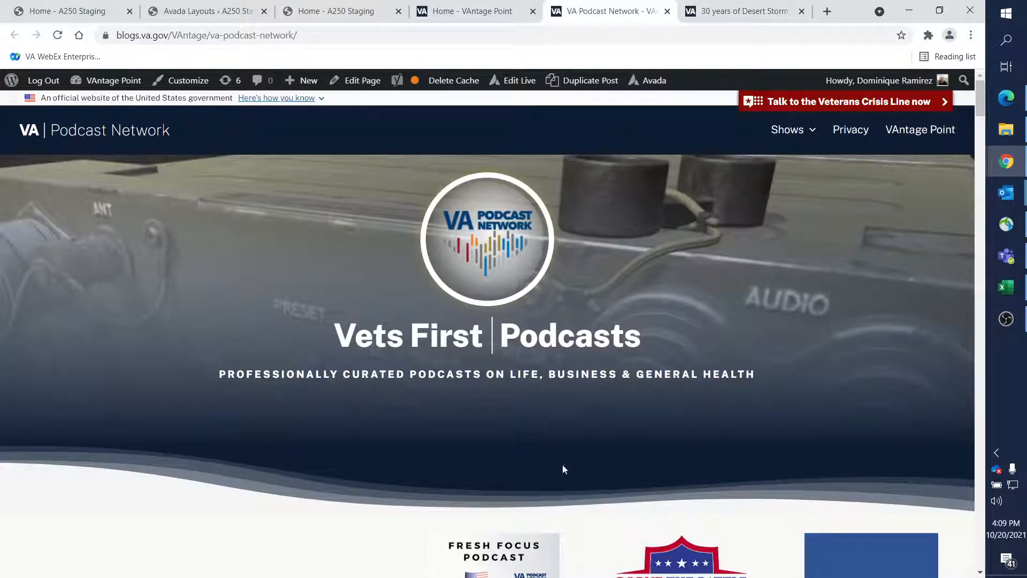
scroll(600, 394, "down", 3)
scroll(600, 393, "down", 5)
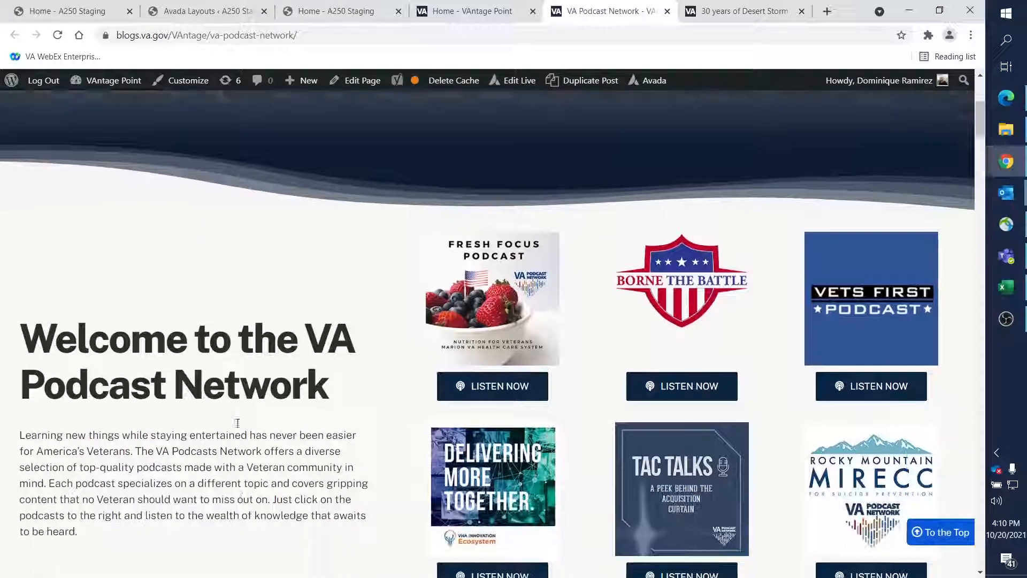
scroll(368, 284, "up", 2)
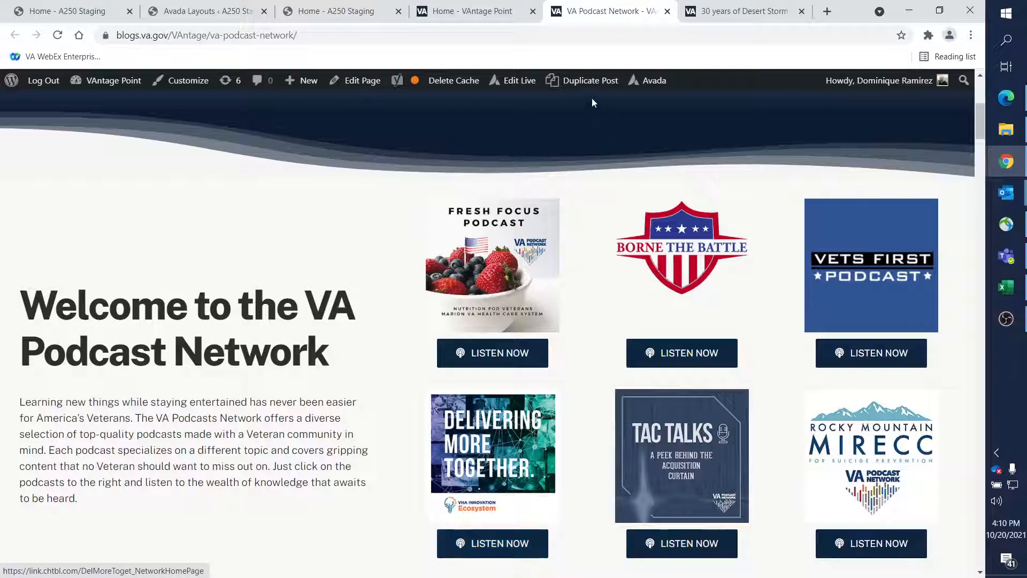
- Examine the 30 years of Desert Storm page from its header and title bar down to its footer
left_click(711, 16)
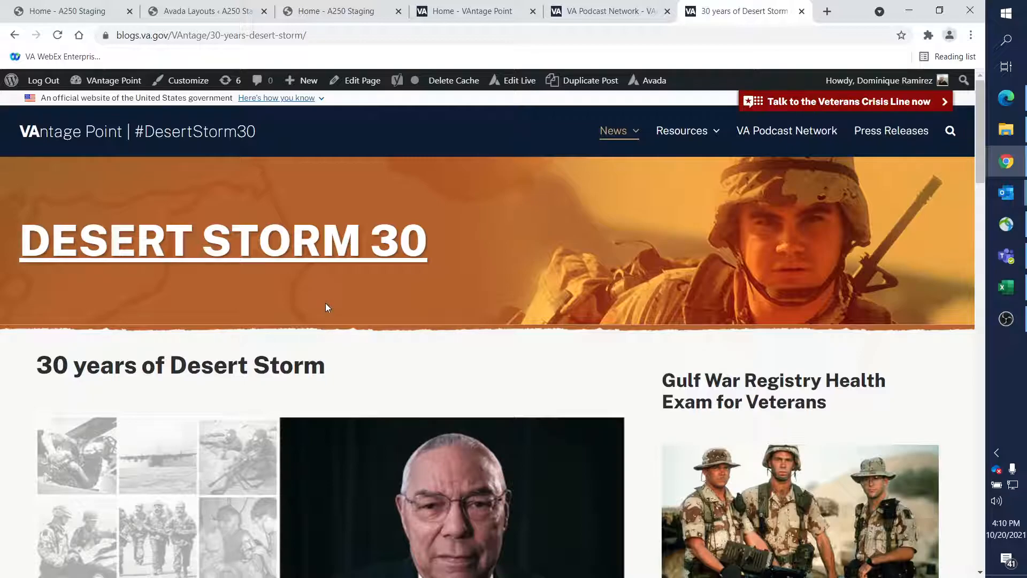
scroll(328, 307, "down", 10)
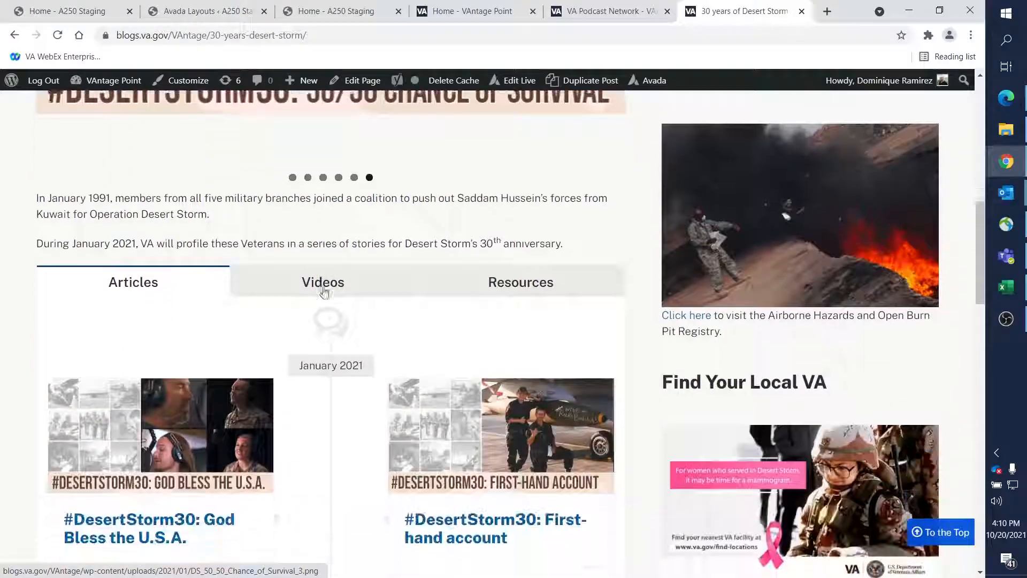
scroll(331, 321, "down", 10)
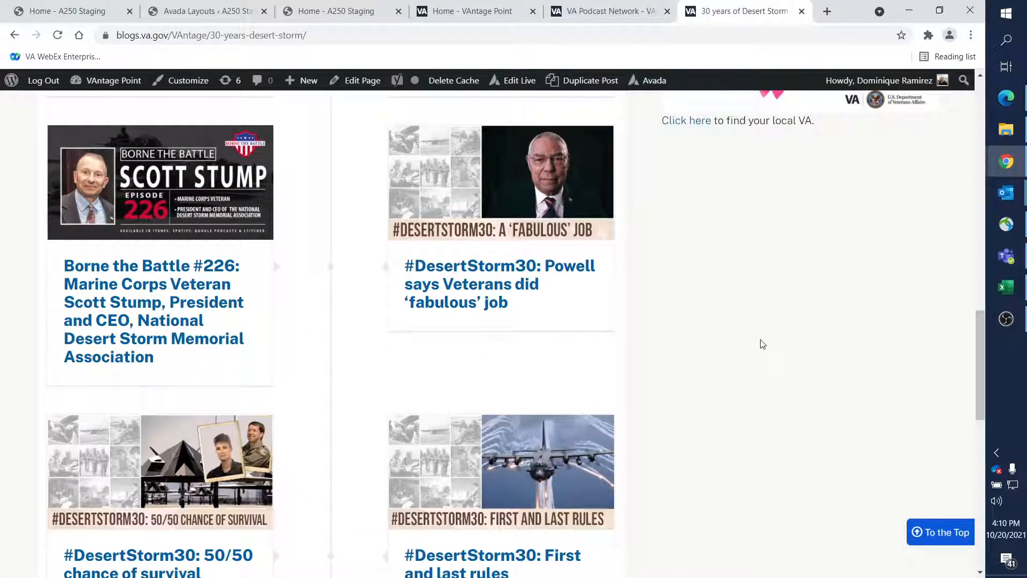
scroll(763, 344, "down", 10)
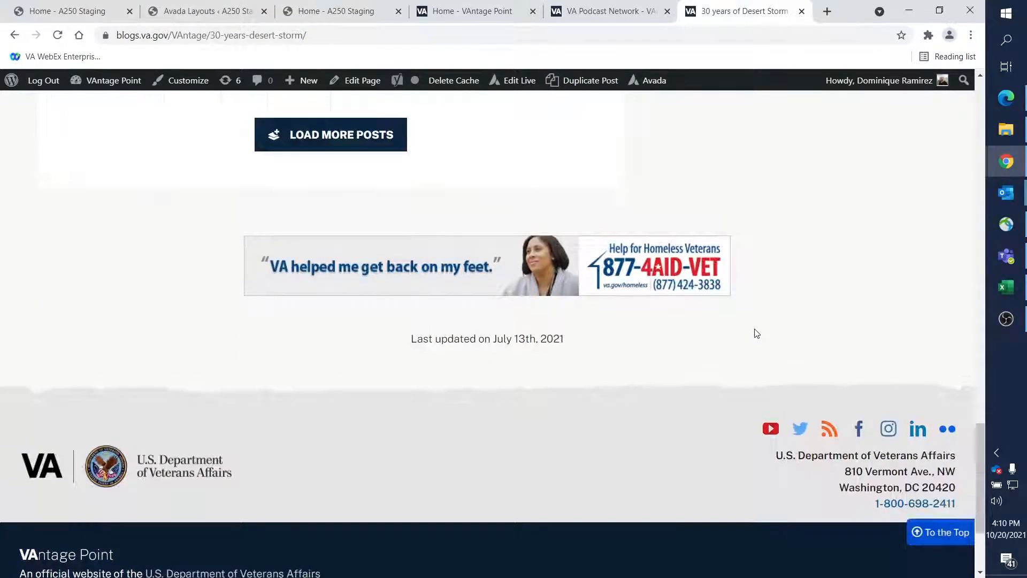
scroll(758, 336, "up", 18)
scroll(749, 330, "up", 8)
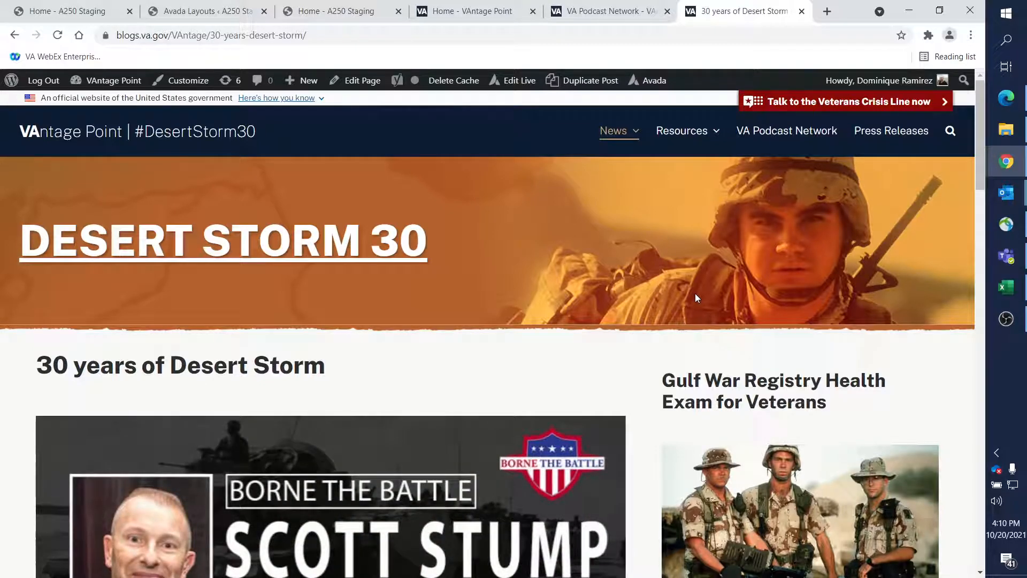
- Examine the VA Podcast Network page from its header menu through the episode sections down to its footer
key("ctrl+shift+Tab")
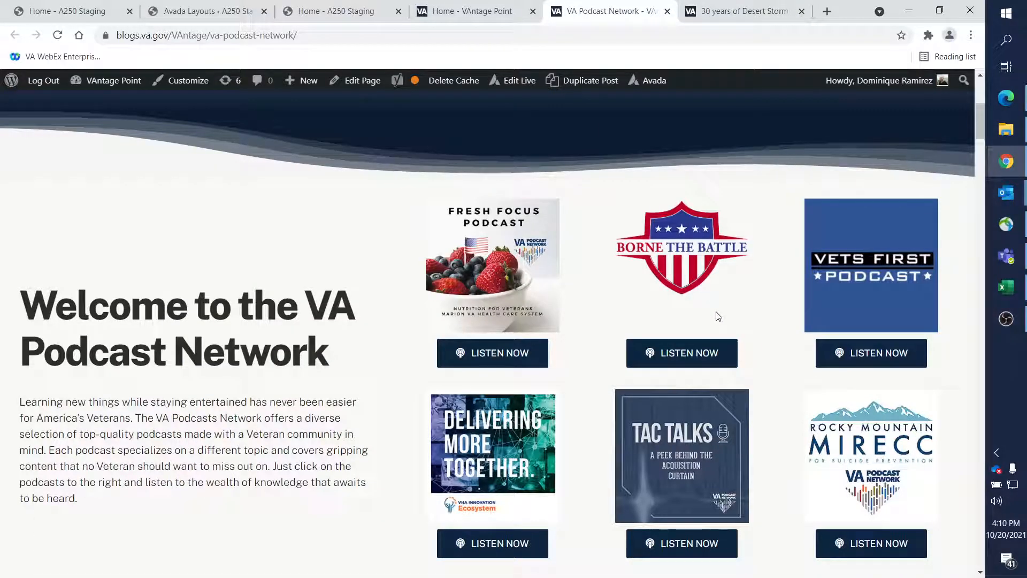
scroll(175, 357, "up", 5)
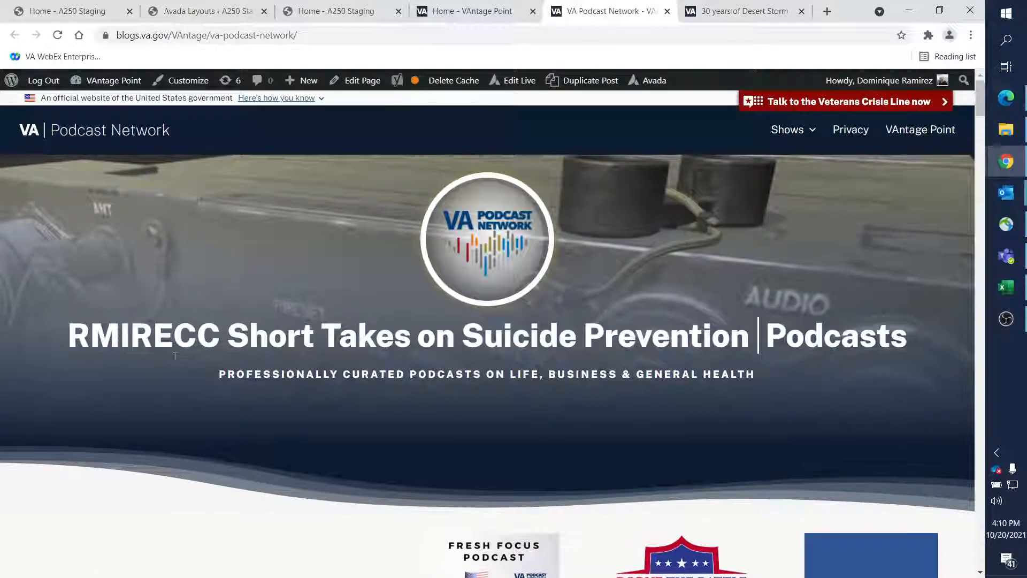
scroll(232, 318, "down", 6)
scroll(409, 276, "up", 8)
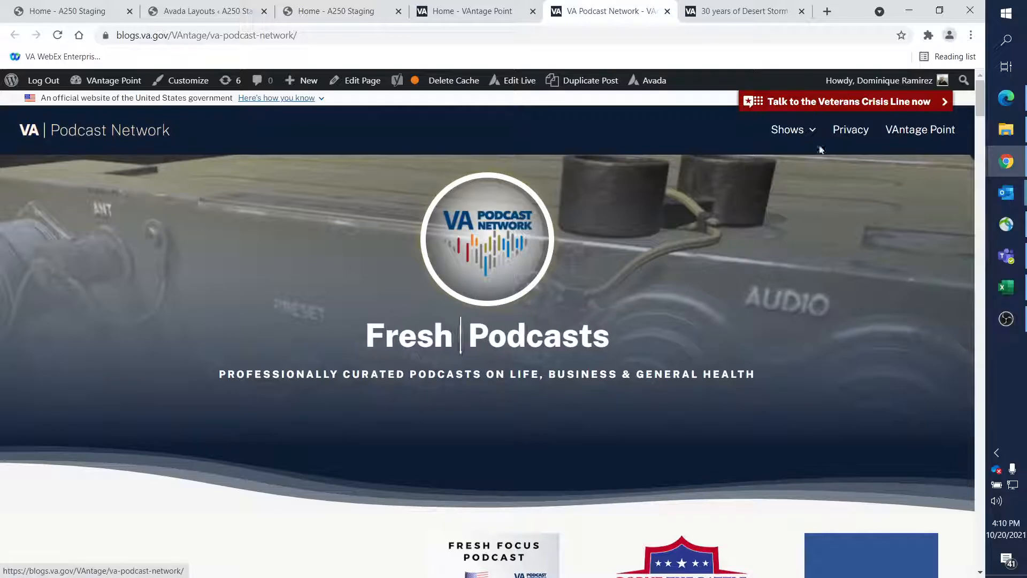
scroll(423, 257, "down", 15)
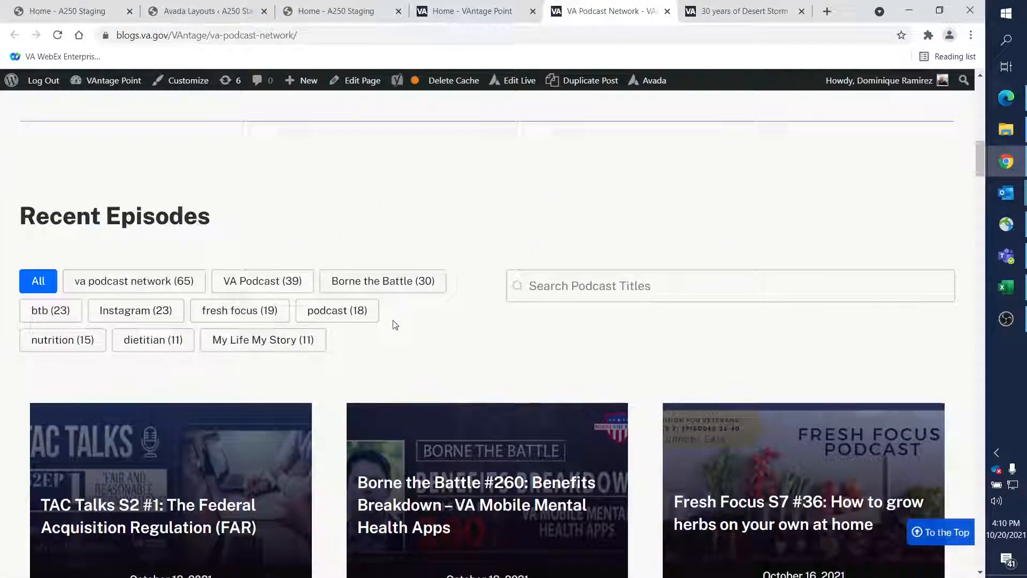
scroll(394, 324, "down", 20)
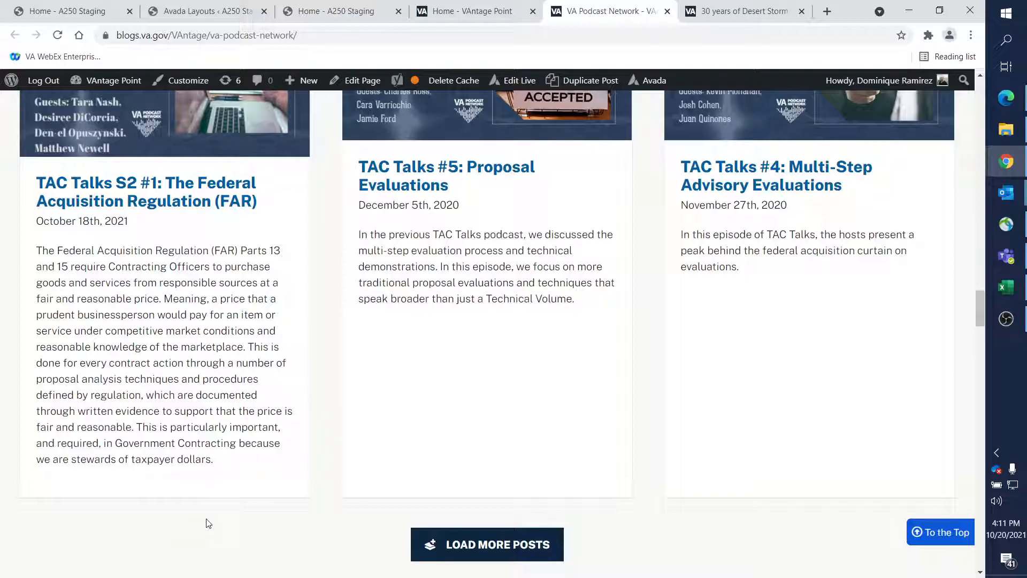
scroll(209, 524, "down", 10)
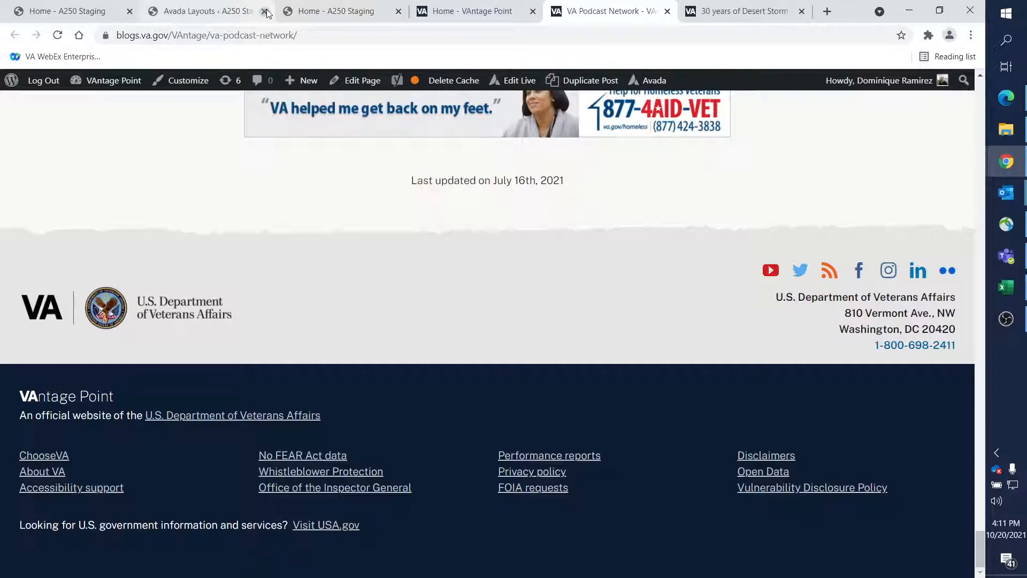
- Return to the Avada Layouts page and review the existing layouts, including Author, up to the new-layout form
left_click(197, 16)
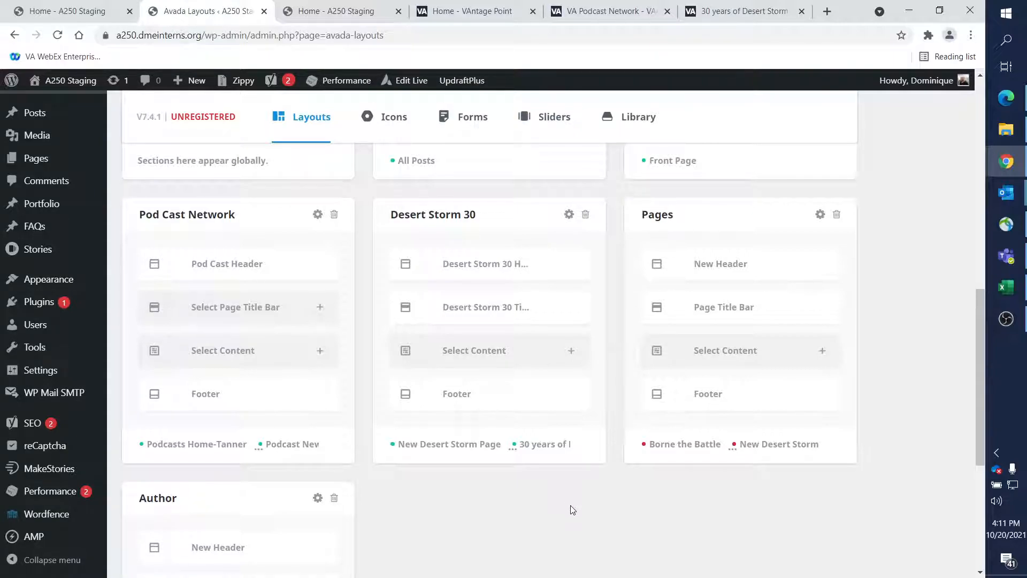
scroll(569, 508, "down", 5)
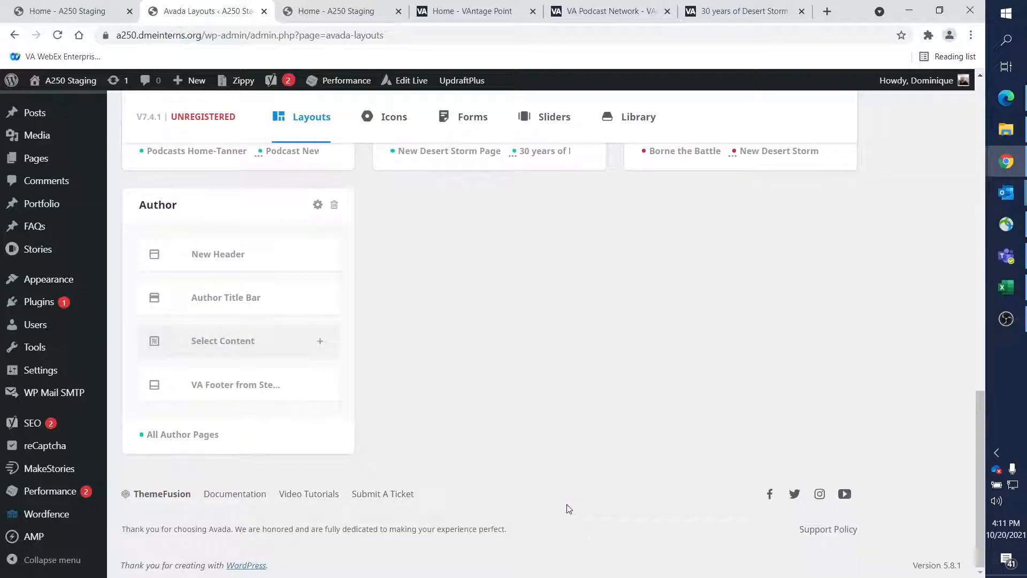
scroll(484, 331, "up", 6)
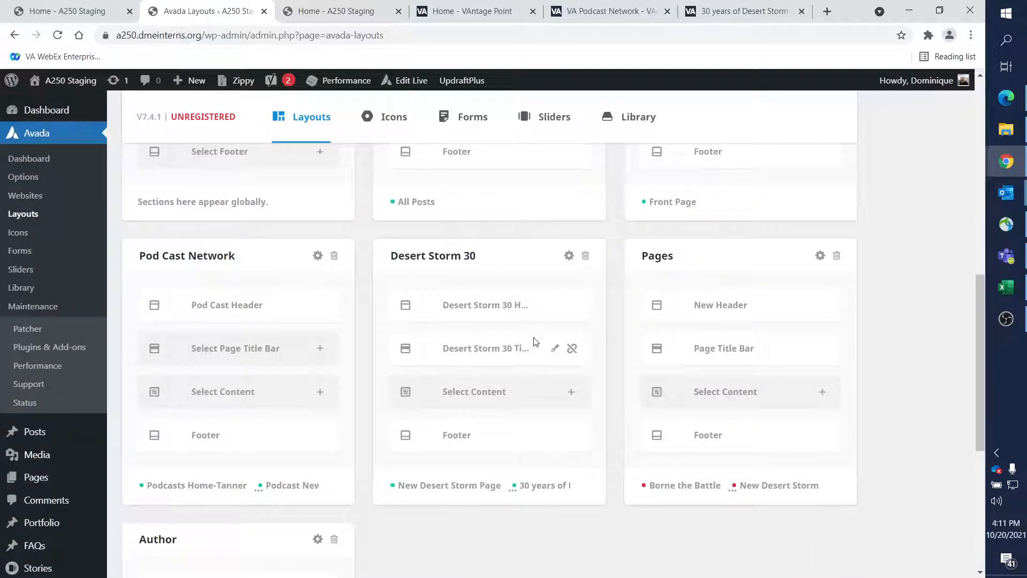
scroll(534, 333, "up", 7)
scroll(622, 268, "up", 1)
scroll(621, 270, "down", 1)
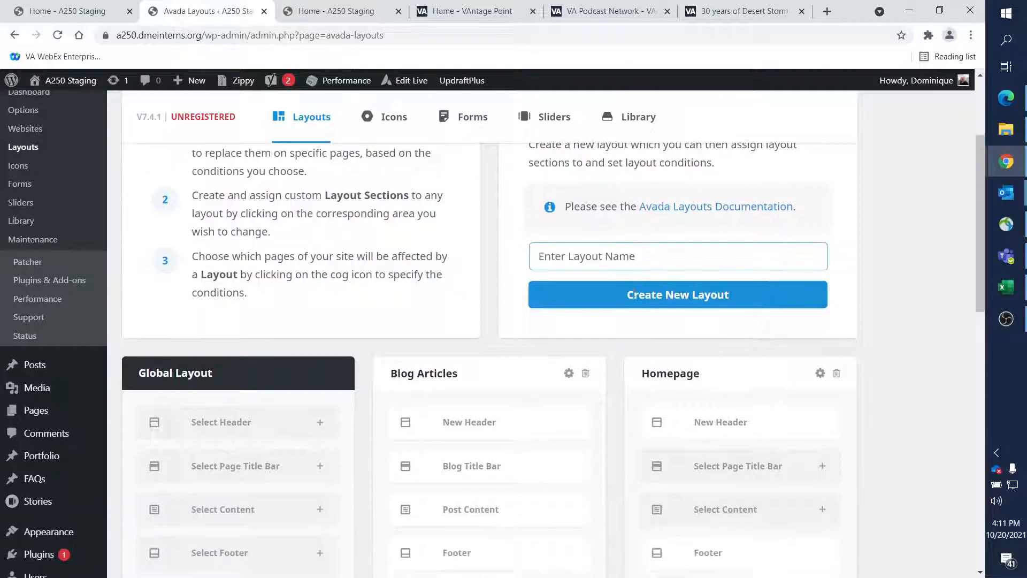
- Create a new Avada layout named with the editor's possessive short first name plus "Training Layout" and locate its card
left_click(614, 255)
type("D")
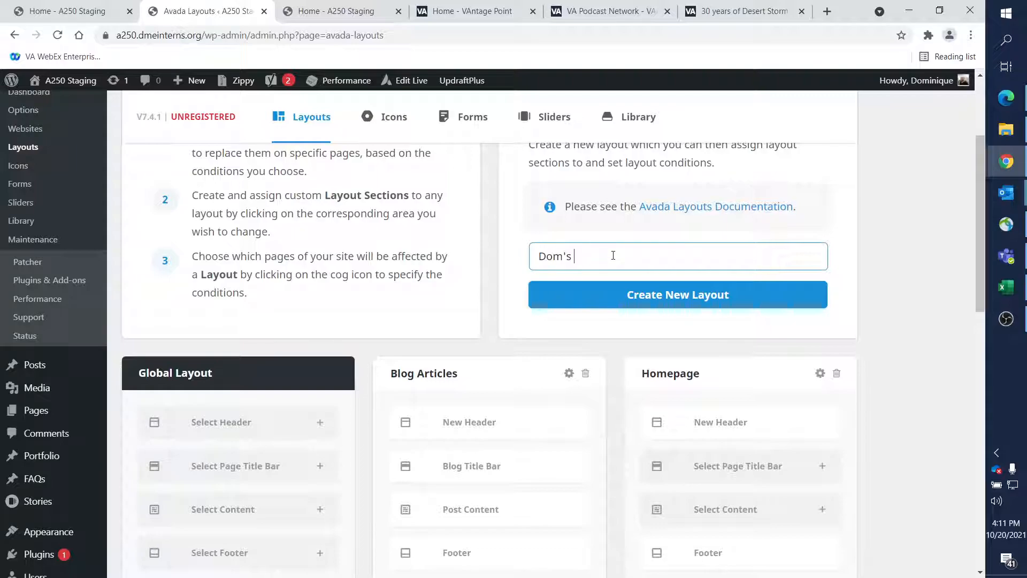
type("om's Training Layout")
left_click(687, 300)
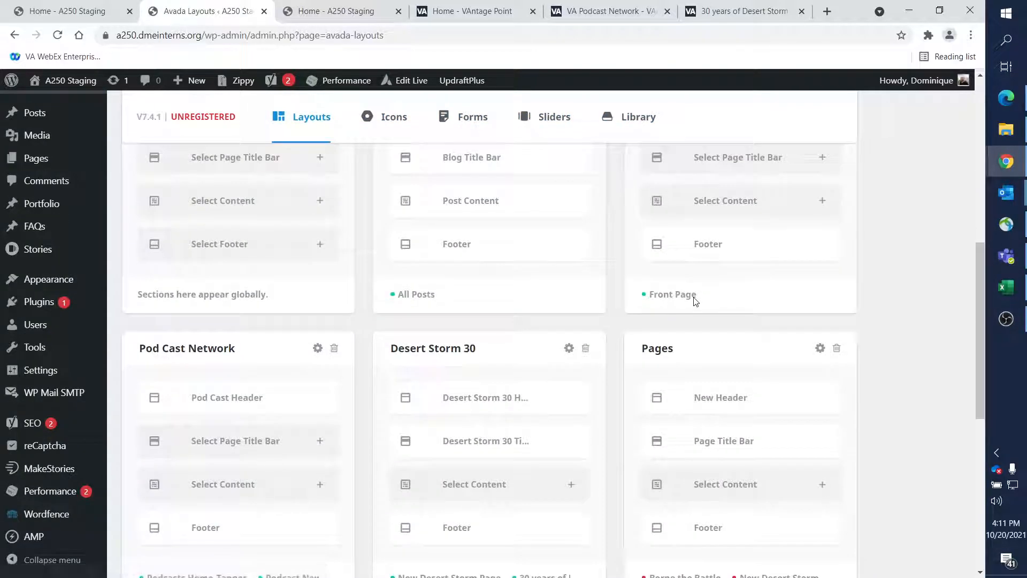
scroll(697, 301, "down", 10)
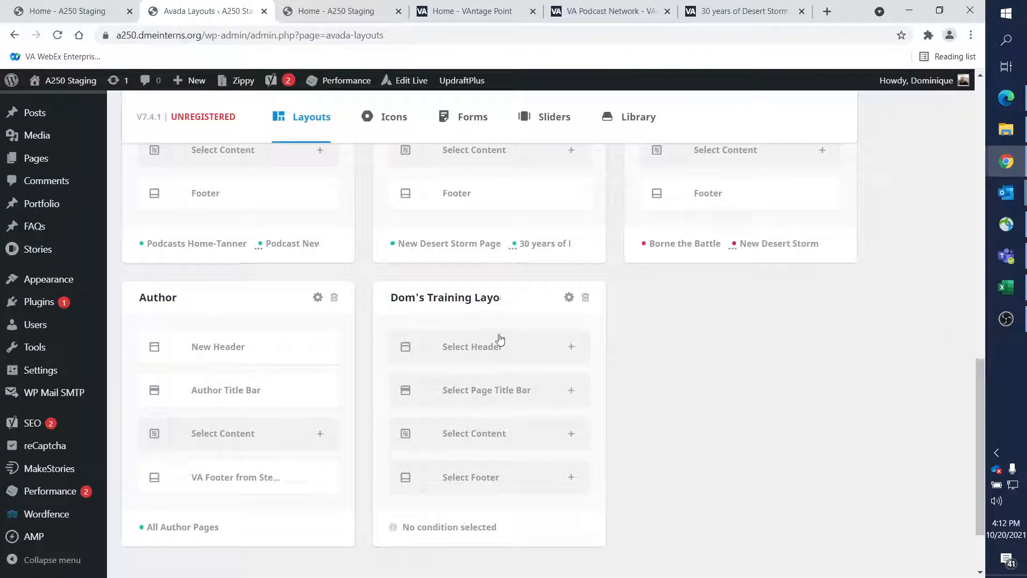
- Open the header slot of the new training layout and review its New Section and Existing Section options
left_click(572, 349)
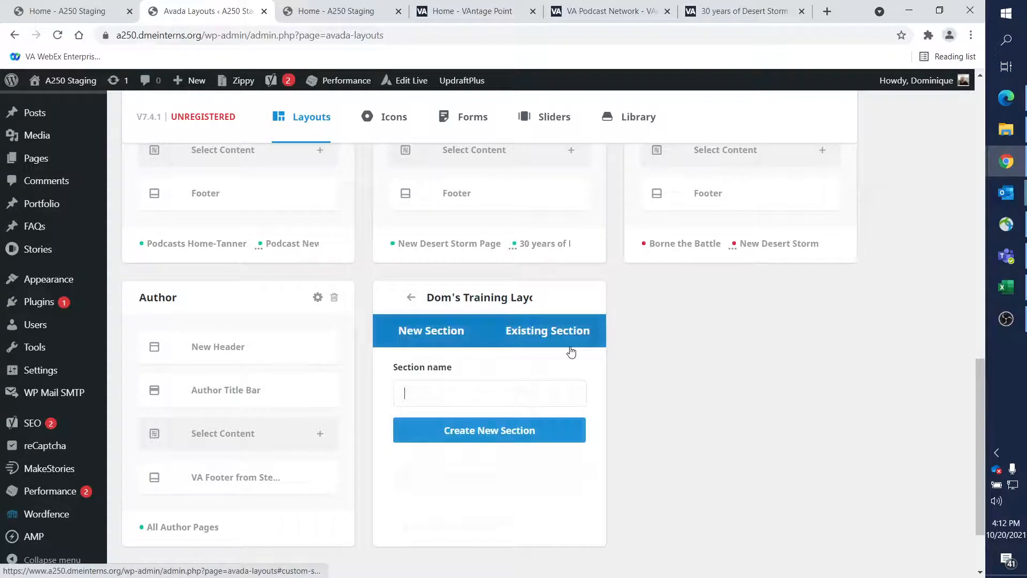
left_click(411, 298)
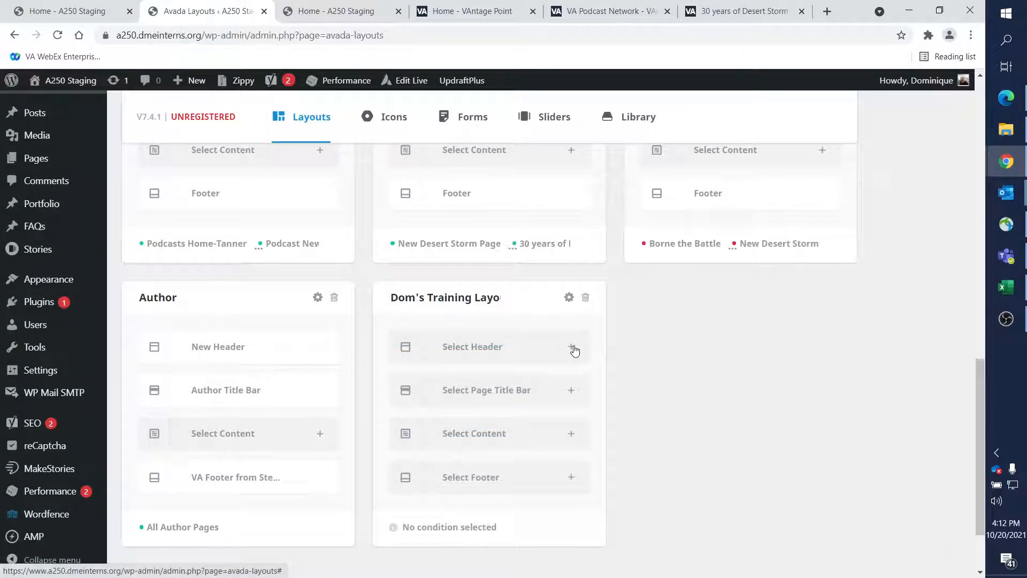
left_click(463, 349)
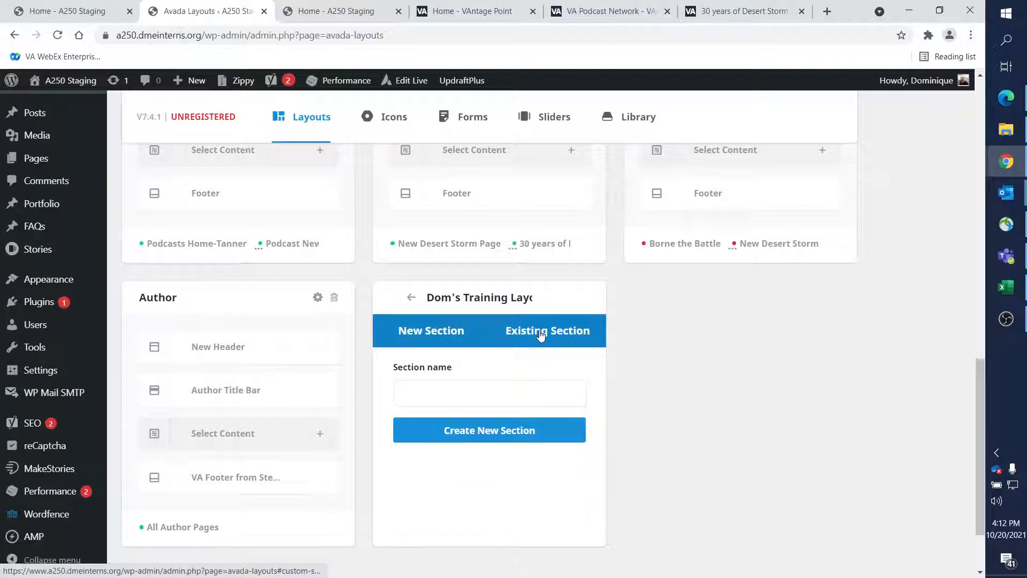
left_click(411, 298)
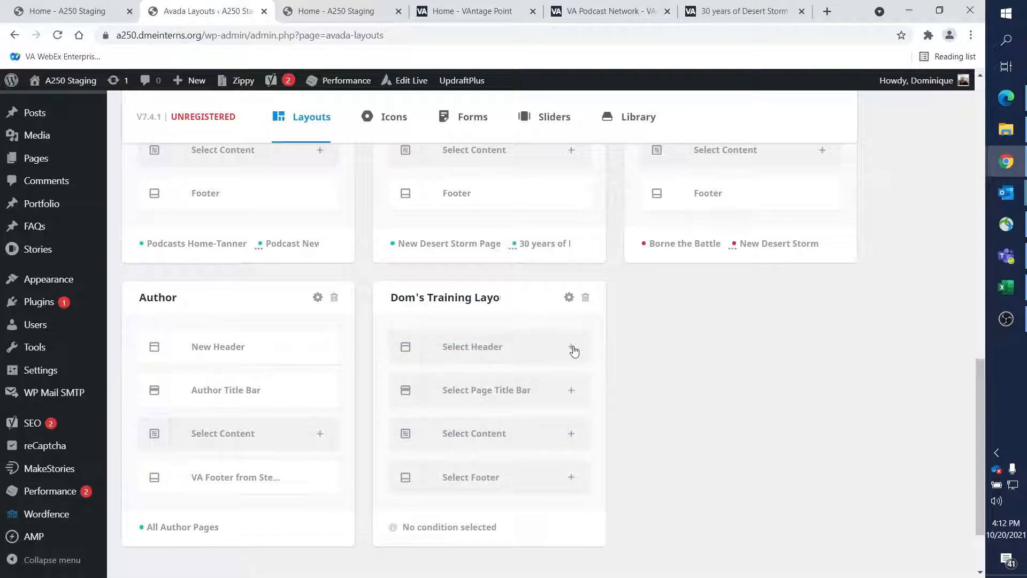
left_click(575, 347)
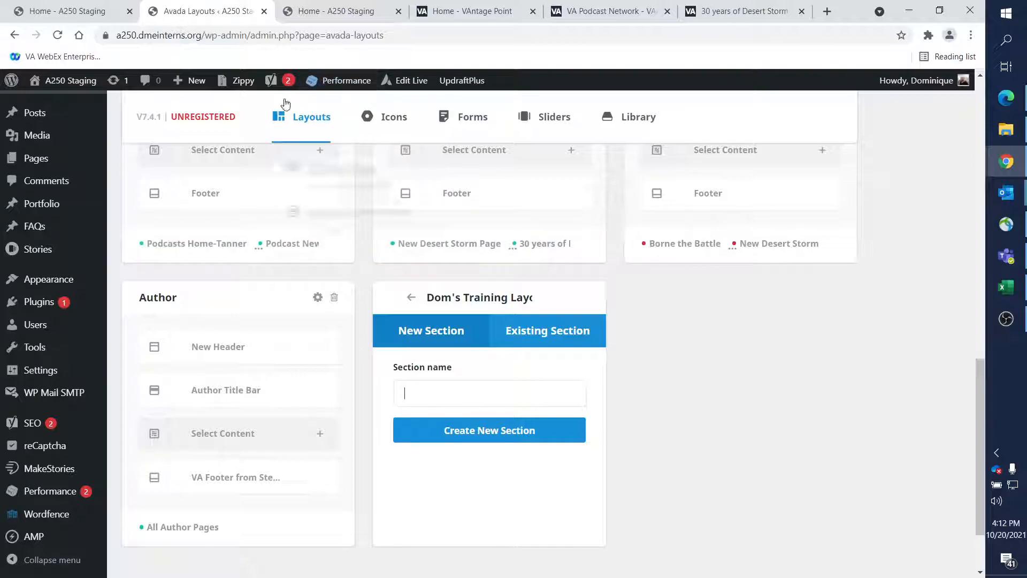
- Open the Avada Layouts page in a separate browser tab and switch that tab to the Avada Library
mouse_move(303, 122)
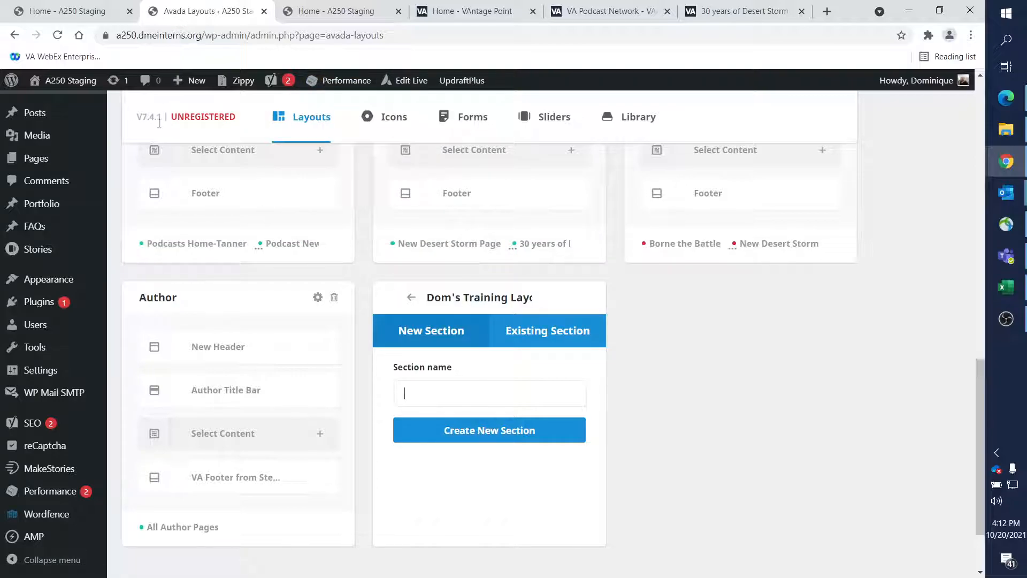
mouse_move(47, 143)
scroll(47, 143, "up", 10)
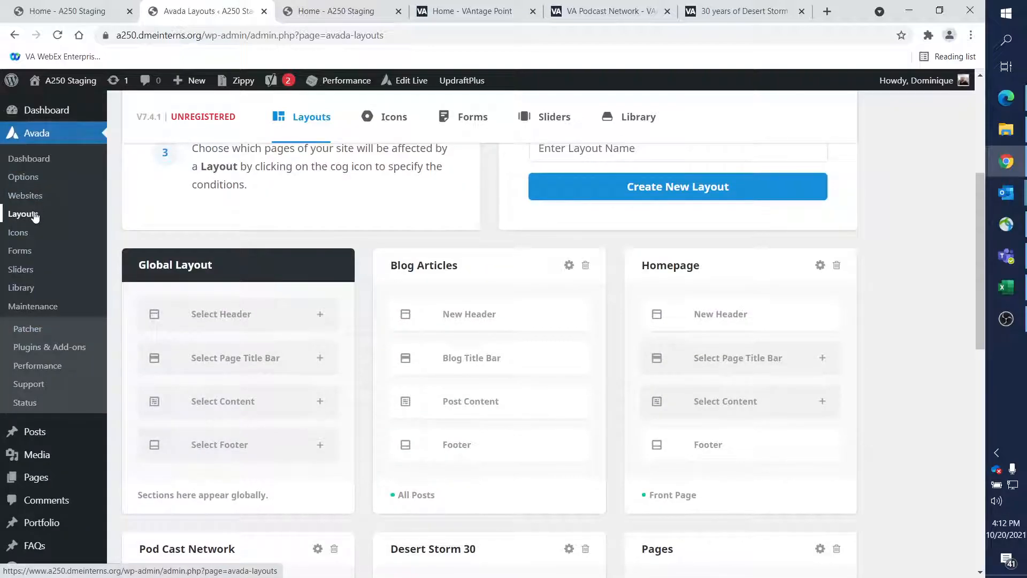
middle_click(34, 215)
left_click(290, 15)
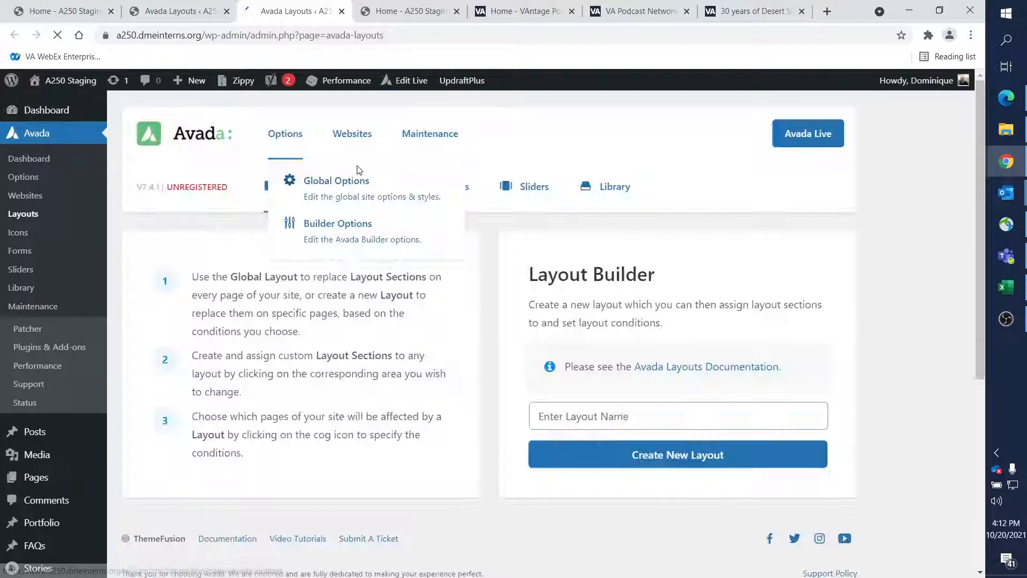
scroll(537, 336, "down", 1)
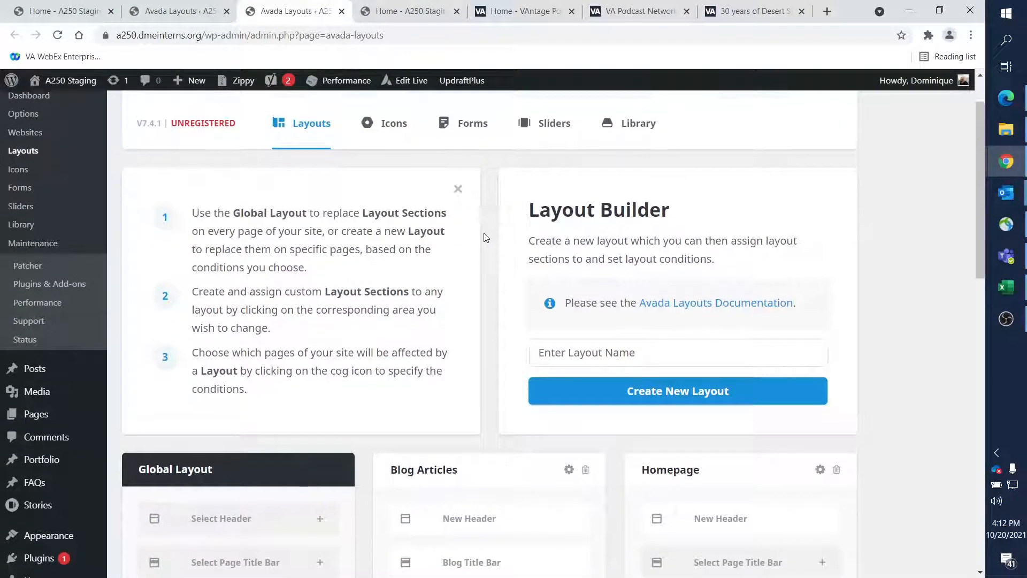
scroll(487, 233, "up", 1)
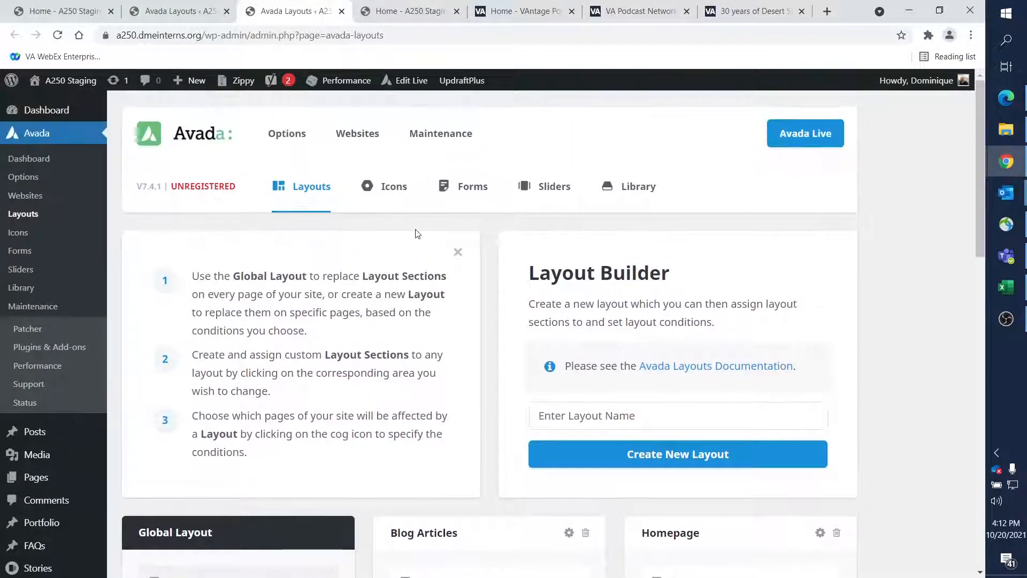
left_click(632, 191)
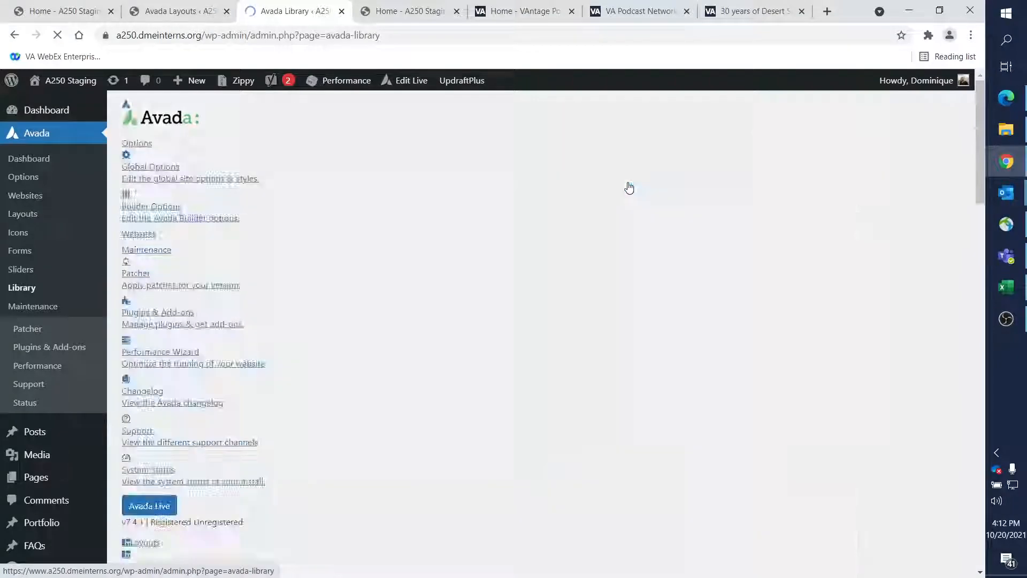
- Look through the Avada Library's saved elements, containers, columns and templates
scroll(427, 287, "down", 4)
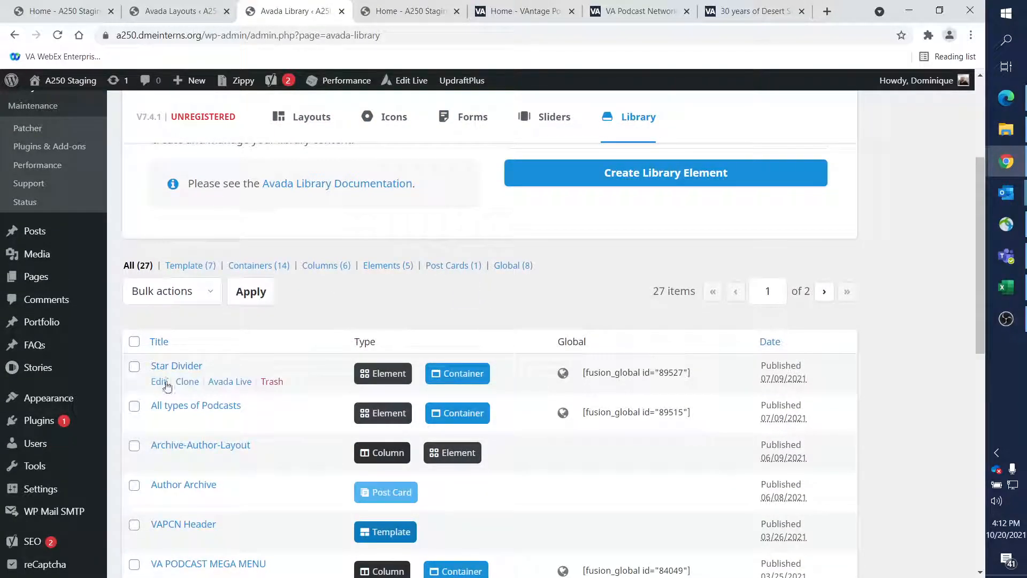
scroll(483, 283, "down", 4)
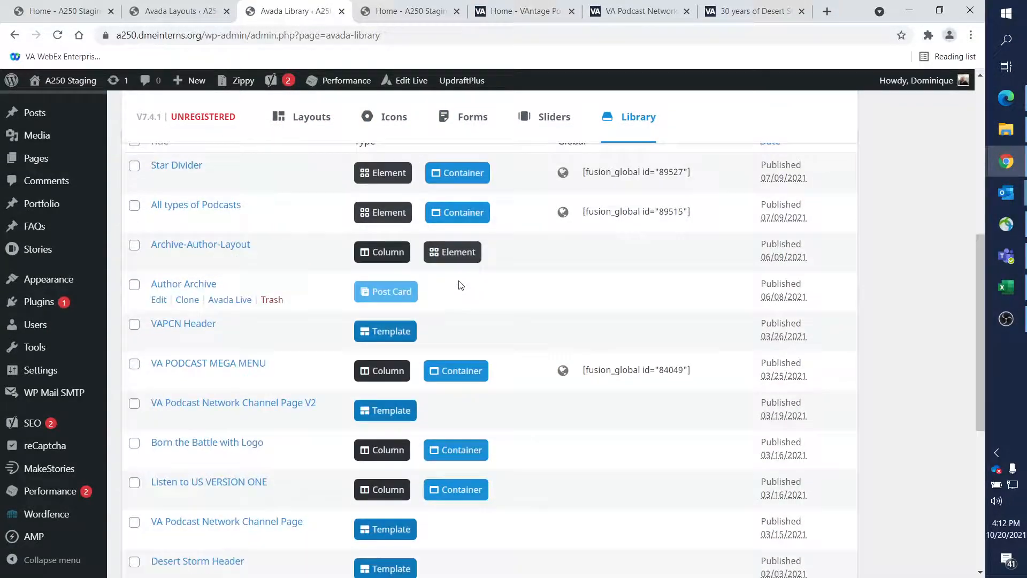
scroll(431, 395, "down", 7)
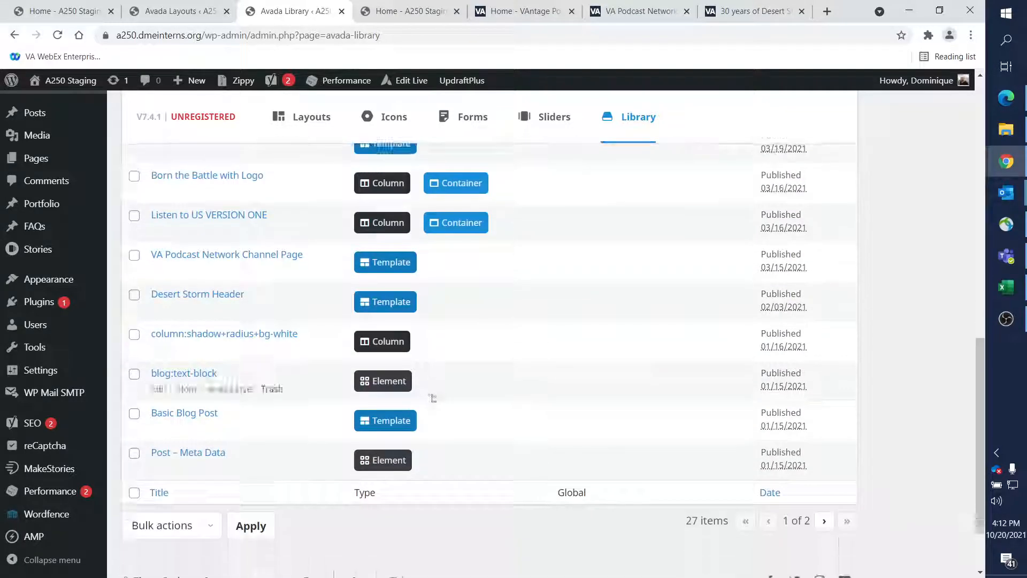
scroll(466, 415, "up", 7)
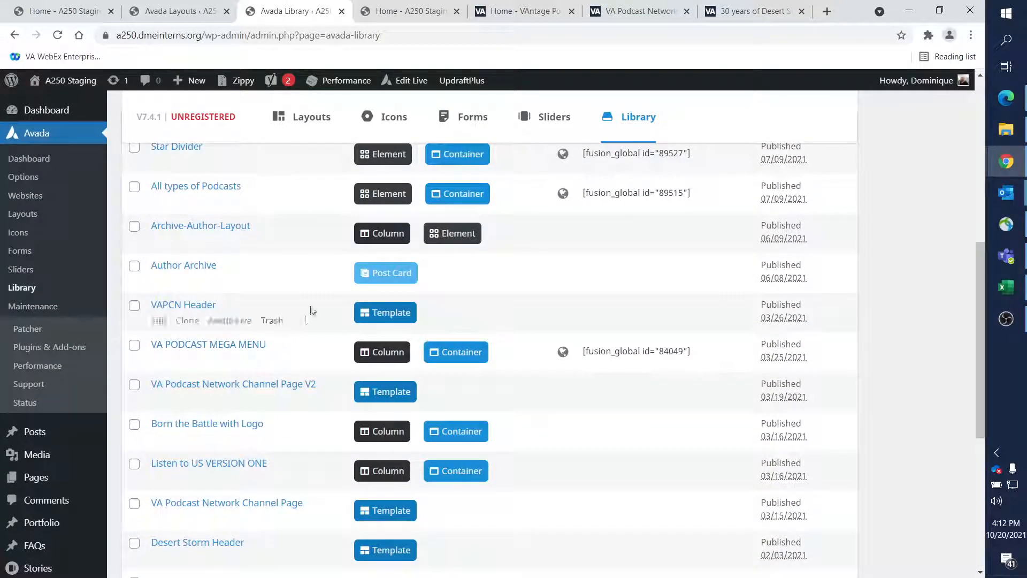
scroll(440, 258, "up", 2)
scroll(441, 261, "up", 3)
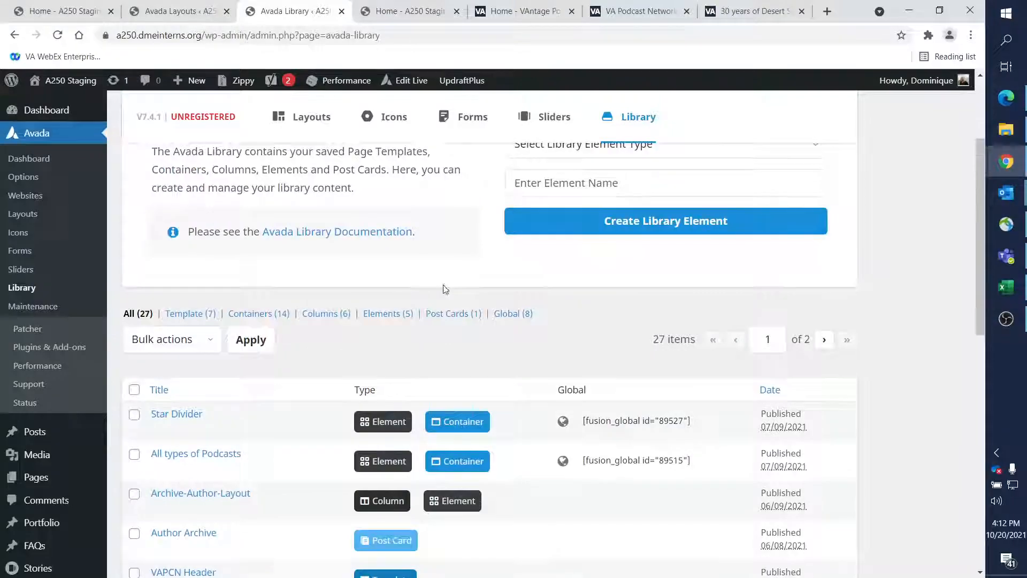
scroll(443, 289, "down", 4)
- Compare the layout cards on the Avada Layouts page with the saved items listed in the Library
left_click(198, 11)
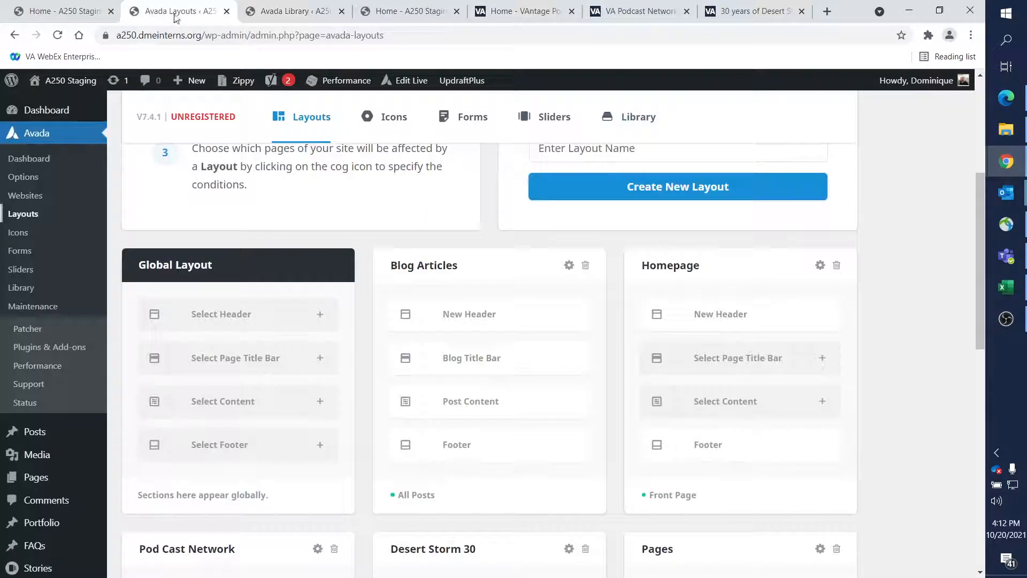
scroll(688, 471, "down", 7)
scroll(689, 476, "down", 4)
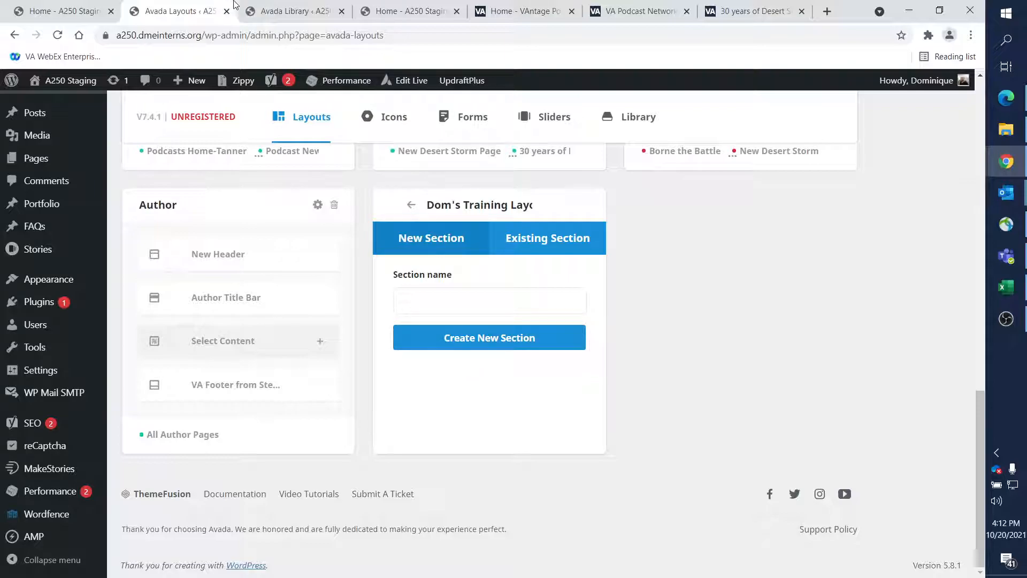
left_click(268, 10)
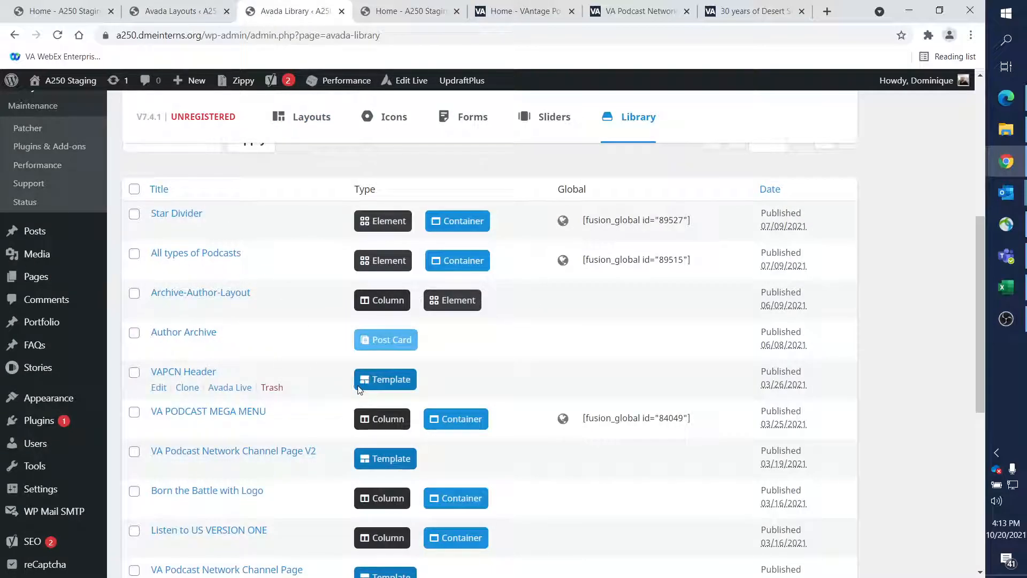
left_click(179, 12)
scroll(613, 311, "up", 18)
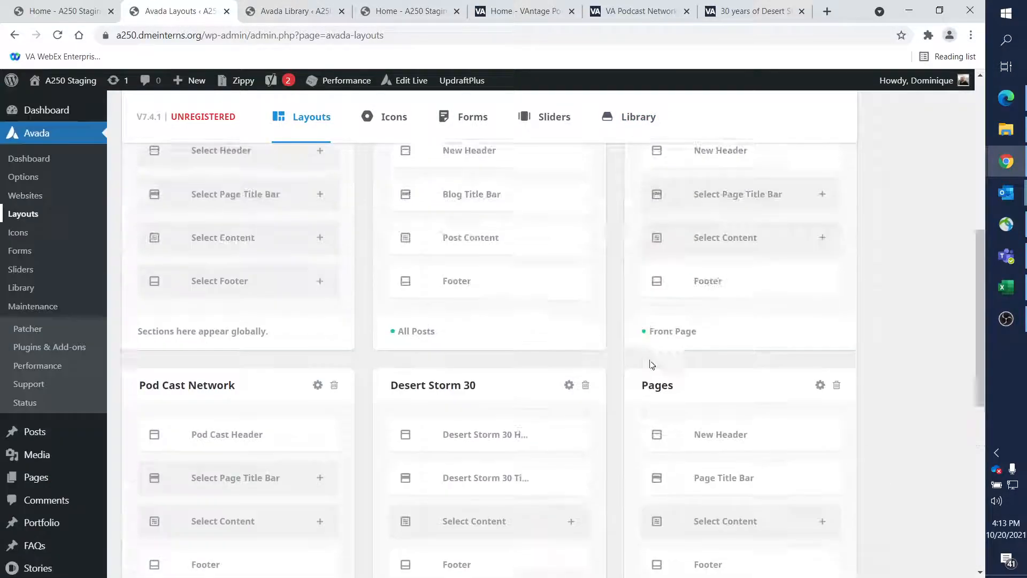
scroll(463, 303, "down", 6)
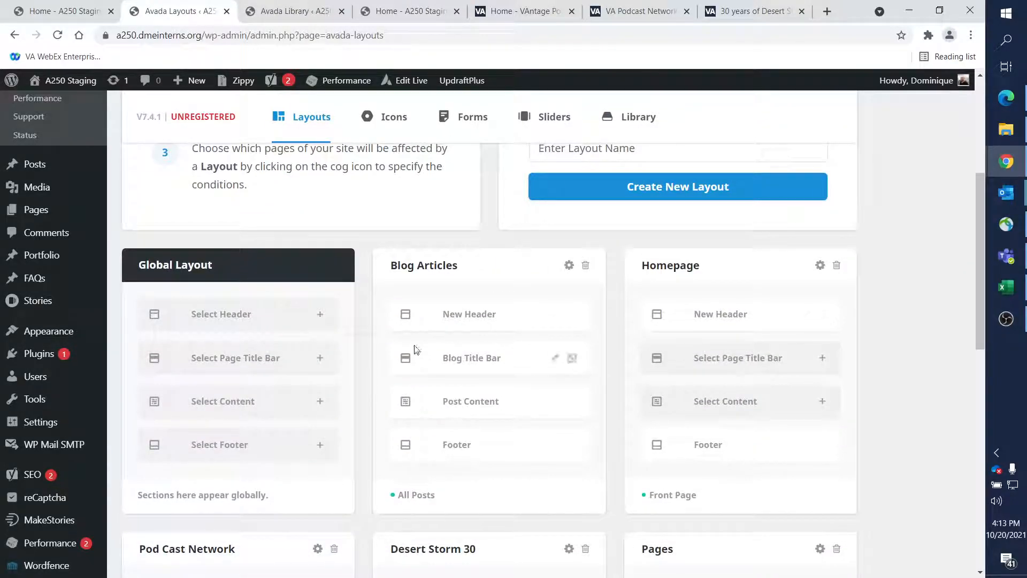
- Return to the Avada Library and review its first page of items down to Post – Meta Data
left_click(291, 18)
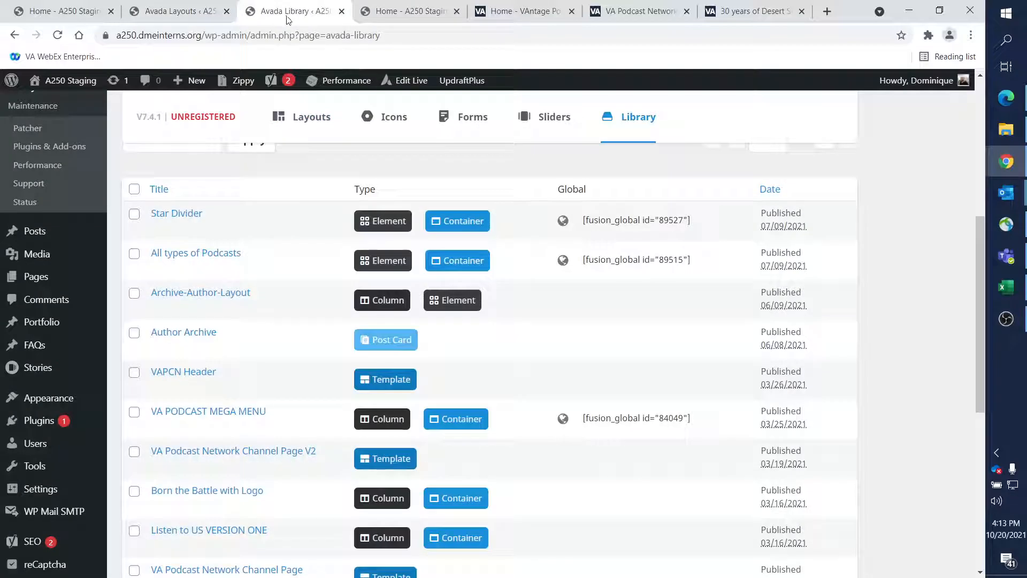
scroll(321, 316, "down", 5)
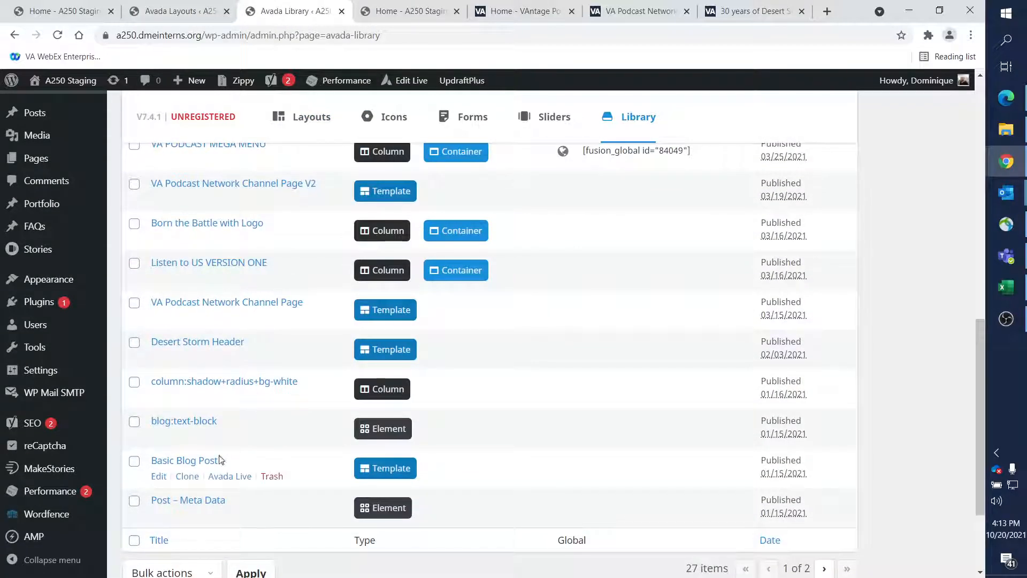
scroll(252, 455, "down", 3)
scroll(178, 359, "up", 1)
scroll(178, 359, "up", 9)
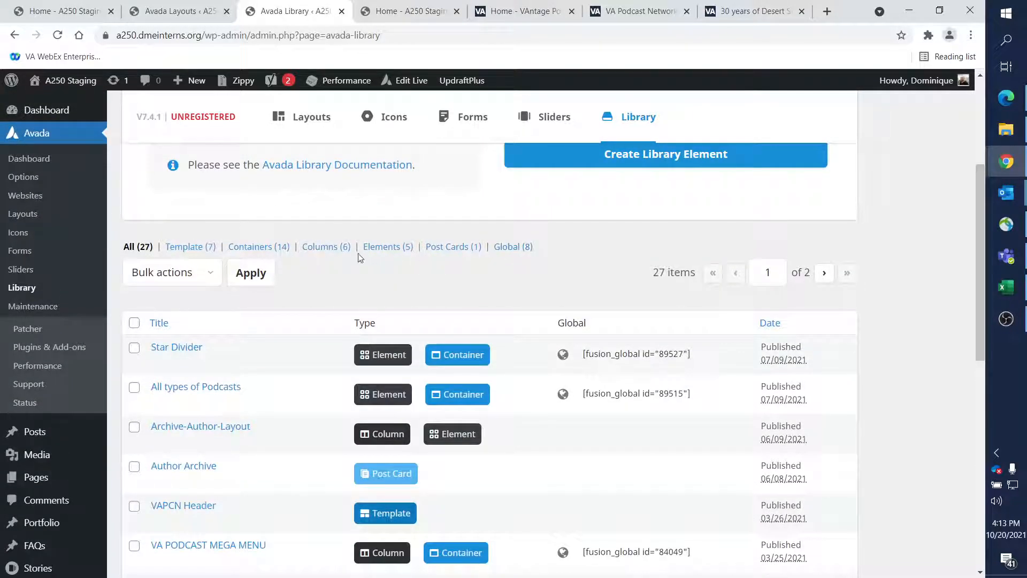
- Filter the Library to Template items and review the entries, including Desert Storm Header and Podcast Network
left_click(186, 249)
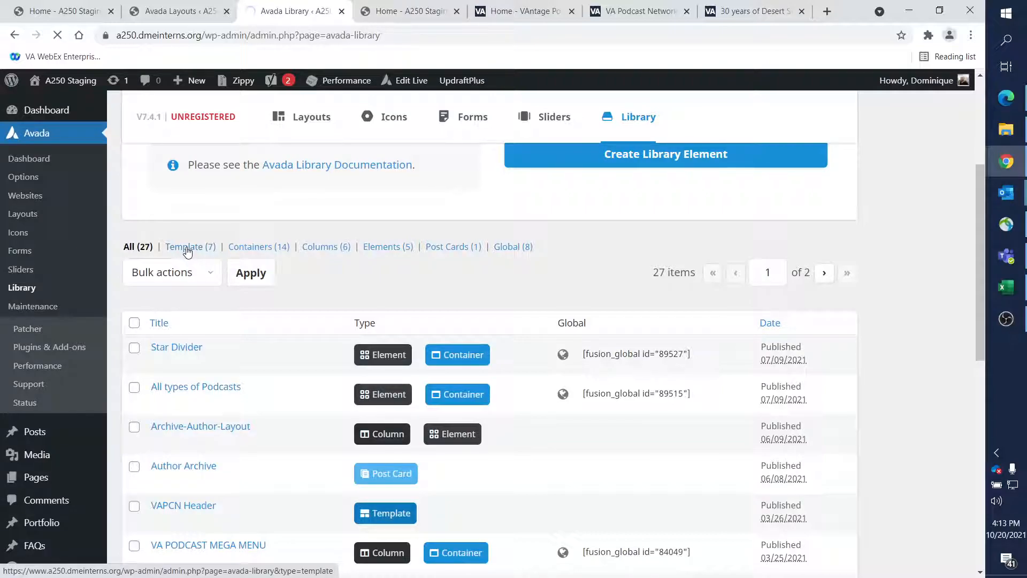
scroll(196, 259, "down", 4)
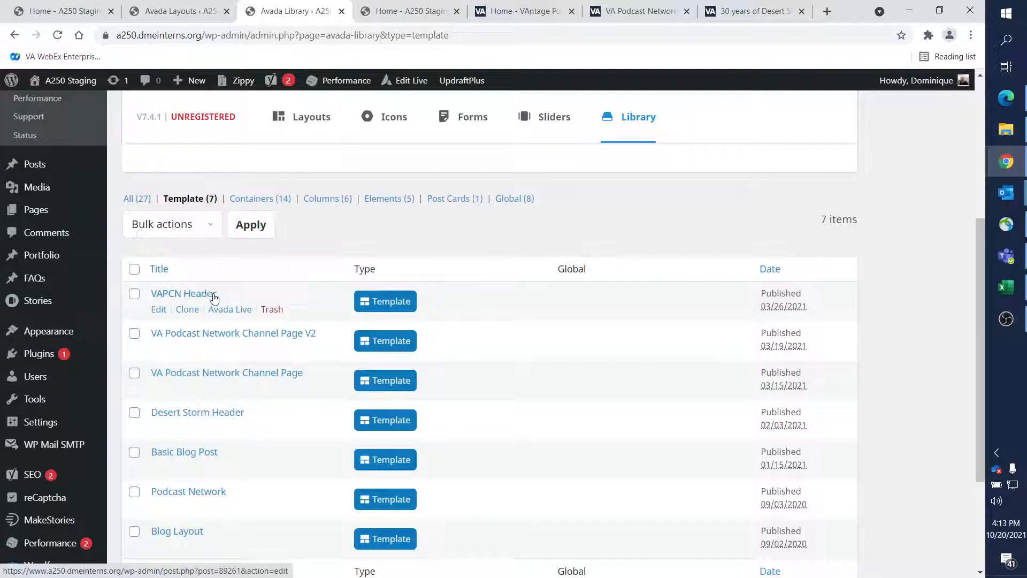
scroll(265, 422, "down", 2)
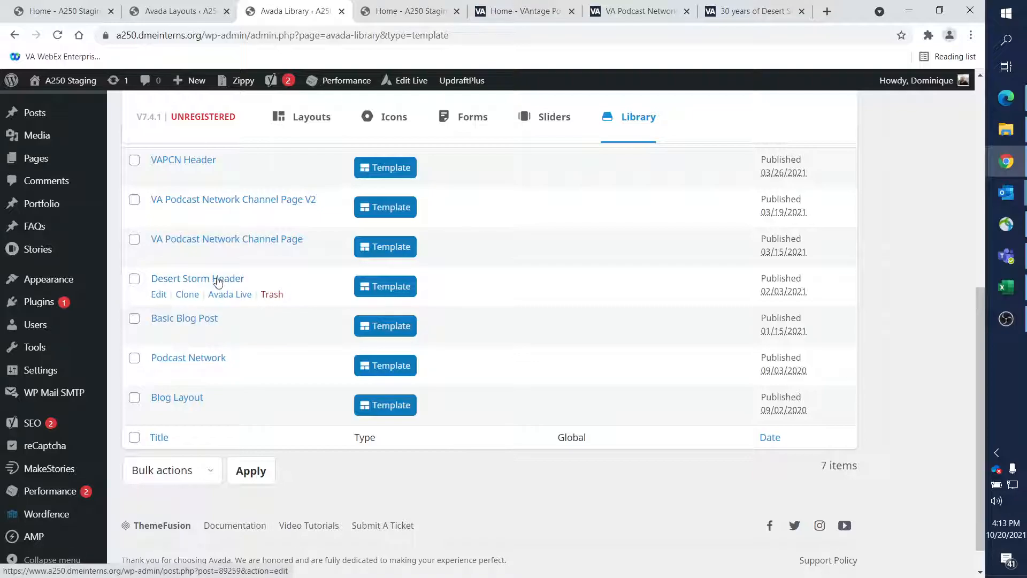
scroll(208, 285, "up", 5)
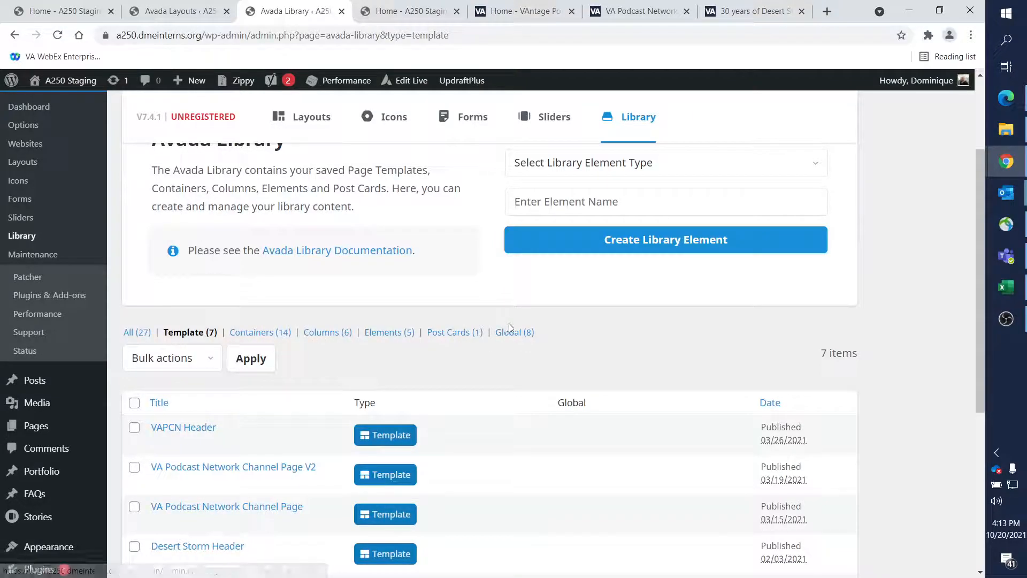
left_click(179, 364)
left_click(174, 375)
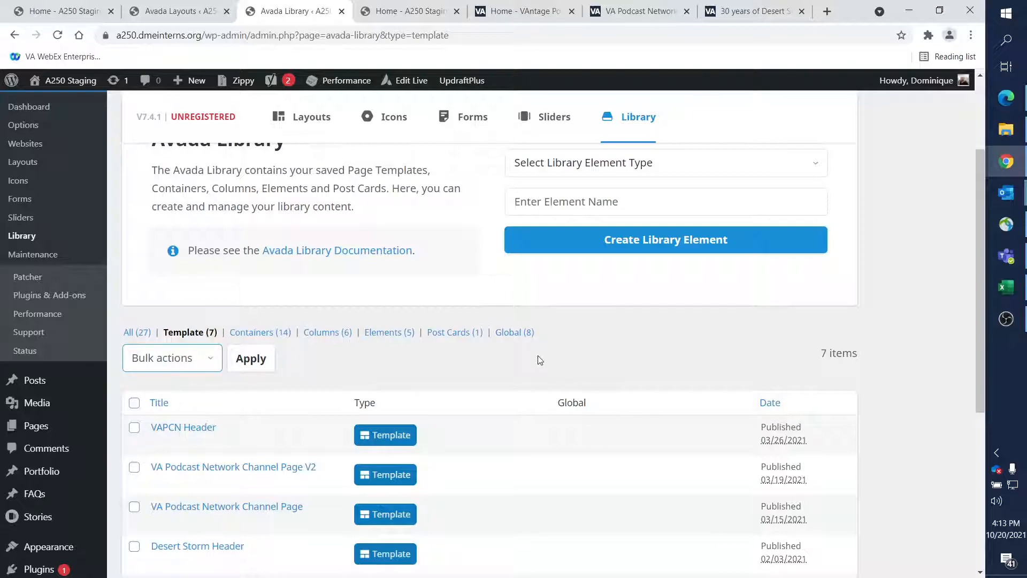
scroll(530, 369, "down", 3)
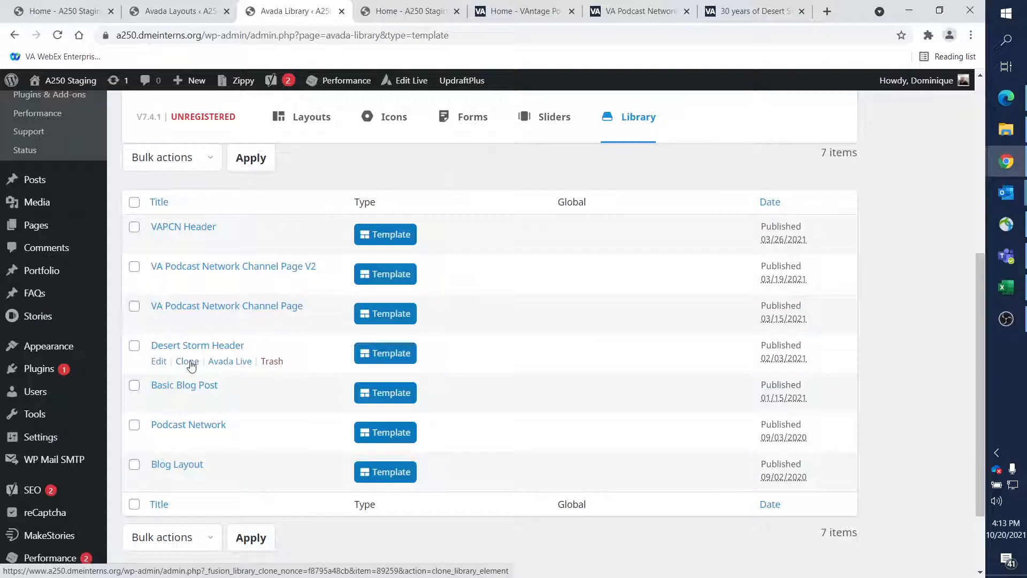
- Open the Podcast Network template in a new tab and look over its containers and elements in Avada Builder
middle_click(187, 426)
left_click(329, 13)
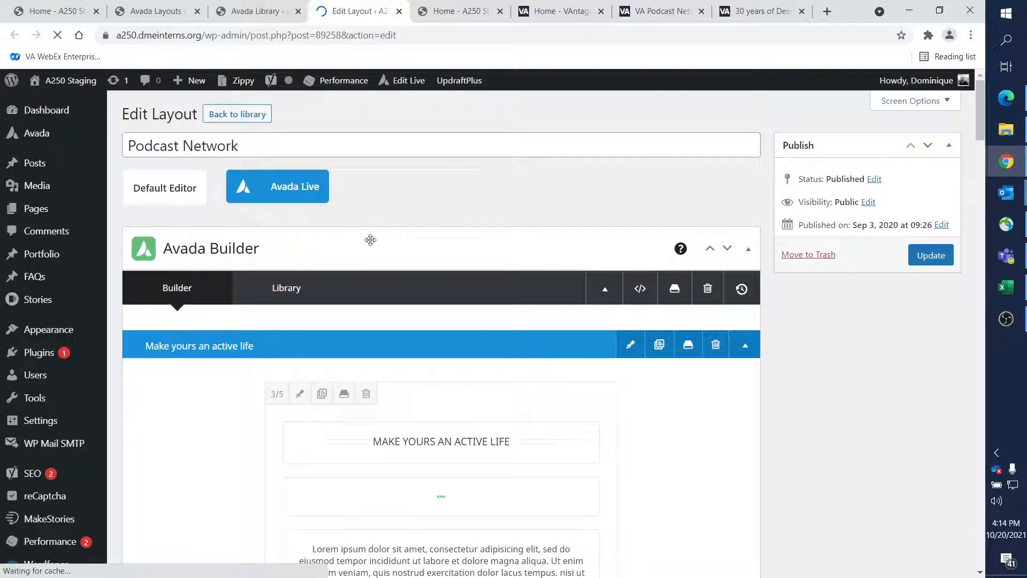
scroll(403, 260, "down", 3)
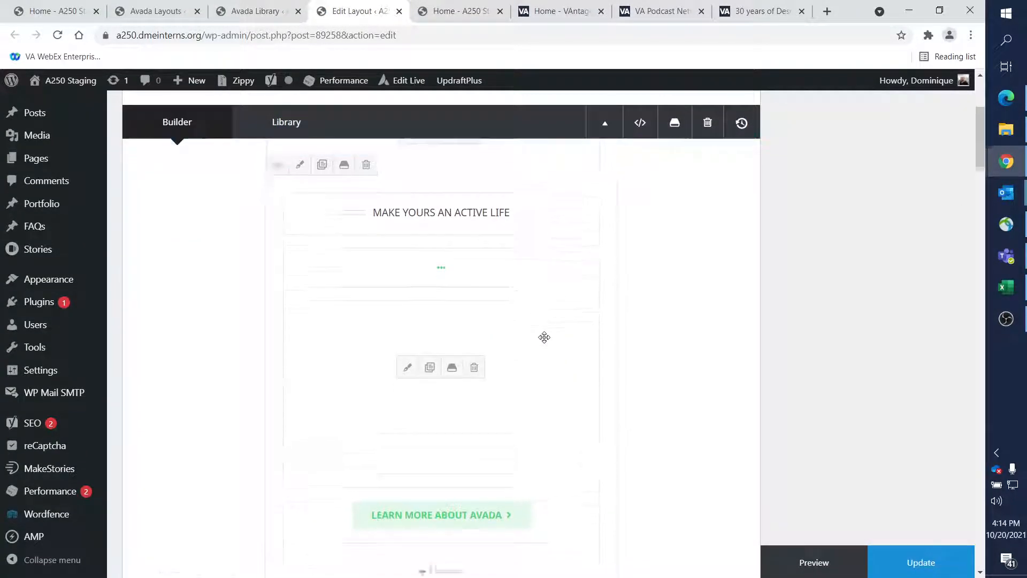
scroll(544, 337, "down", 5)
scroll(782, 308, "up", 4)
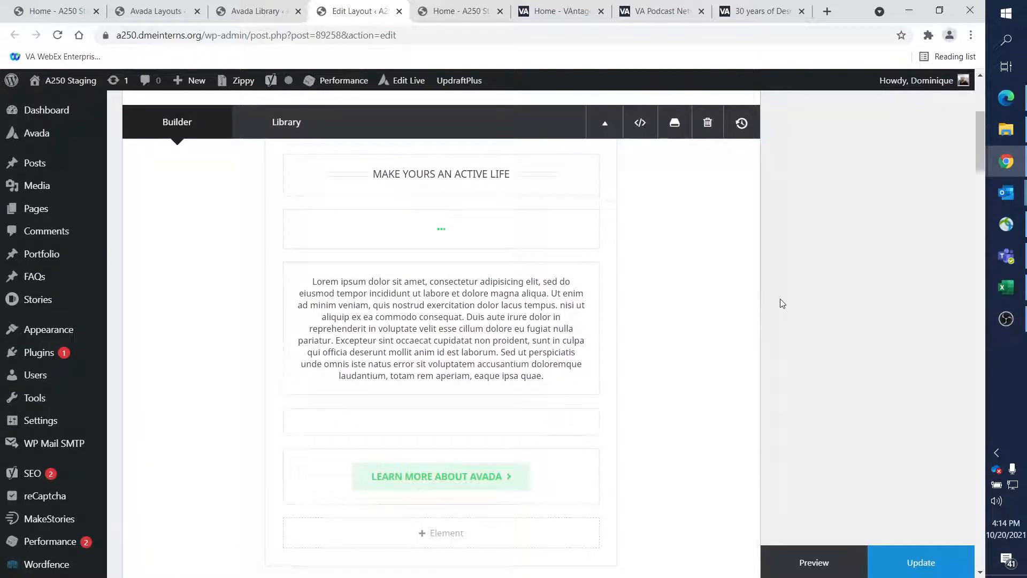
scroll(783, 303, "up", 5)
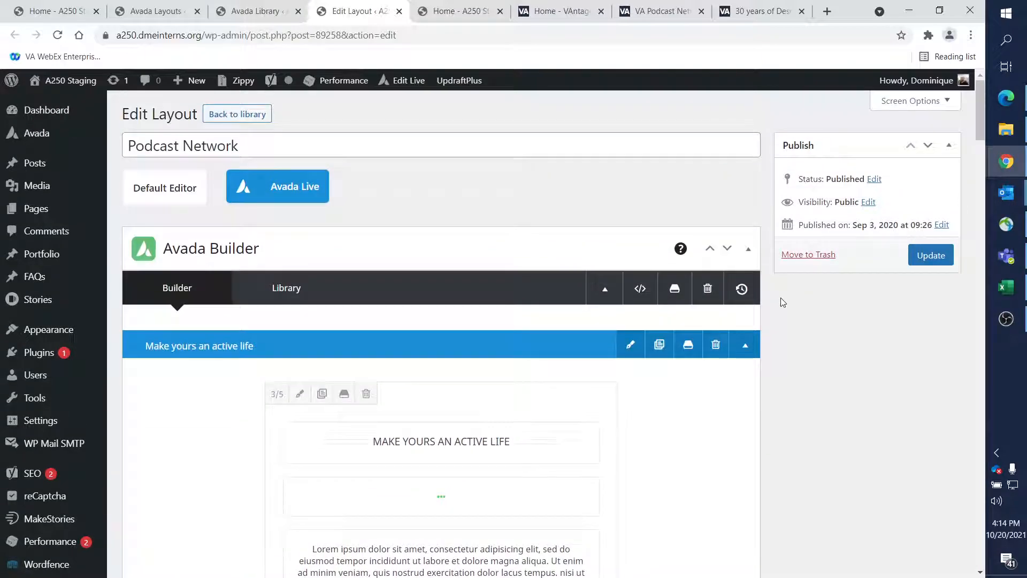
- View the Podcast Network template in the Avada Live front-end builder down to its footer, and close it
left_click(306, 192)
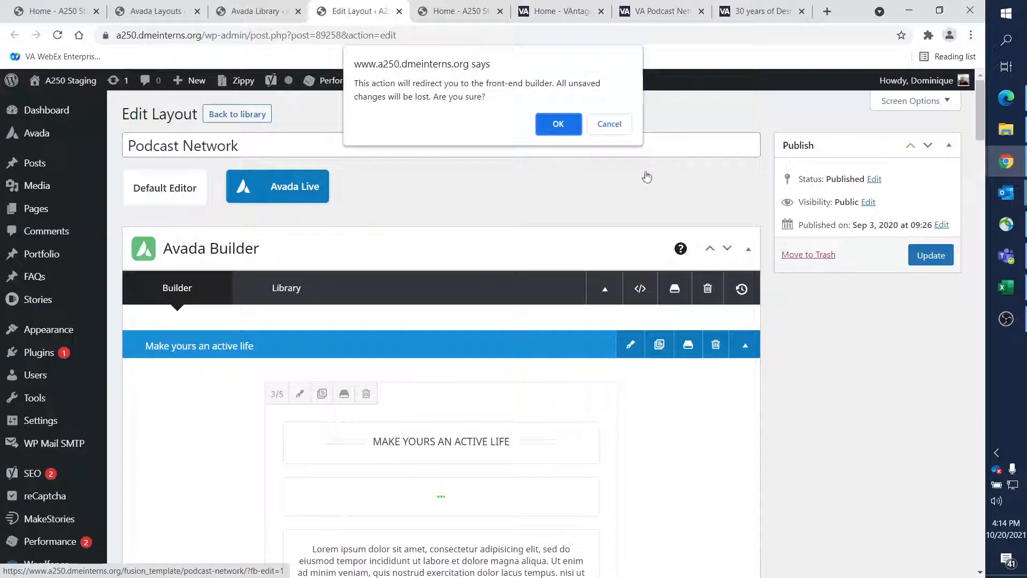
left_click(567, 129)
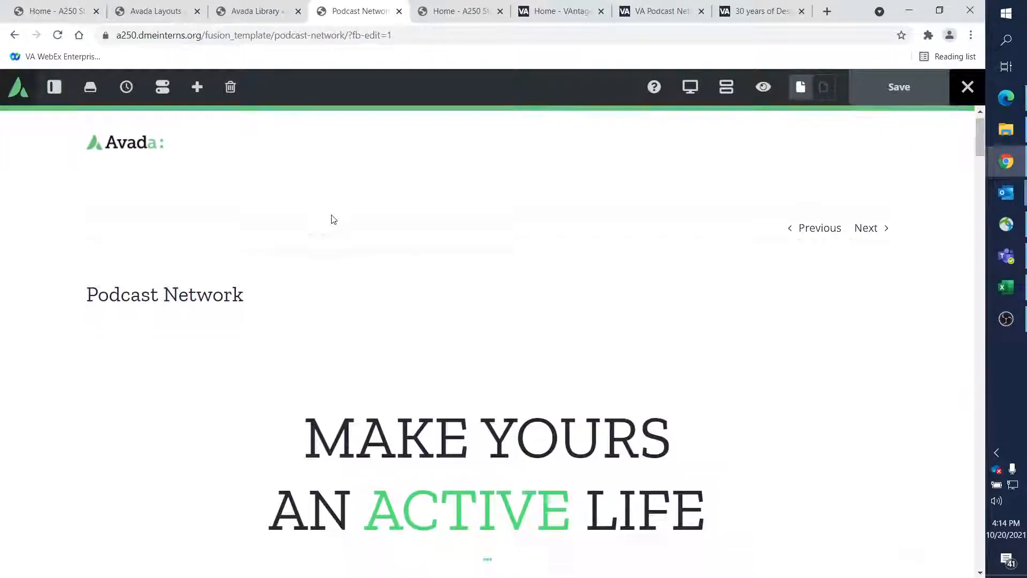
scroll(585, 226, "down", 6)
scroll(878, 238, "up", 5)
scroll(917, 243, "down", 5)
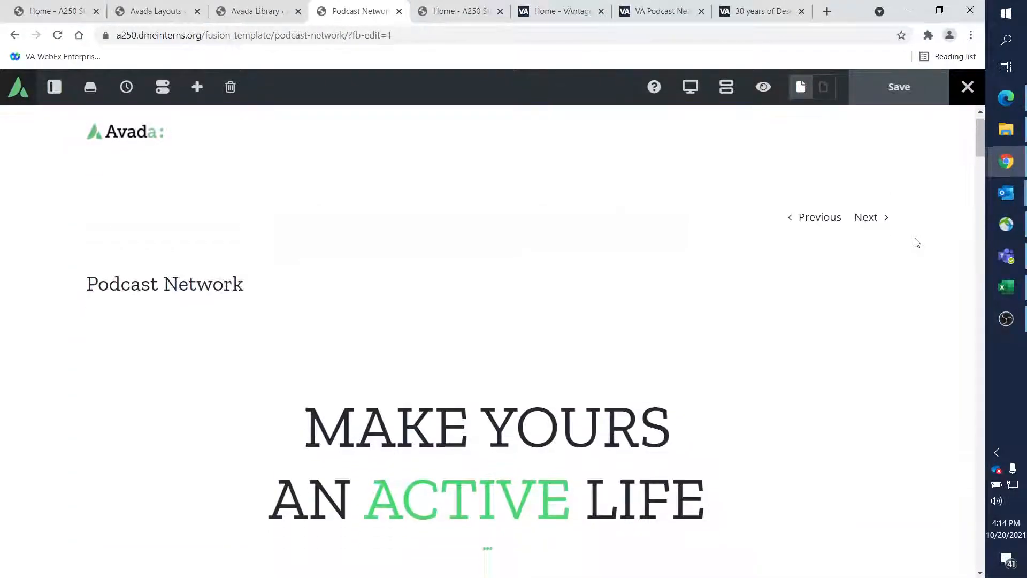
scroll(917, 243, "down", 10)
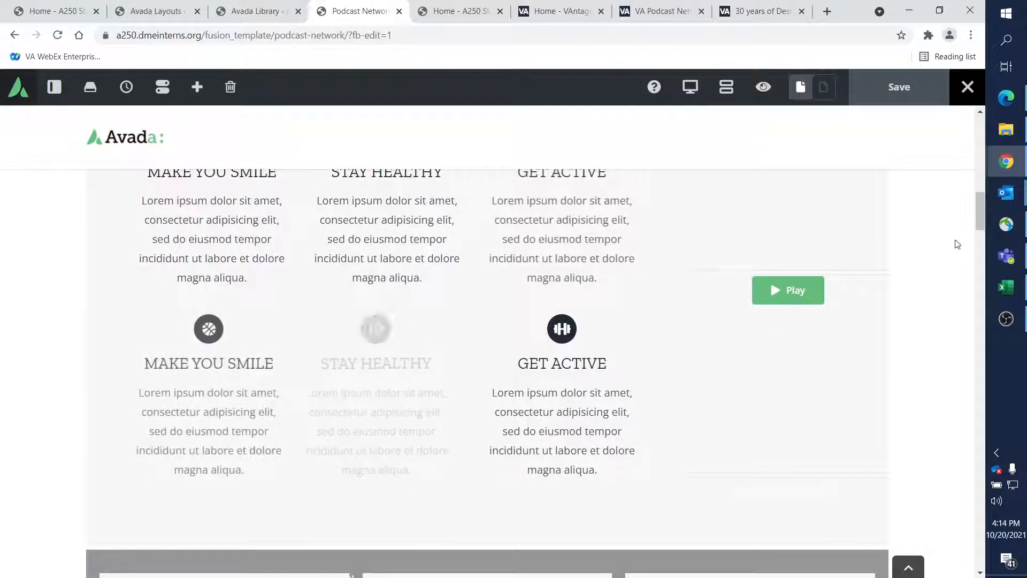
scroll(953, 250, "down", 15)
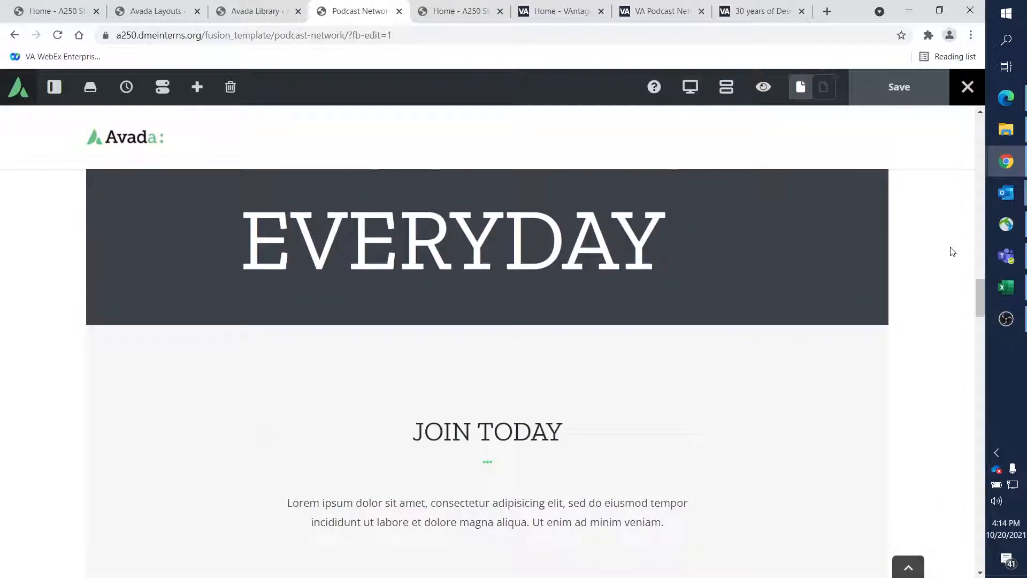
scroll(953, 251, "down", 15)
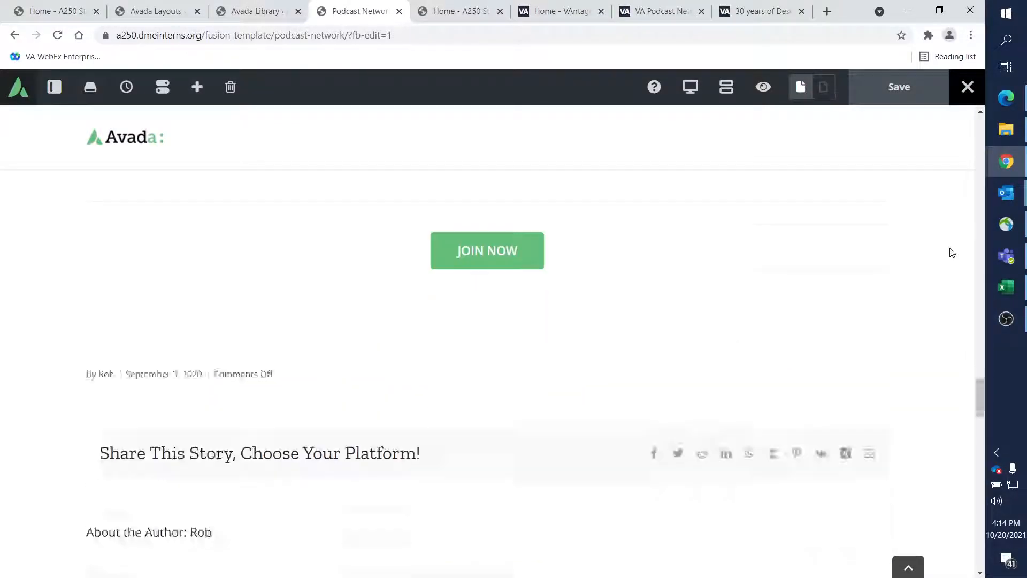
scroll(952, 252, "down", 15)
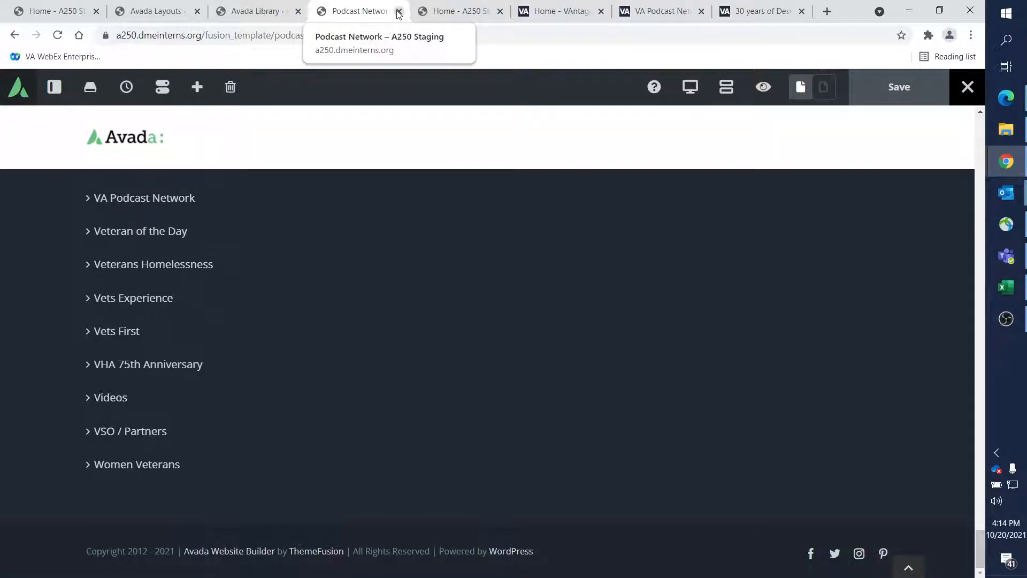
left_click(399, 12)
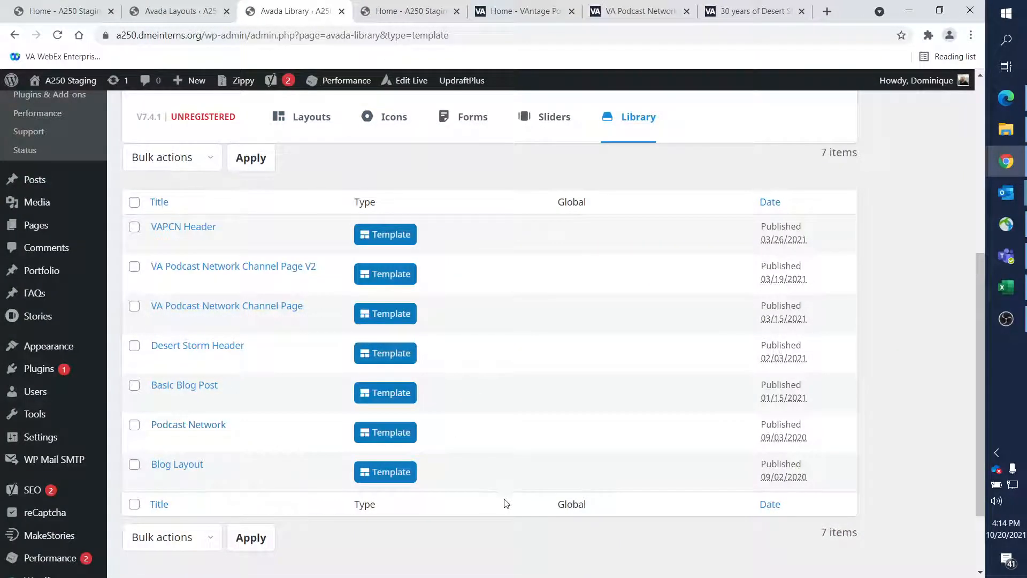
- Open the Desert Storm Header template in a new tab, checking the Desert Storm 30 card on the Avada Layouts page while it loads
middle_click(172, 347)
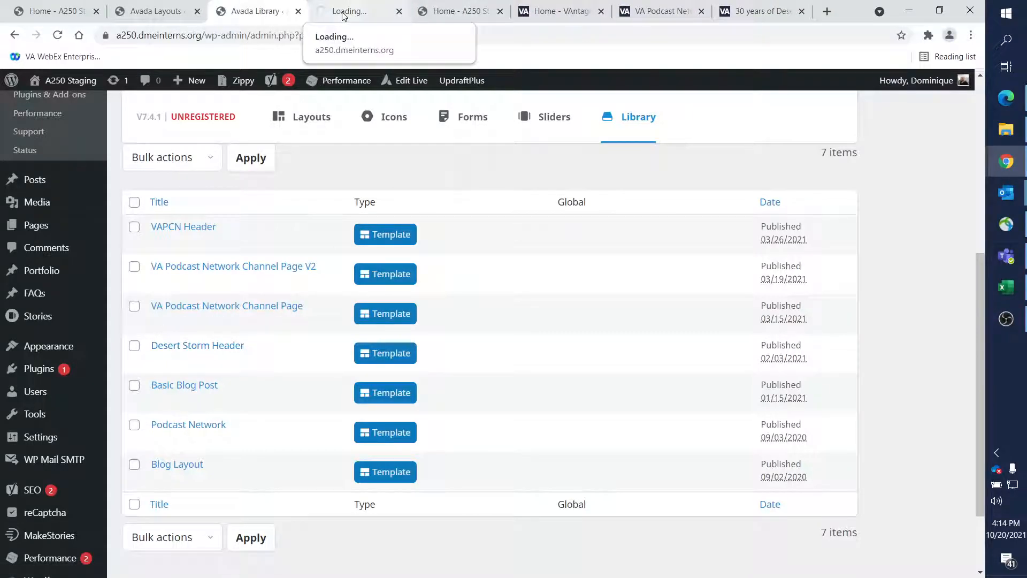
left_click(144, 11)
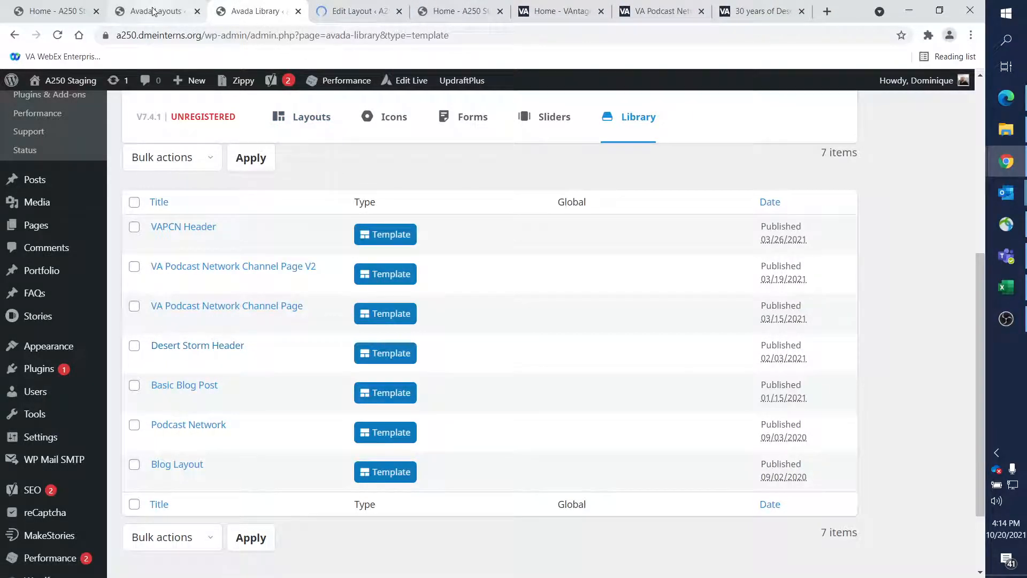
scroll(612, 347, "down", 5)
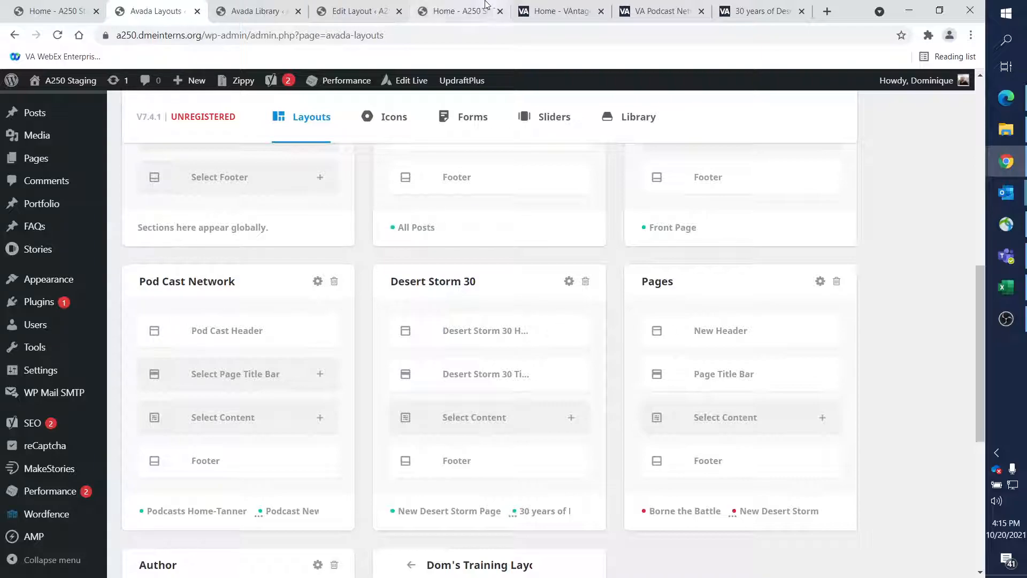
left_click(292, 12)
left_click(348, 13)
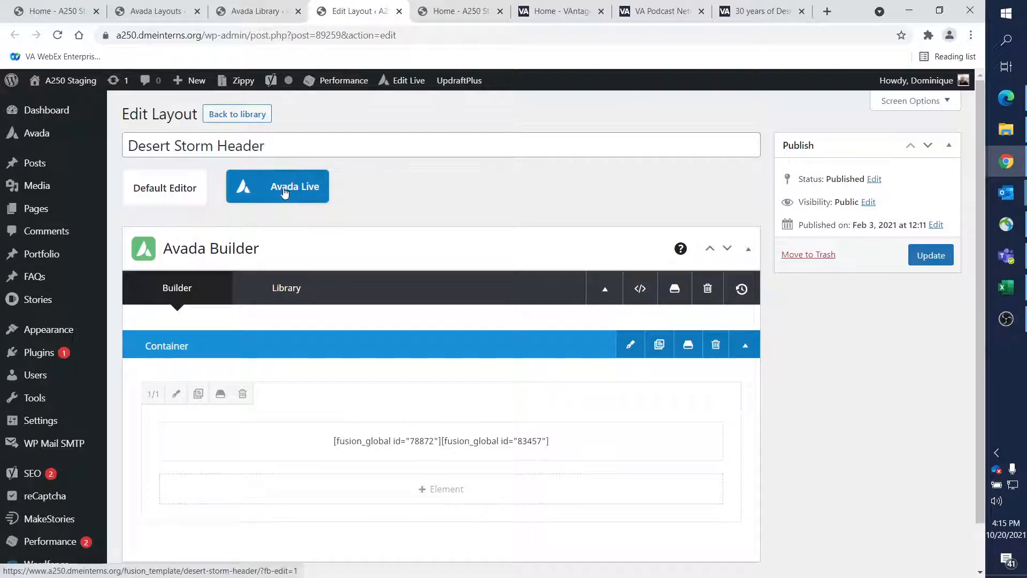
- View the Desert Storm Header template in the Avada Live front-end builder, and close it
left_click(317, 205)
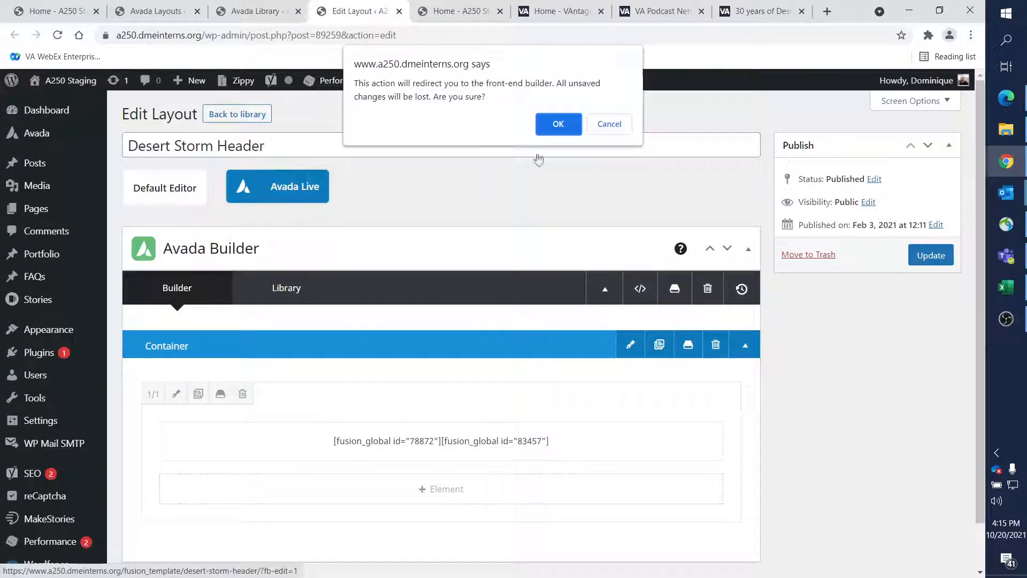
left_click(553, 125)
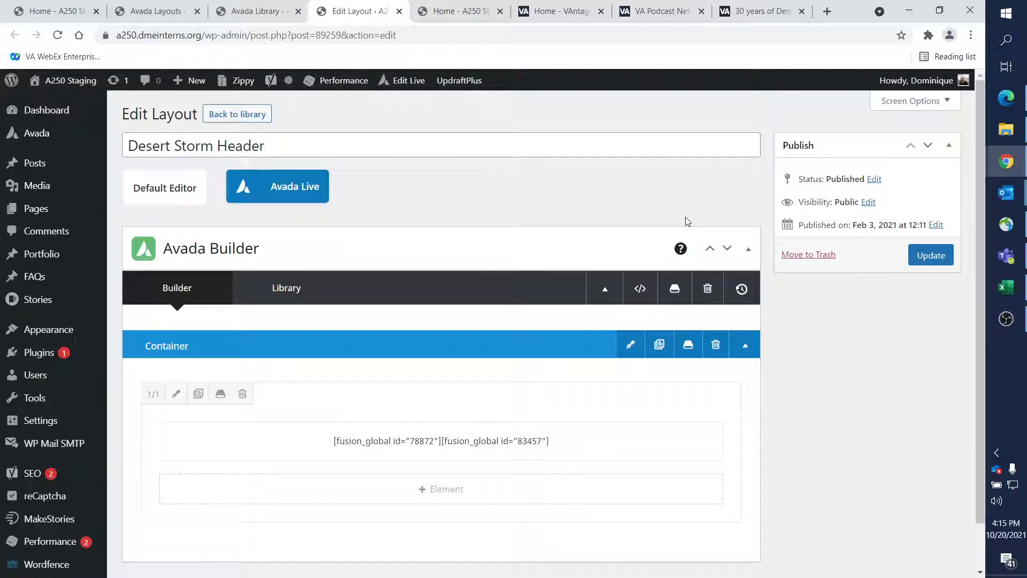
scroll(712, 369, "down", 1)
scroll(715, 365, "up", 1)
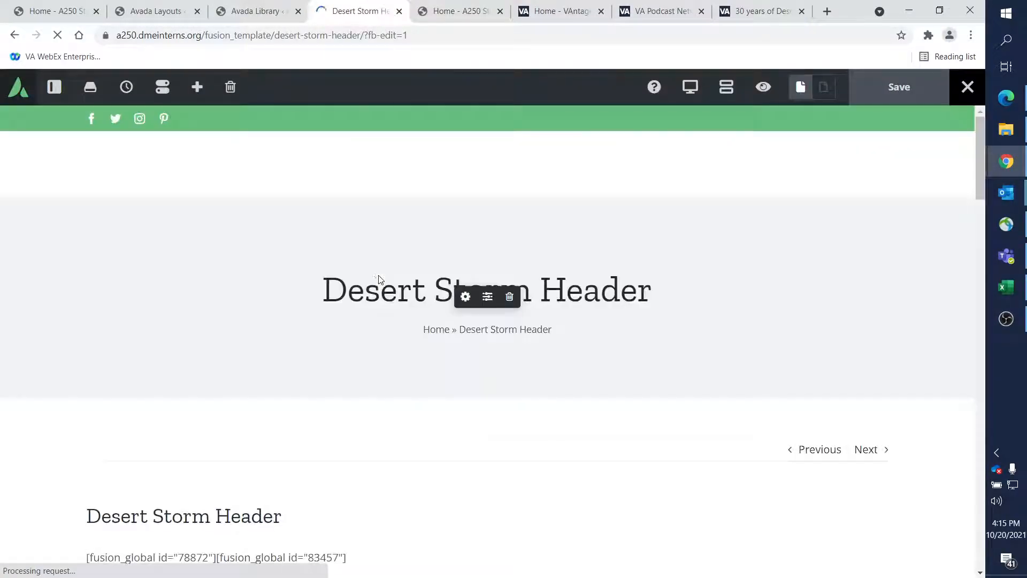
scroll(368, 369, "down", 4)
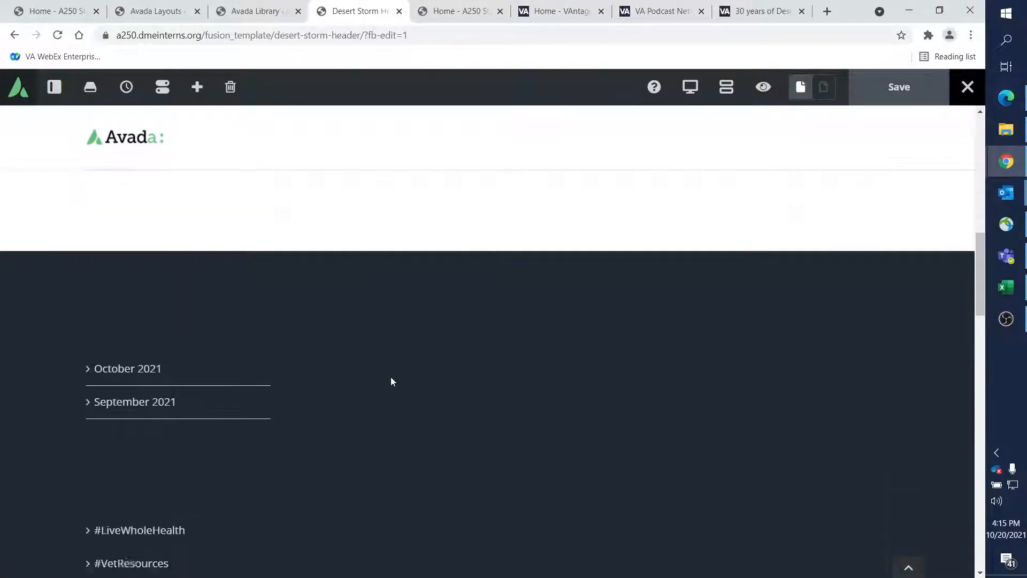
scroll(390, 377, "up", 4)
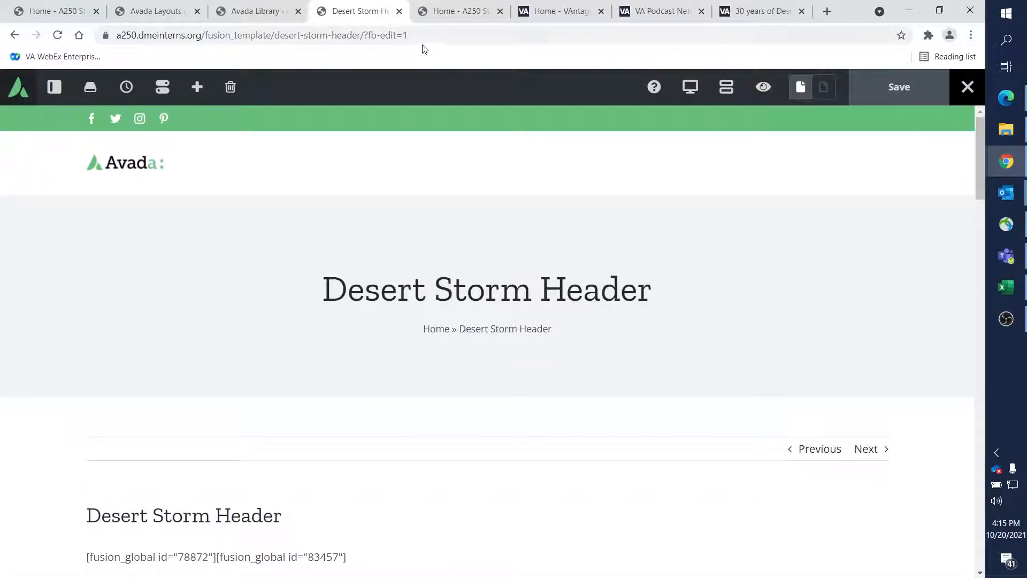
left_click(399, 11)
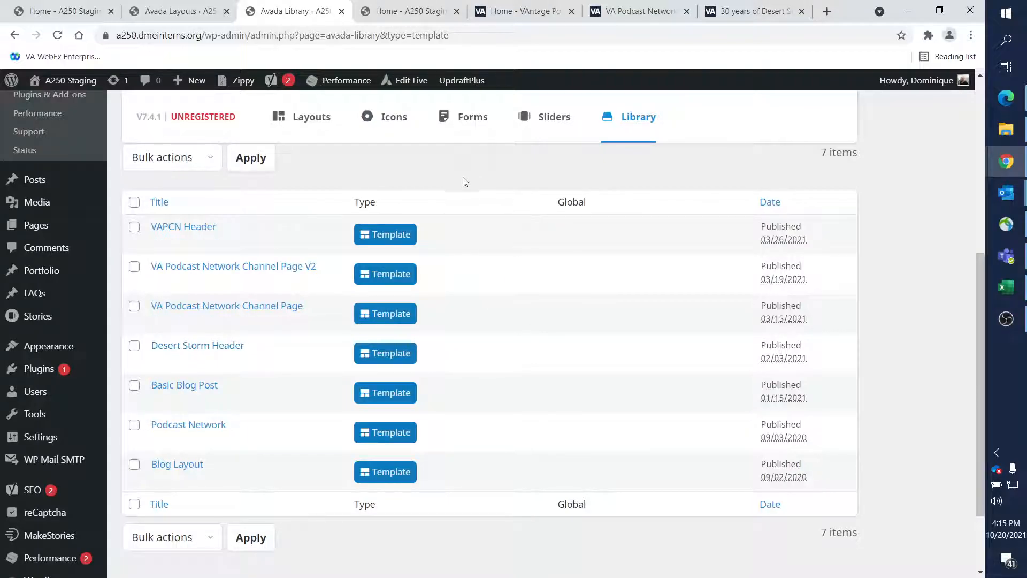
- Switch the Library listing from templates back to all items and review the first page down to Post – Meta Data
scroll(552, 326, "down", 2)
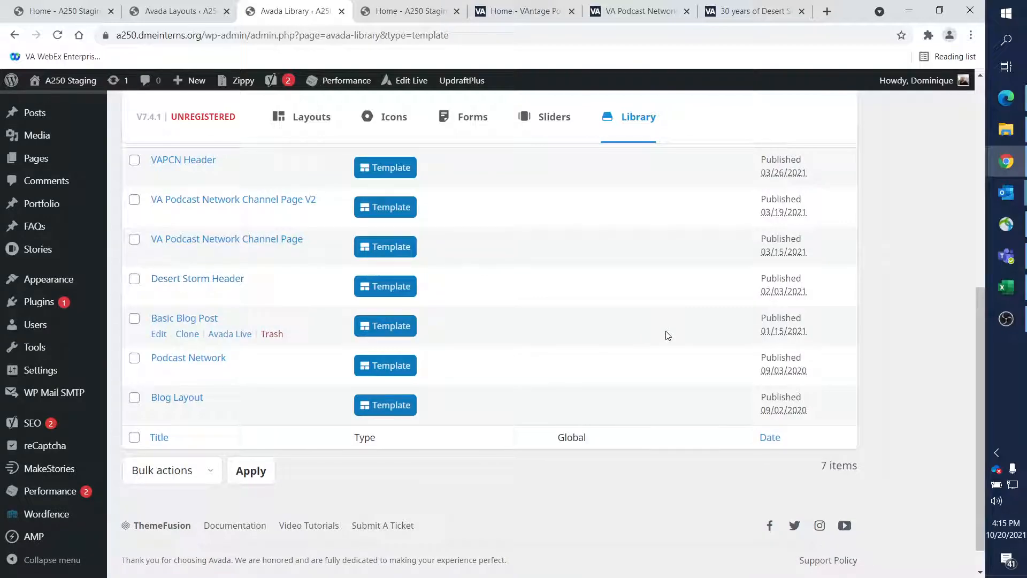
scroll(679, 326, "up", 5)
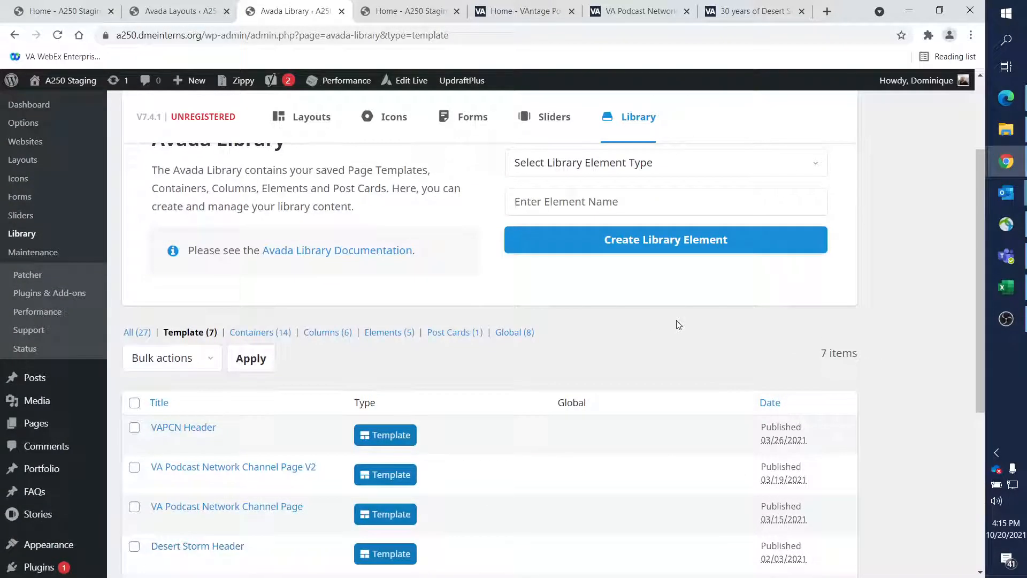
left_click(137, 333)
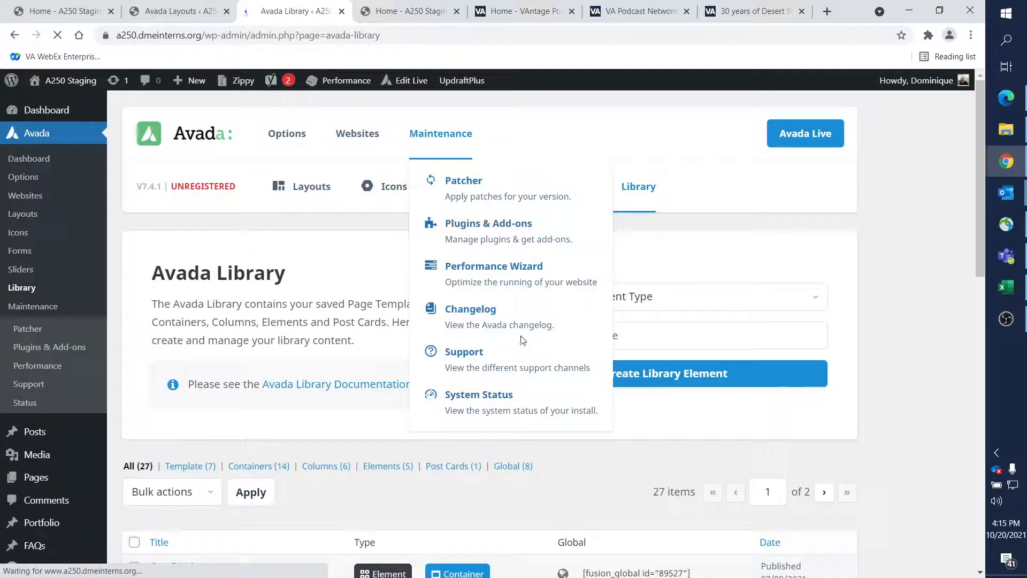
scroll(546, 348, "down", 6)
scroll(519, 198, "down", 4)
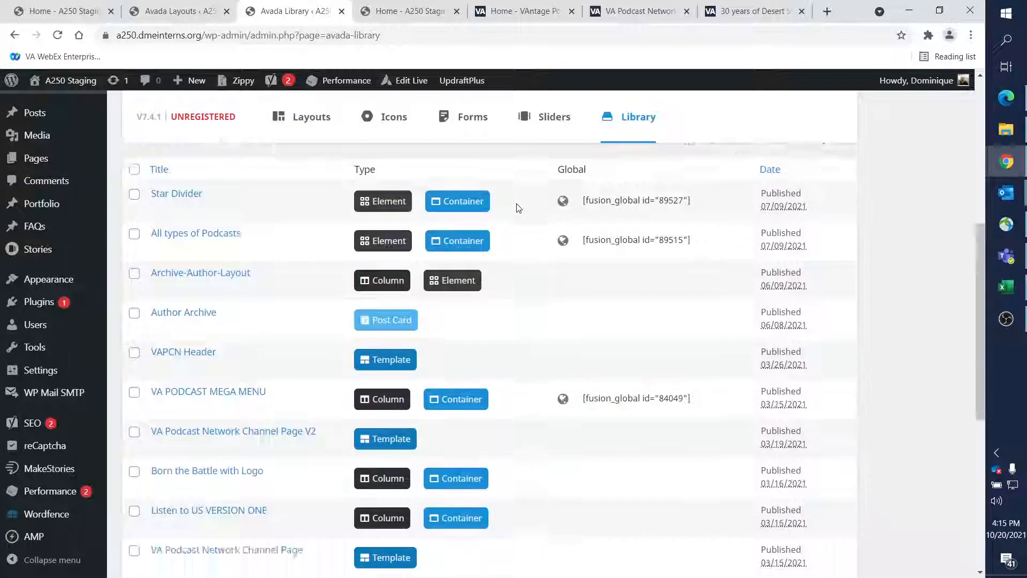
scroll(527, 208, "down", 4)
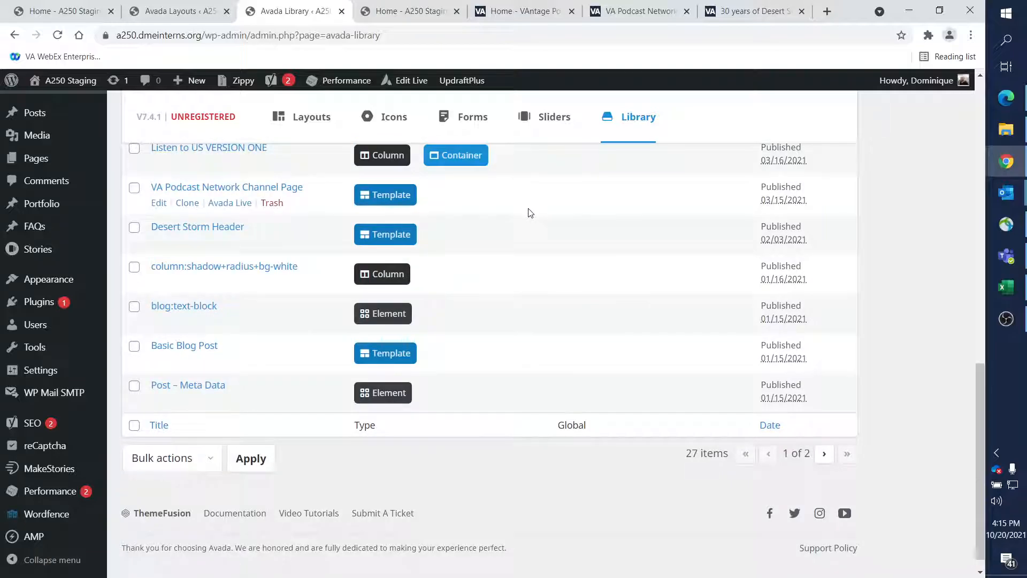
scroll(342, 238, "up", 5)
scroll(620, 313, "down", 3)
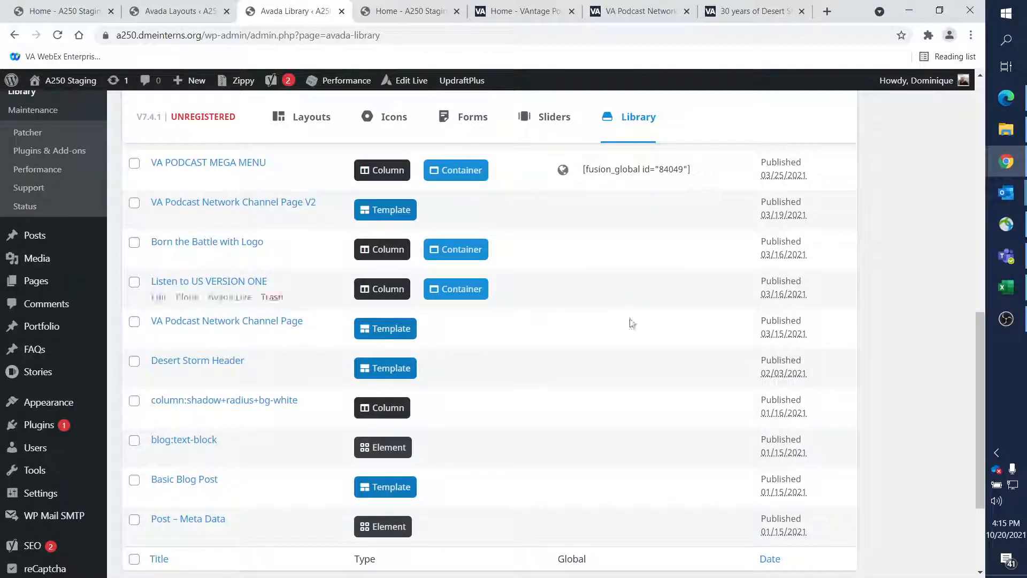
scroll(621, 313, "down", 3)
scroll(480, 277, "up", 5)
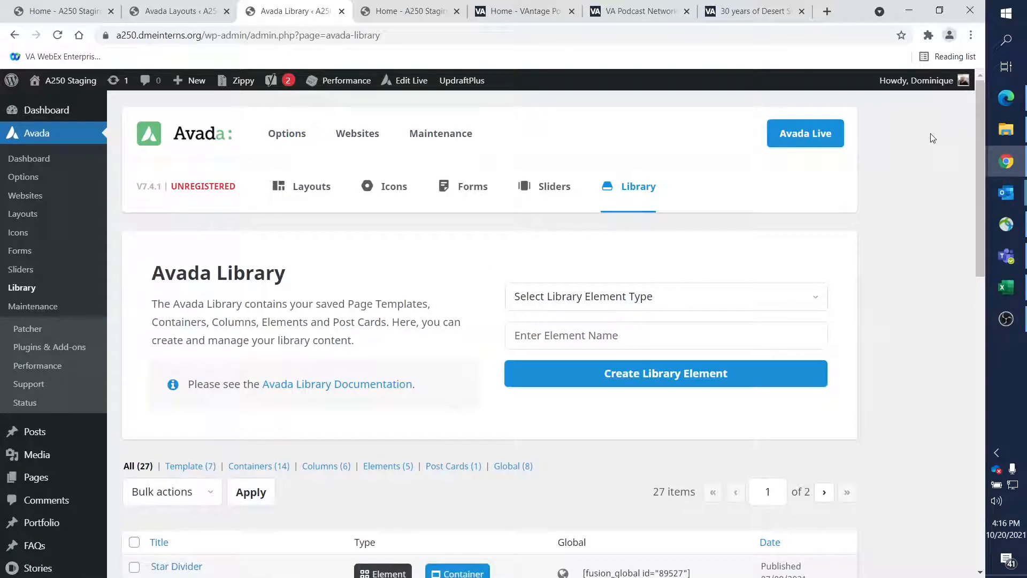
- Sort the Library items by title in descending order and review the entries from VAPCN Header to Featured Series
scroll(944, 145, "down", 5)
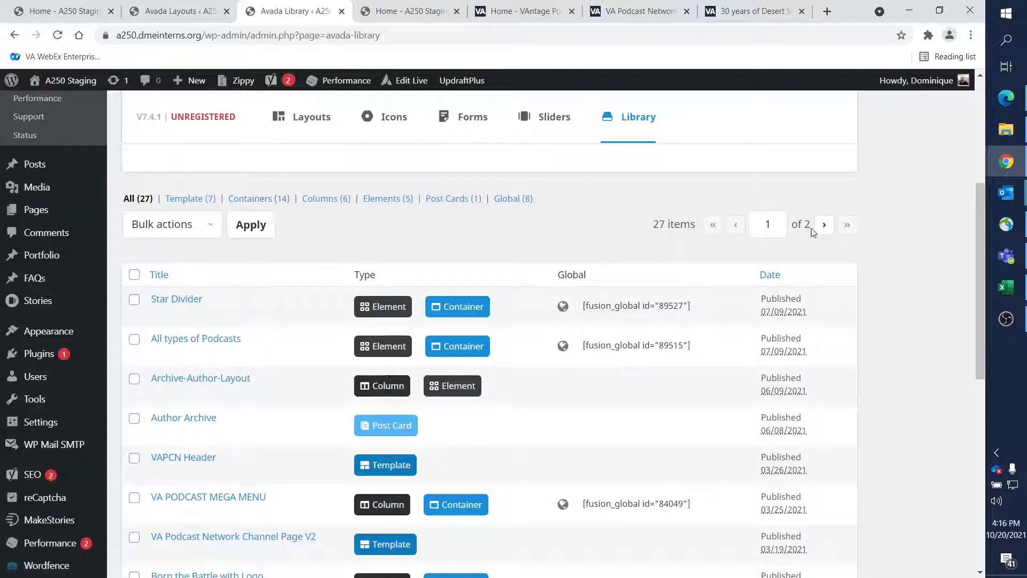
scroll(535, 266, "down", 3)
scroll(260, 289, "up", 3)
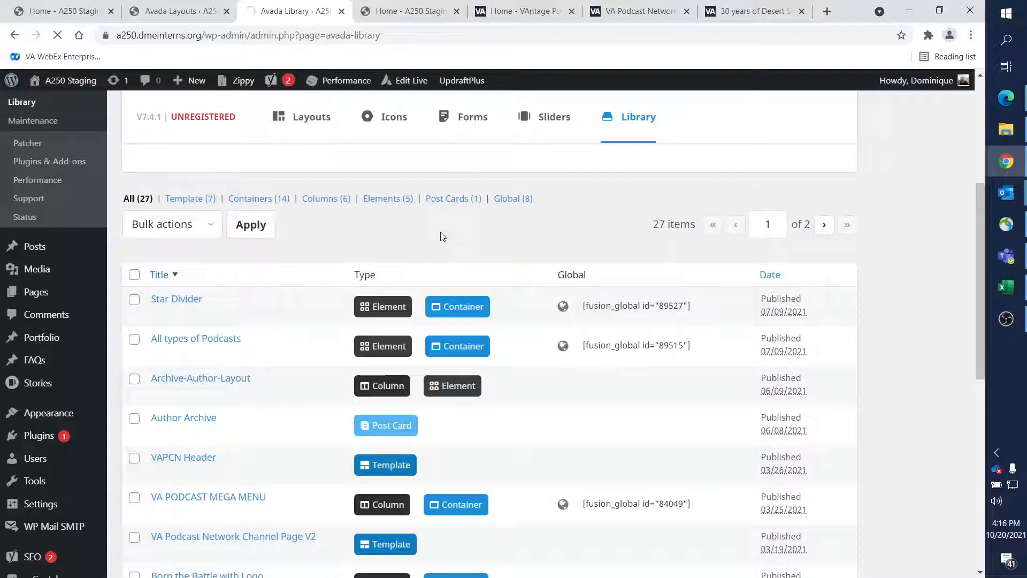
scroll(415, 228, "down", 4)
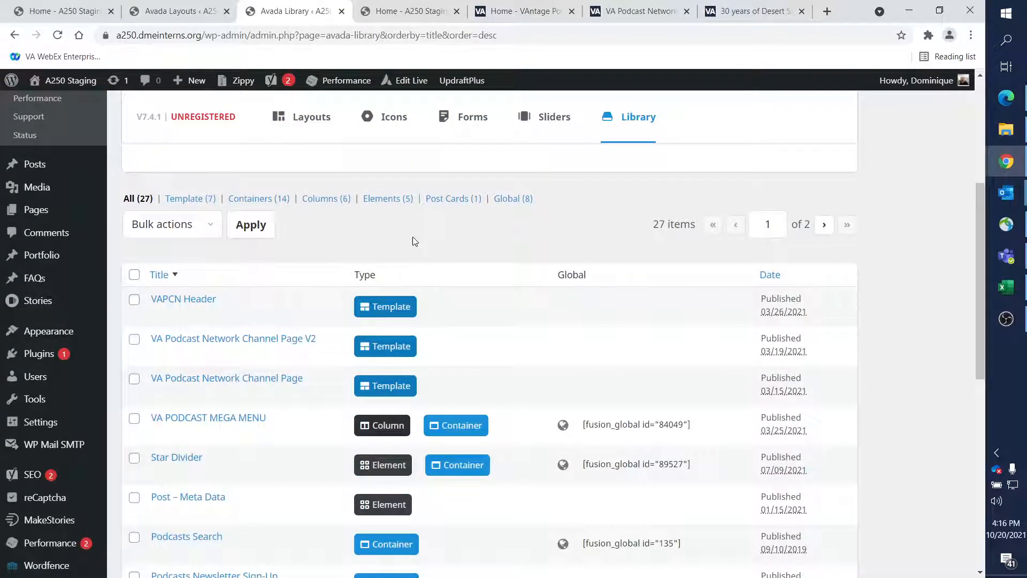
scroll(419, 243, "down", 5)
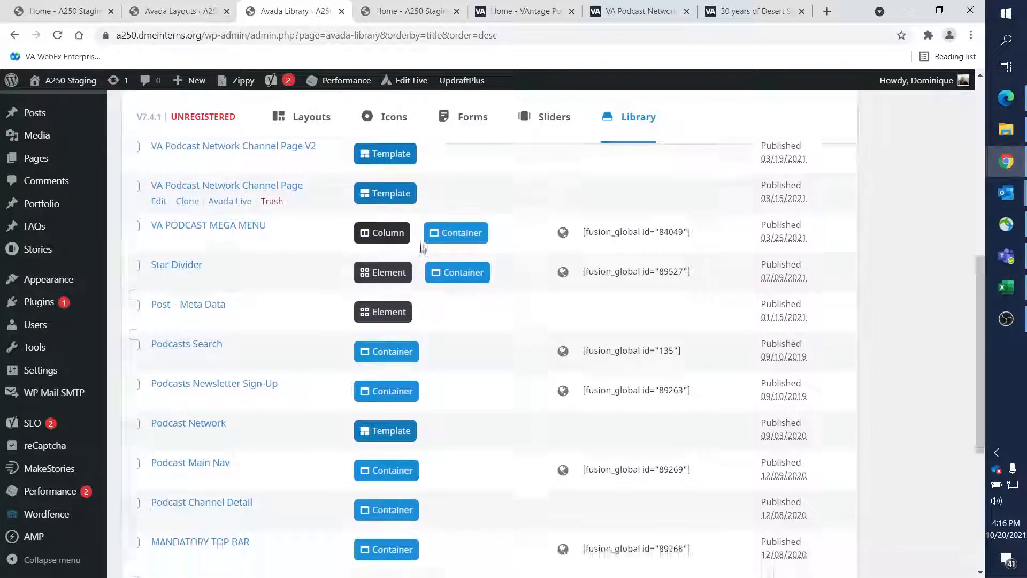
scroll(422, 248, "down", 3)
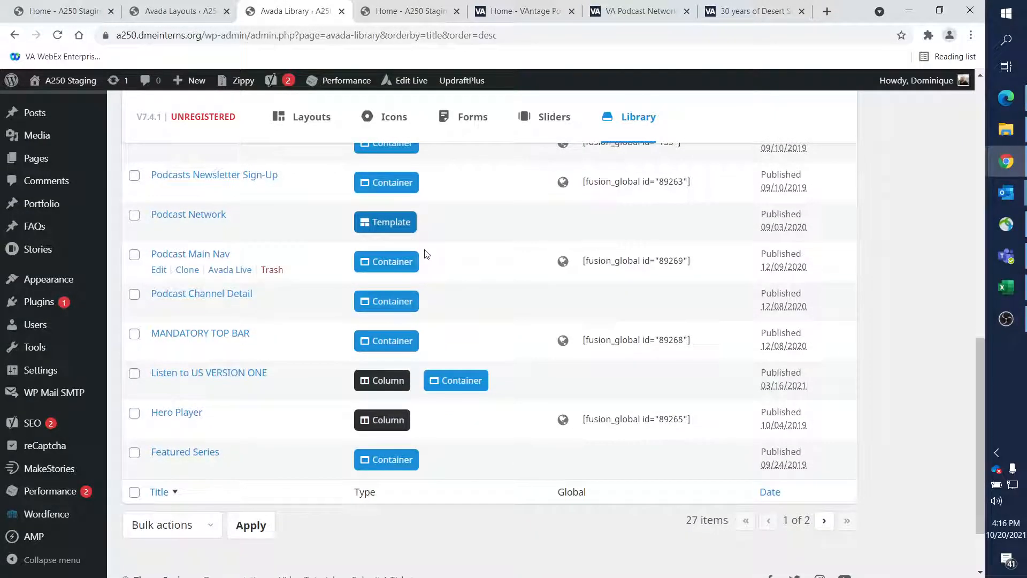
scroll(299, 428, "up", 3)
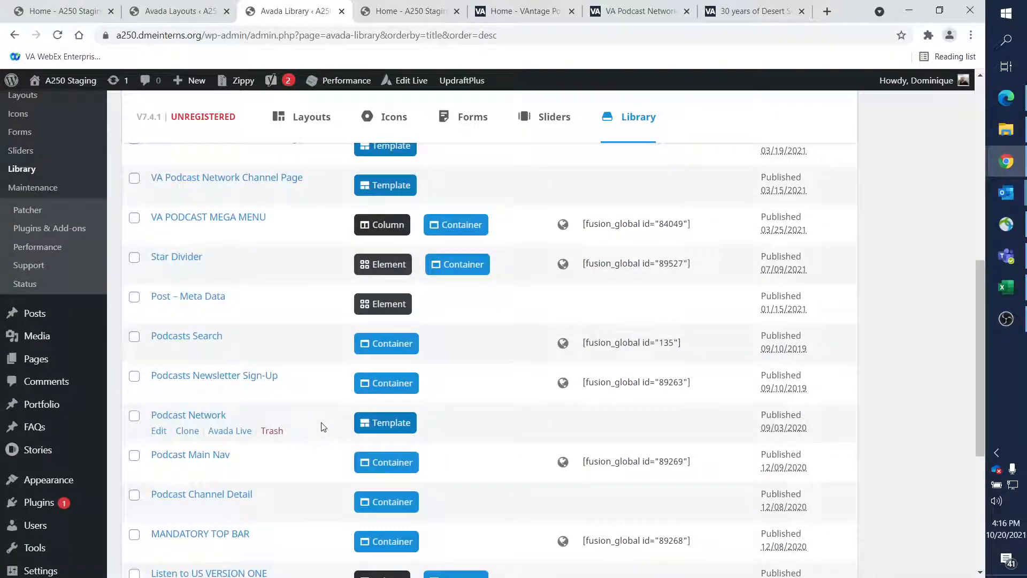
- Review the second page of Library items, from Featured Podcast Channel to All types of Podcasts
scroll(332, 414, "up", 5)
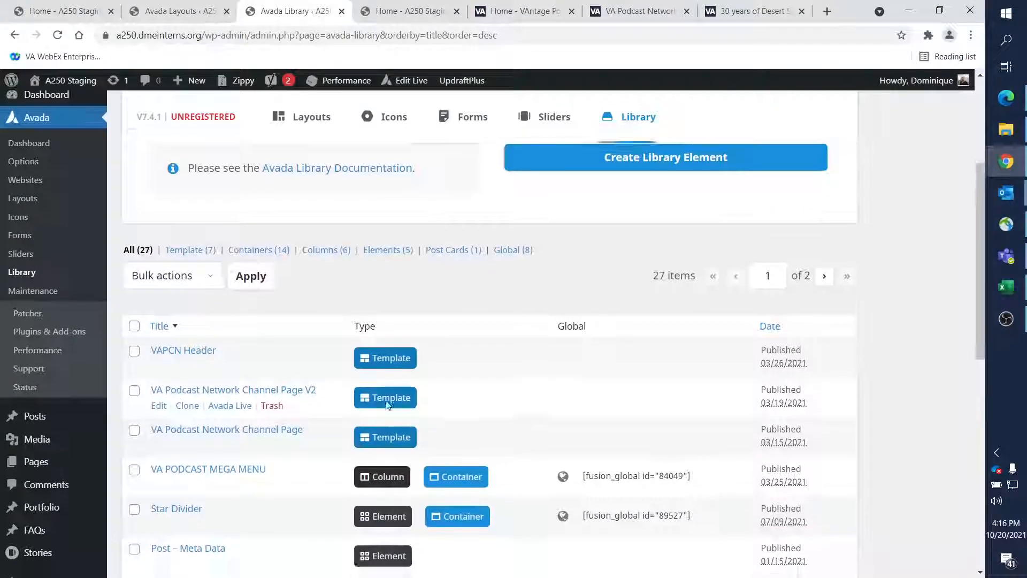
scroll(429, 412, "down", 5)
scroll(733, 403, "down", 5)
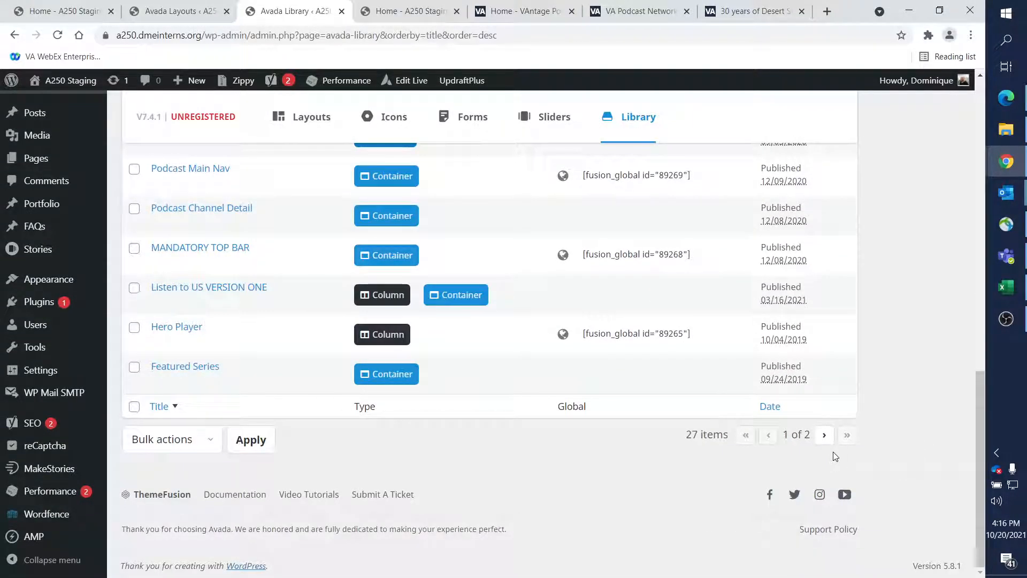
left_click(826, 437)
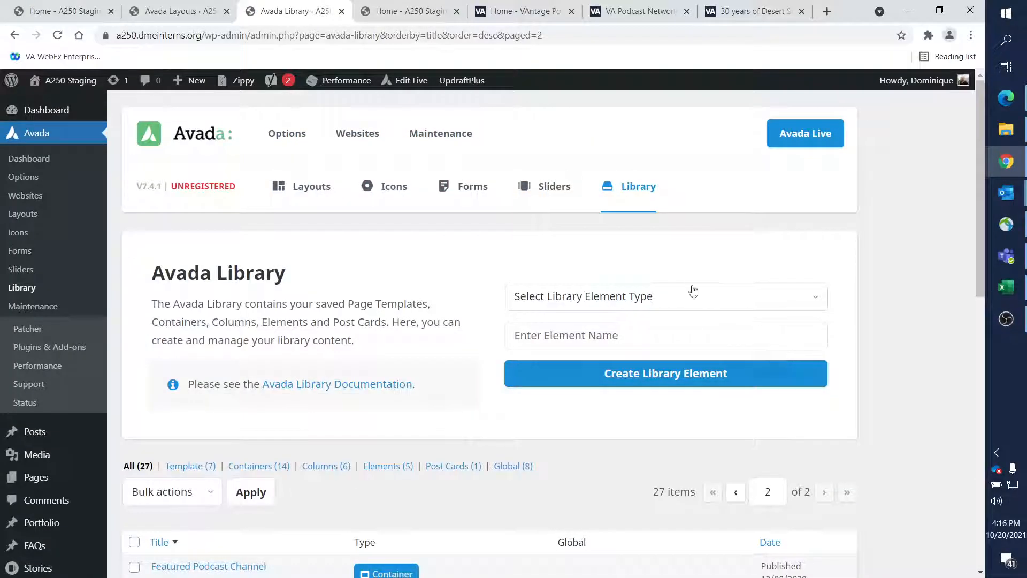
scroll(612, 264, "down", 3)
scroll(615, 266, "down", 1)
scroll(635, 347, "down", 1)
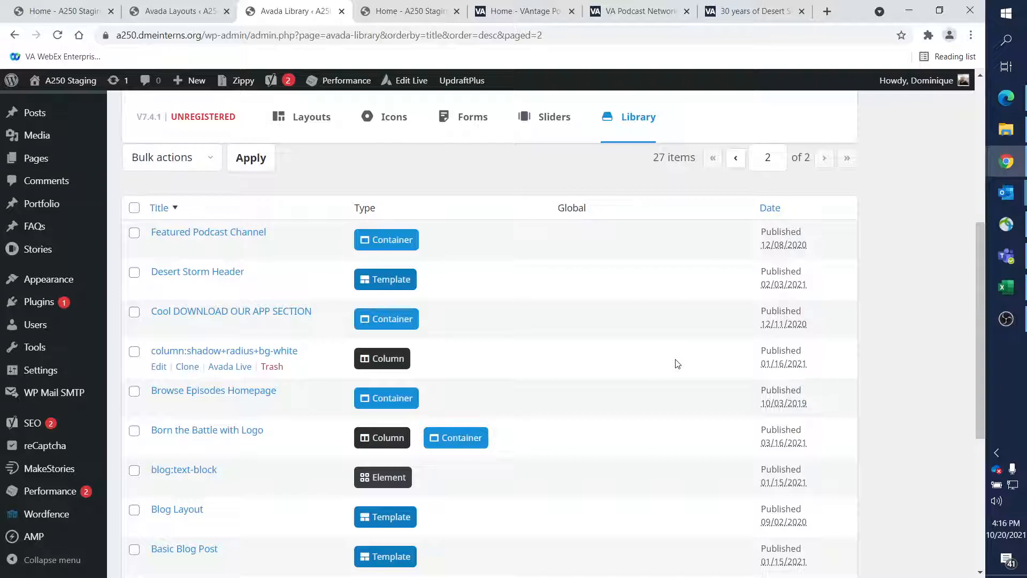
scroll(677, 364, "down", 5)
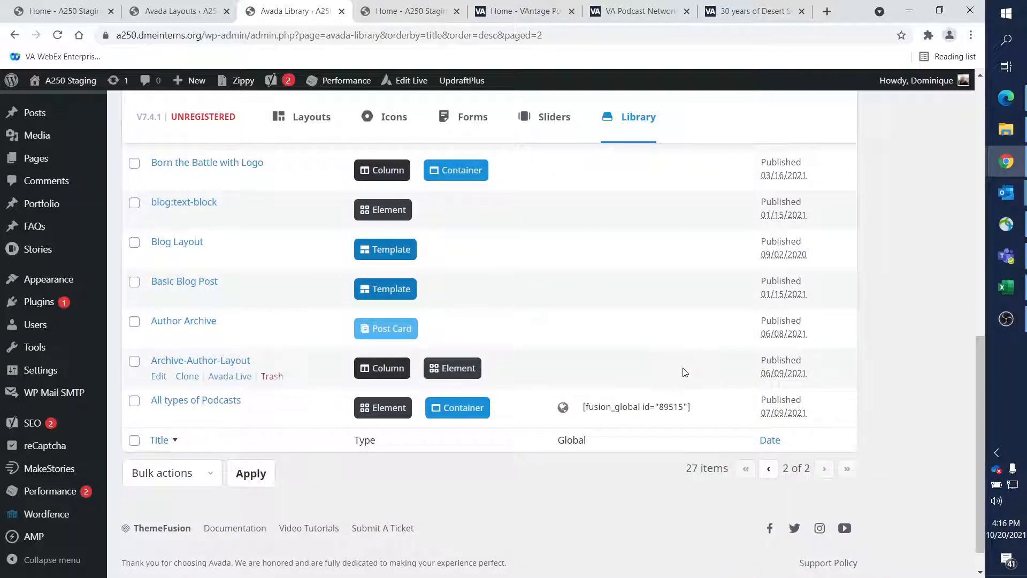
scroll(679, 379, "up", 10)
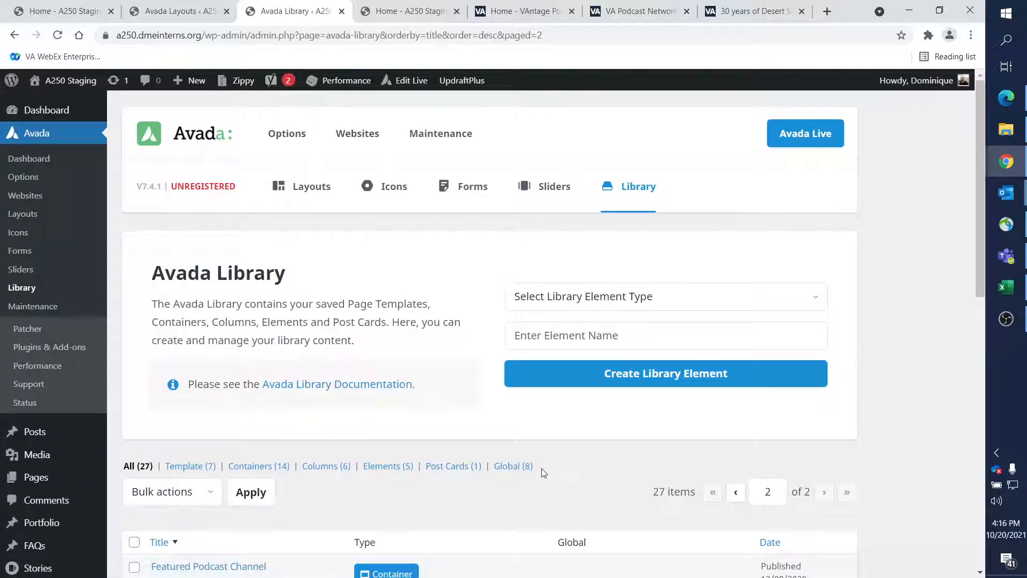
- Assign the existing Pod Cast Header section as the header of the new training layout on the Avada Layouts page
mouse_move(306, 198)
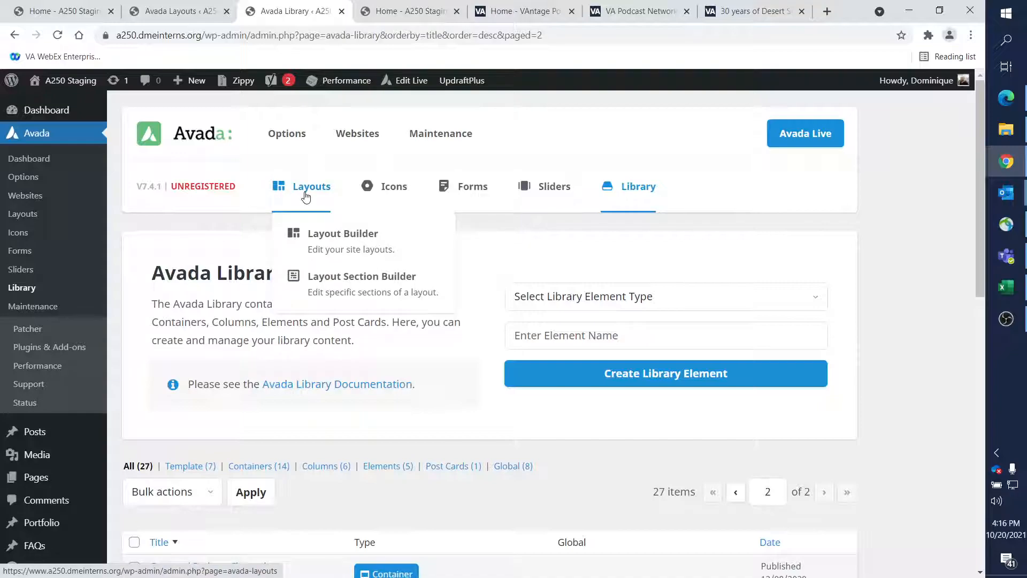
left_click(177, 11)
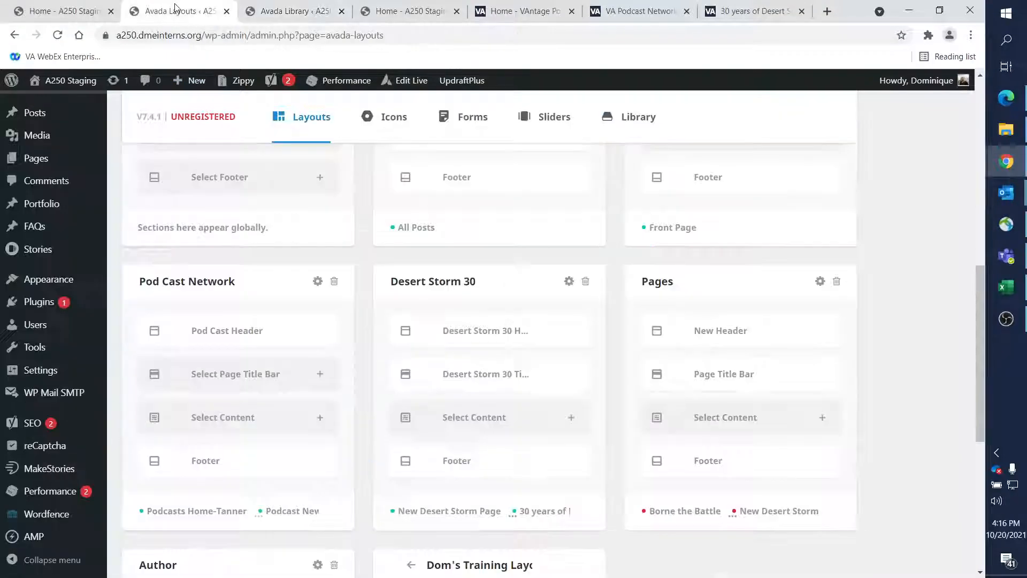
scroll(619, 335, "down", 5)
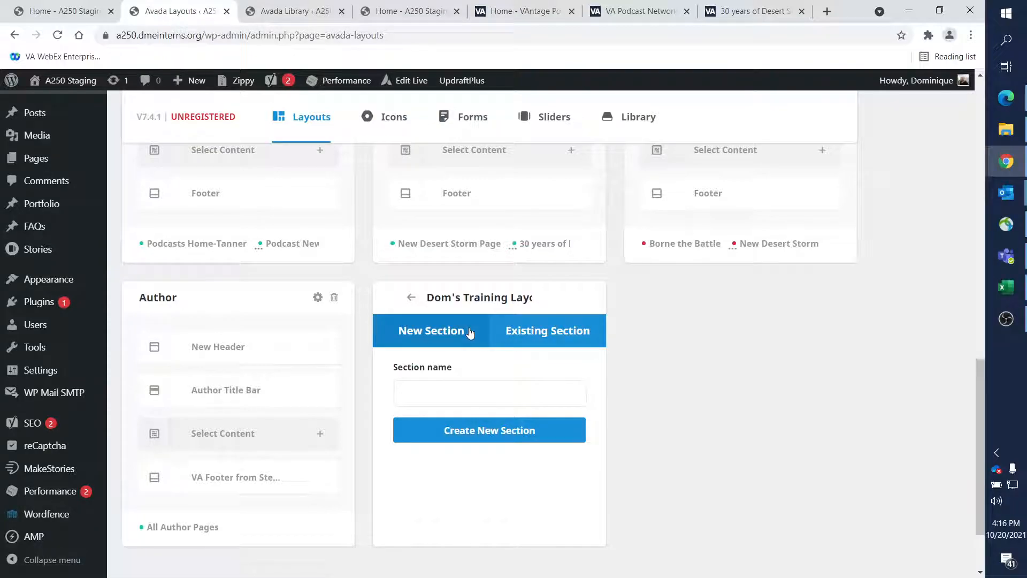
left_click(525, 335)
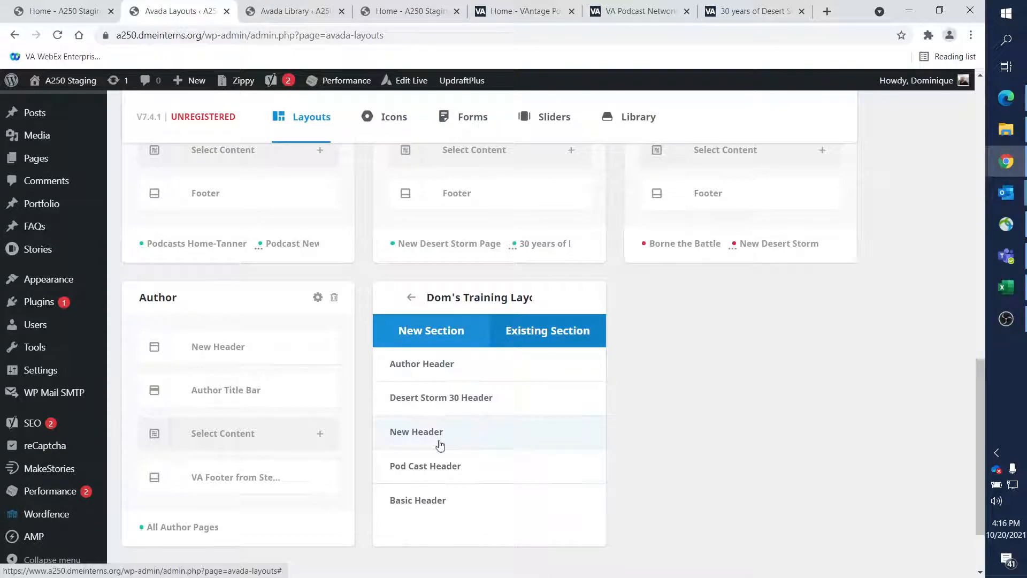
scroll(488, 370, "up", 5)
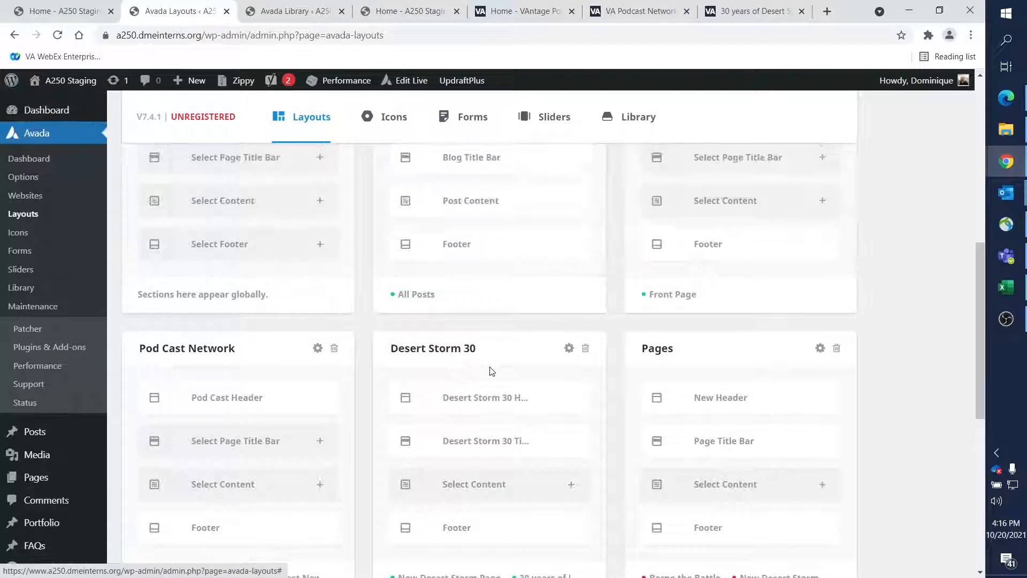
scroll(490, 371, "down", 6)
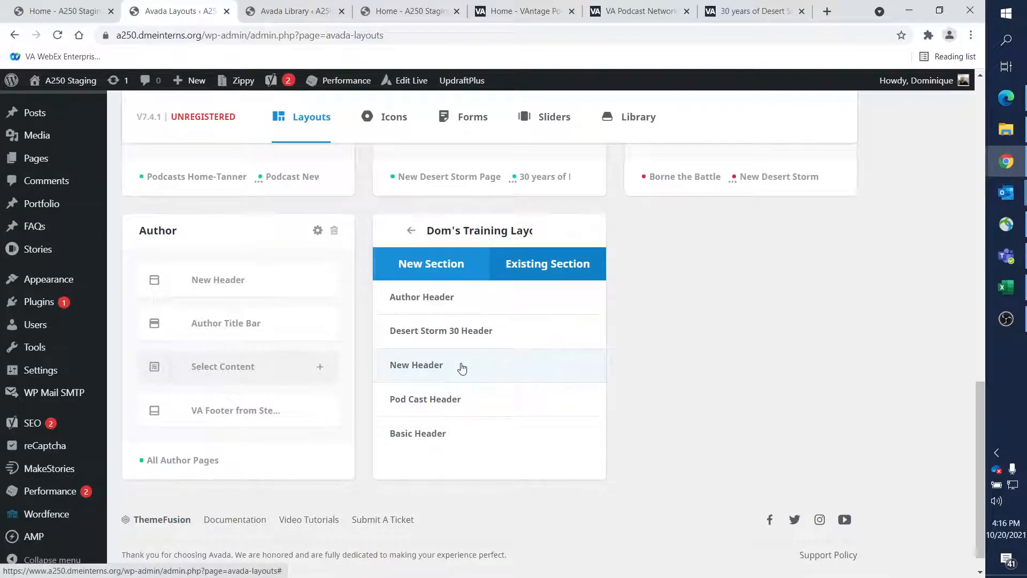
left_click(463, 400)
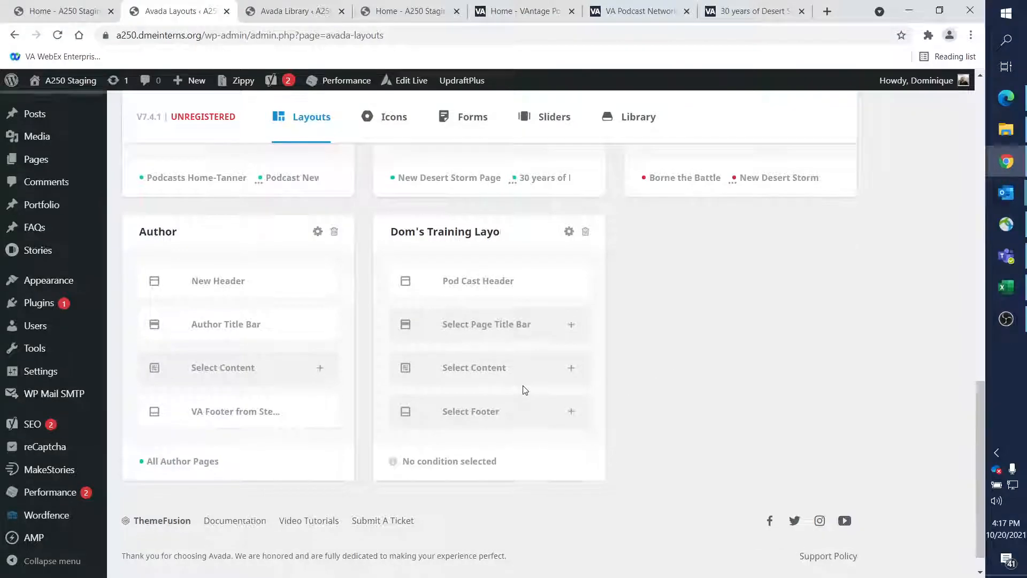
- Assign the existing section named Footer as the footer of the training layout
scroll(523, 391, "up", 2)
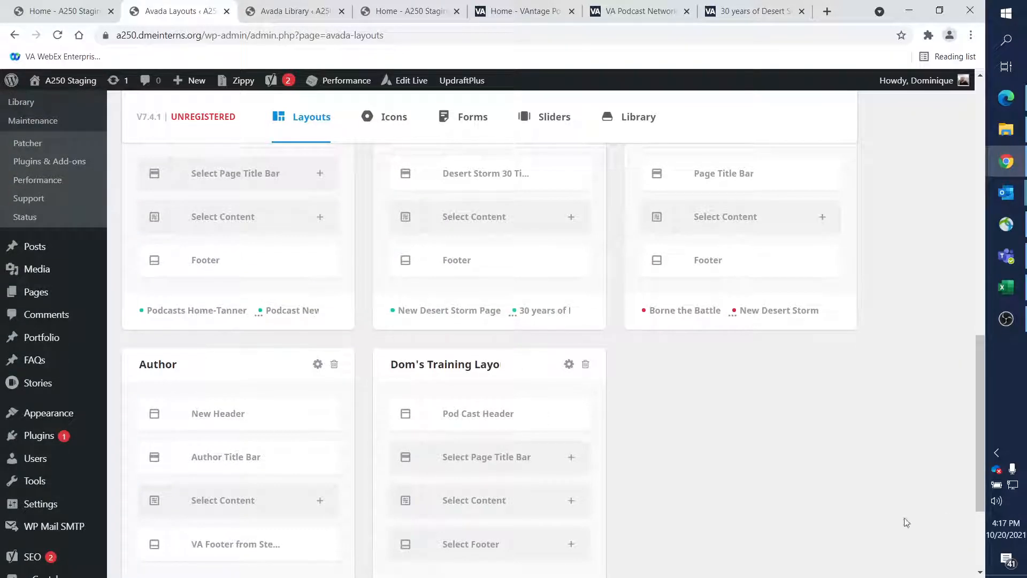
scroll(514, 375, "down", 3)
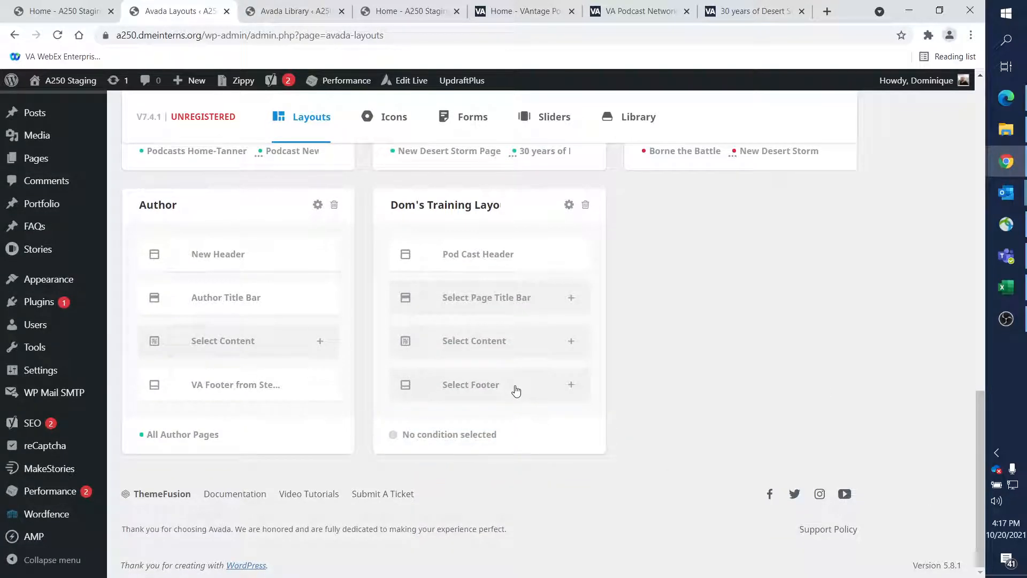
left_click(519, 391)
left_click(564, 246)
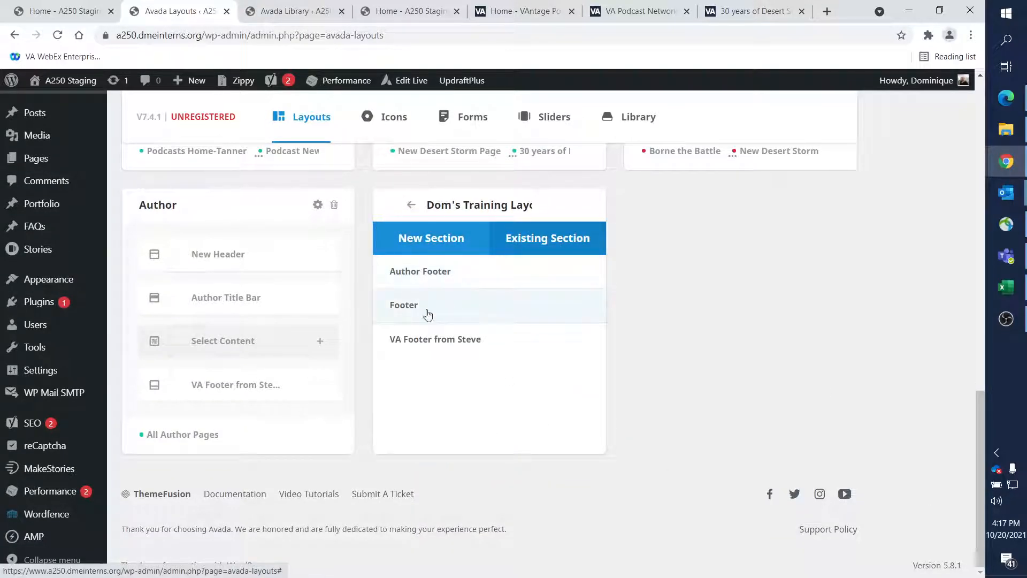
left_click(416, 310)
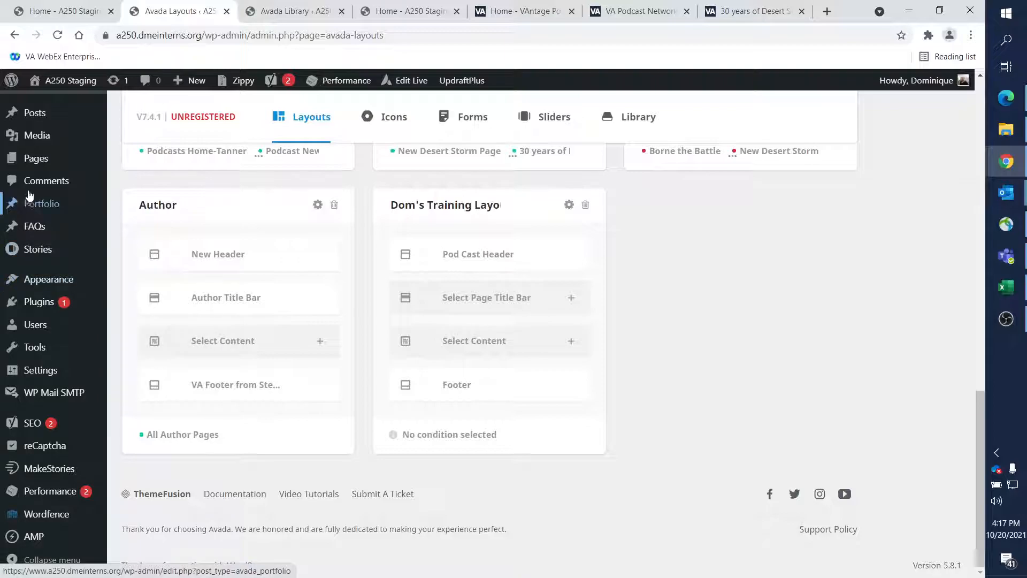
- Publish a new page titled with the trainer's short first name followed by "Training Layout", reusing the browser tab that holds the Library
left_click(76, 15)
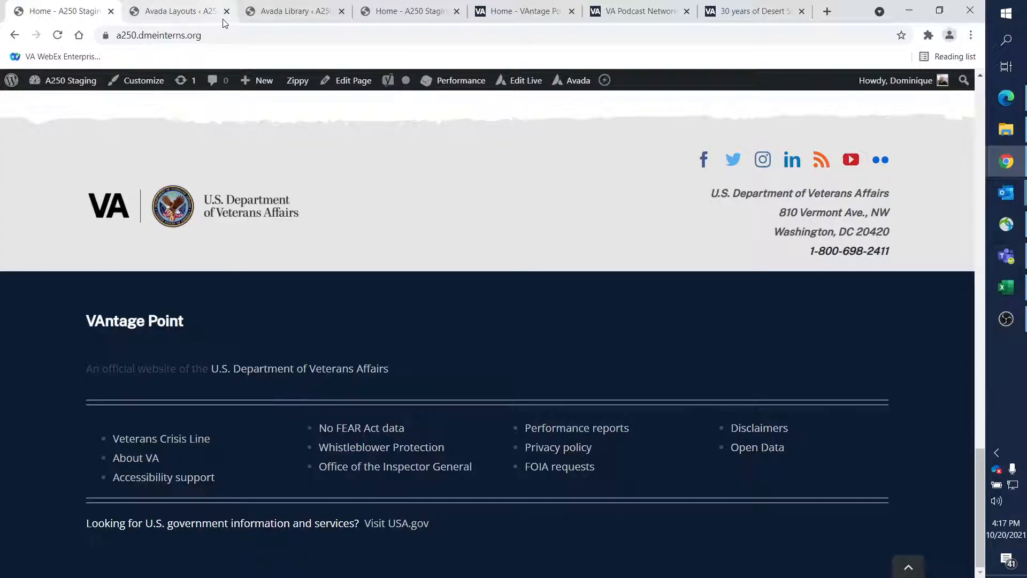
left_click(274, 9)
left_click_drag(273, 9, 48, 11)
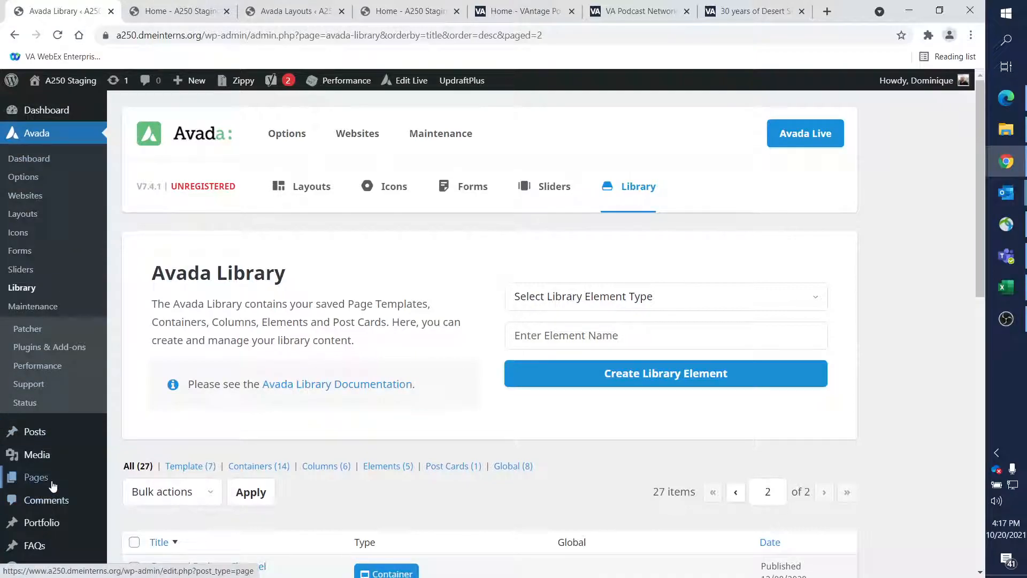
mouse_move(56, 479)
left_click(133, 488)
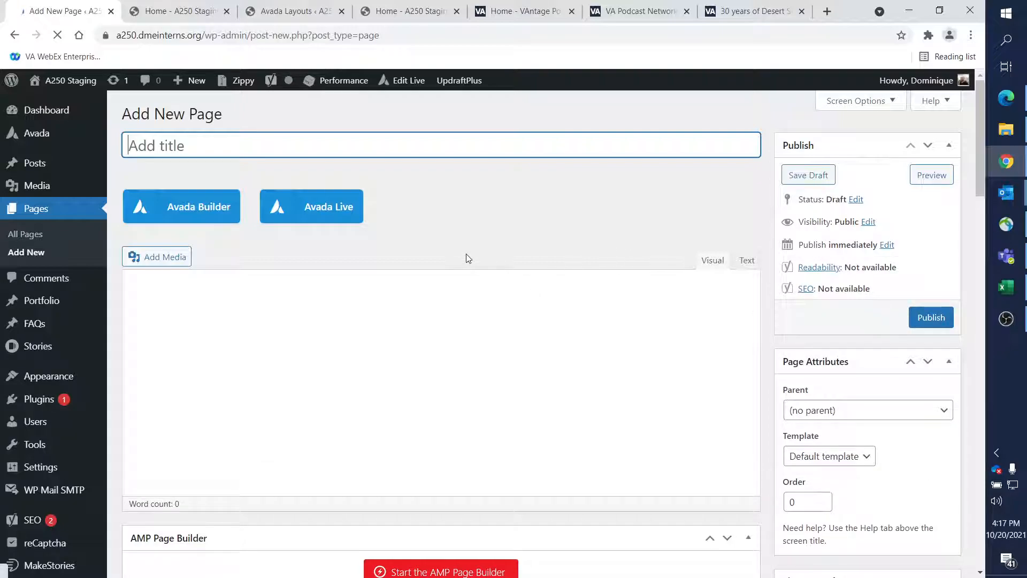
type("Dom Tr")
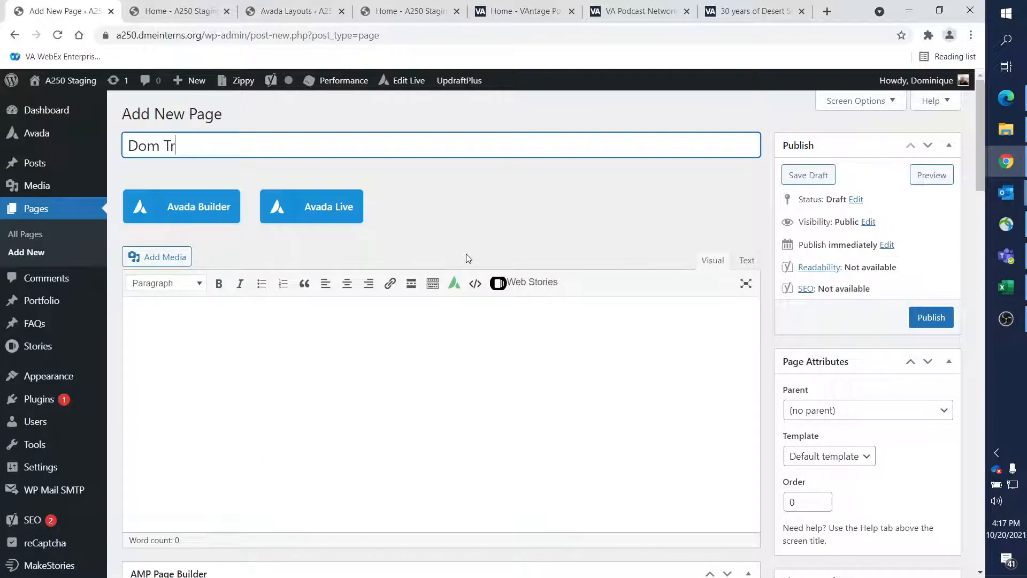
type("aining Layout")
left_click(932, 318)
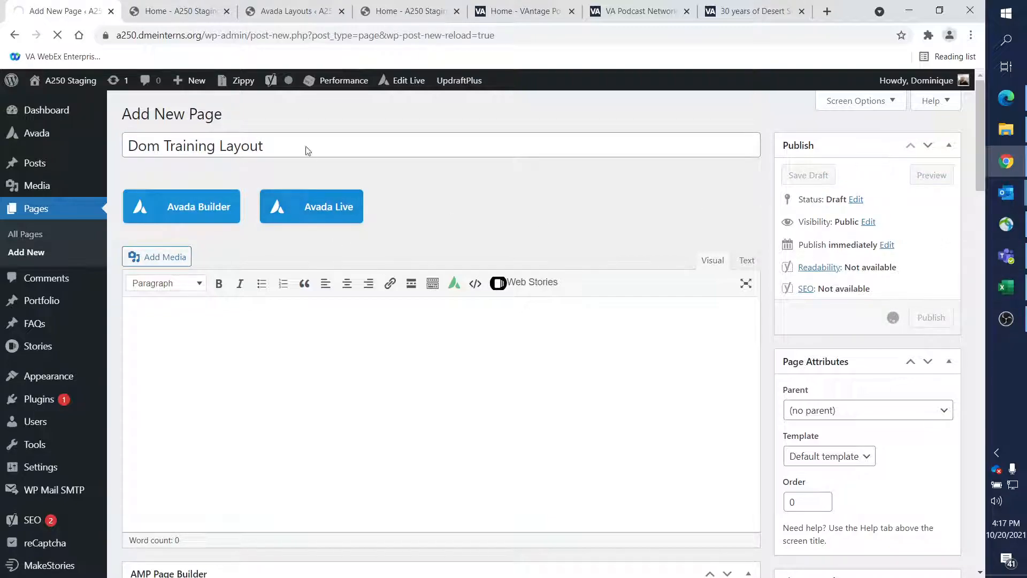
- Open the training layout's conditions on the Avada Layouts page and expand the Specific Pages list
left_click(283, 12)
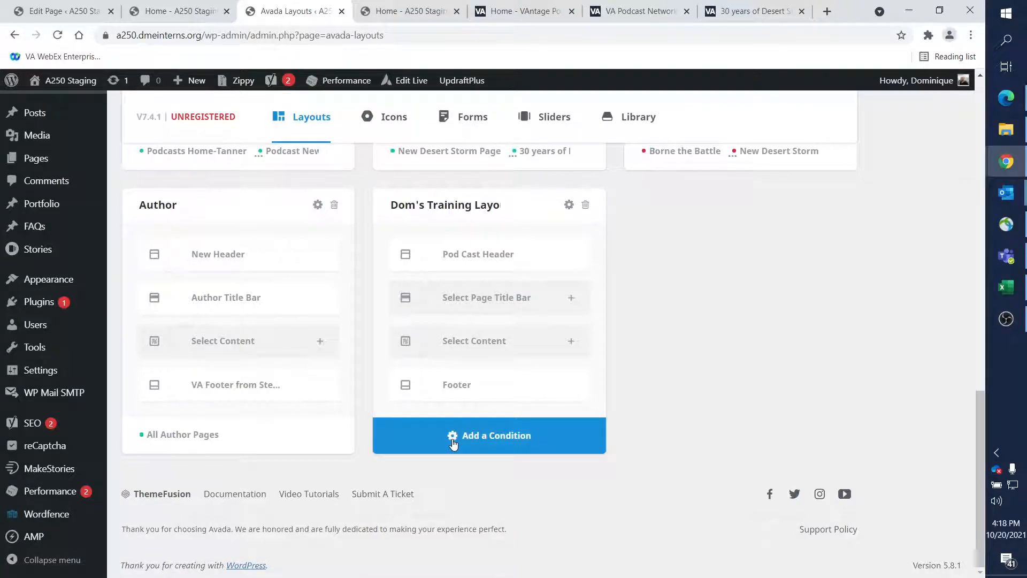
left_click(452, 443)
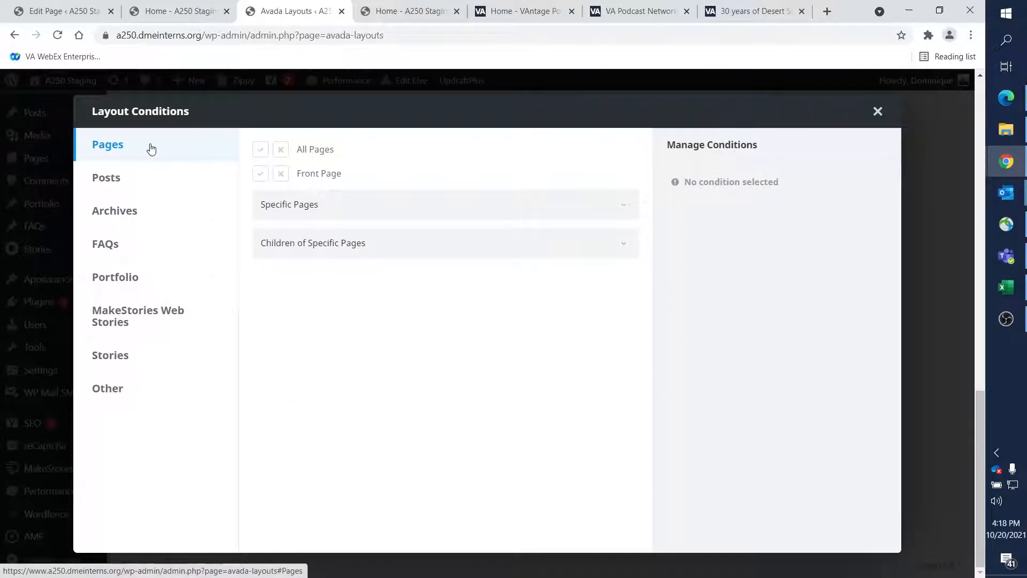
left_click(332, 210)
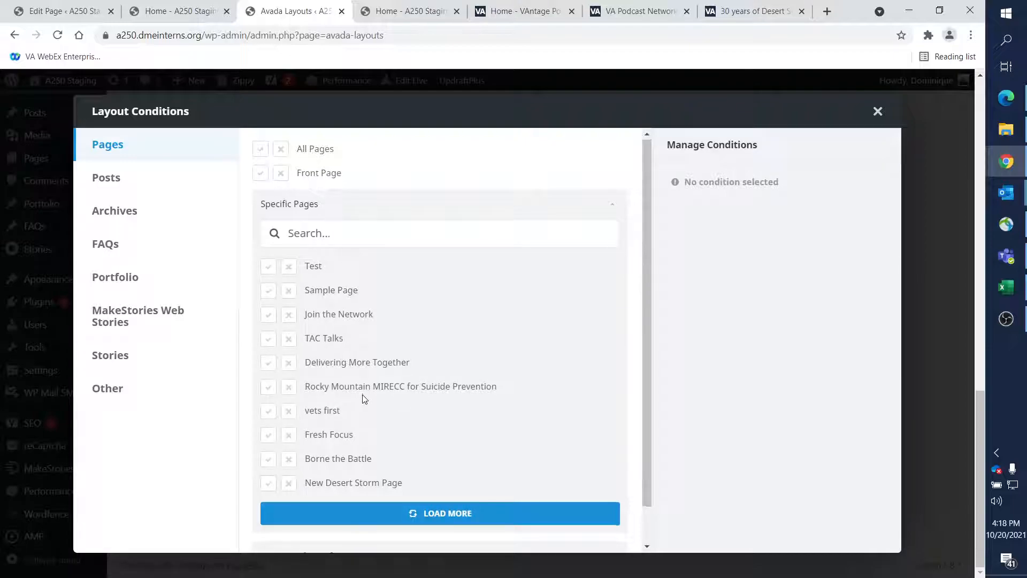
- Load all remaining entries of the Specific Pages list and look through them for the new training page
scroll(367, 399, "down", 1)
left_click(414, 474)
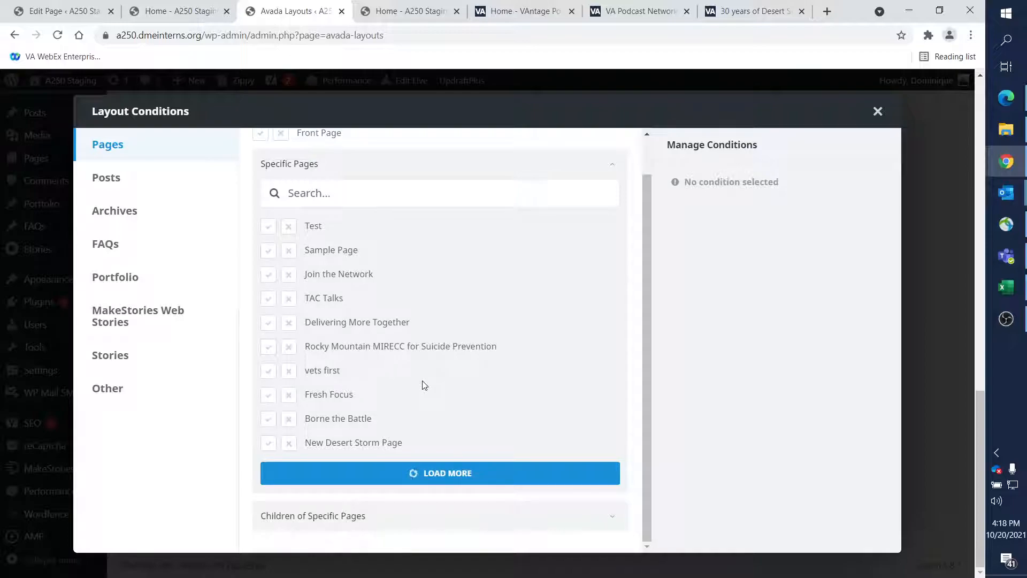
scroll(424, 385, "down", 5)
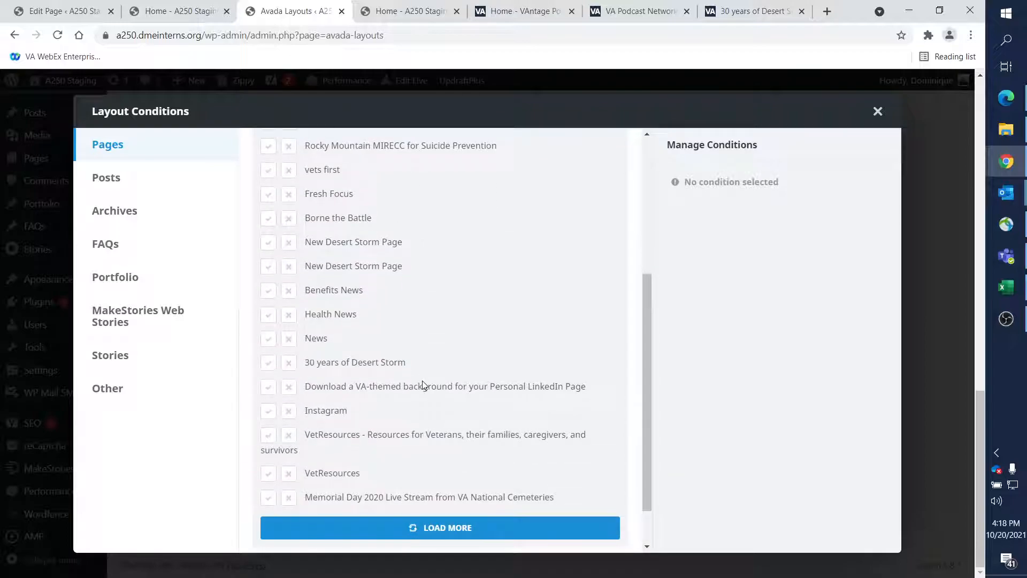
scroll(423, 385, "down", 1)
left_click(440, 474)
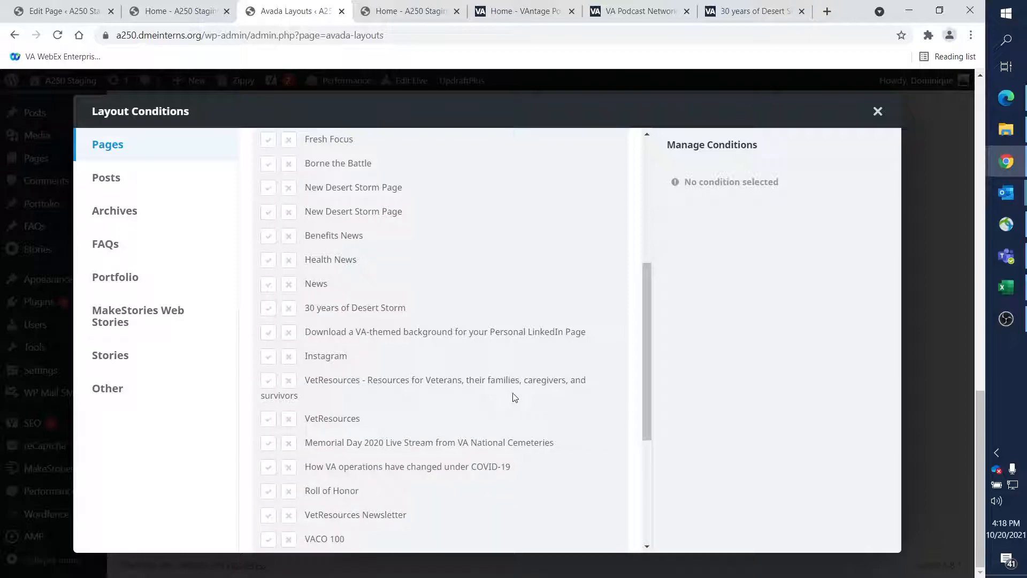
scroll(513, 397, "down", 5)
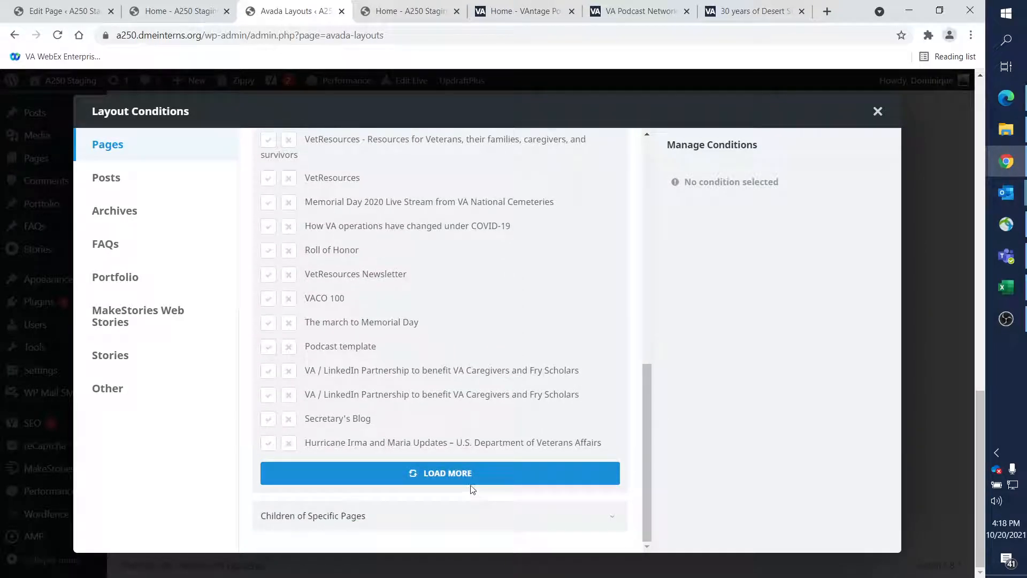
left_click(470, 478)
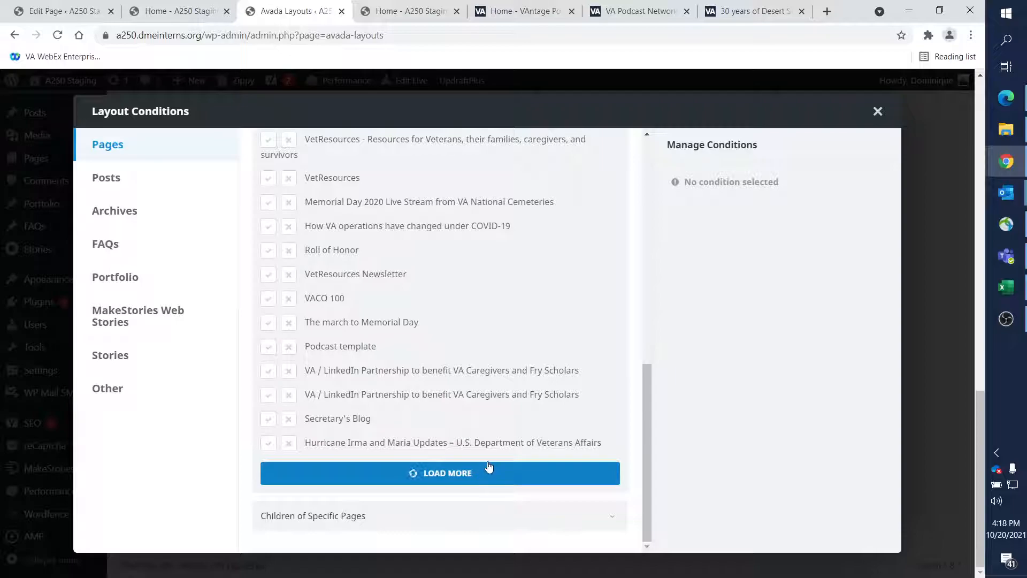
scroll(494, 441, "down", 4)
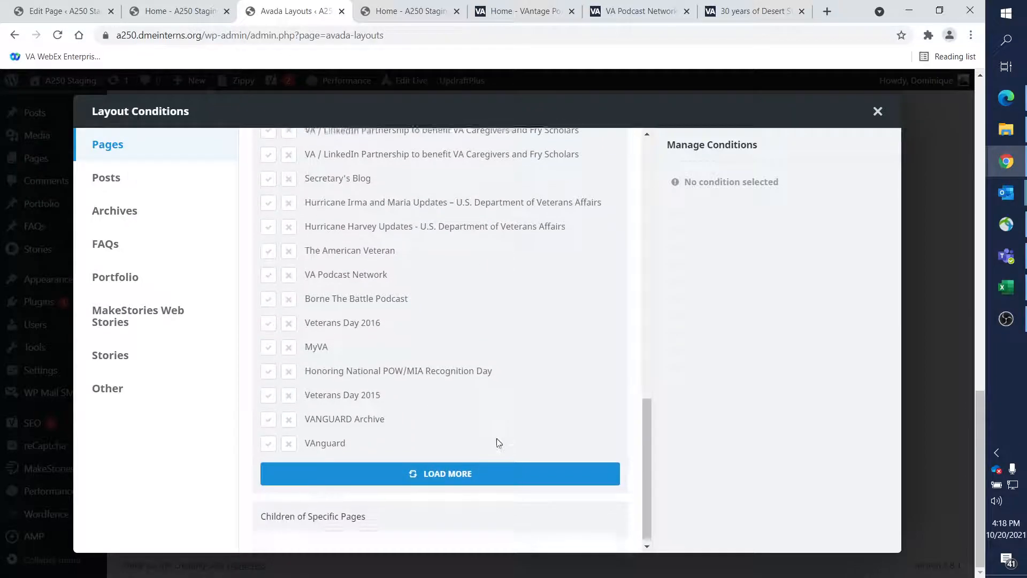
left_click(443, 482)
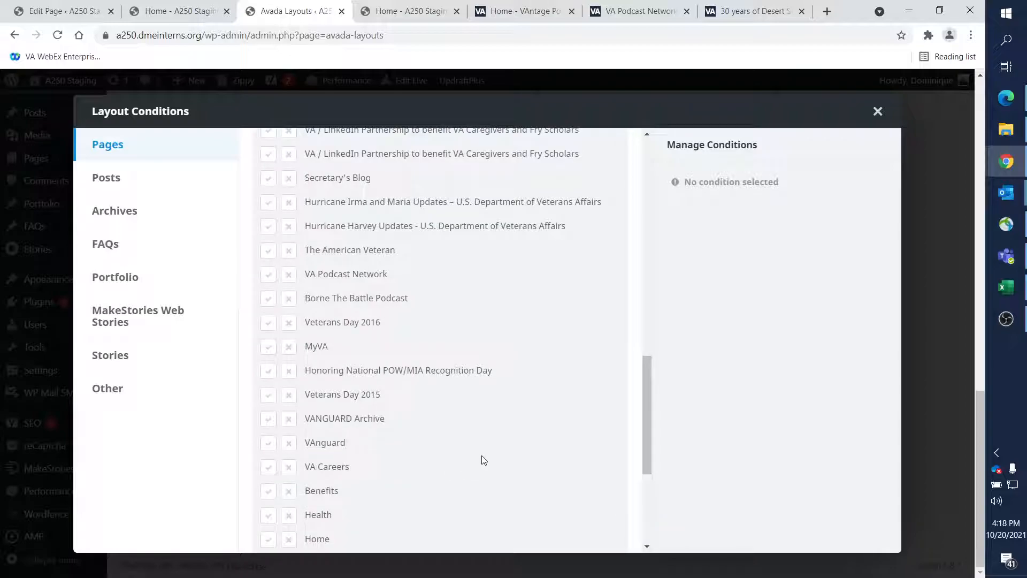
scroll(483, 460, "down", 4)
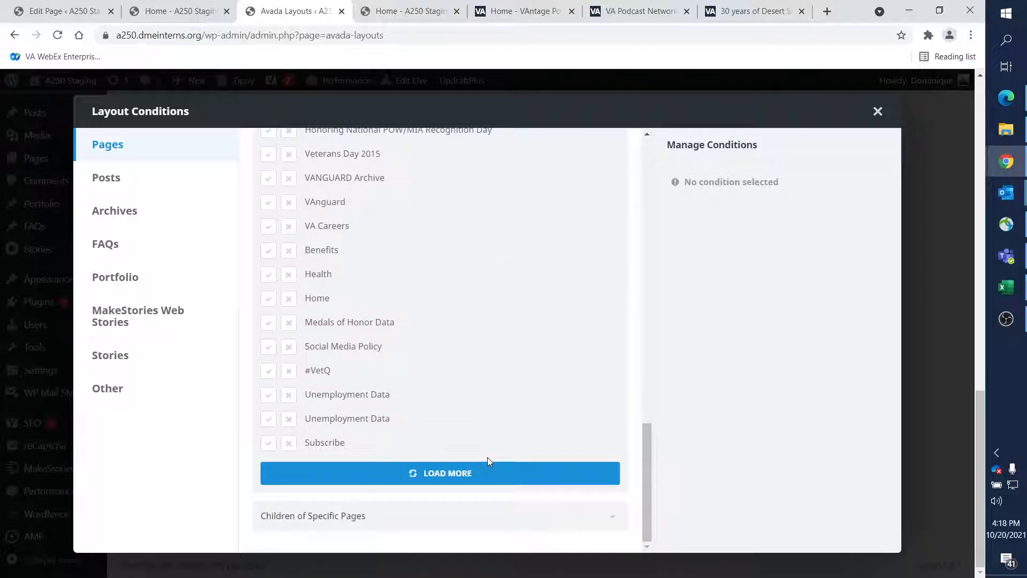
left_click(414, 473)
scroll(496, 447, "down", 4)
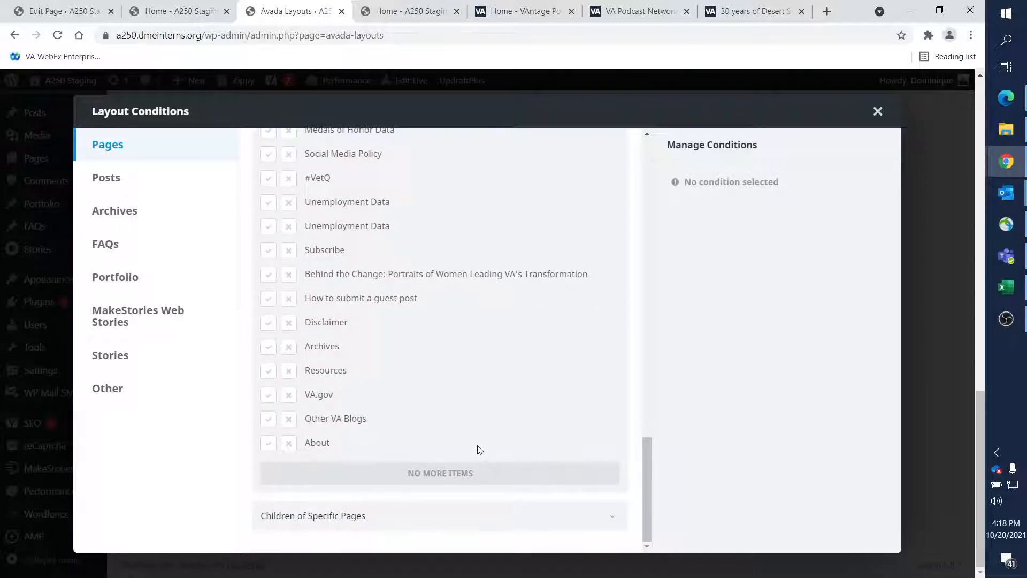
scroll(480, 362, "up", 15)
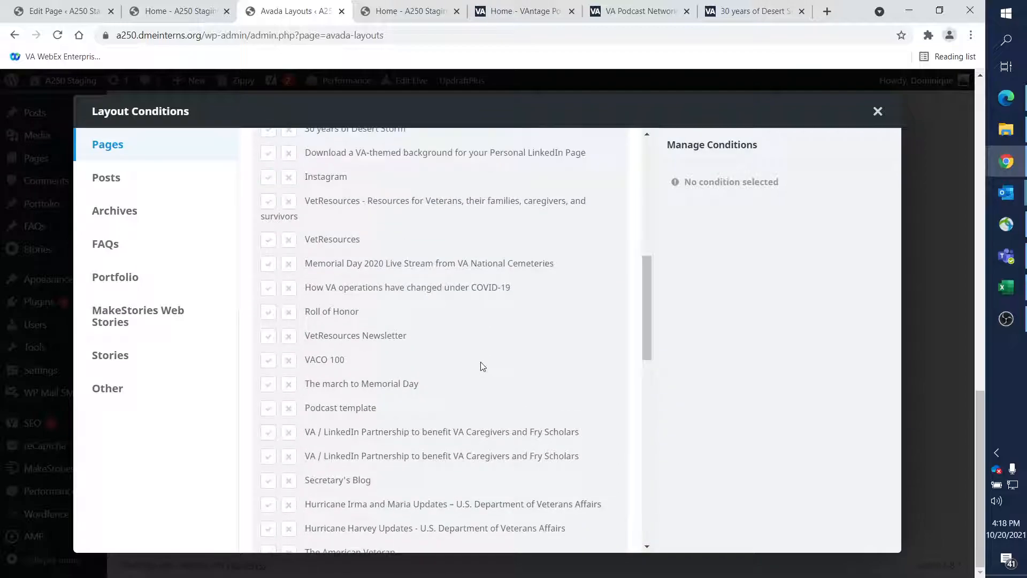
- Look back through the Specific Pages list for the new training page and close the layout conditions
scroll(480, 362, "up", 3)
scroll(337, 415, "up", 3)
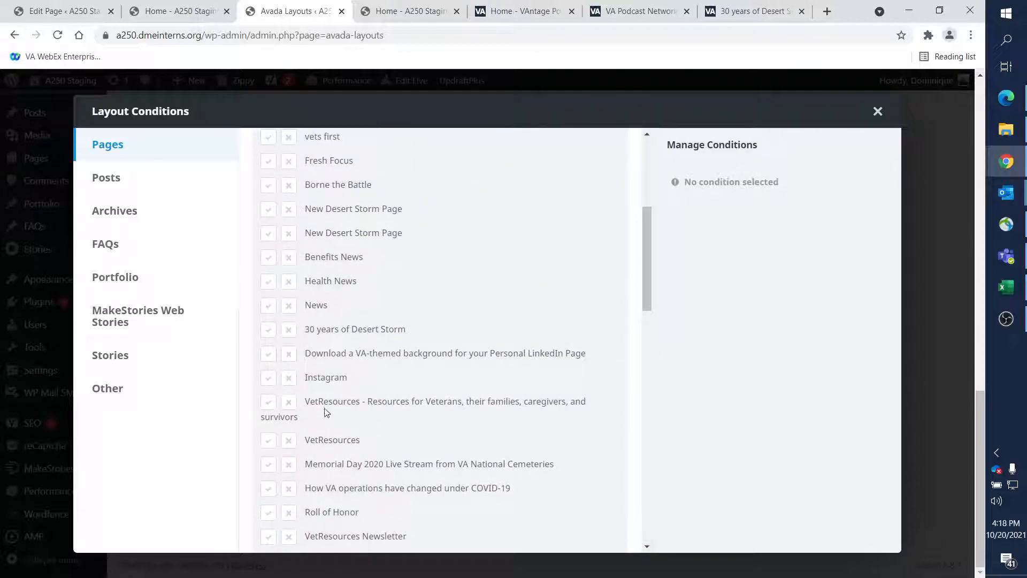
scroll(339, 417, "up", 4)
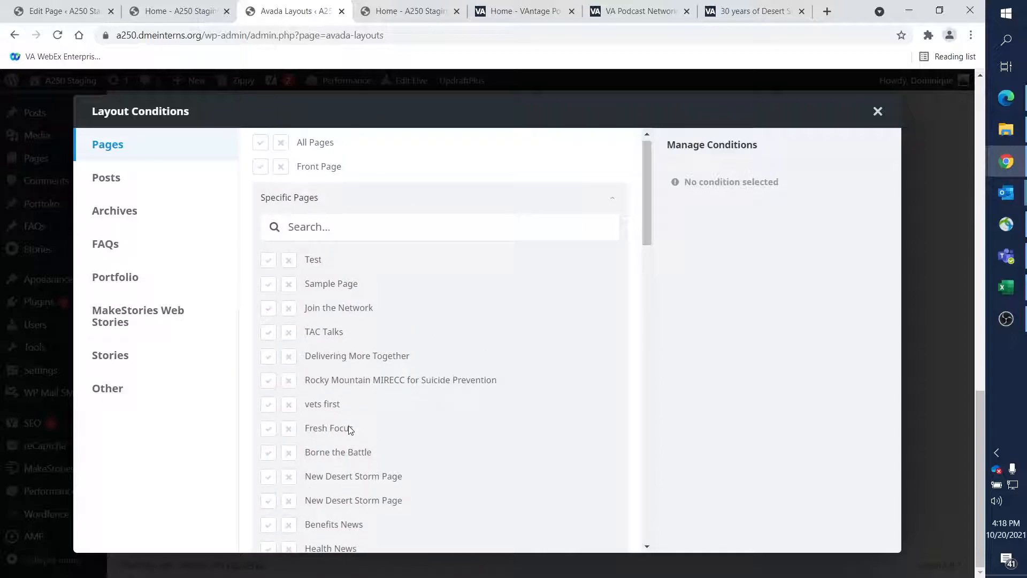
scroll(427, 300, "up", 1)
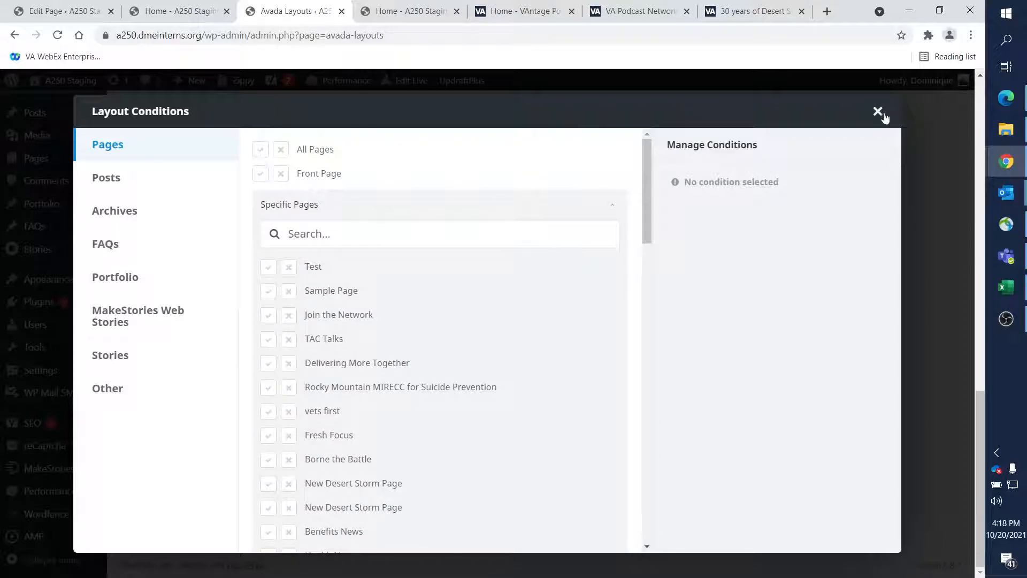
left_click(878, 112)
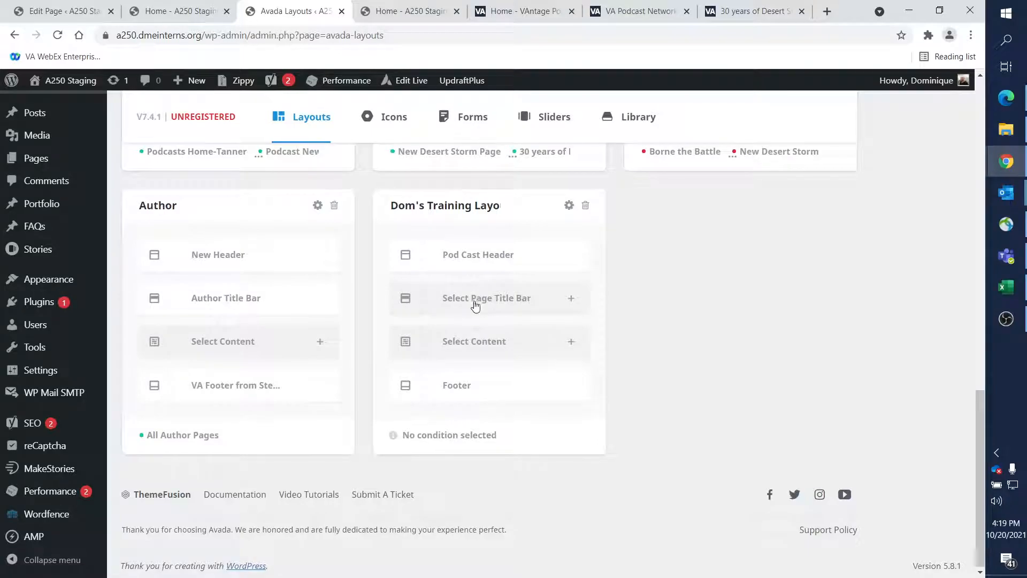
- Reopen the training layout's conditions, include the new training page from Specific Pages, and close the dialog
left_click(451, 441)
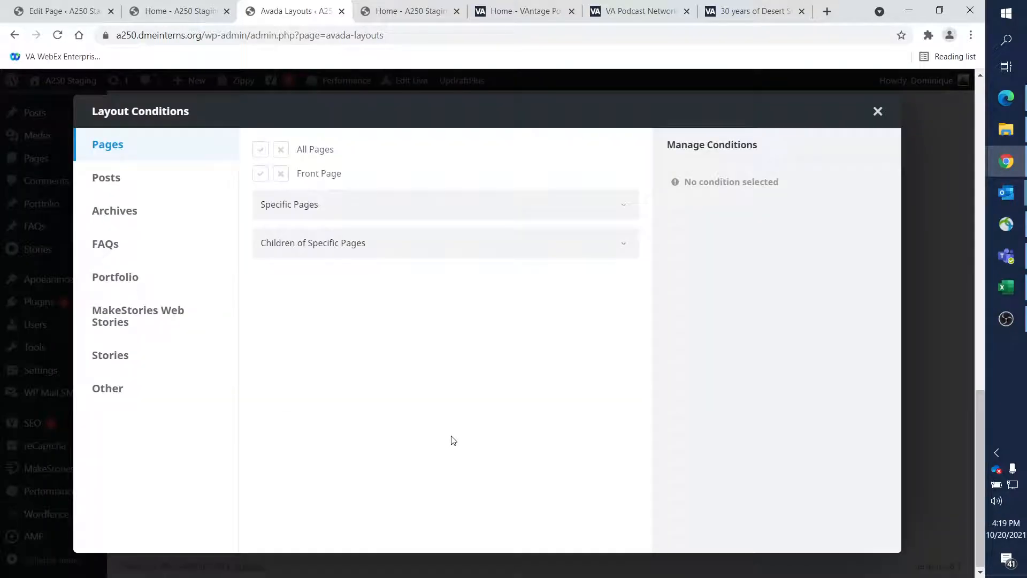
left_click(383, 211)
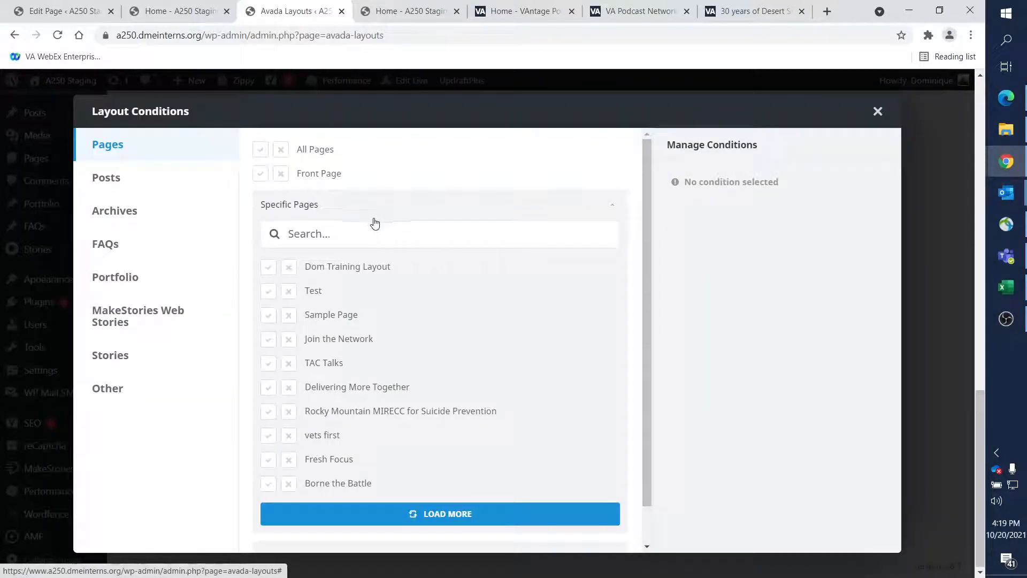
left_click(269, 267)
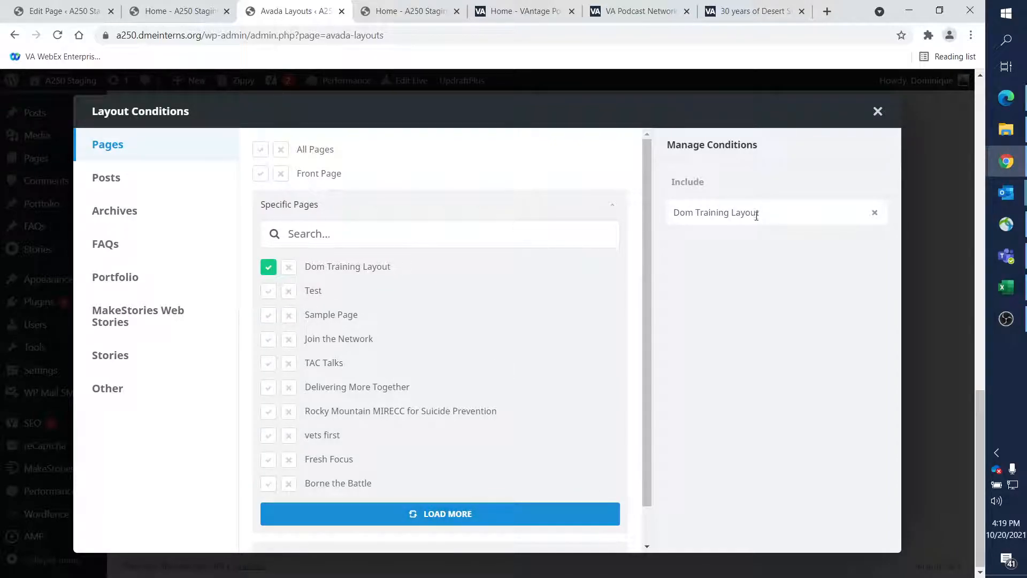
left_click(878, 112)
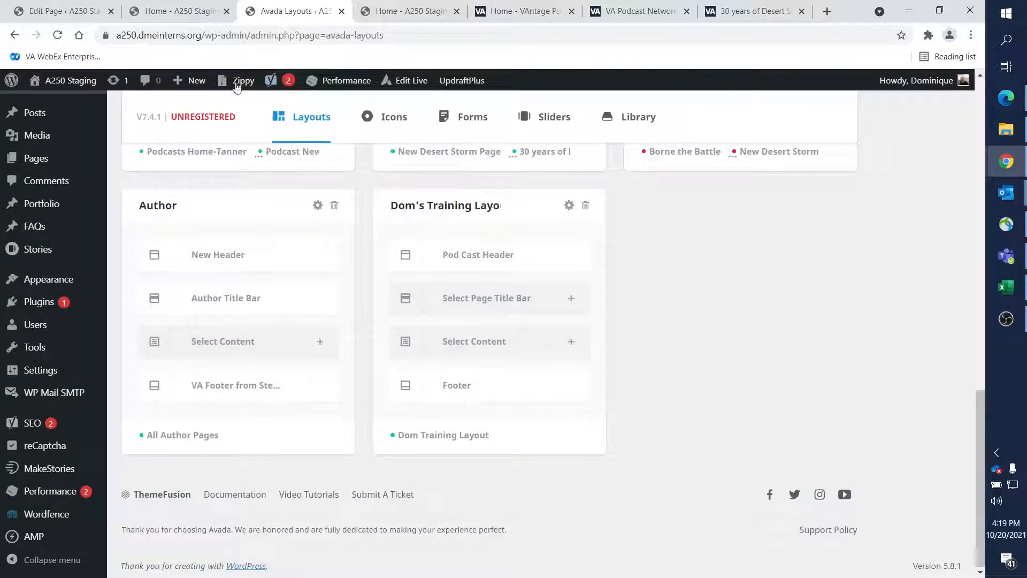
- Open the published training page from its permalink in a separate browser tab and inspect its header and footer areas
mouse_move(59, 159)
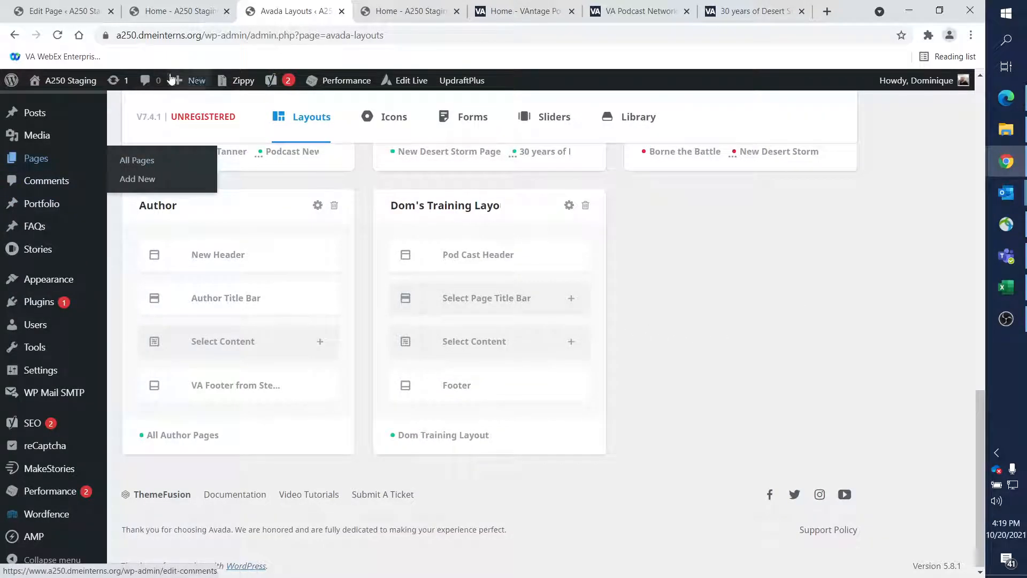
left_click(164, 17)
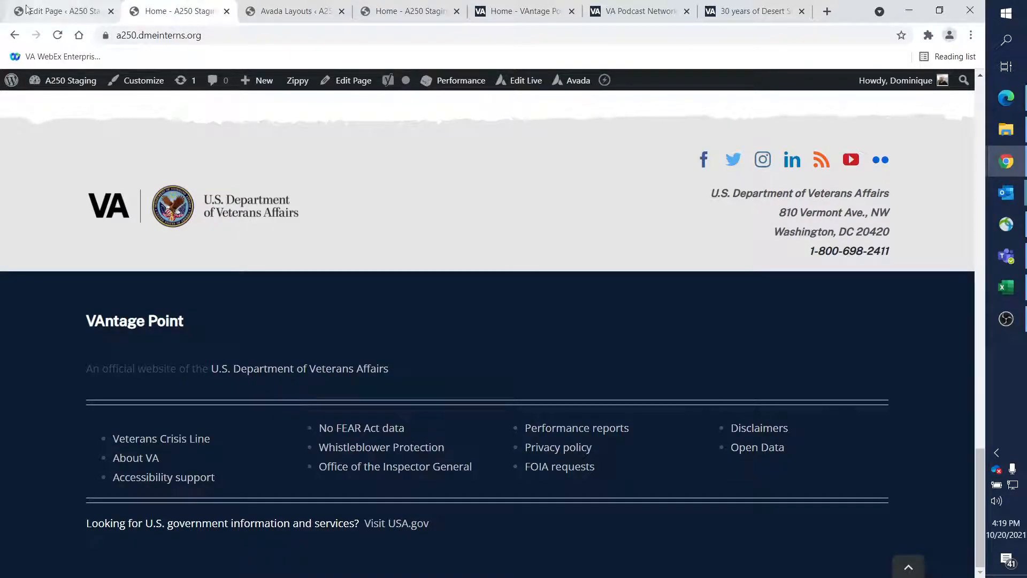
left_click(58, 11)
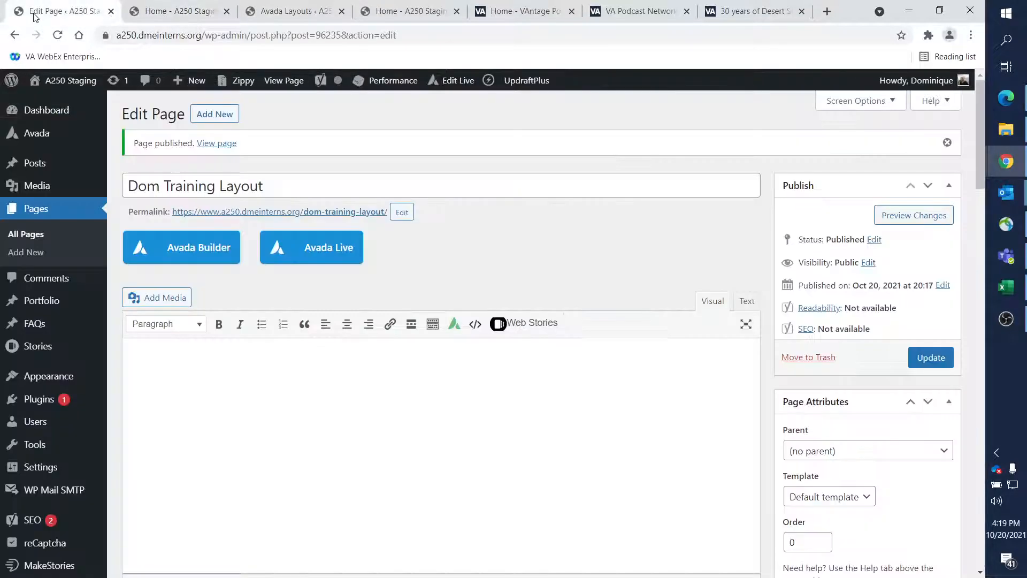
left_click(298, 212, "ctrl")
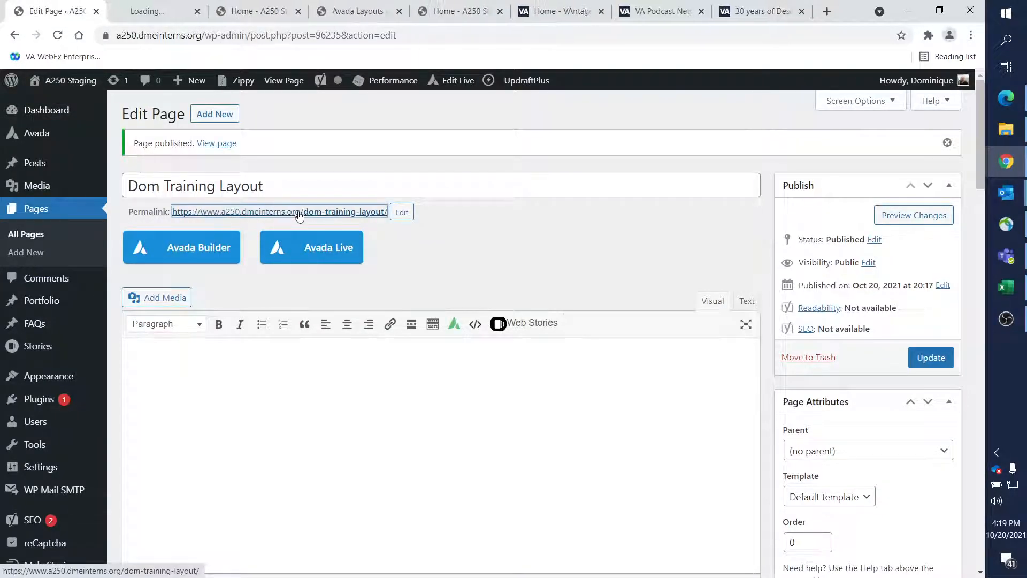
left_click(142, 11)
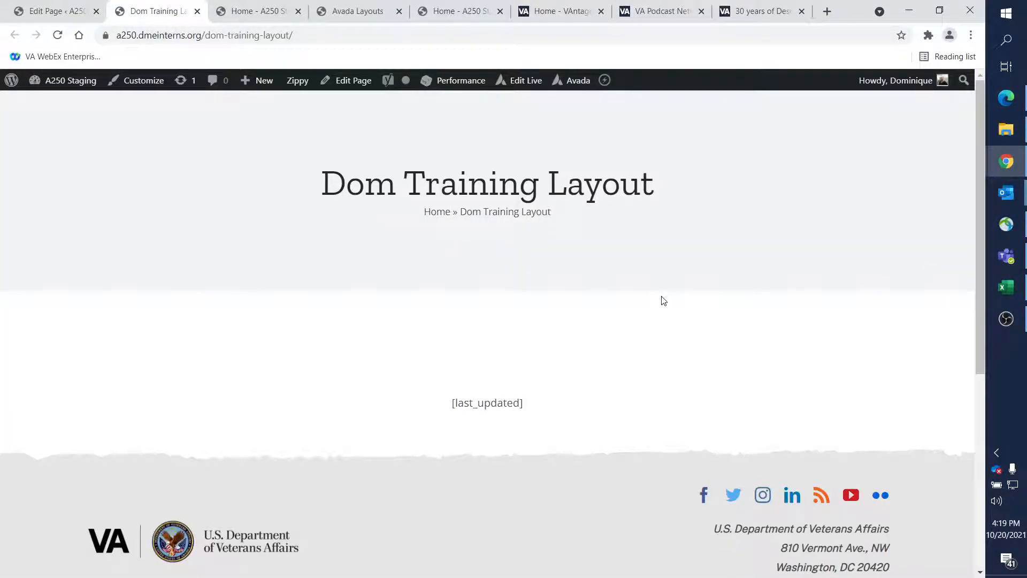
scroll(652, 283, "down", 6)
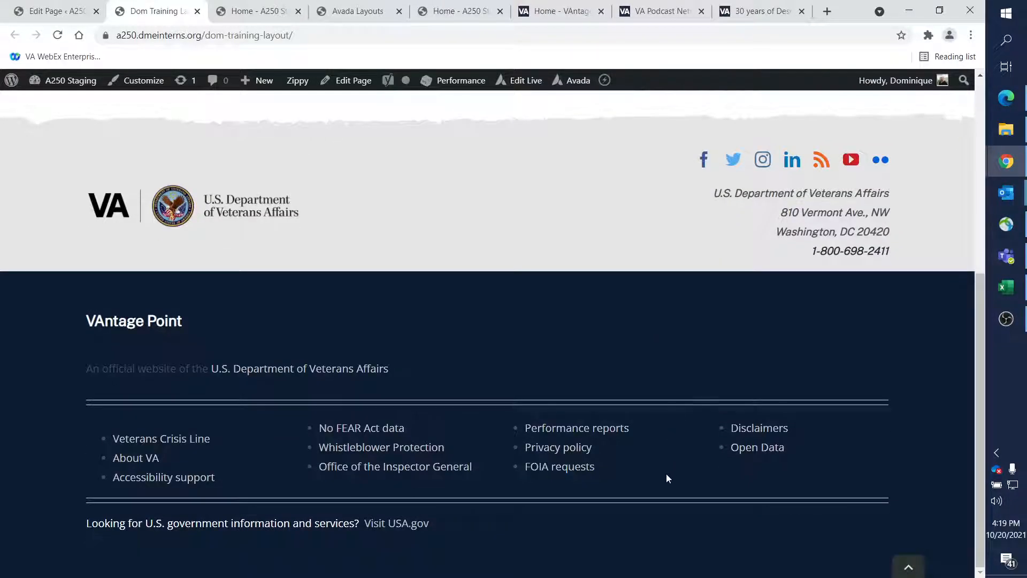
scroll(597, 405, "up", 6)
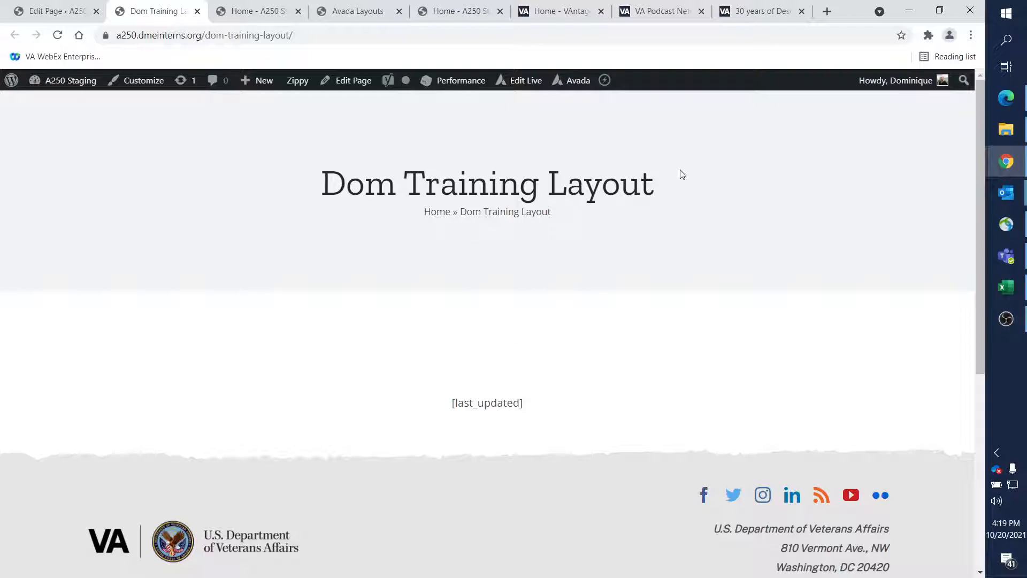
scroll(425, 176, "down", 5)
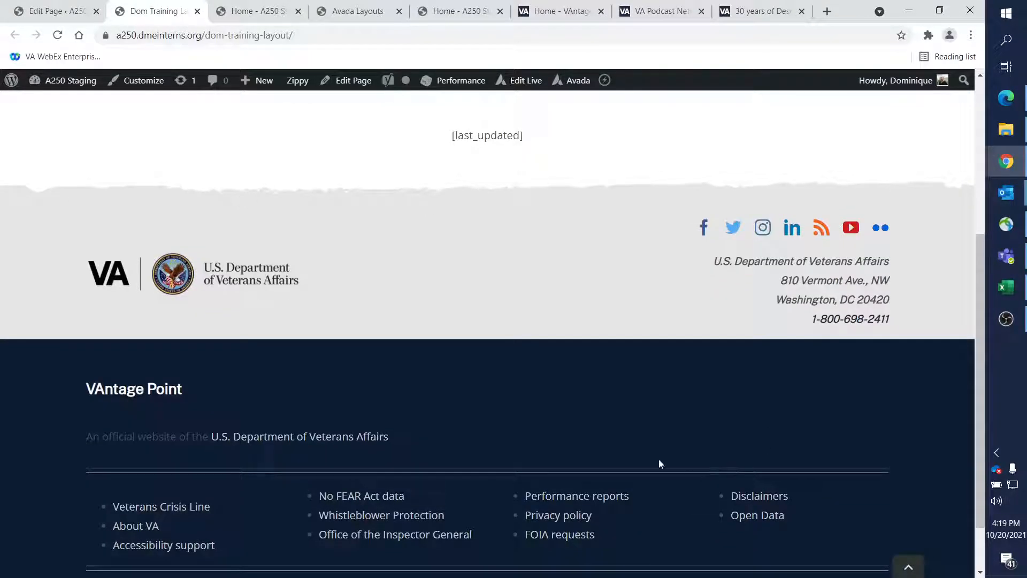
scroll(519, 409, "up", 5)
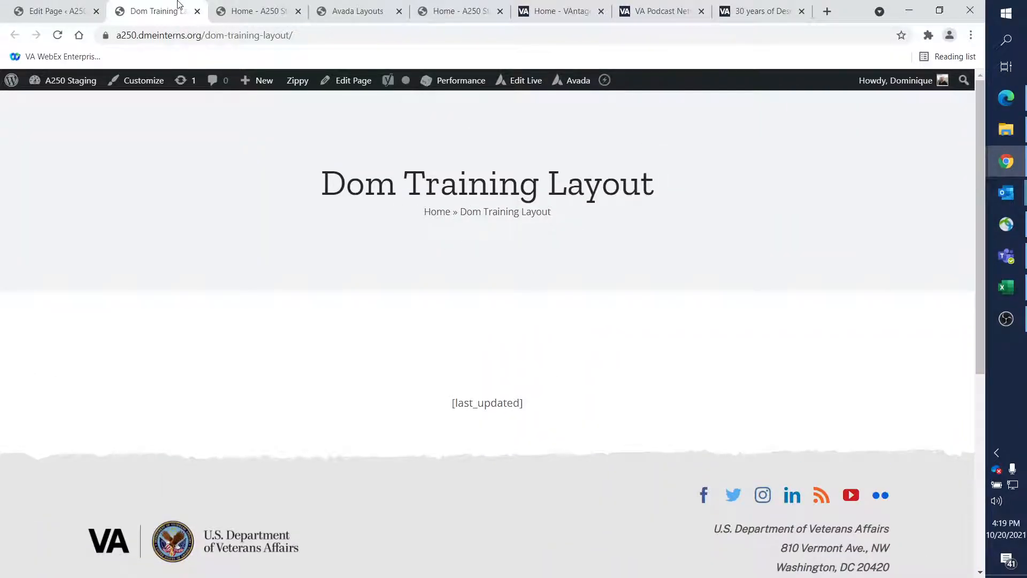
- Return to the Avada Layouts page, open the training layout's Pod Cast Header section for editing, and close it without changes
left_click(21, 14)
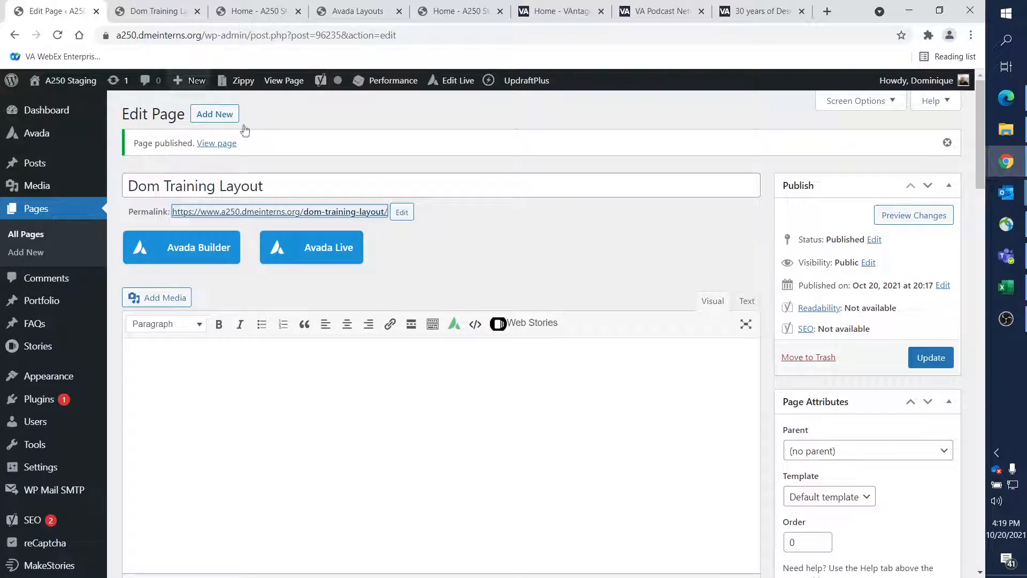
left_click(583, 262)
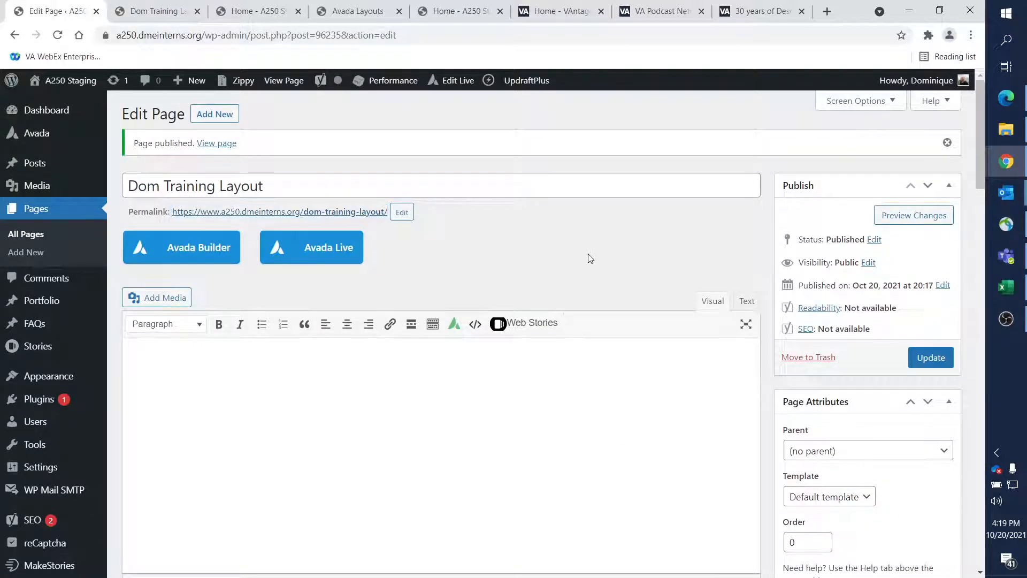
left_click(249, 16)
left_click(344, 13)
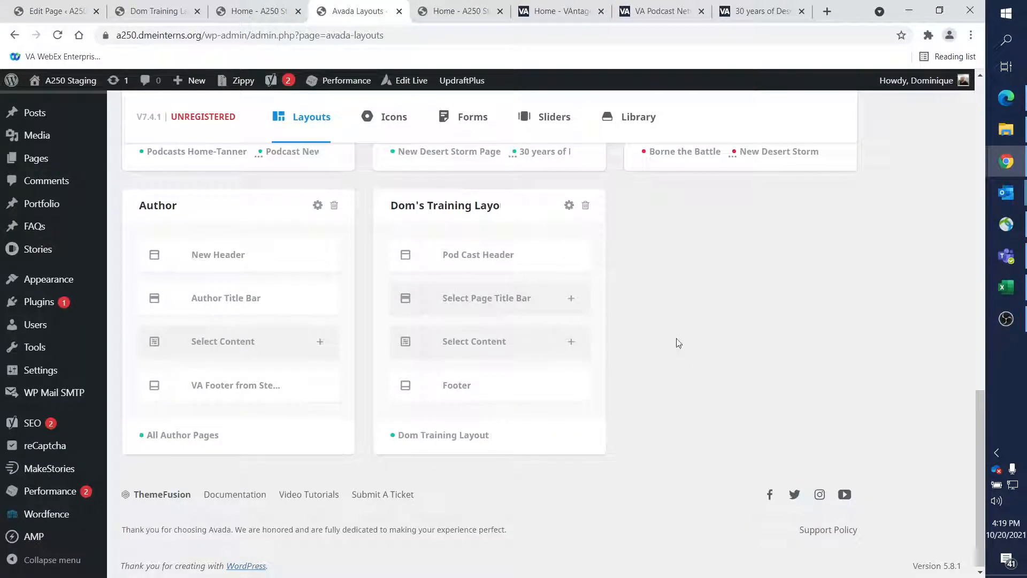
scroll(635, 272, "up", 1)
scroll(635, 272, "down", 1)
left_click(555, 256)
left_click(443, 11)
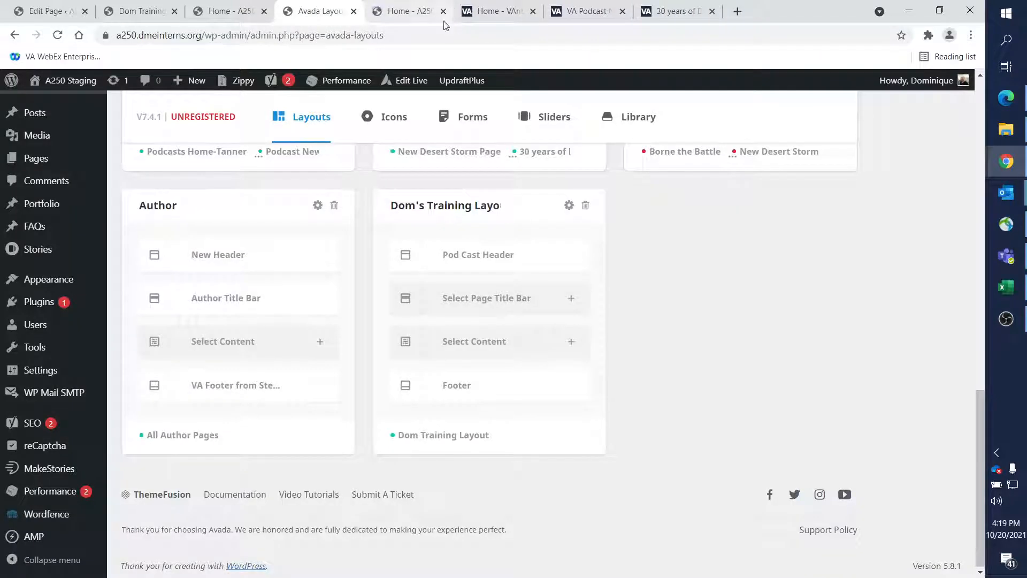
- Replace the training layout's Pod Cast Header with the existing section named New Header
left_click(572, 257)
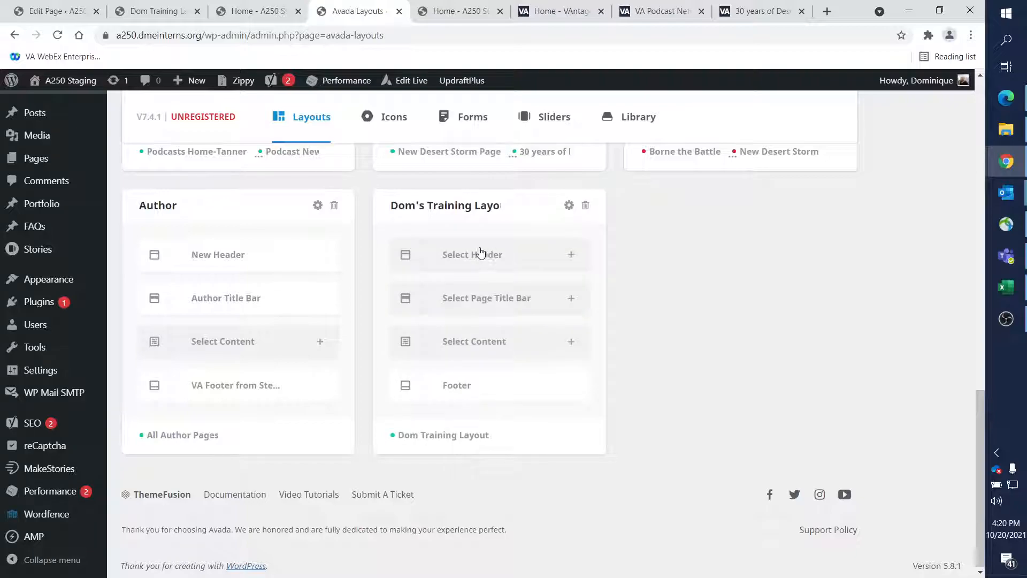
left_click(479, 254)
left_click(541, 241)
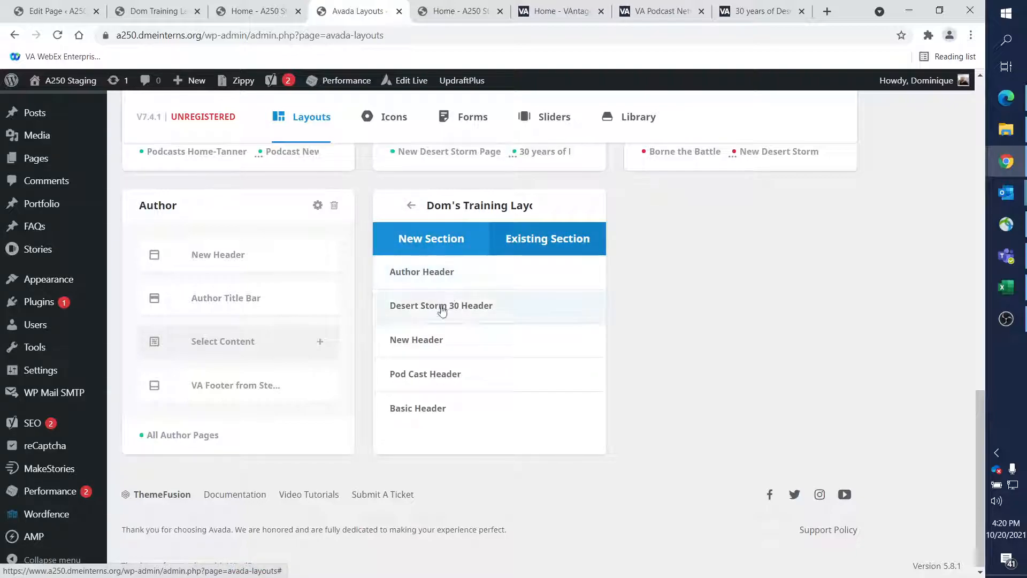
left_click(423, 347)
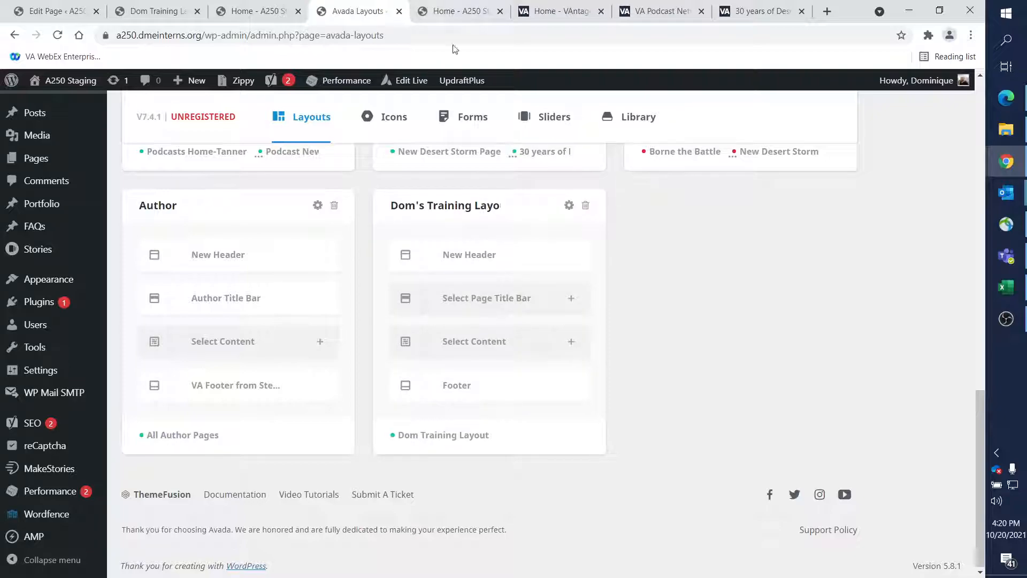
- Reload the published training page and check the header at its start
left_click(173, 18)
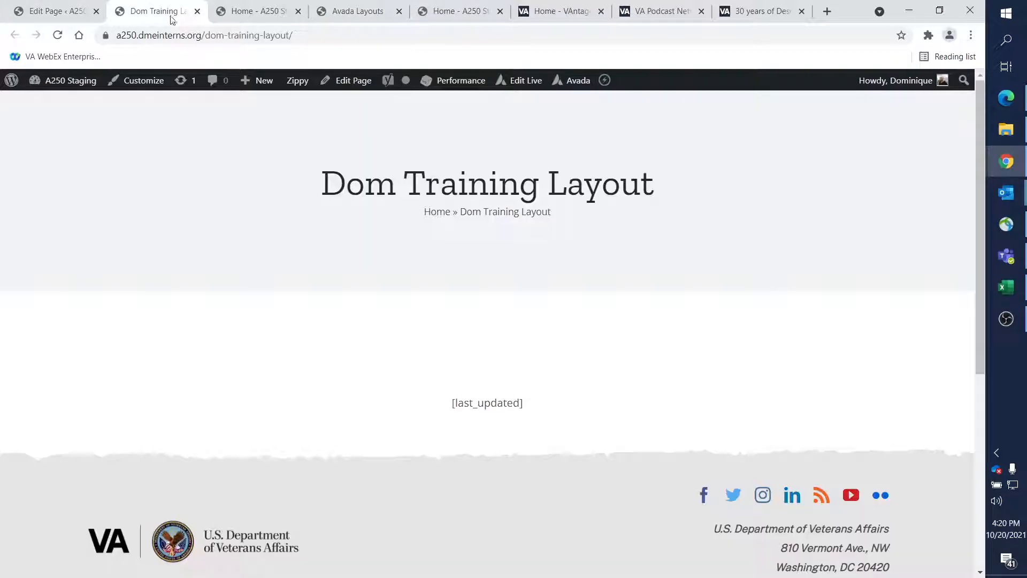
left_click(54, 38)
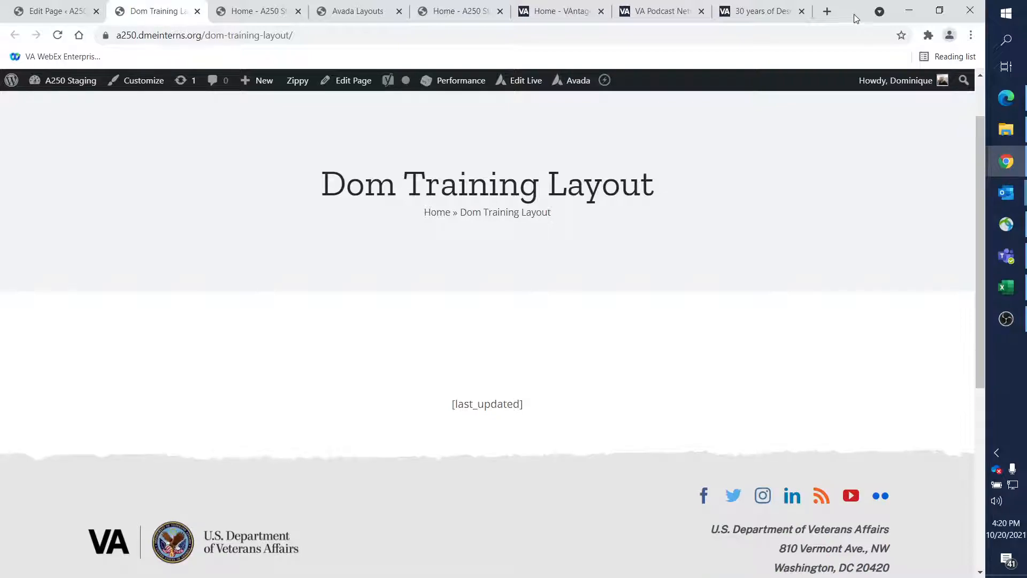
scroll(585, 268, "up", 1)
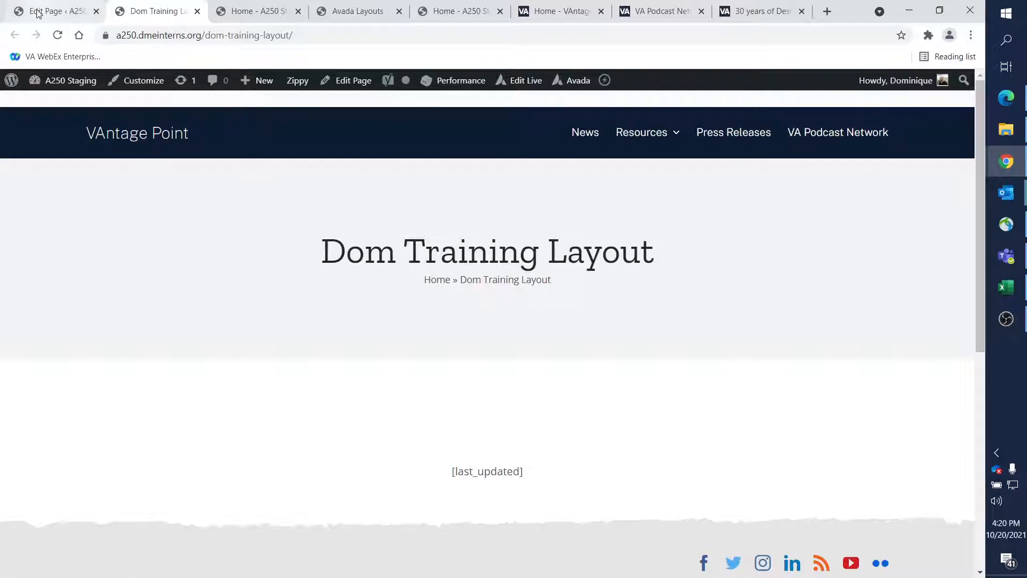
- Return to the Avada Layouts page and review the Layout Builder instructions, the existing layouts and the training layout's sections
left_click(358, 12)
mouse_move(459, 258)
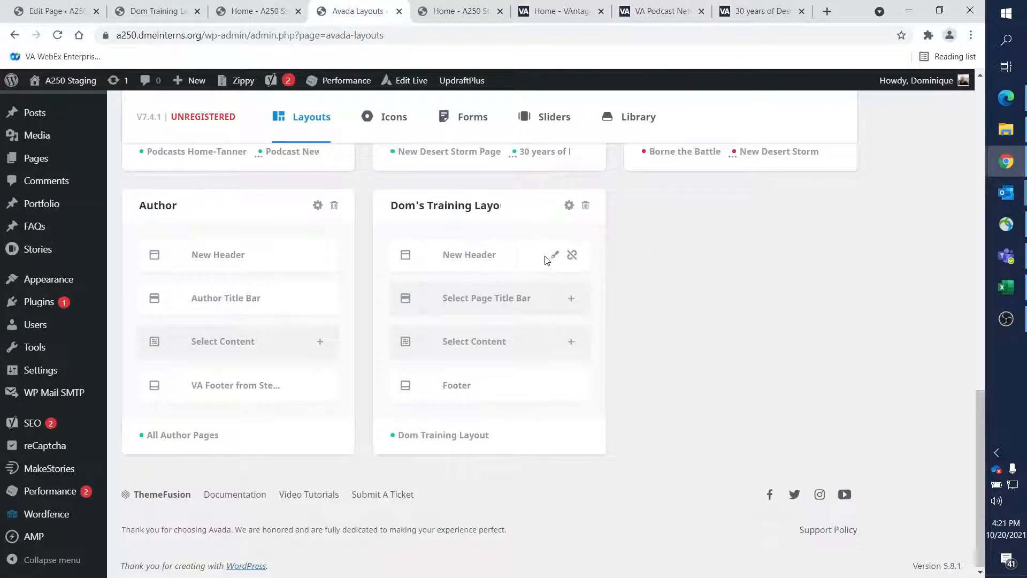
scroll(428, 247, "up", 10)
mouse_move(484, 127)
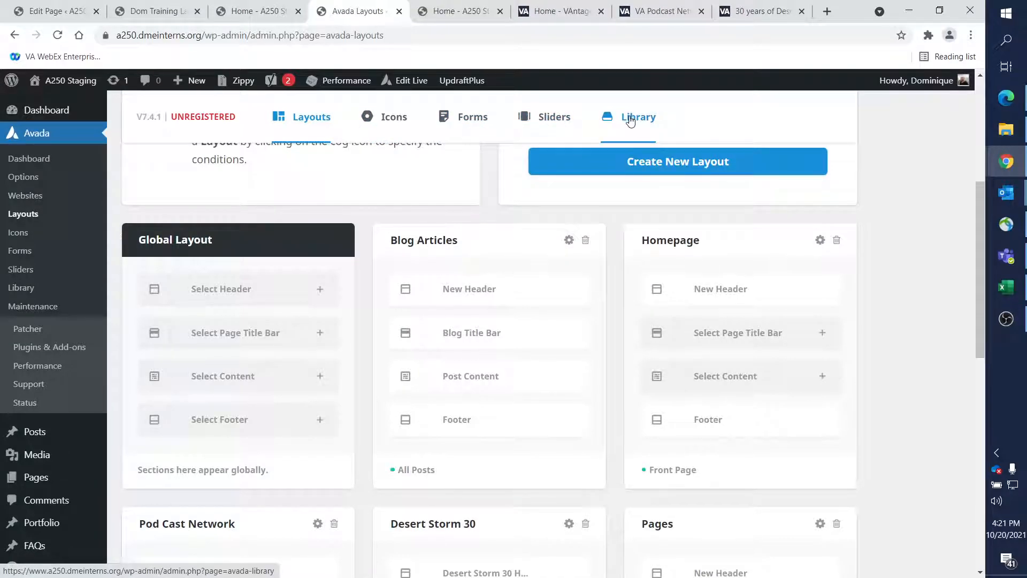
scroll(630, 122, "up", 5)
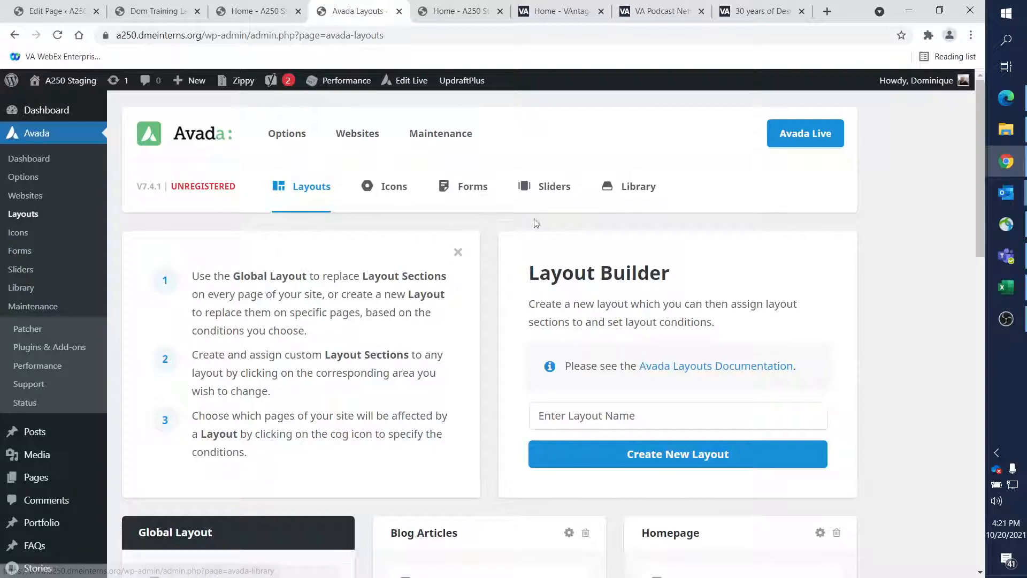
scroll(623, 301, "down", 1)
scroll(621, 321, "down", 10)
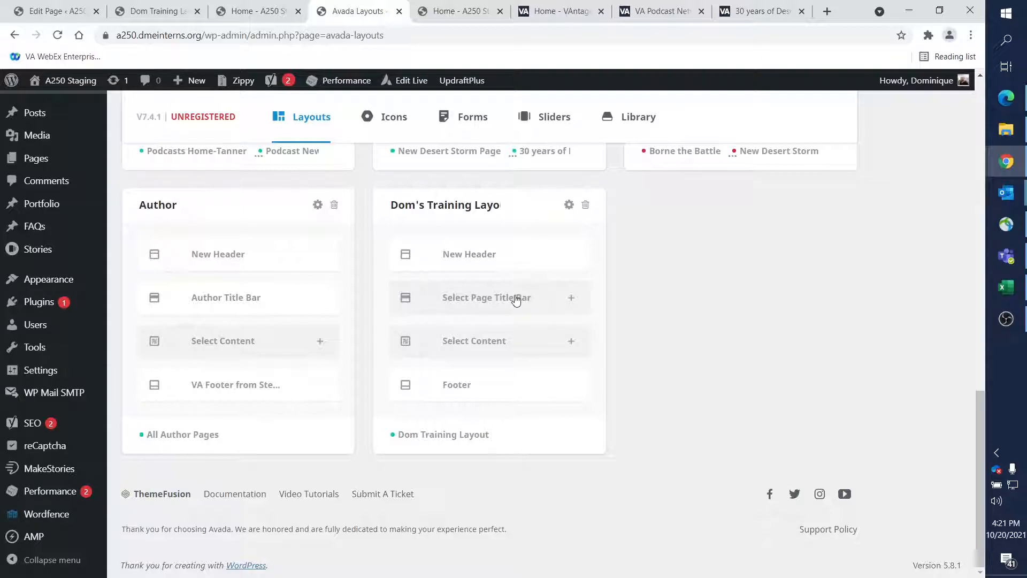
- Create a new page title bar section in the training layout, named with the trainer's short first name followed by "Training Layout Title Bar"
scroll(555, 301, "up", 5)
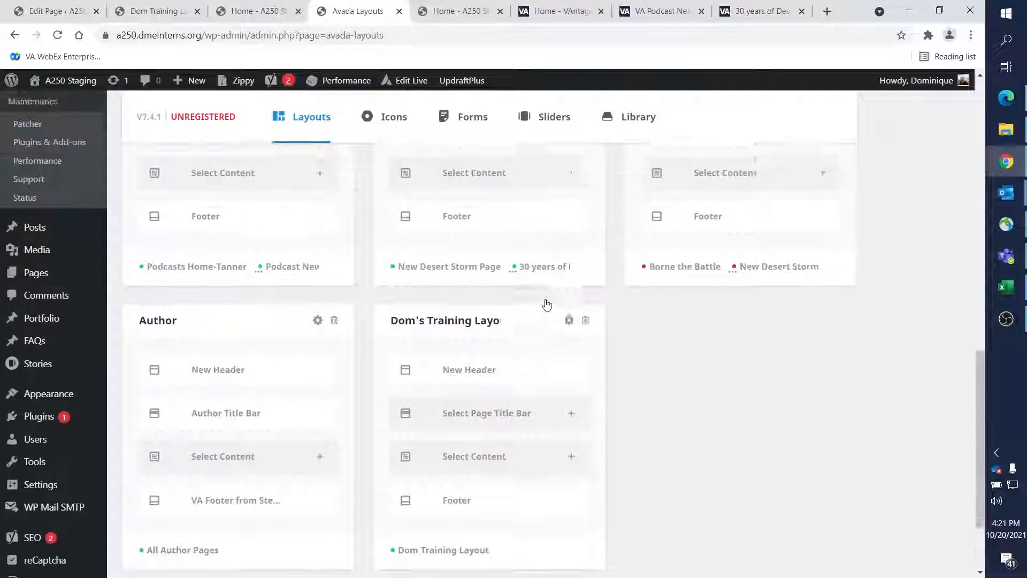
scroll(551, 323, "down", 4)
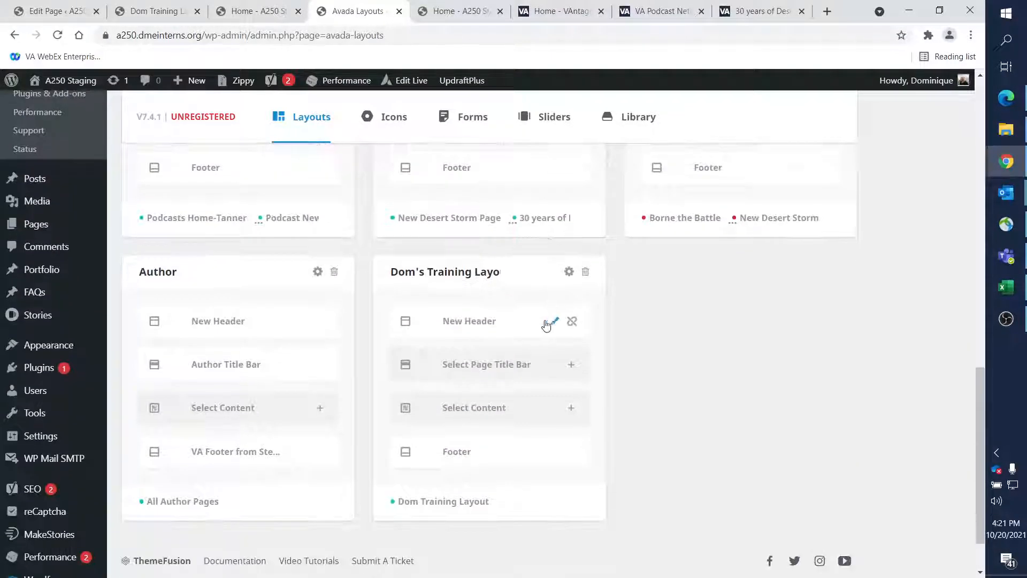
left_click(571, 367)
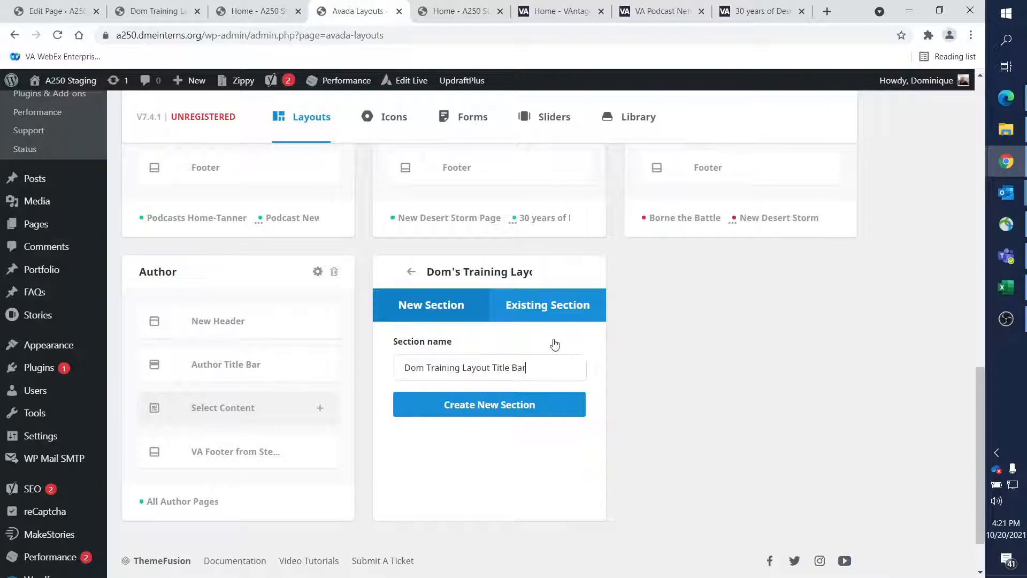
left_click(438, 406)
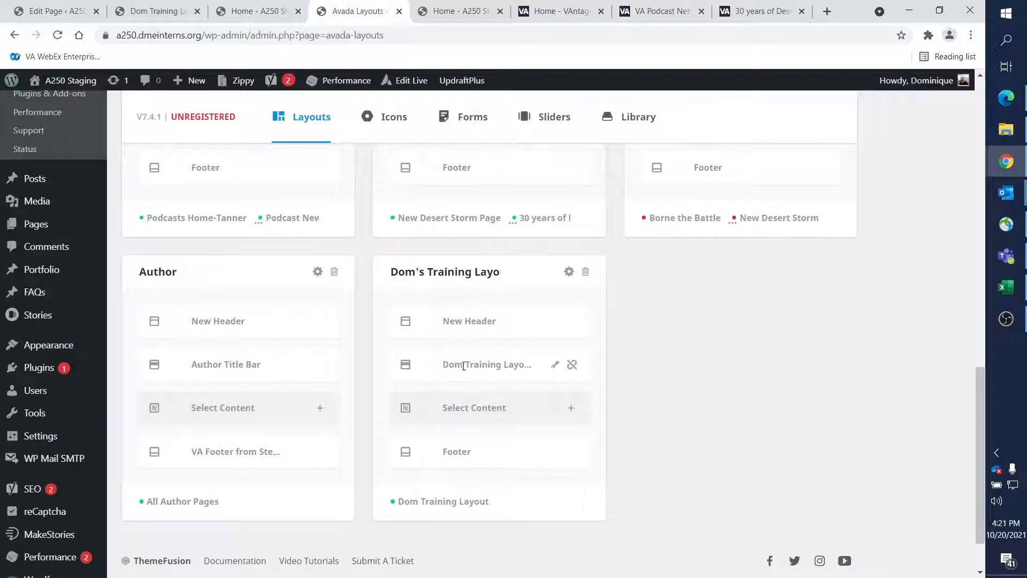
- Open the training layout's new title bar section in the Avada Live editor and add a single-column 1/1 container
left_click(556, 366)
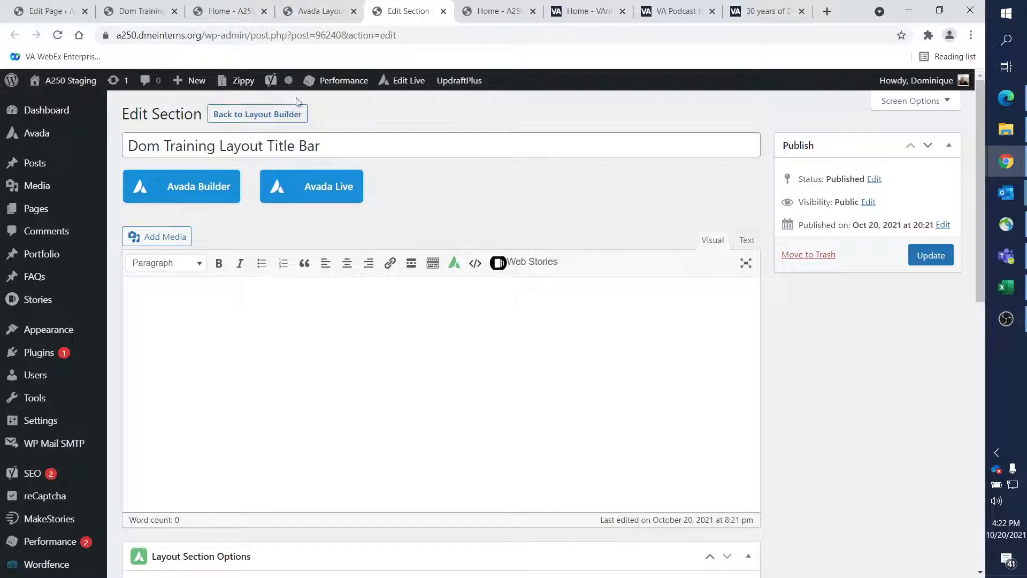
left_click(305, 193)
left_click(555, 122)
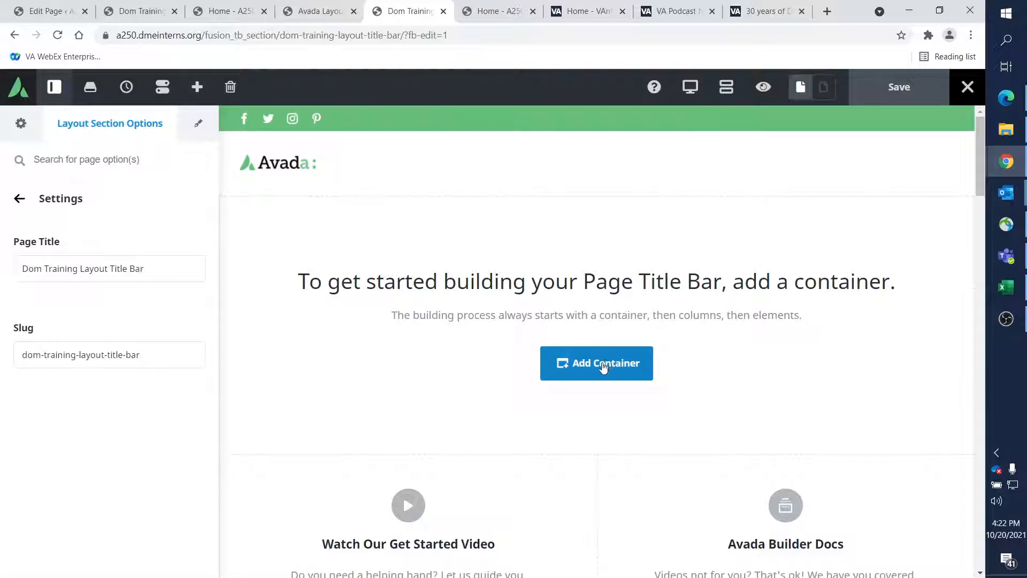
left_click(588, 369)
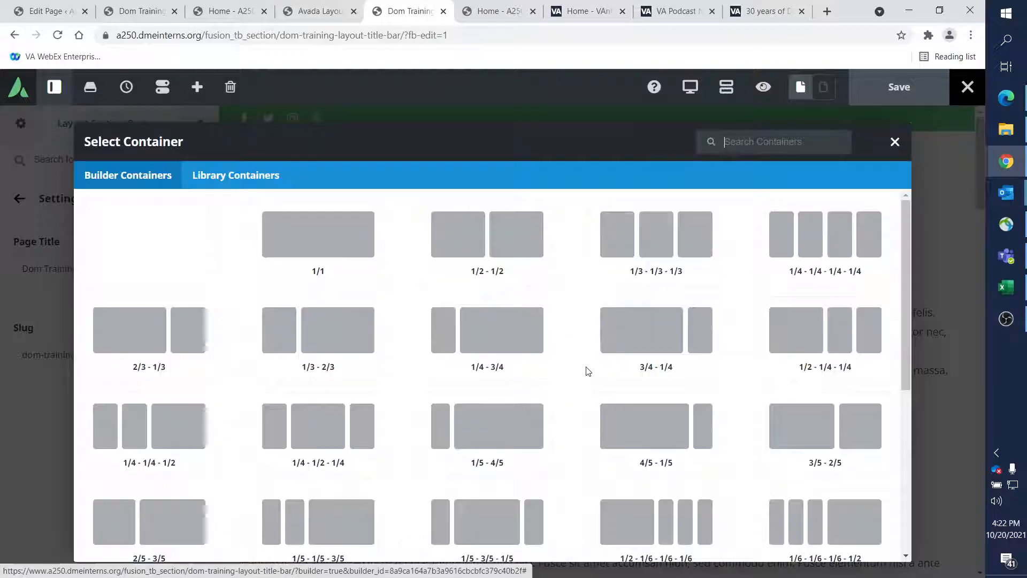
left_click(308, 242)
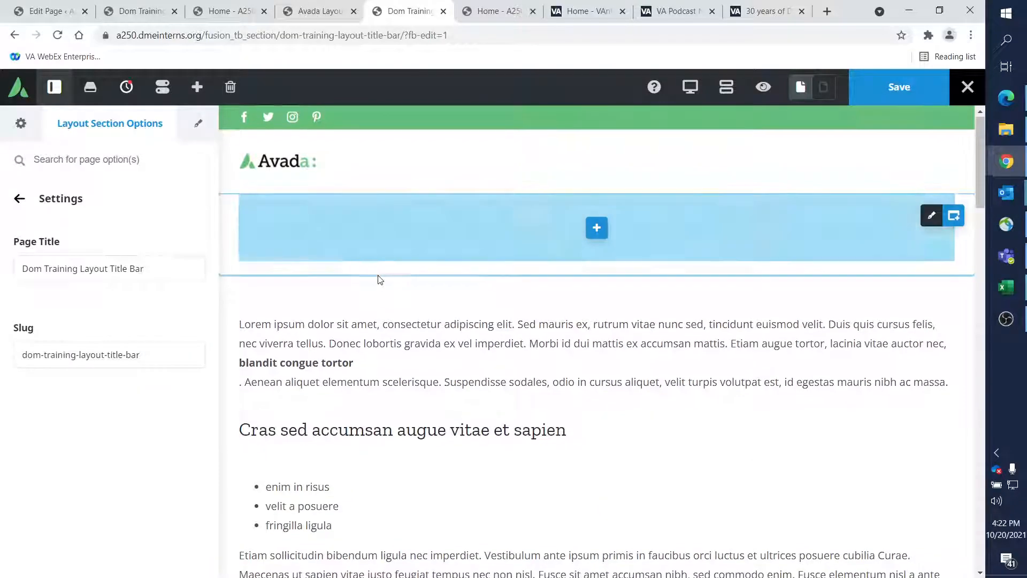
left_click(596, 213)
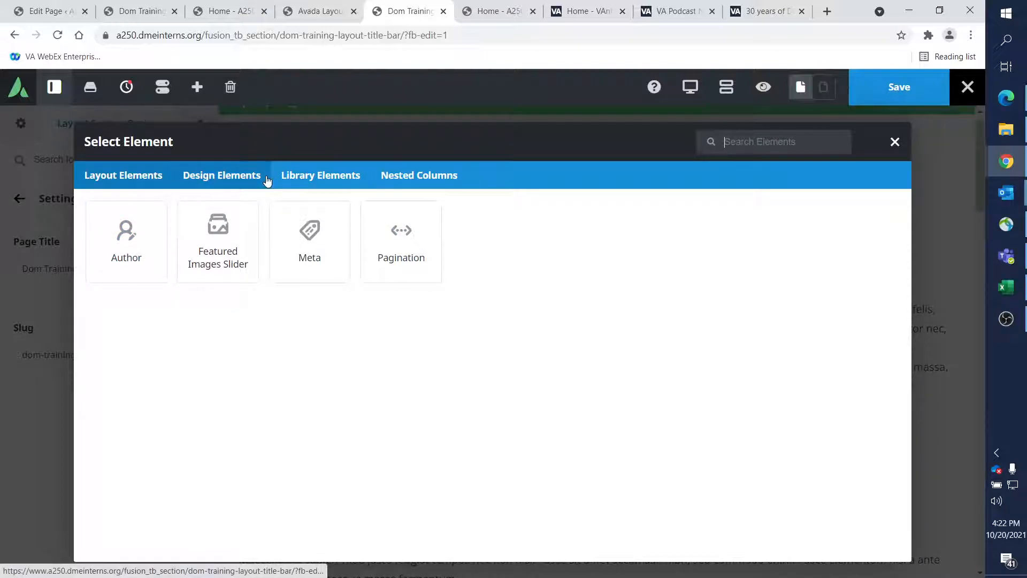
left_click(223, 176)
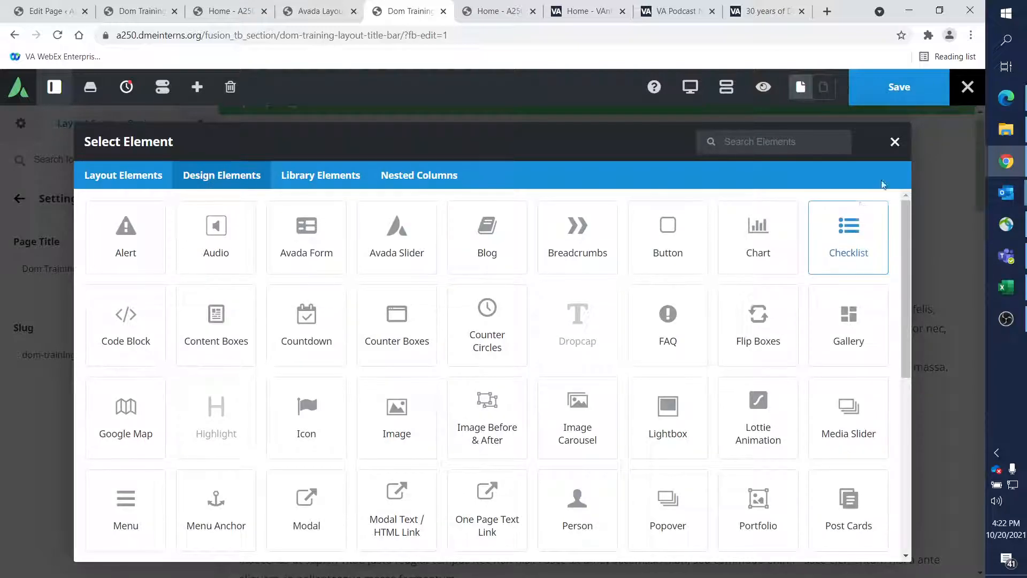
left_click(894, 142)
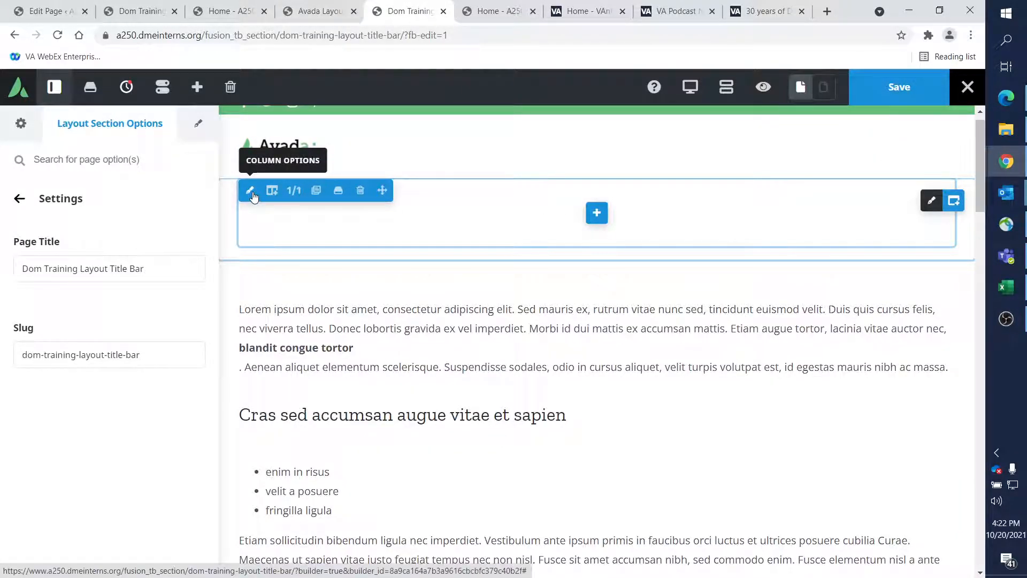
- Open the new column's options and examine its general and design settings, including width, spacing and margins
left_click(251, 191)
scroll(177, 299, "down", 7)
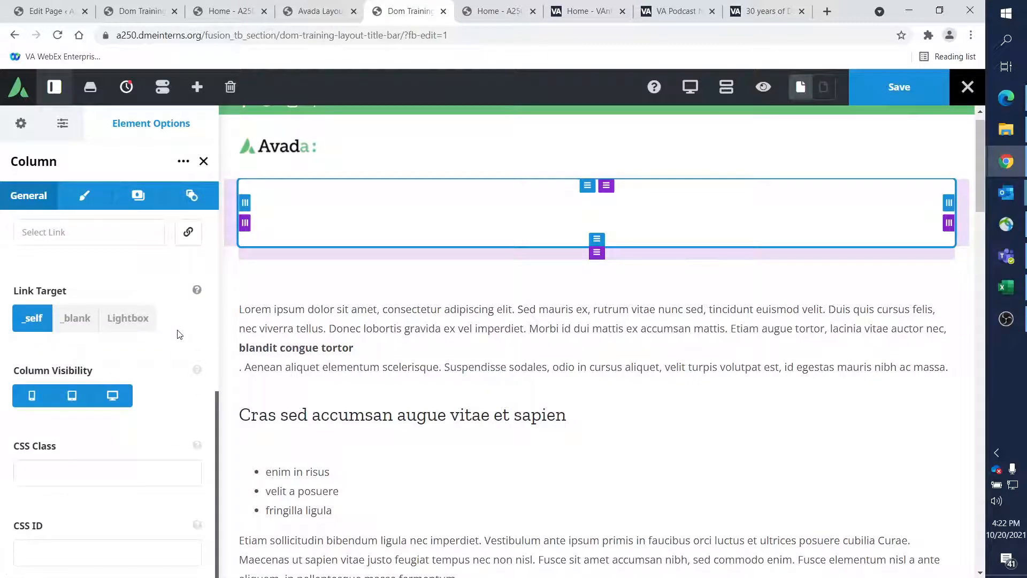
scroll(179, 332, "up", 7)
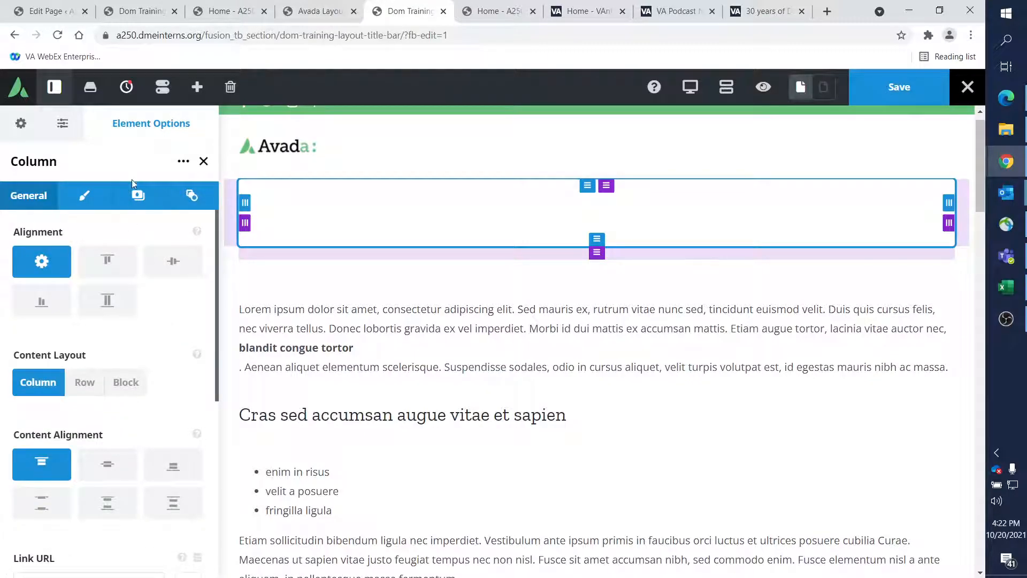
left_click(85, 196)
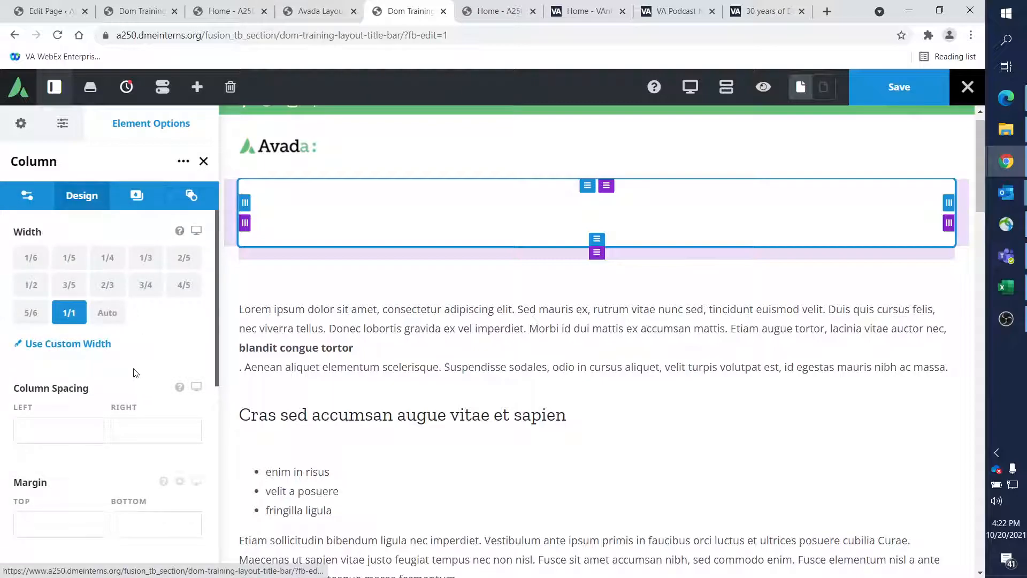
scroll(134, 375, "down", 4)
scroll(128, 329, "up", 2)
scroll(127, 328, "down", 5)
scroll(125, 319, "up", 7)
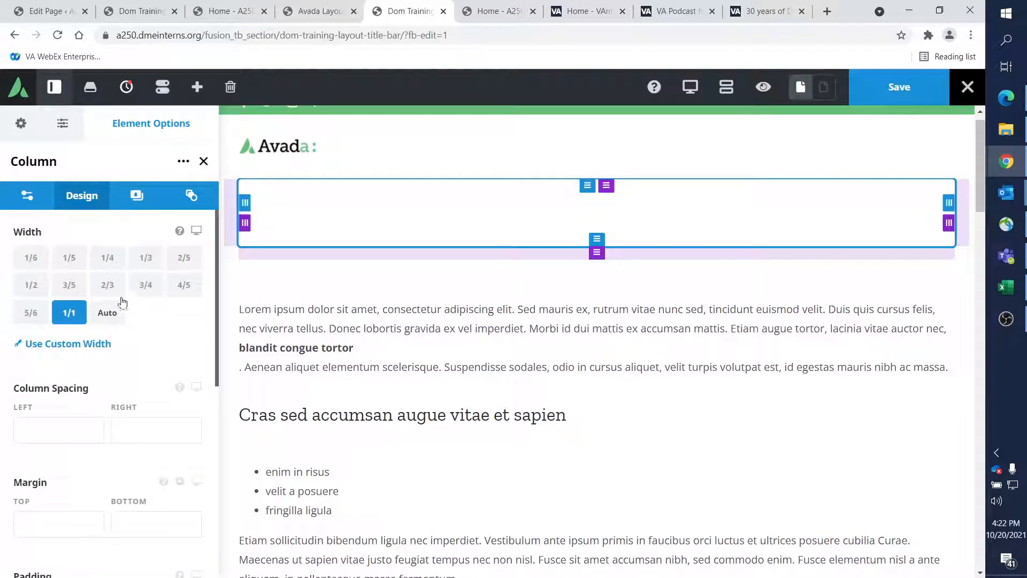
- Give the column a gradient background with the dark red start color #aa1642
left_click(137, 195)
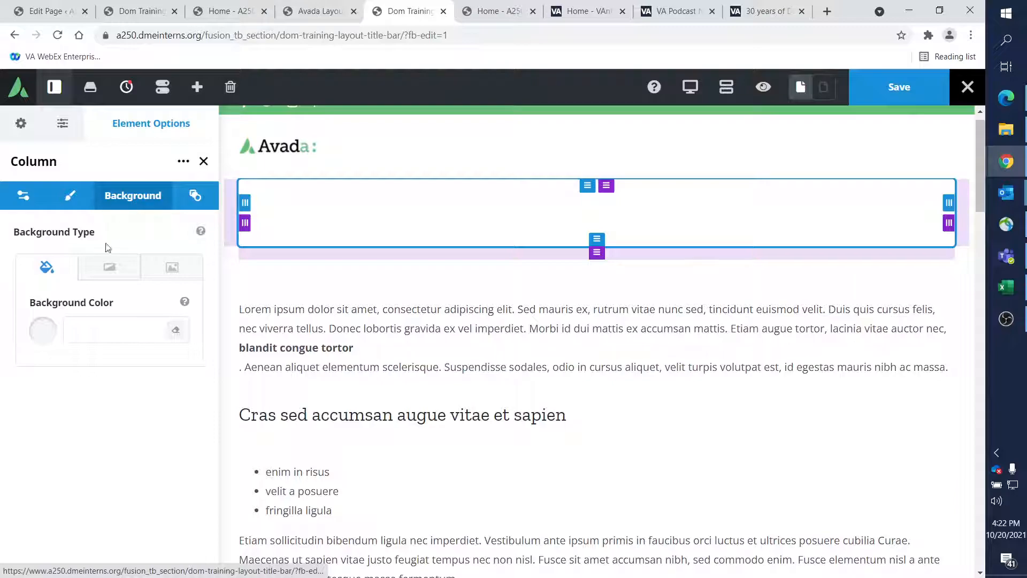
left_click(109, 267)
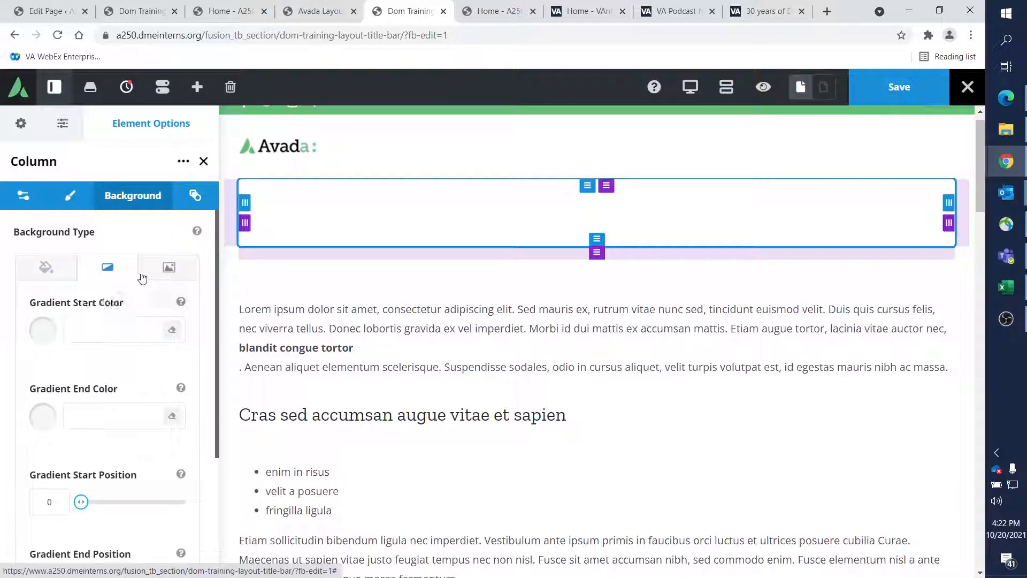
left_click(44, 332)
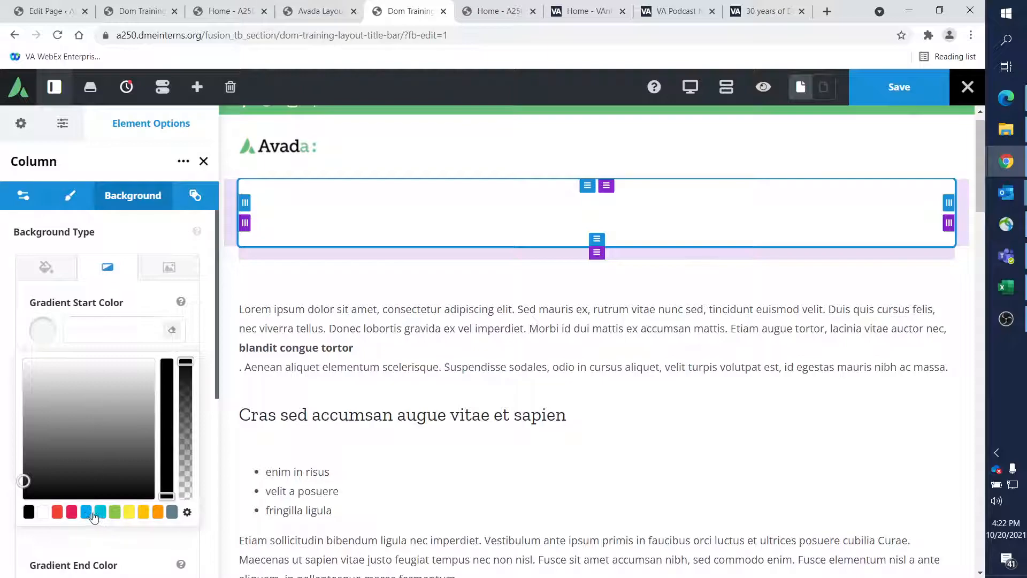
left_click(72, 513)
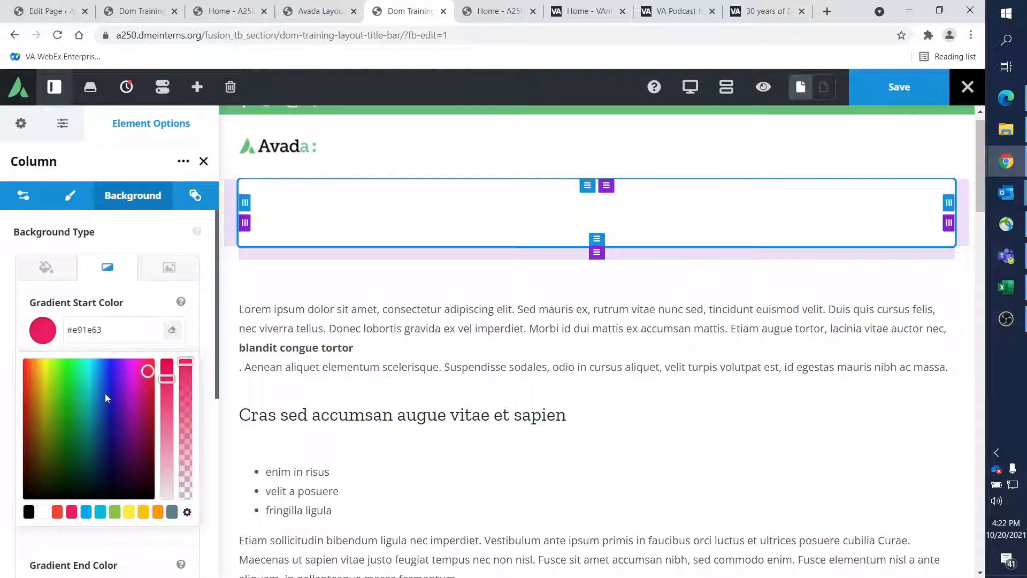
left_click_drag(138, 398, 148, 402)
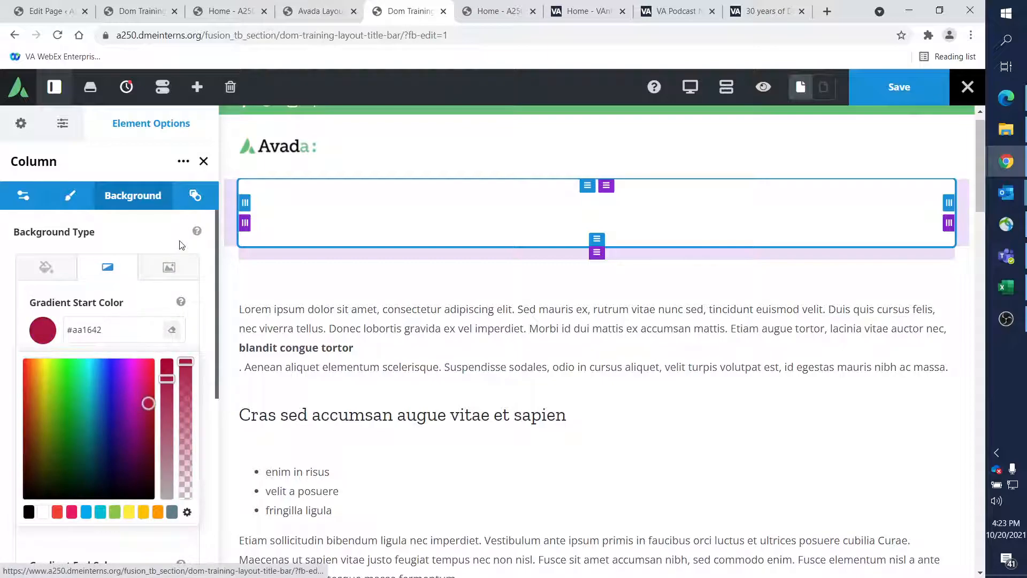
- Set the column background's gradient end color to the blue #03a9f4
scroll(162, 488, "down", 4)
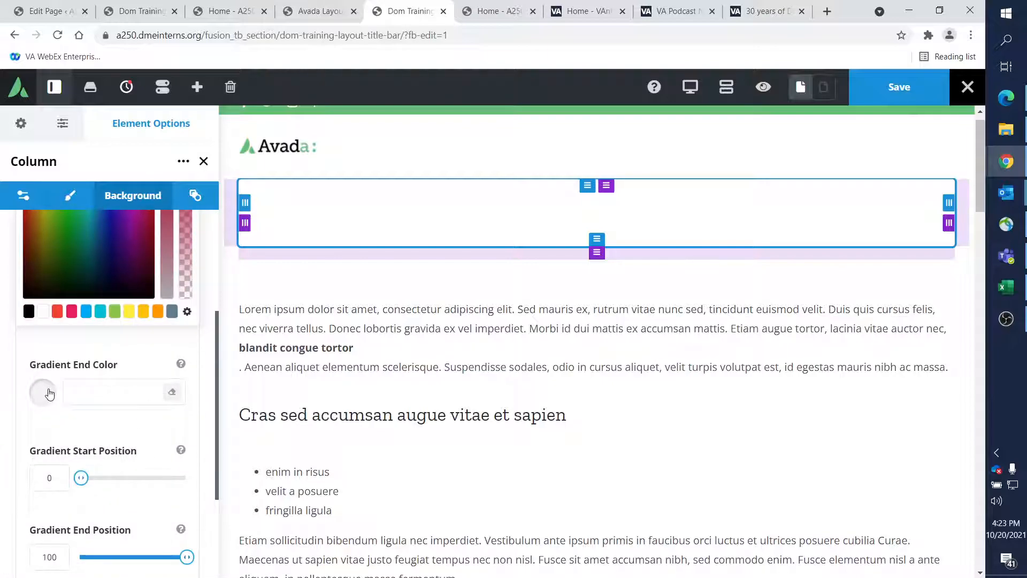
left_click(49, 394)
left_click(102, 398)
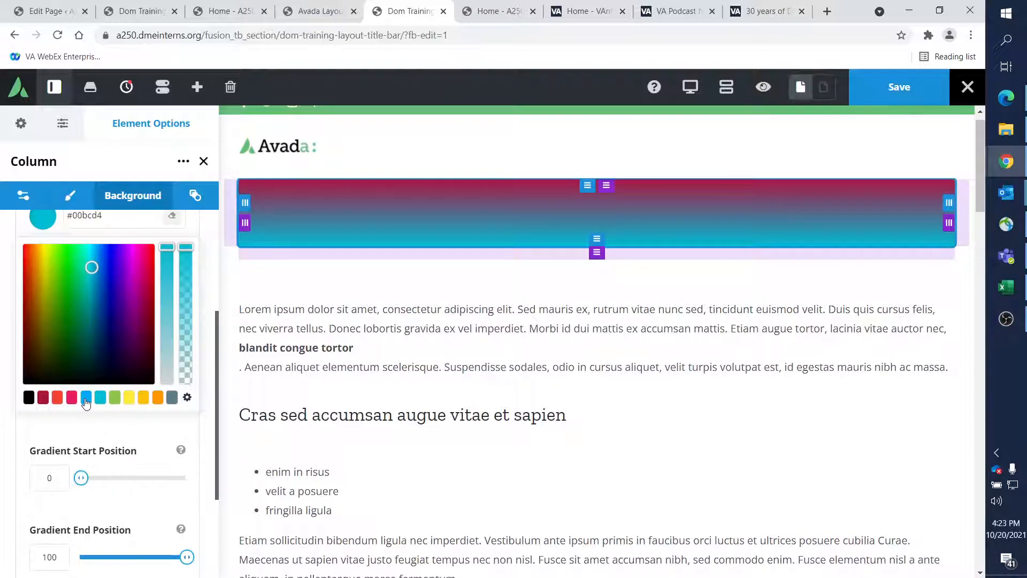
left_click(86, 402)
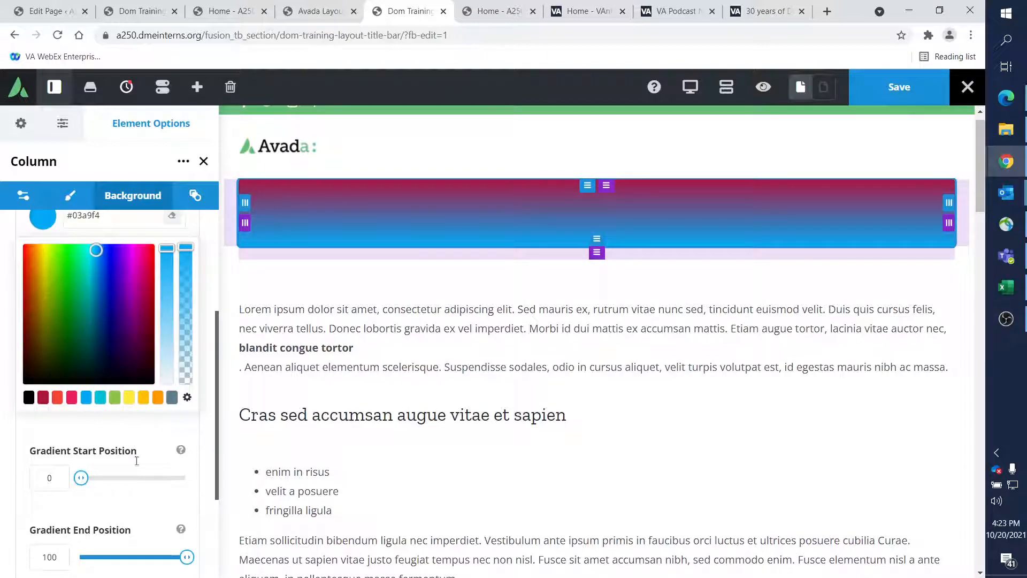
- Try a radial gradient on the column background with the radial direction Left Top
scroll(136, 461, "down", 3)
scroll(109, 423, "down", 1)
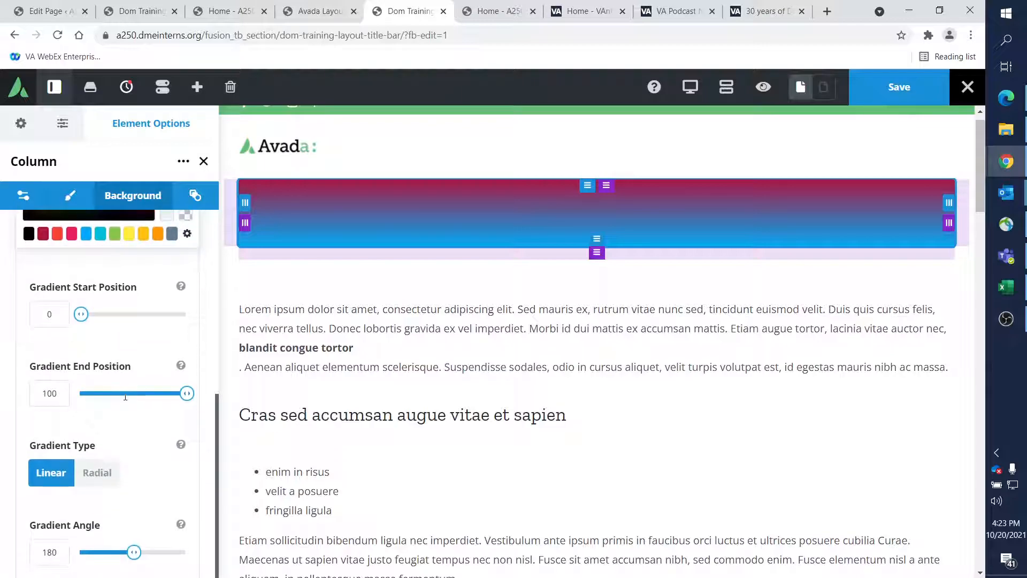
left_click(115, 468)
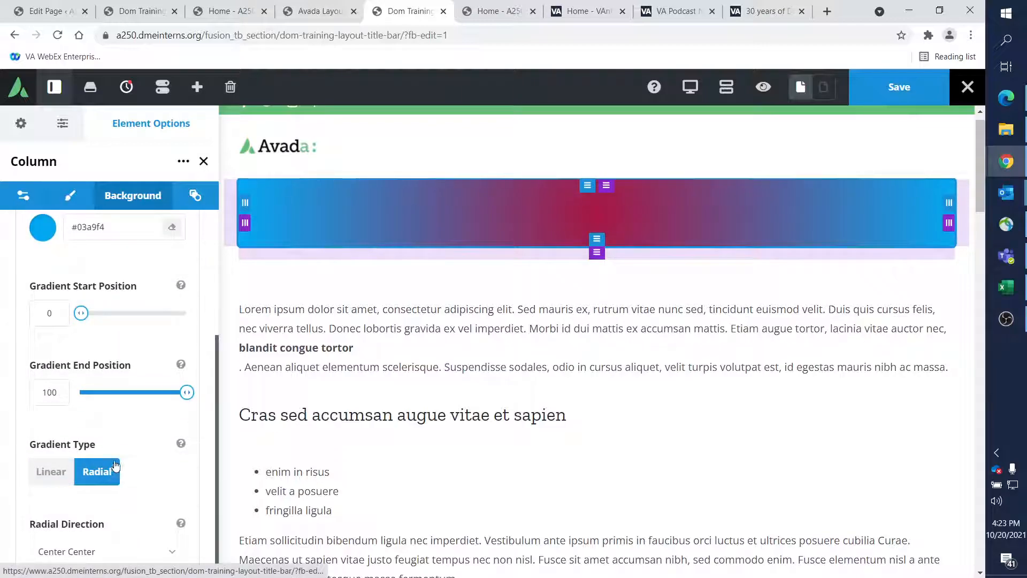
left_click(138, 551)
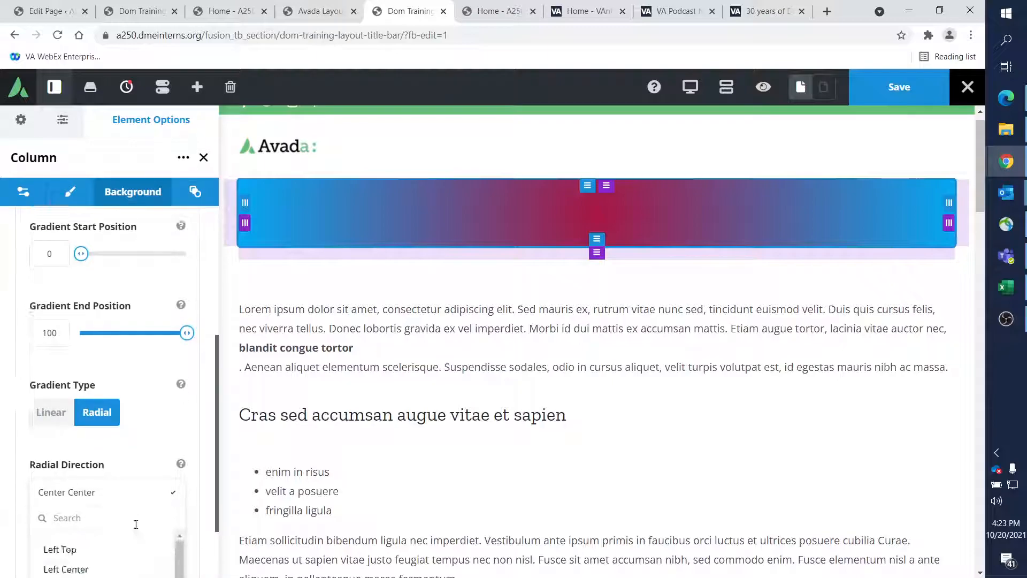
left_click(92, 462)
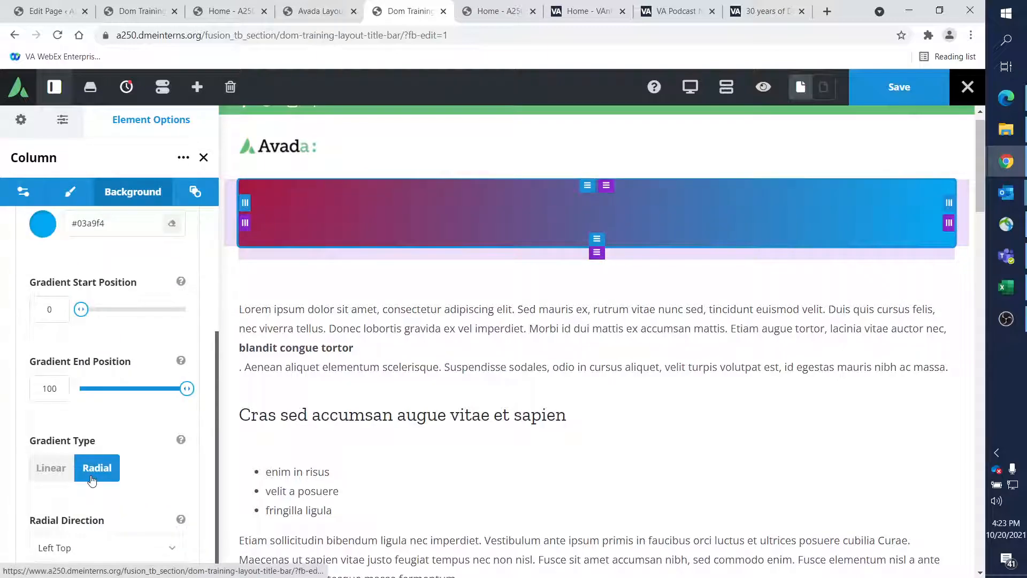
- Set the column background's gradient type to Linear with a gradient angle of 137
left_click(54, 471)
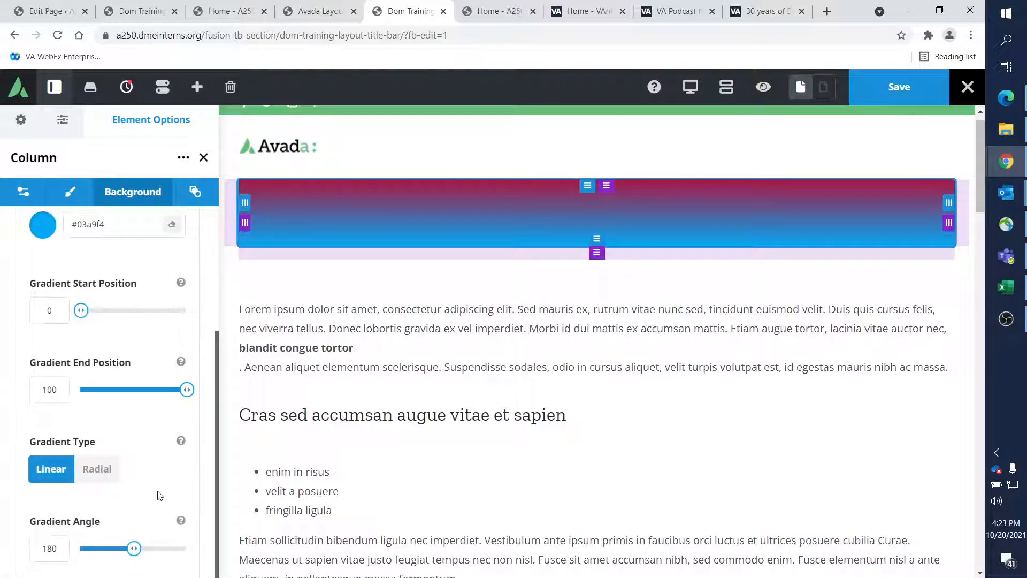
mouse_move(137, 547)
left_mouse_down()
mouse_move(104, 547)
mouse_move(122, 547)
left_mouse_up()
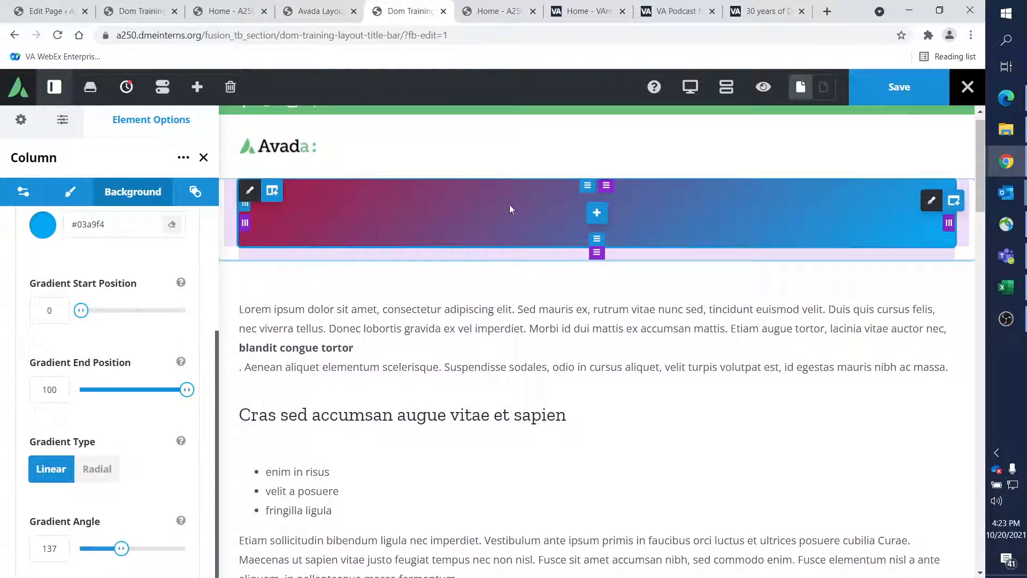
- Add a Title design element to the gradient column
left_click(597, 213)
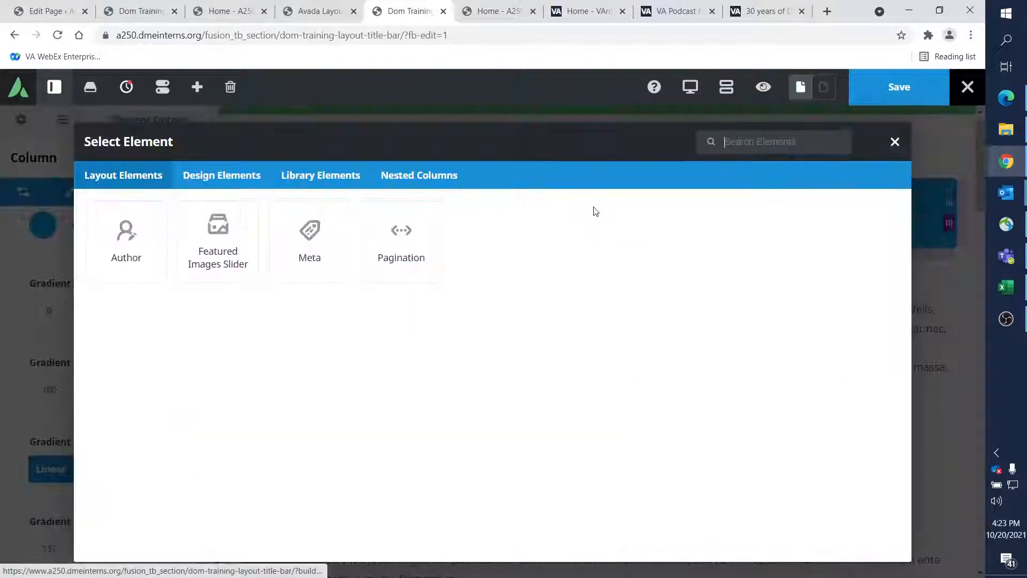
left_click(238, 177)
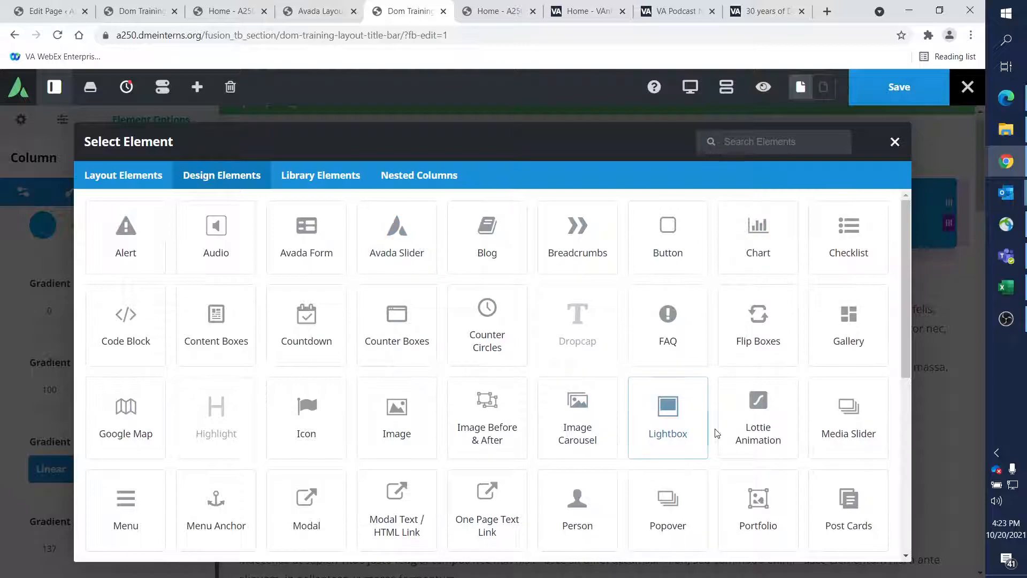
scroll(696, 435, "down", 2)
scroll(418, 444, "down", 3)
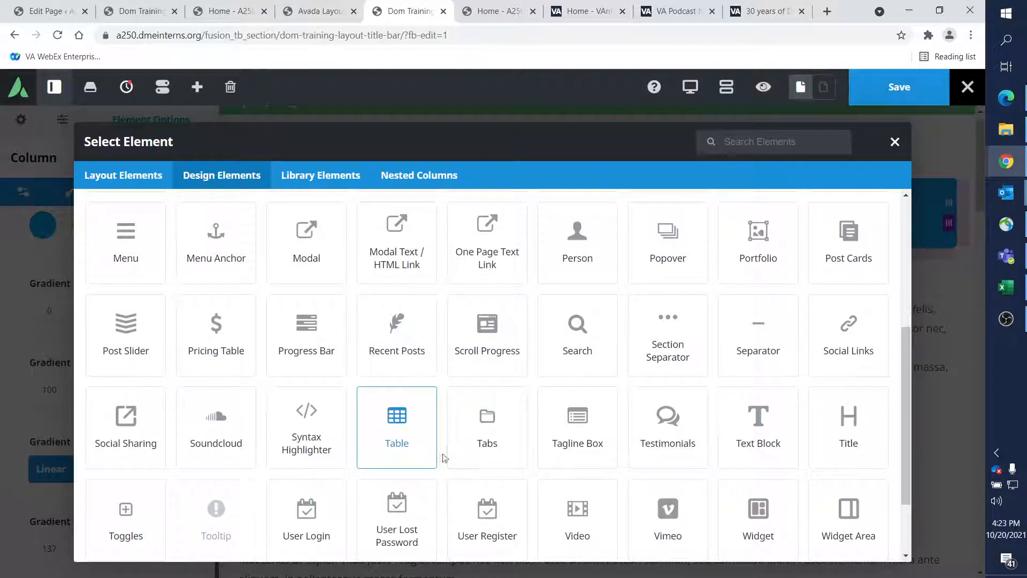
left_click(850, 426)
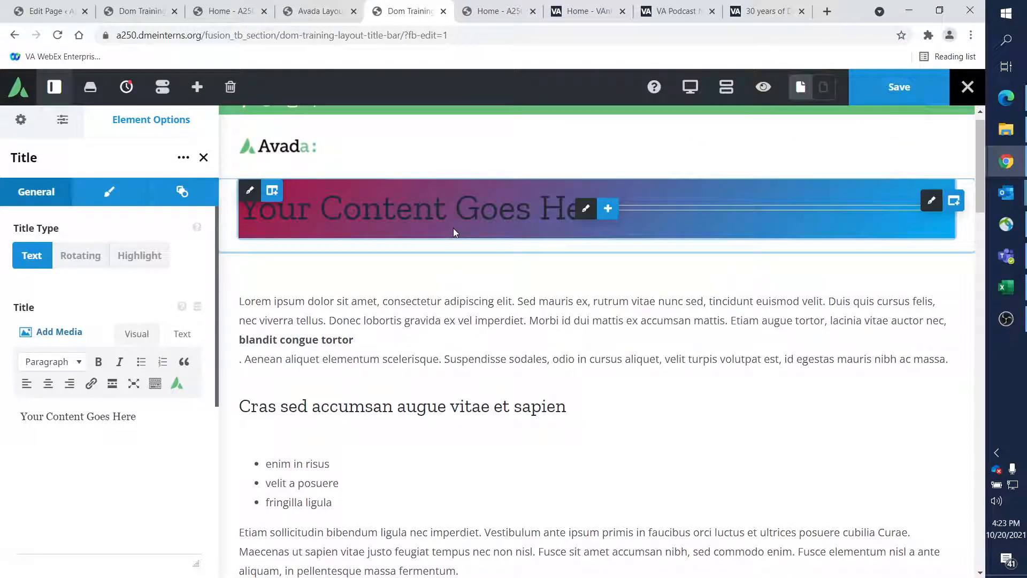
- Replace the title element's placeholder text with "Awesome Page"
left_click(83, 429)
key("ctrl+a")
key("BackSpace")
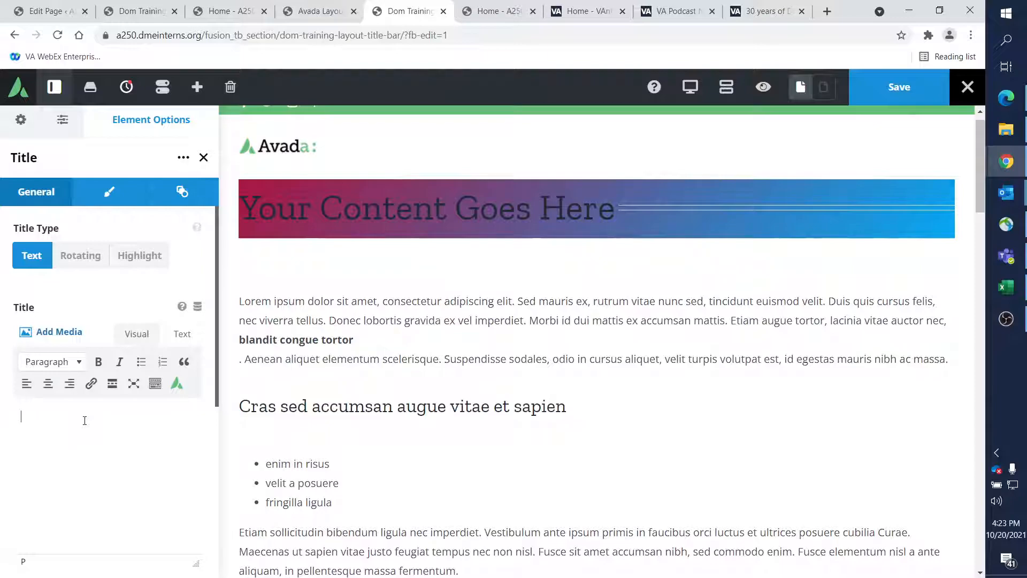
type("Awesome")
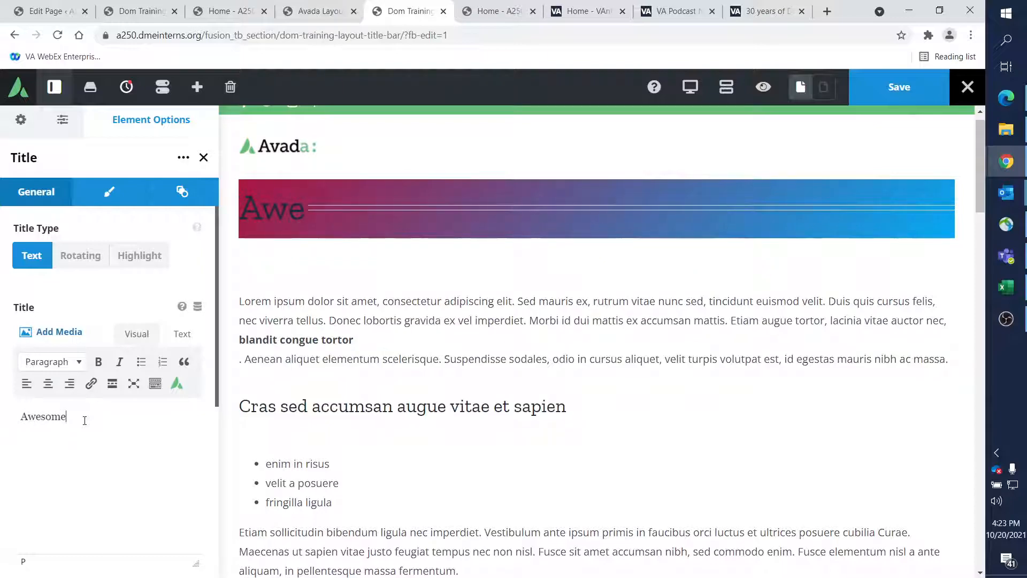
type(" Page")
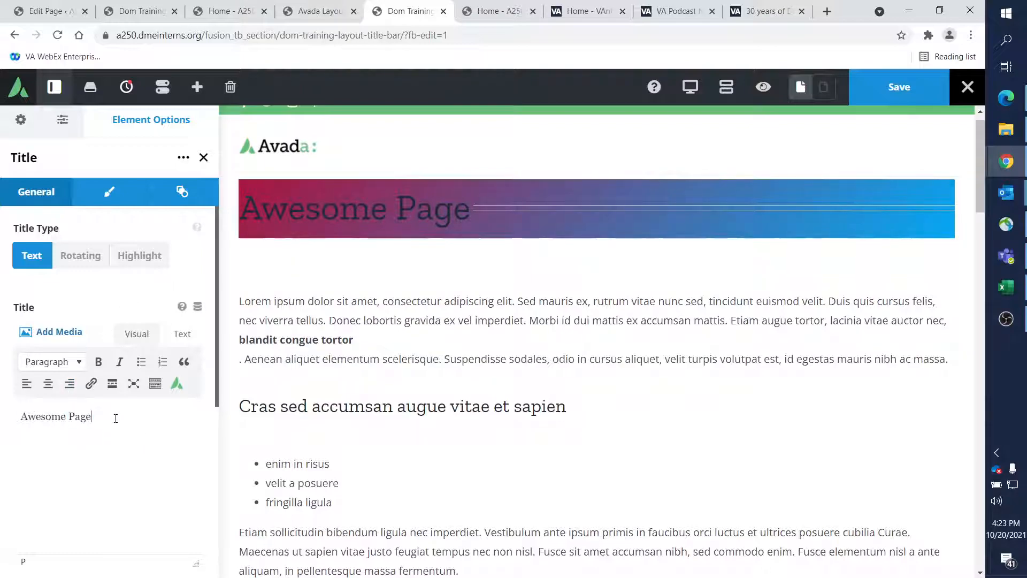
- Set the font color of the "Awesome Page" title element to white (#ffffff)
triple_click(115, 418)
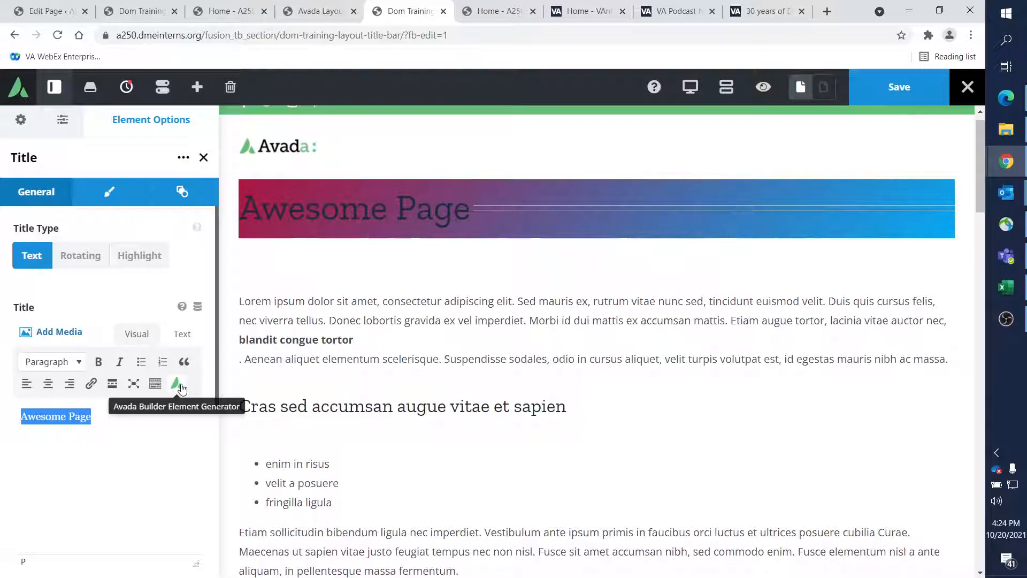
left_click(156, 385)
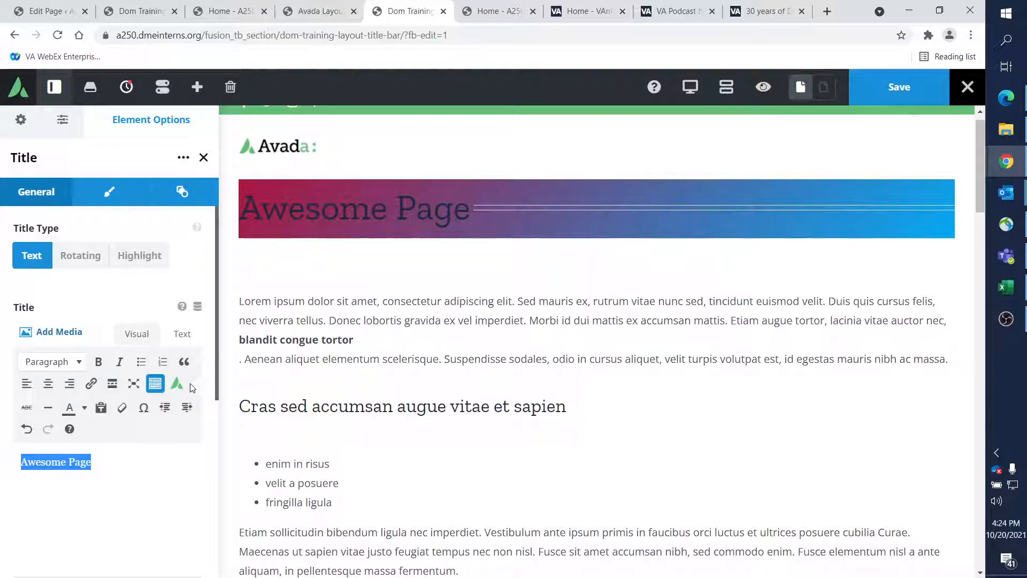
left_click(109, 193)
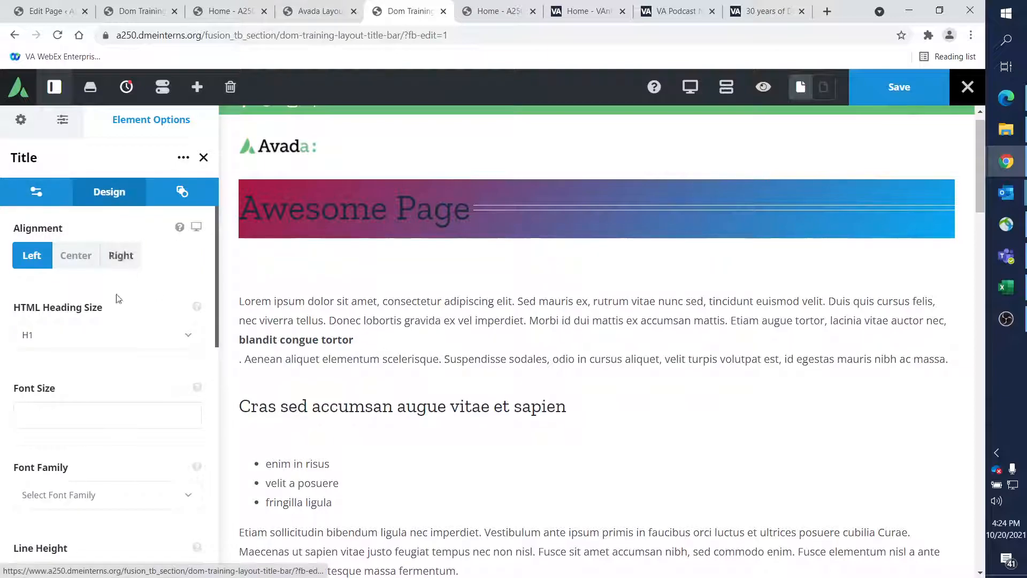
scroll(145, 422, "down", 4)
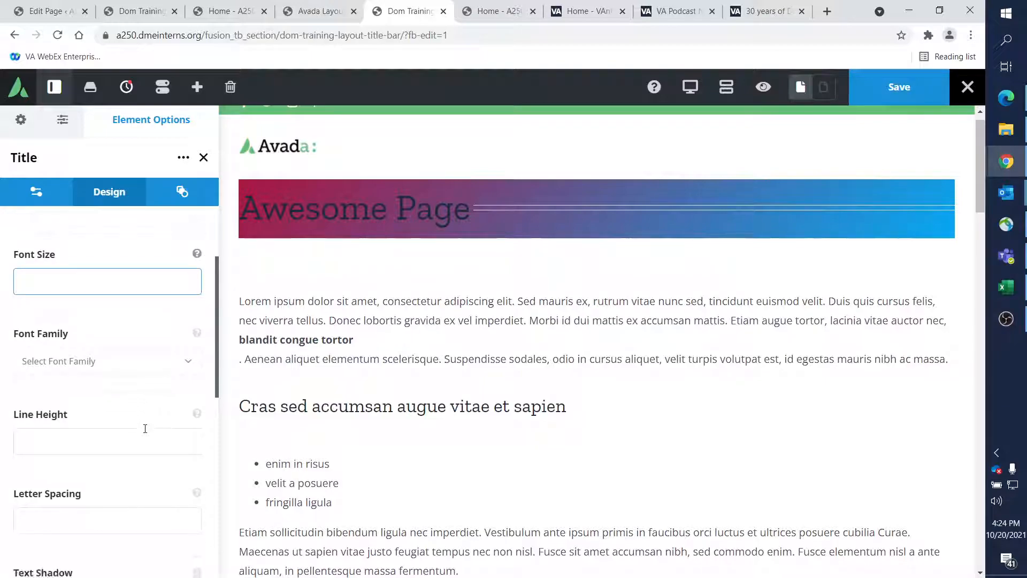
scroll(145, 428, "down", 5)
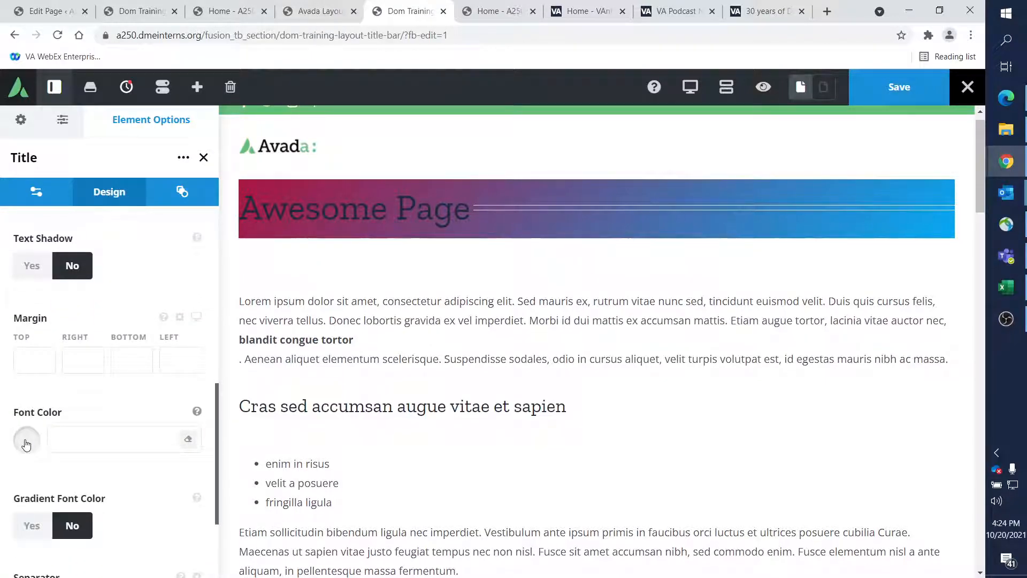
left_click(26, 444)
left_click_drag(64, 490, 3, 462)
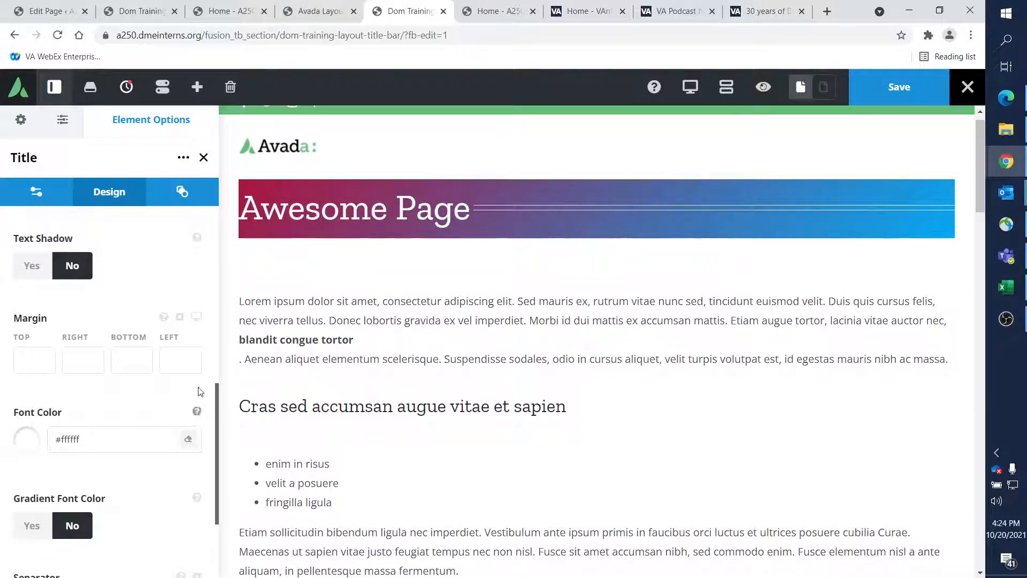
scroll(49, 229, "up", 10)
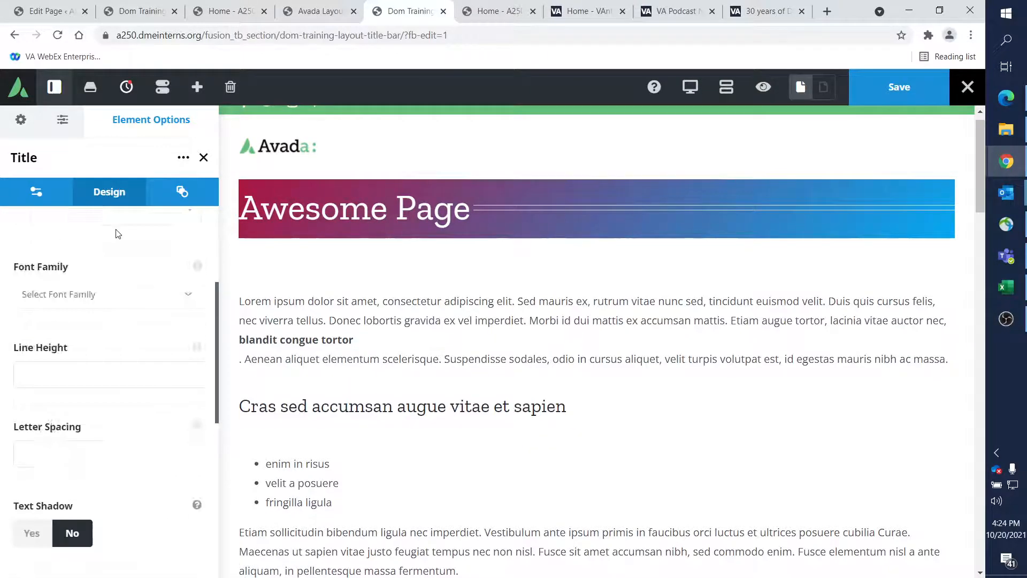
left_click(62, 206)
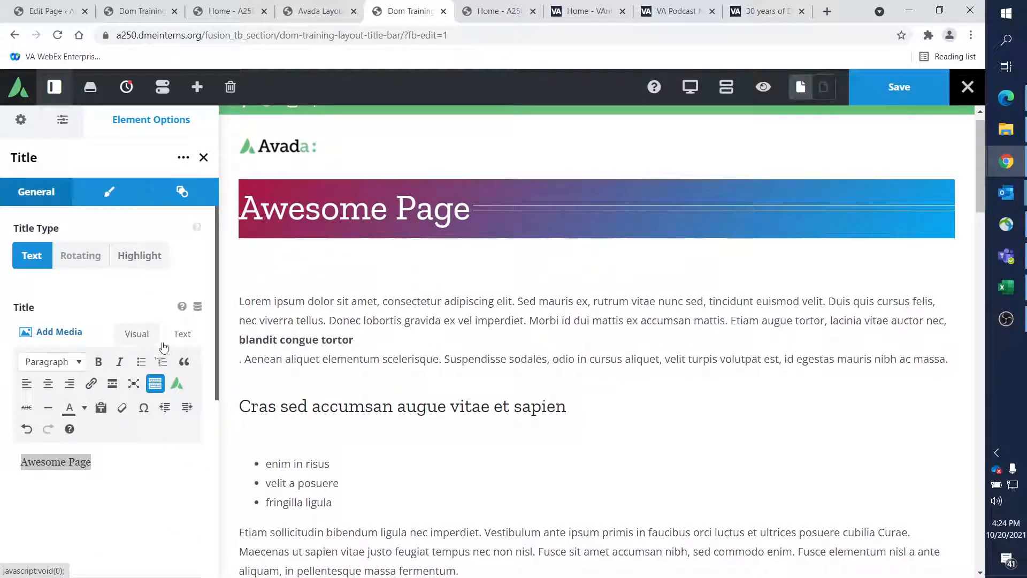
left_click(119, 492)
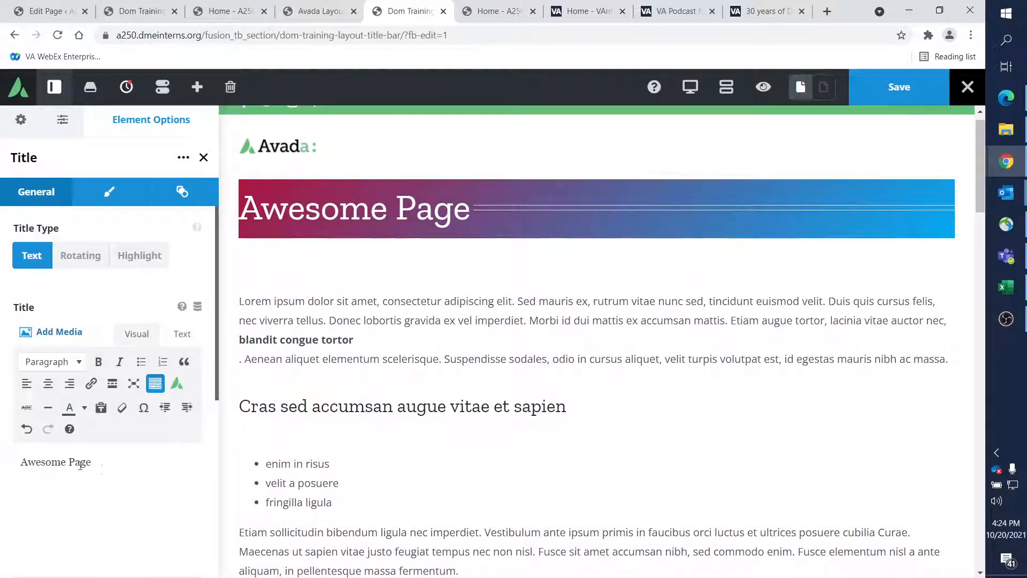
left_click_drag(90, 463, 3, 461)
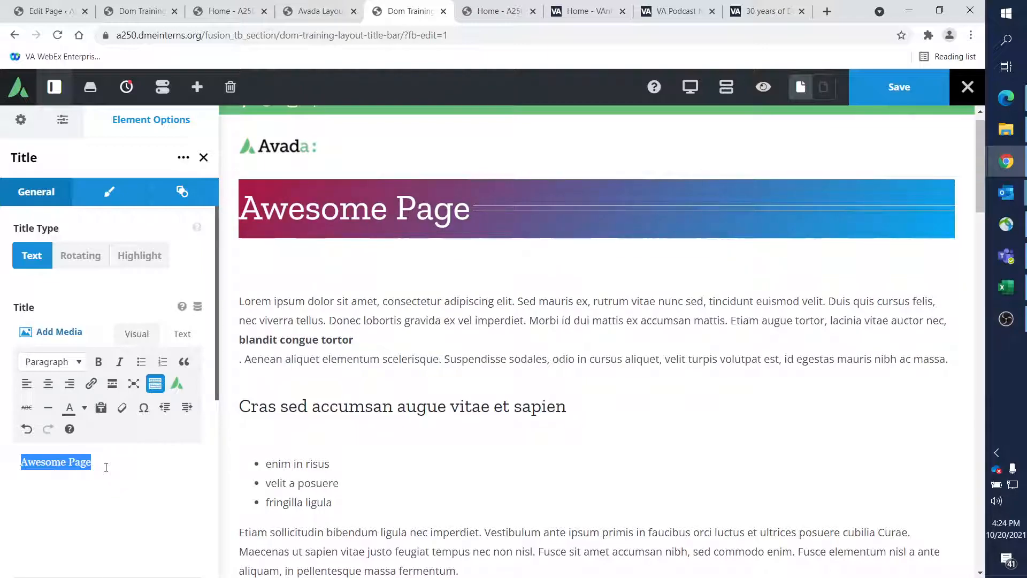
left_click(117, 468)
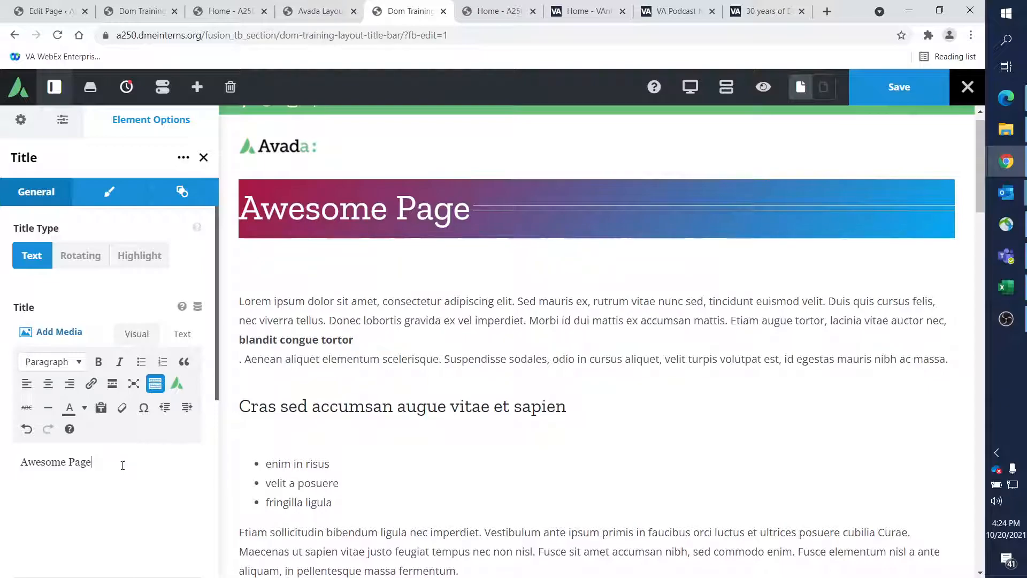
left_click(107, 191)
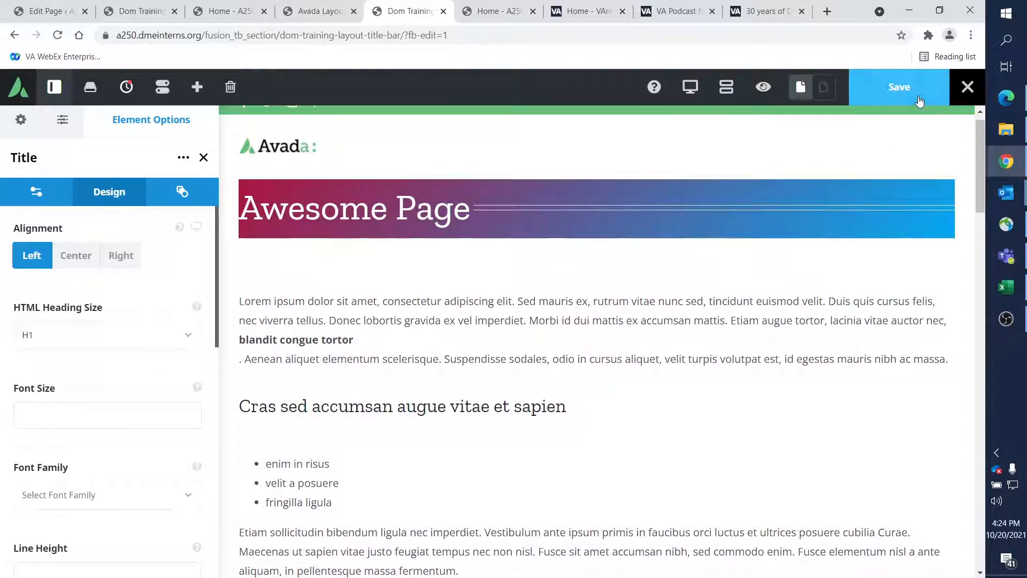
- Save the title bar section and reload the live training layout page to check the new title bar
left_click(918, 95)
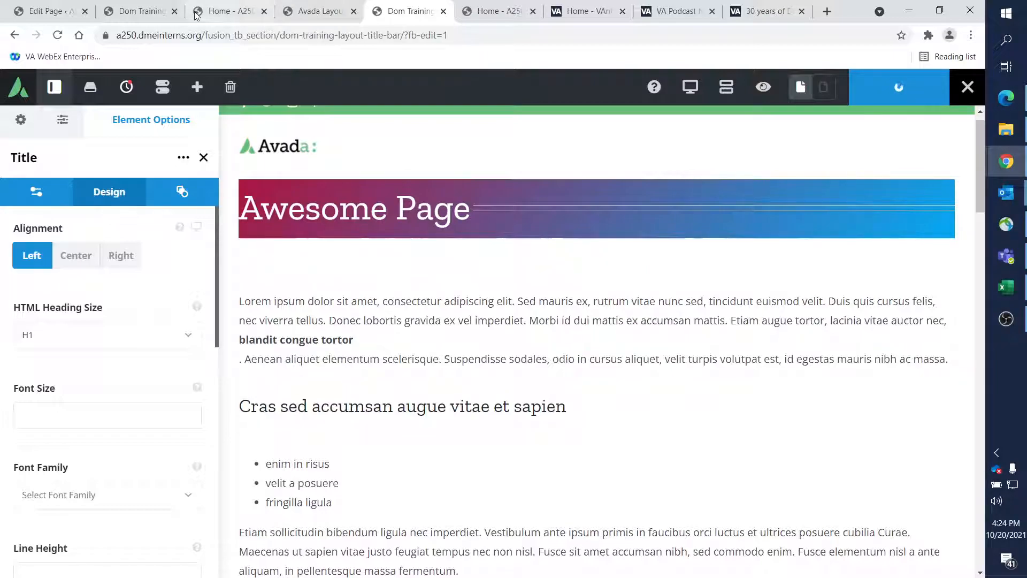
left_click(137, 12)
left_click(57, 36)
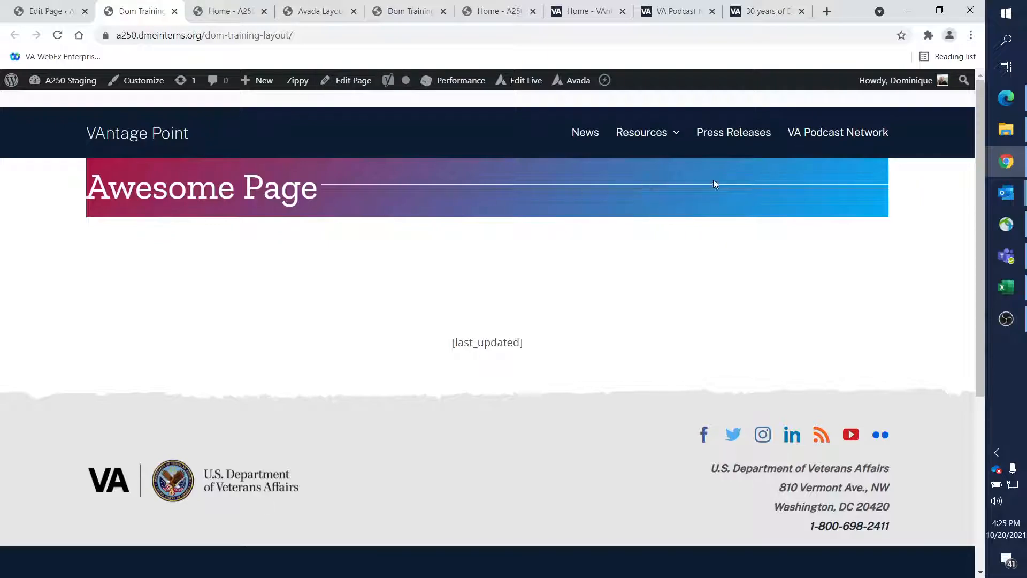
- In Avada Layouts, create a new content section named "Doms Training Content Layout" for the training layout
left_click(327, 12)
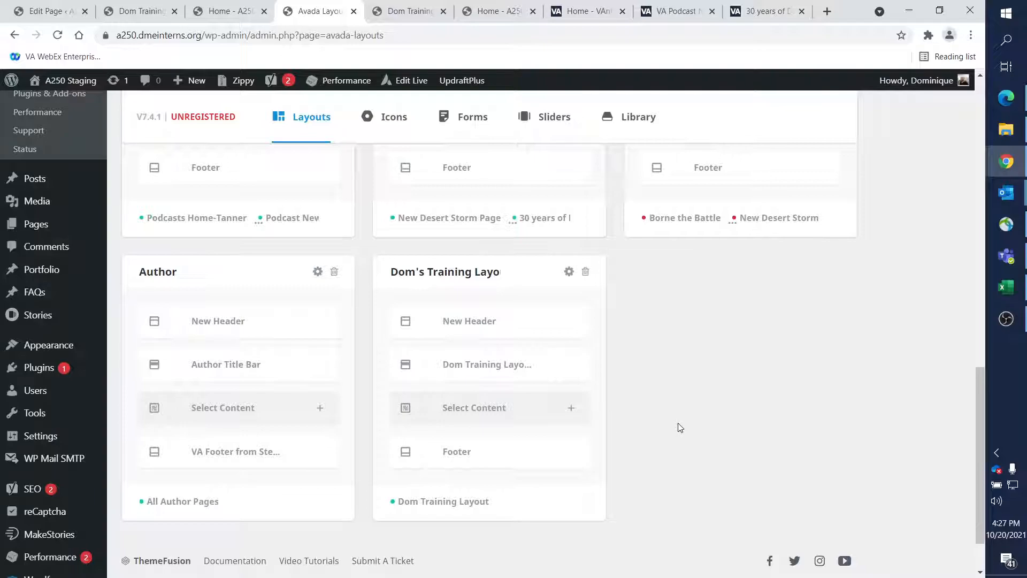
mouse_move(562, 338)
left_click(567, 414)
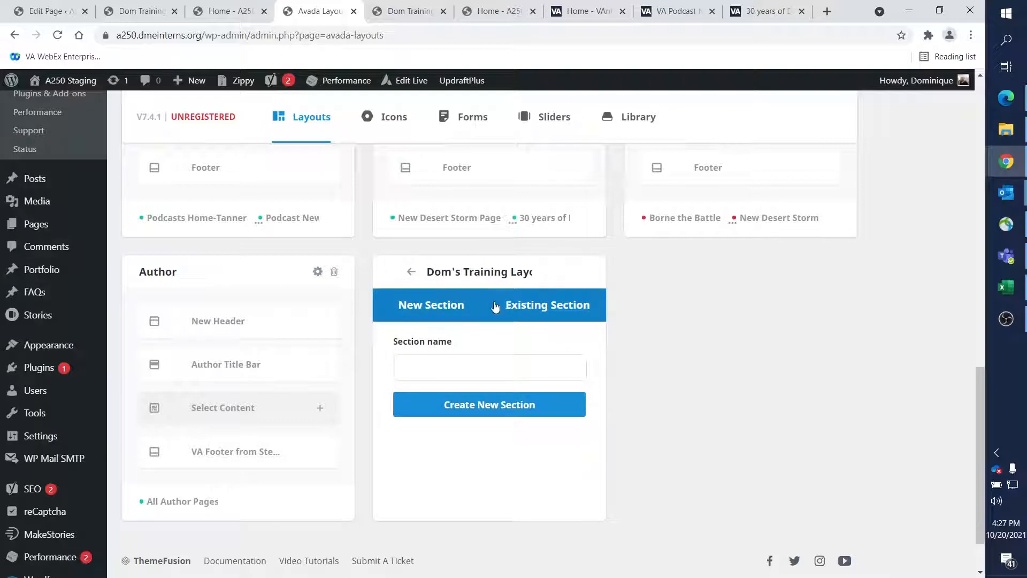
left_click(439, 366)
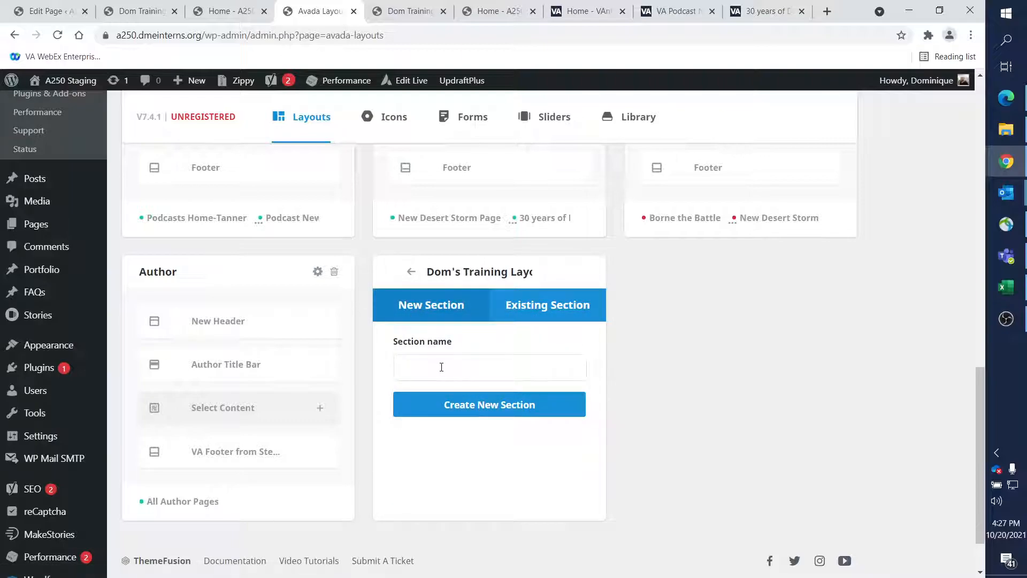
type("Doms Training Content Layout")
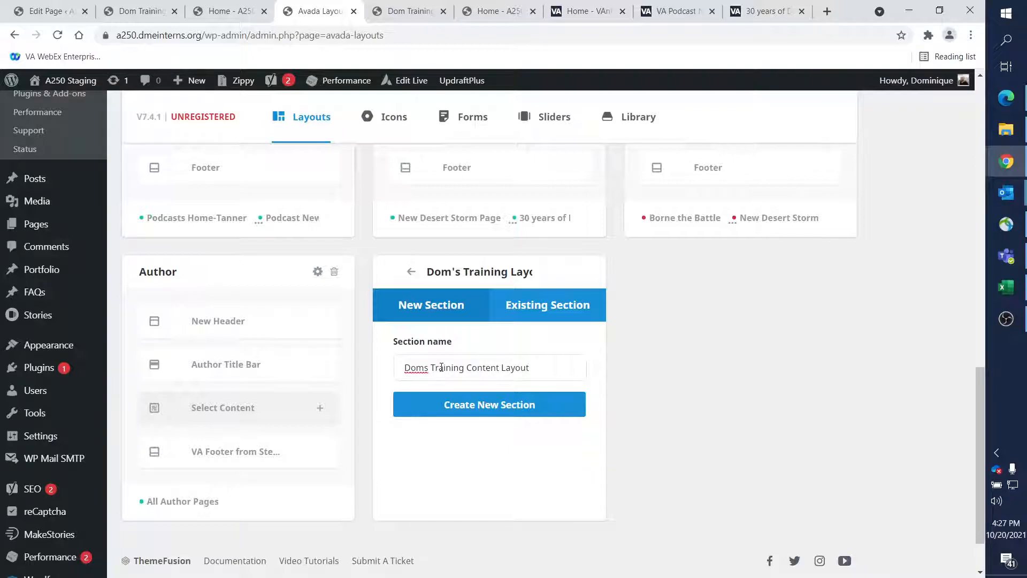
left_click(510, 406)
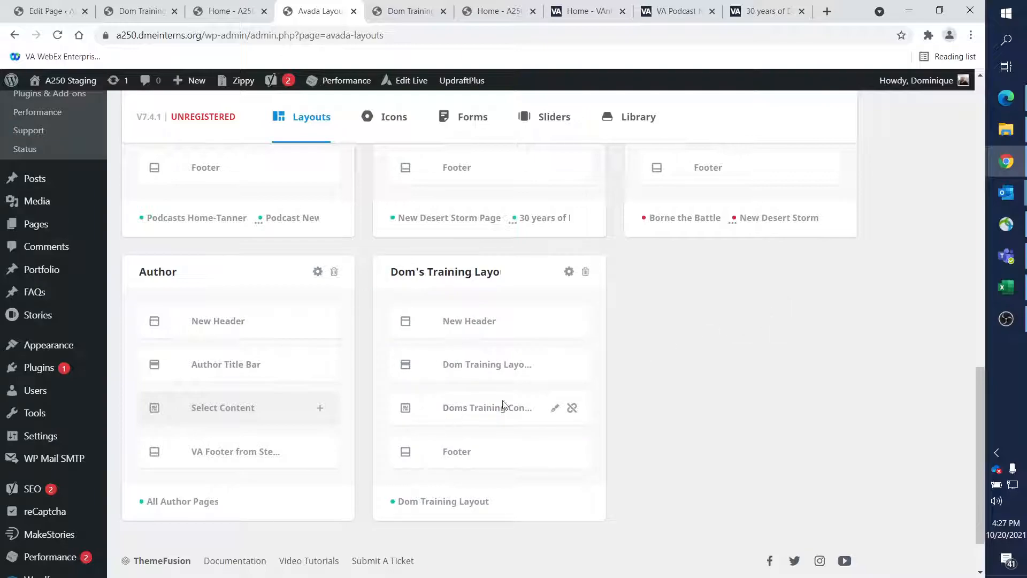
- Open the training layout's new content section for editing in the Avada Live front-end builder
left_click(554, 410)
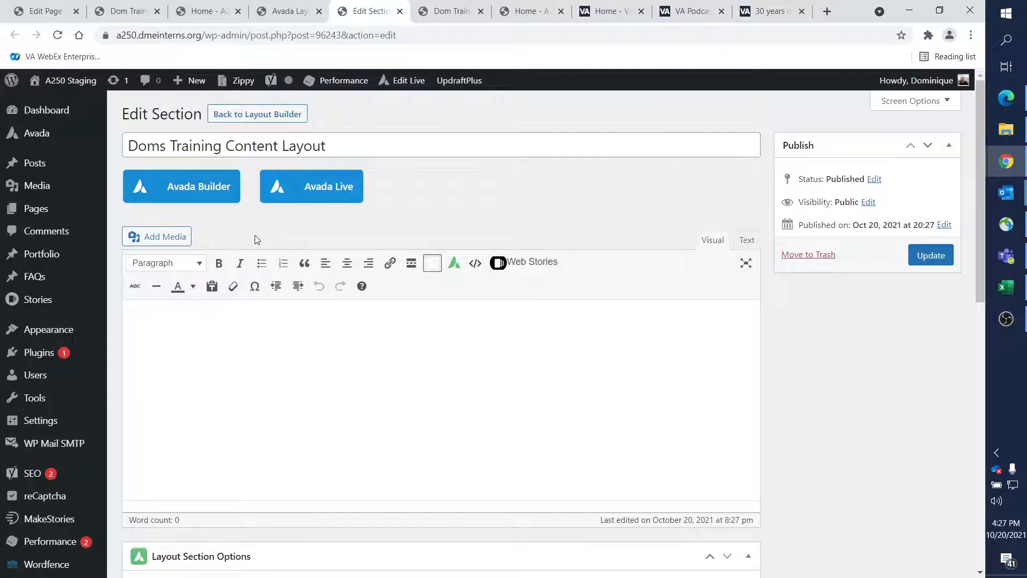
scroll(266, 273, "down", 4)
scroll(364, 353, "up", 4)
left_click(324, 196)
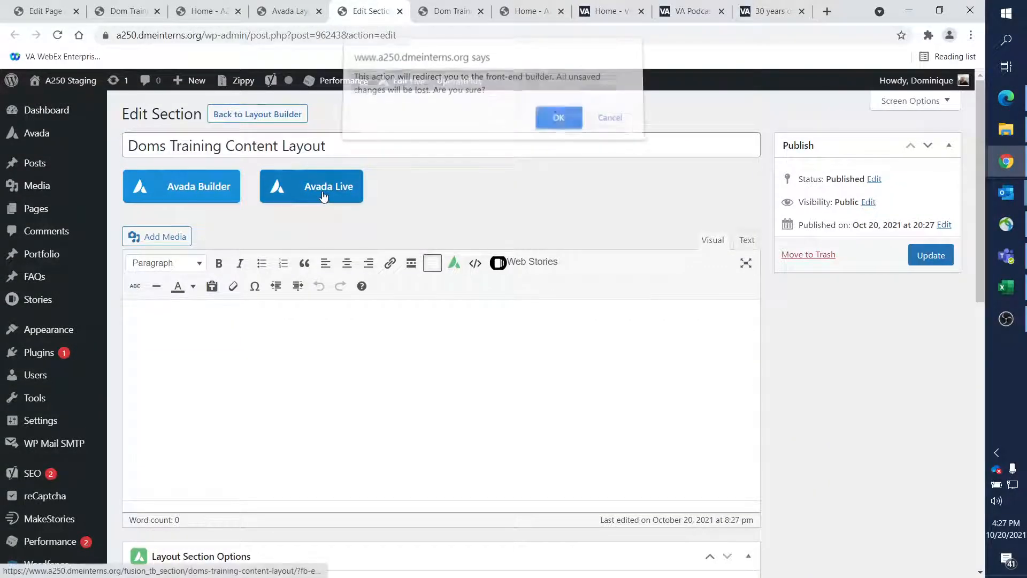
left_click(543, 124)
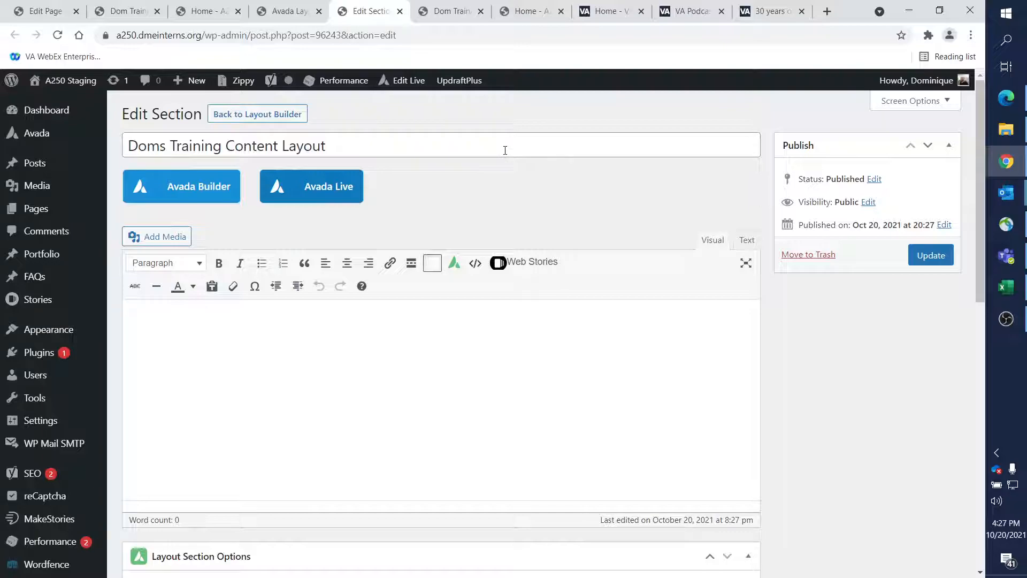
left_click(161, 194)
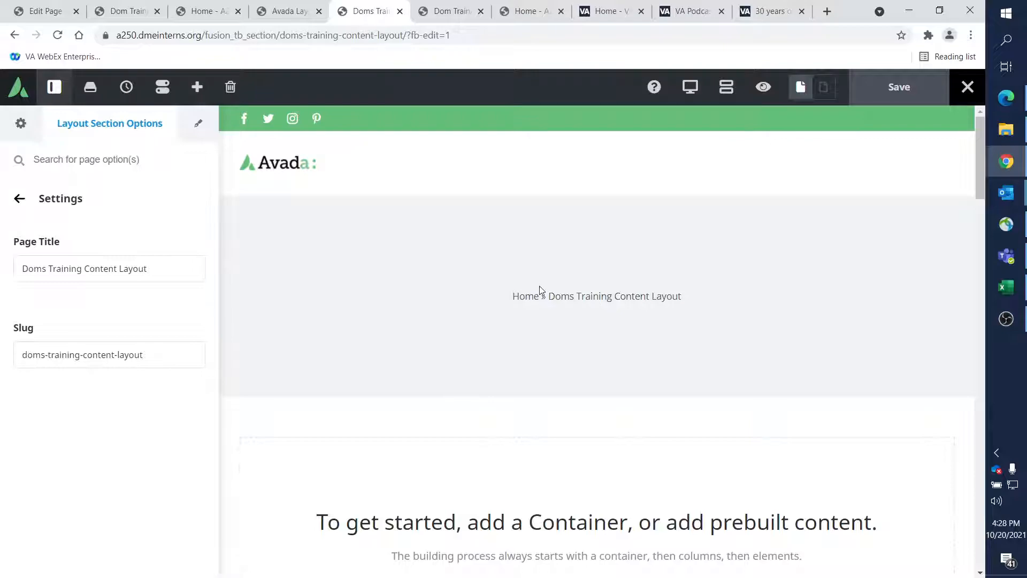
- Add a container with a 2/3 - 1/3 column structure to the empty content section
scroll(588, 305, "down", 5)
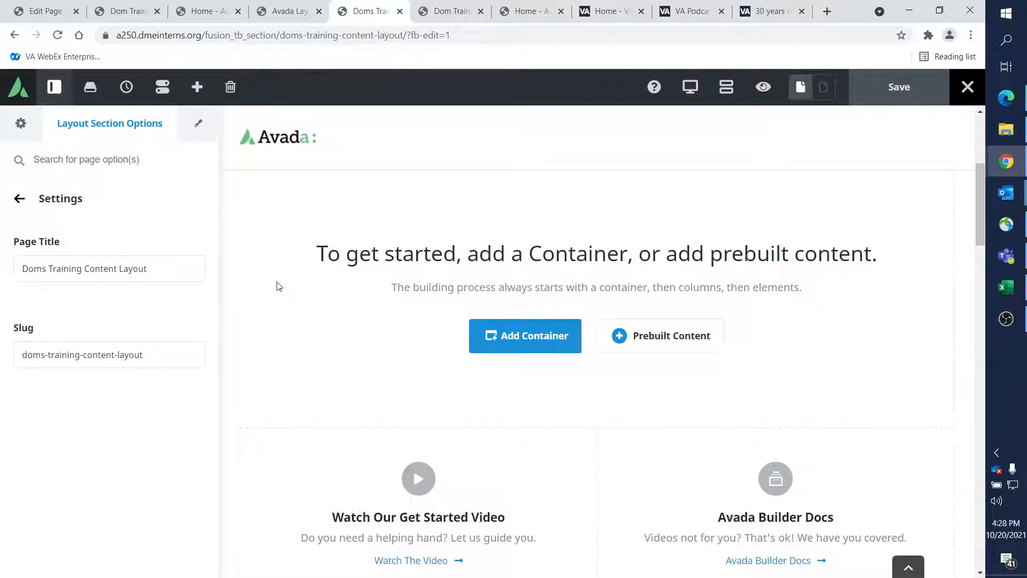
scroll(440, 285, "up", 5)
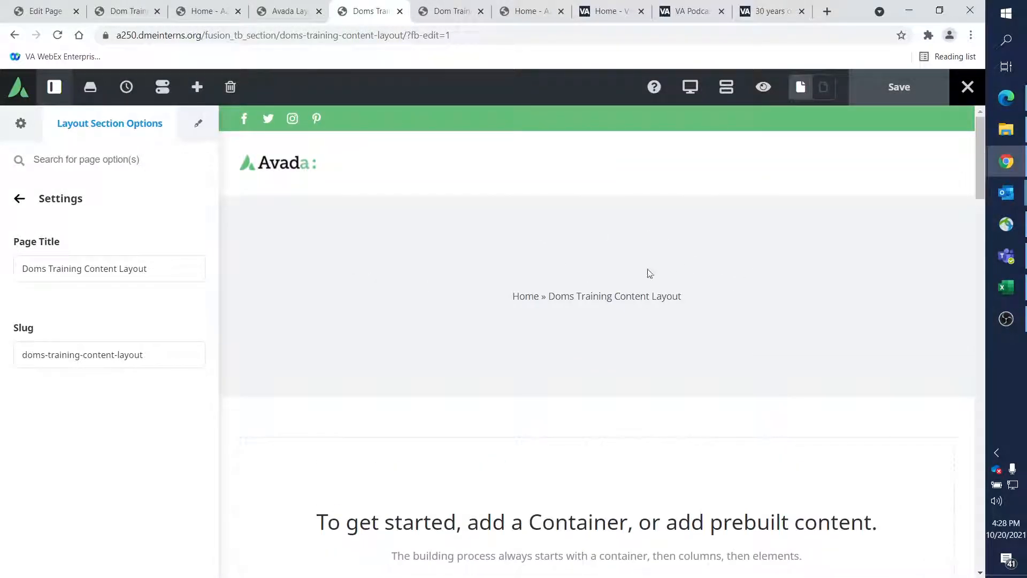
scroll(696, 289, "down", 2)
scroll(615, 230, "up", 2)
scroll(523, 210, "down", 5)
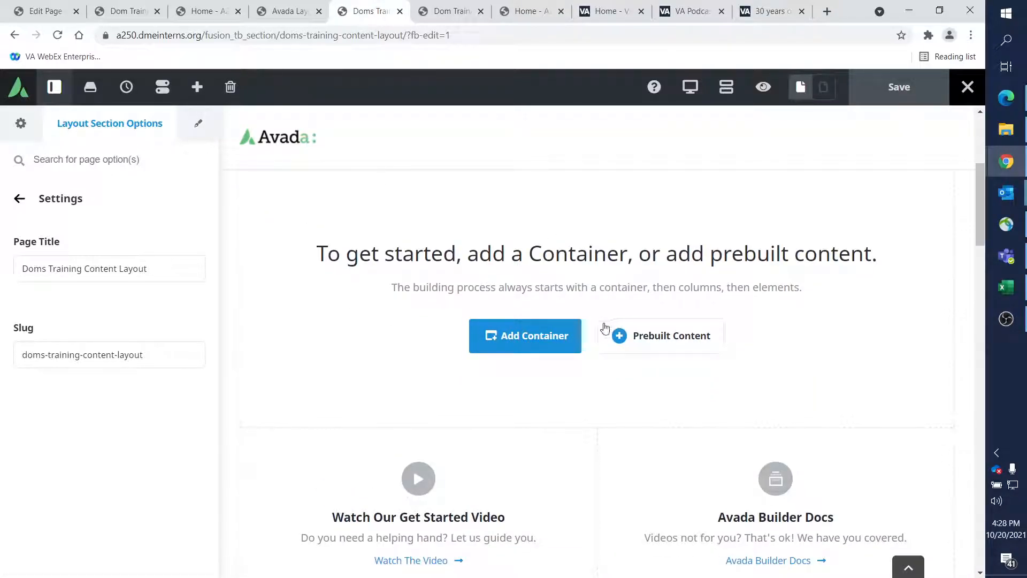
left_click(553, 335)
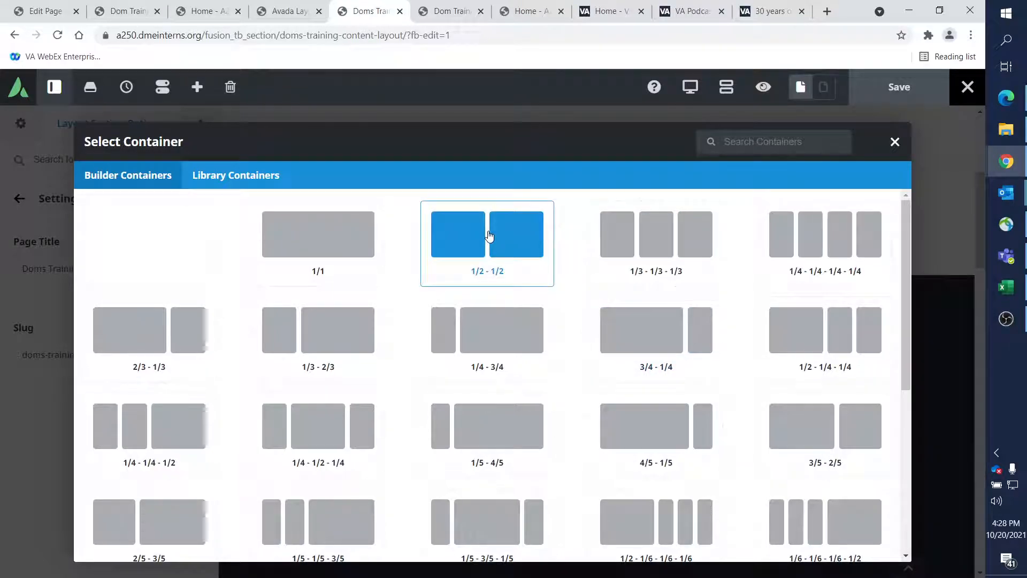
left_click(179, 334)
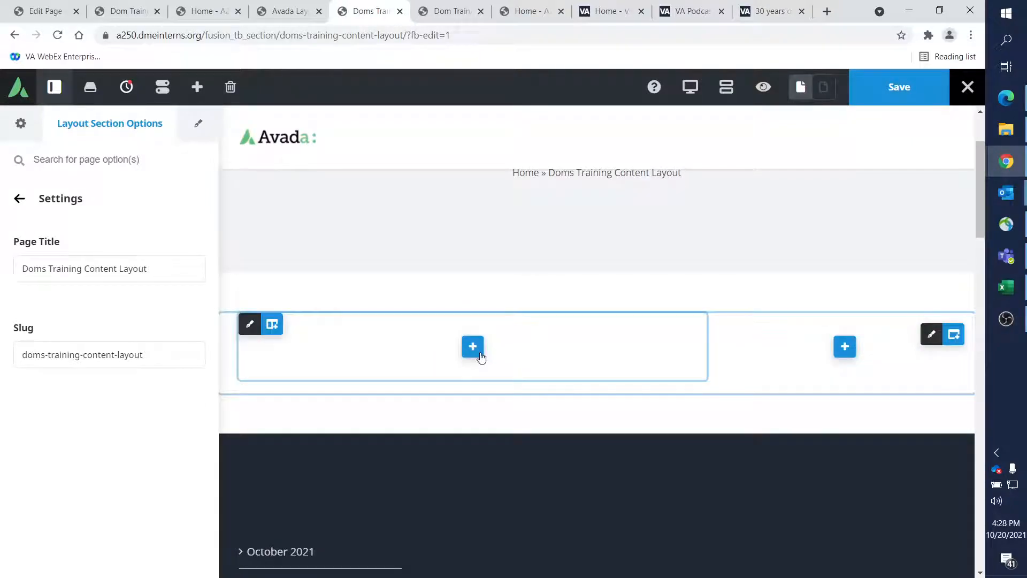
- Add a Post Slider design element to the wide 2/3 column
left_click(480, 355)
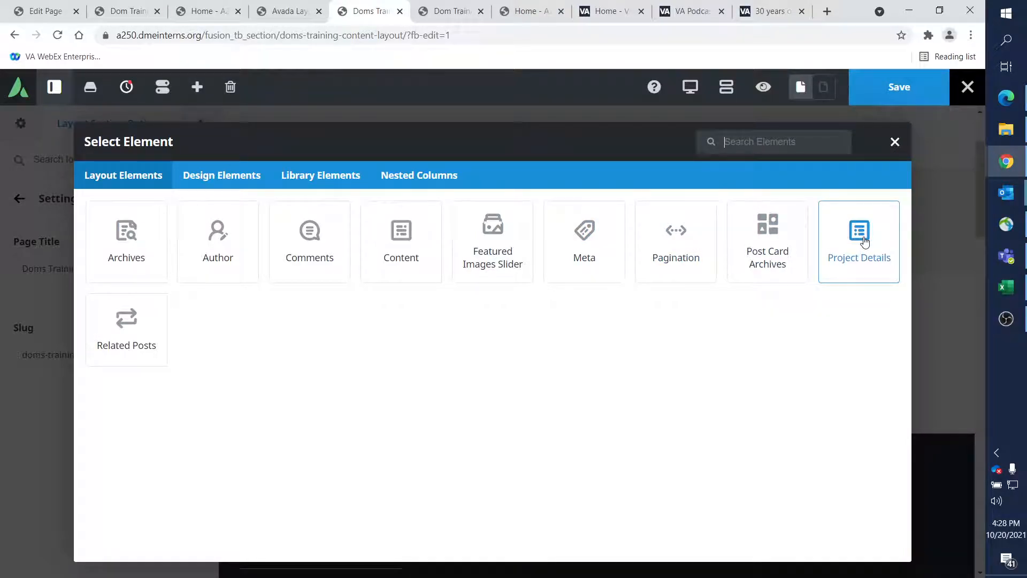
left_click(235, 184)
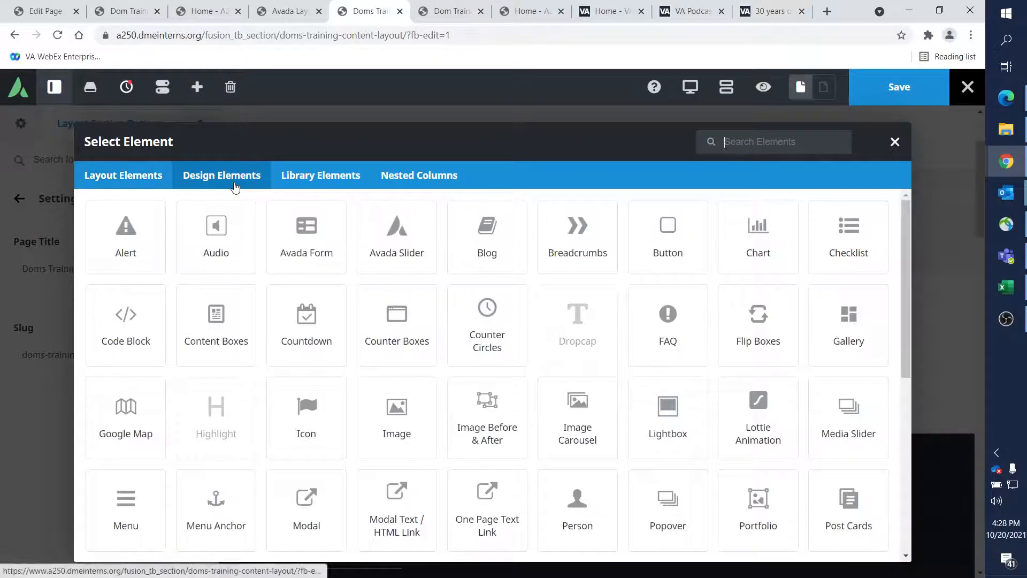
scroll(699, 355, "down", 5)
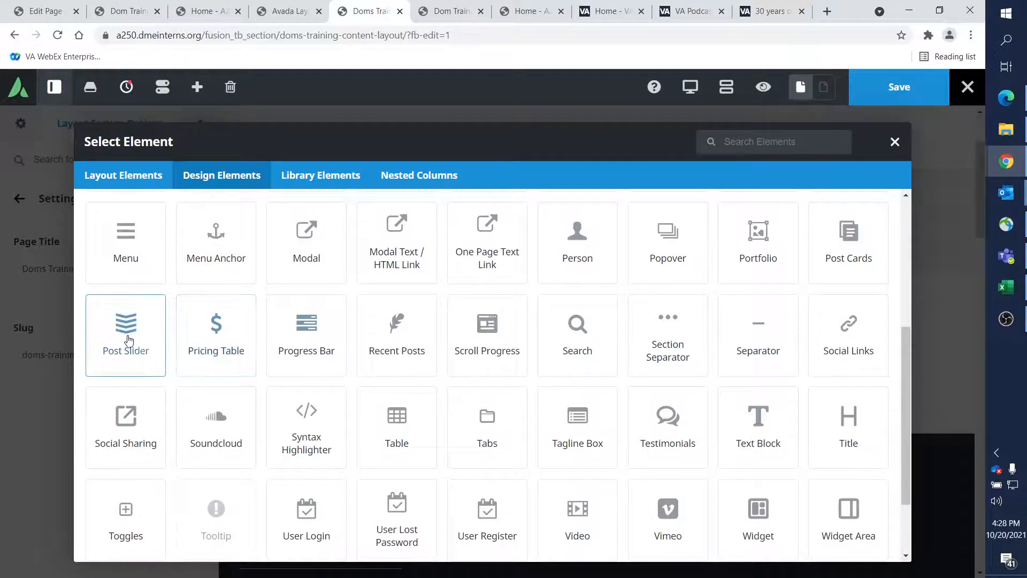
left_click(125, 342)
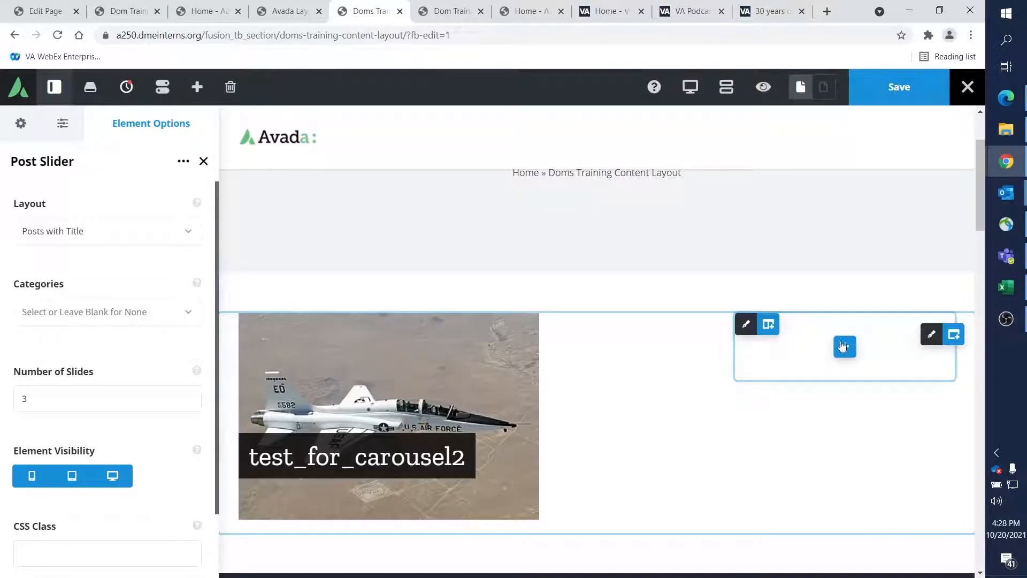
- Add an Archives layout element to the narrow 1/3 column beside the post slider
scroll(856, 476, "down", 2)
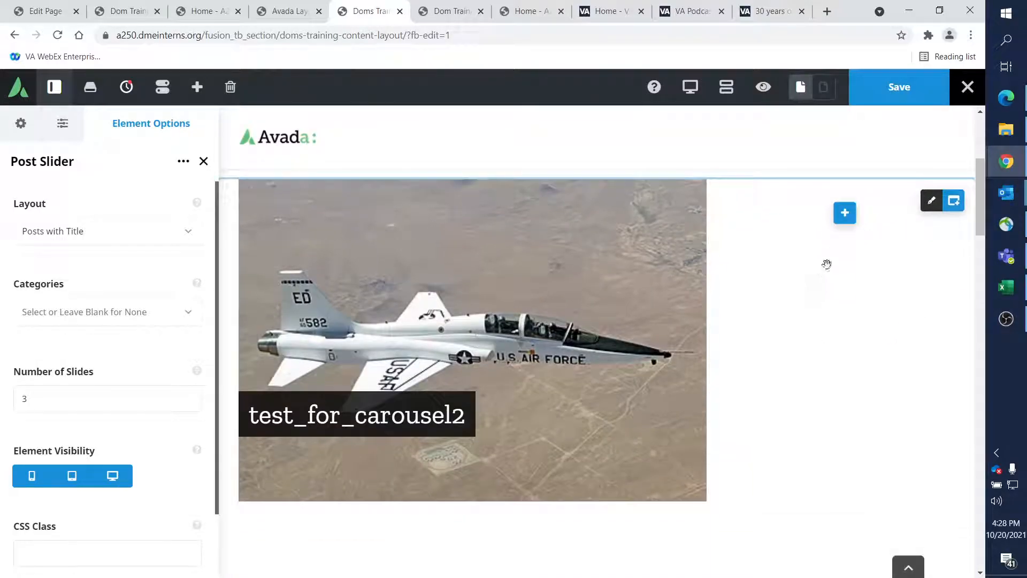
left_click(845, 214)
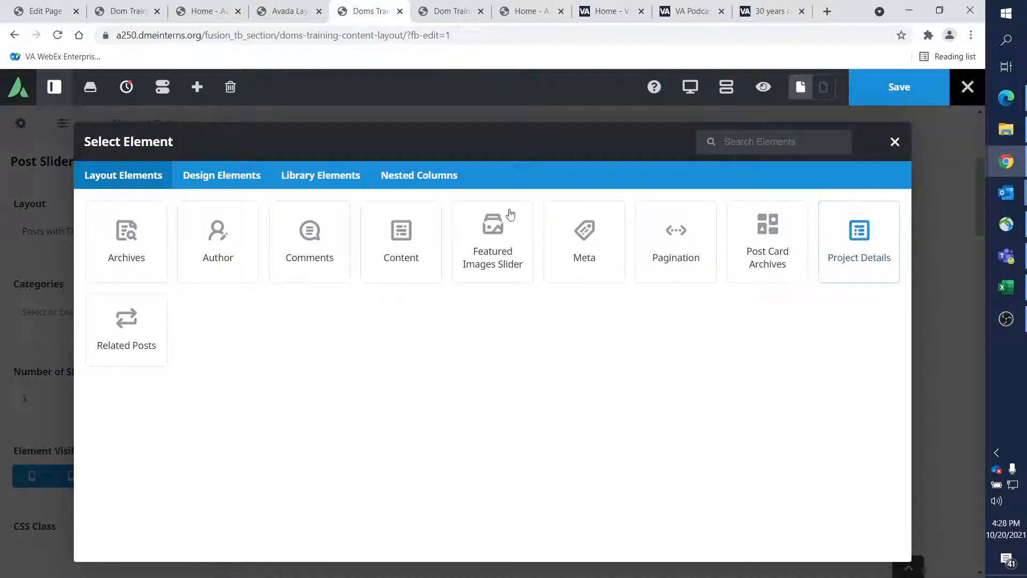
left_click(134, 261)
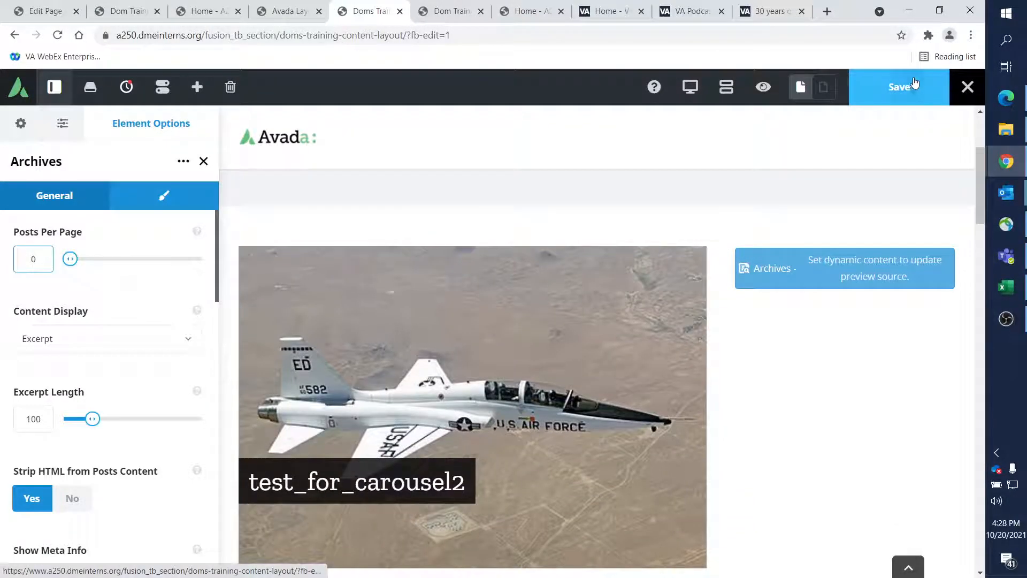
- Save the training content section and reload the live Dom Training Layout page to load the new content
left_click(903, 97)
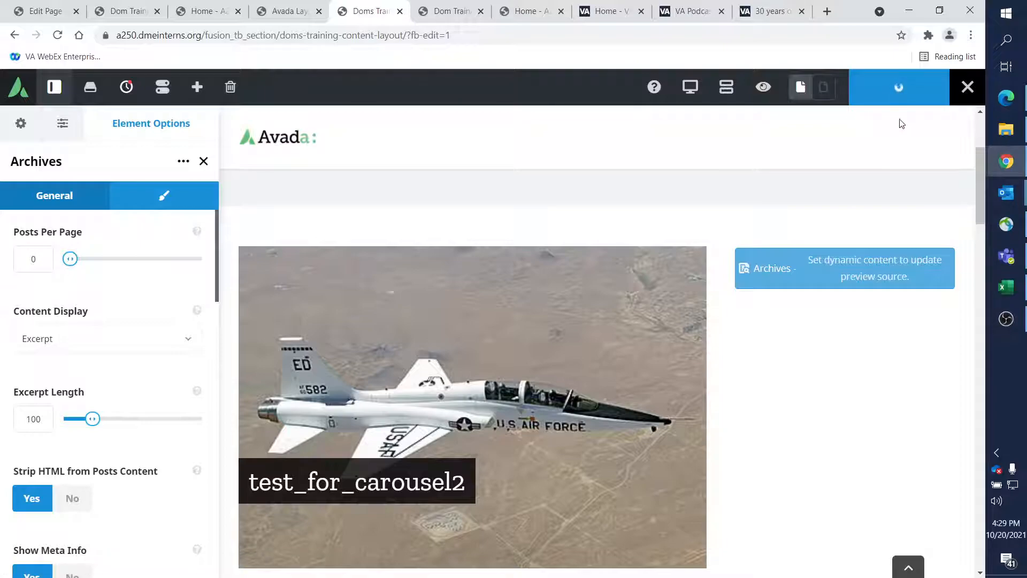
left_click(432, 9)
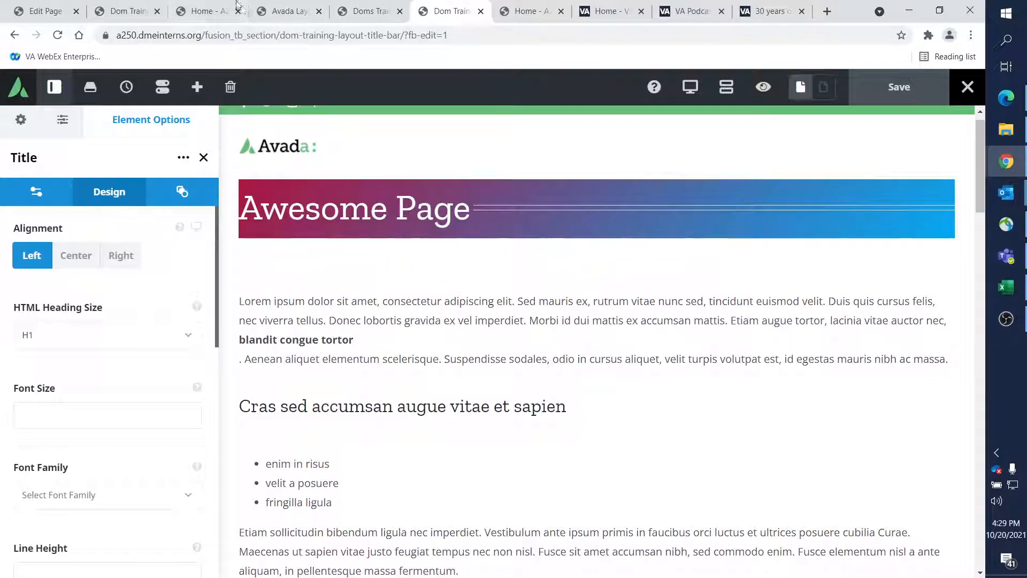
left_click(363, 12)
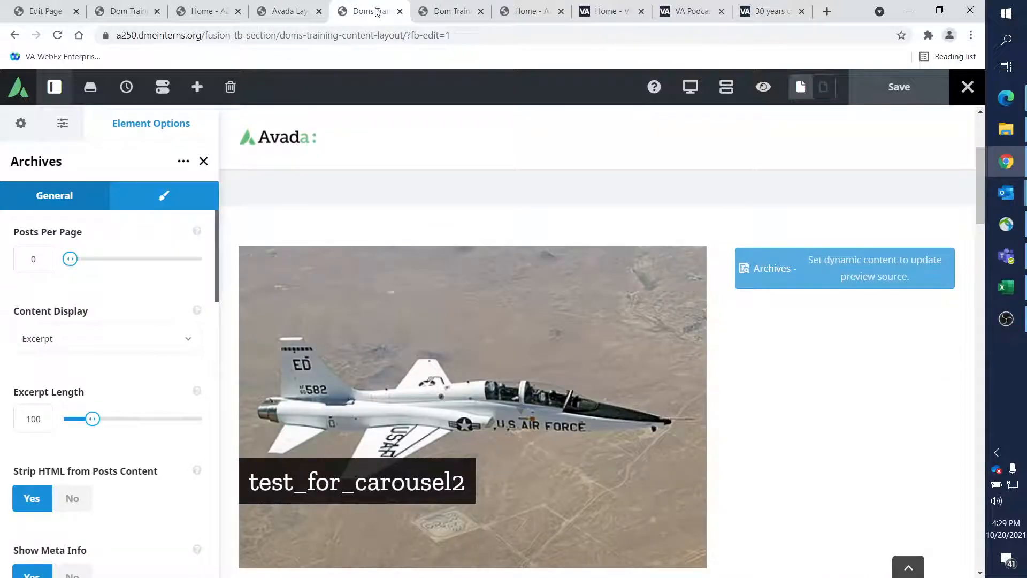
left_click(131, 10)
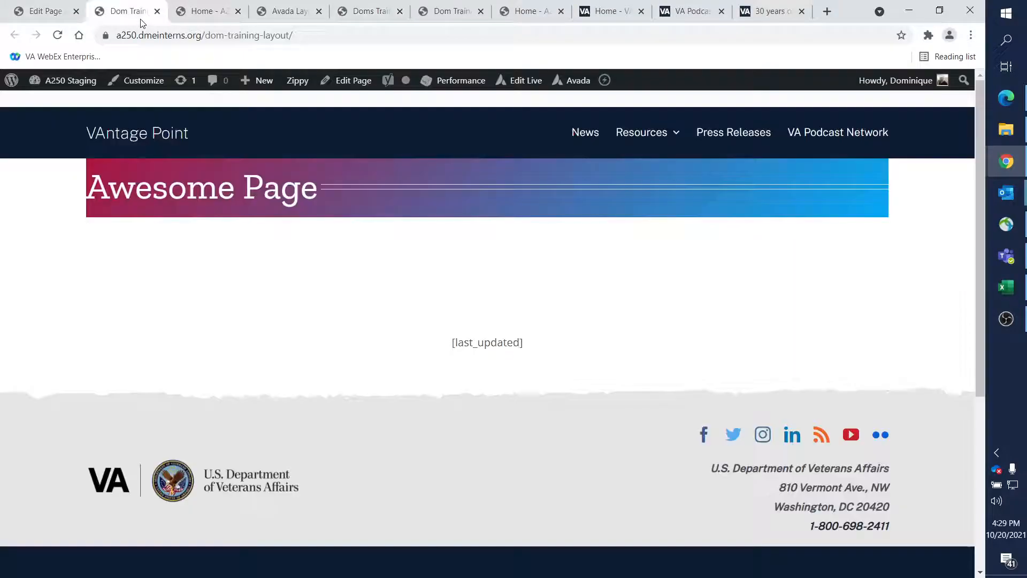
left_click(58, 35)
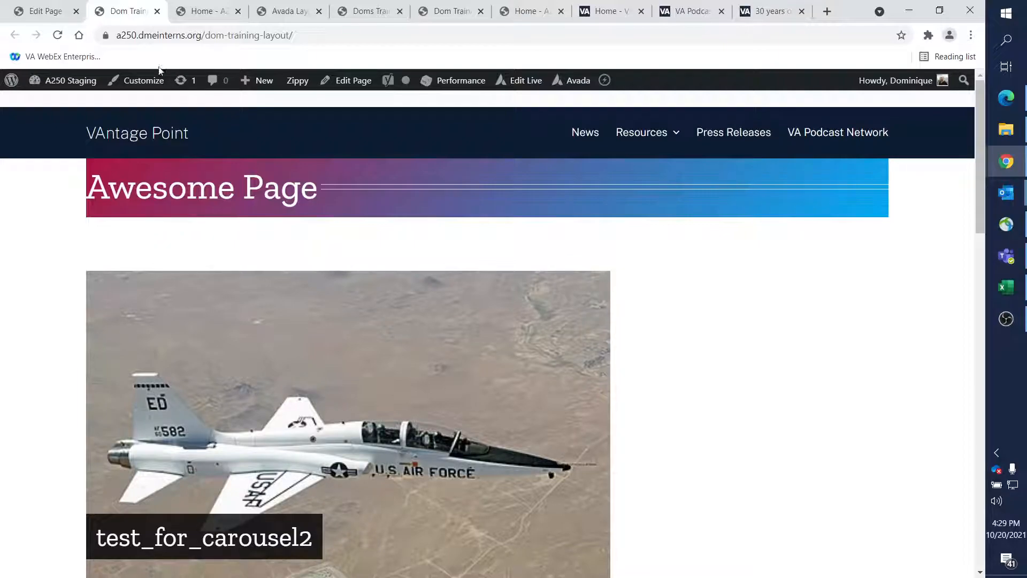
- Check the post slider on the live training page by cycling through its slides and examining the surrounding page layout
scroll(883, 421, "down", 6)
scroll(863, 296, "up", 5)
scroll(846, 280, "down", 6)
scroll(637, 291, "up", 5)
scroll(551, 191, "down", 2)
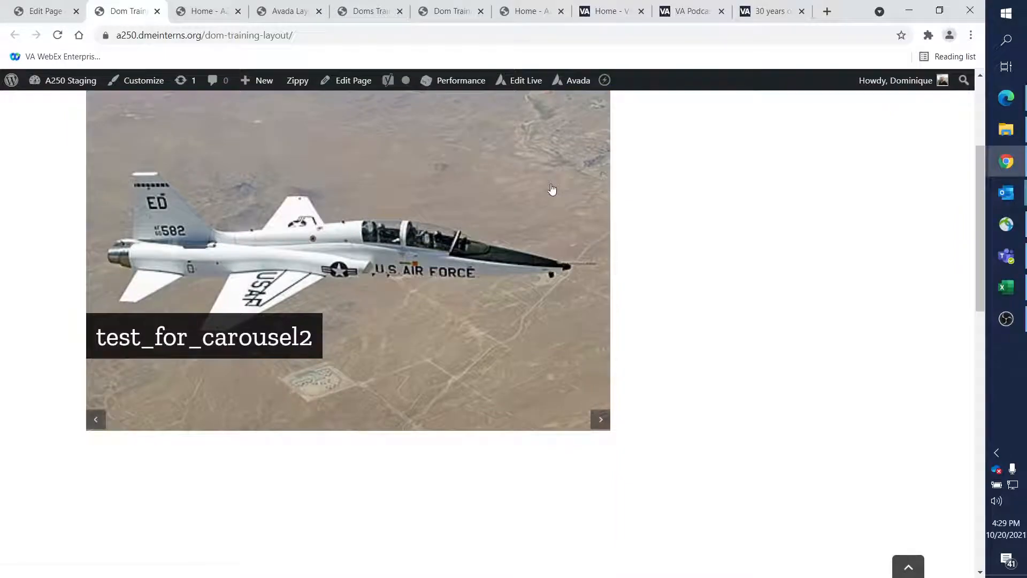
left_click(600, 421)
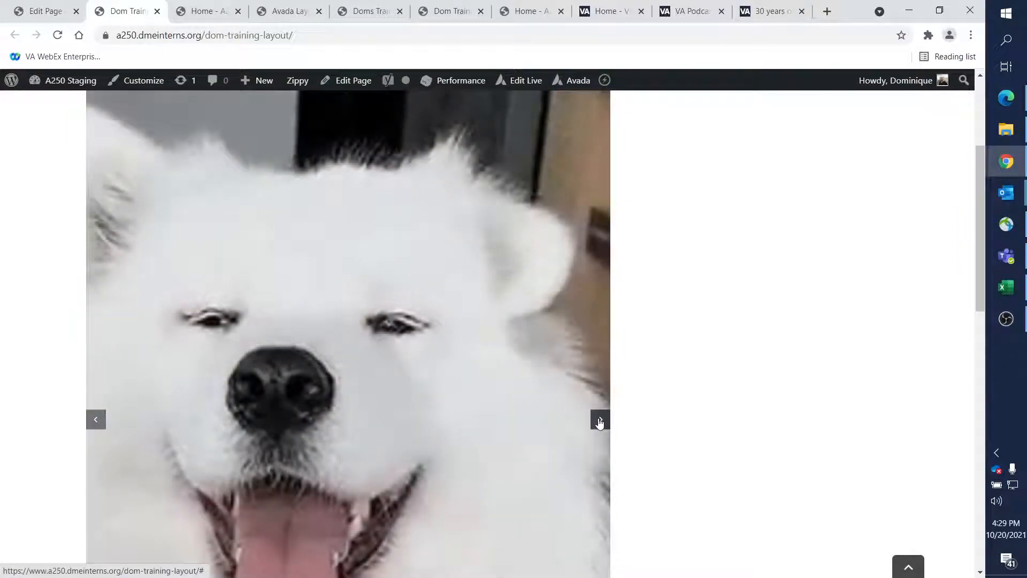
left_click(599, 421)
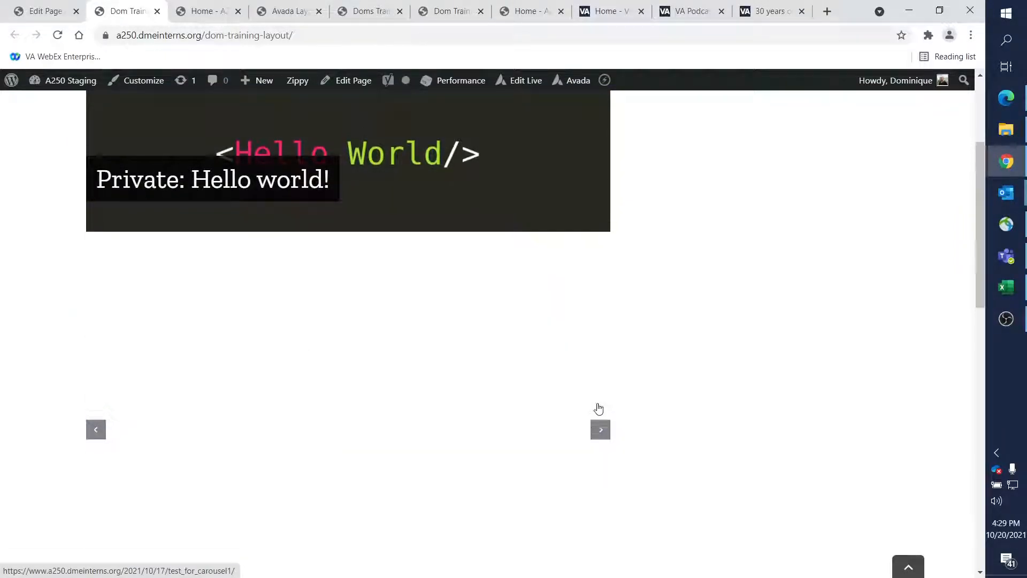
scroll(615, 355, "up", 3)
scroll(476, 431, "down", 3)
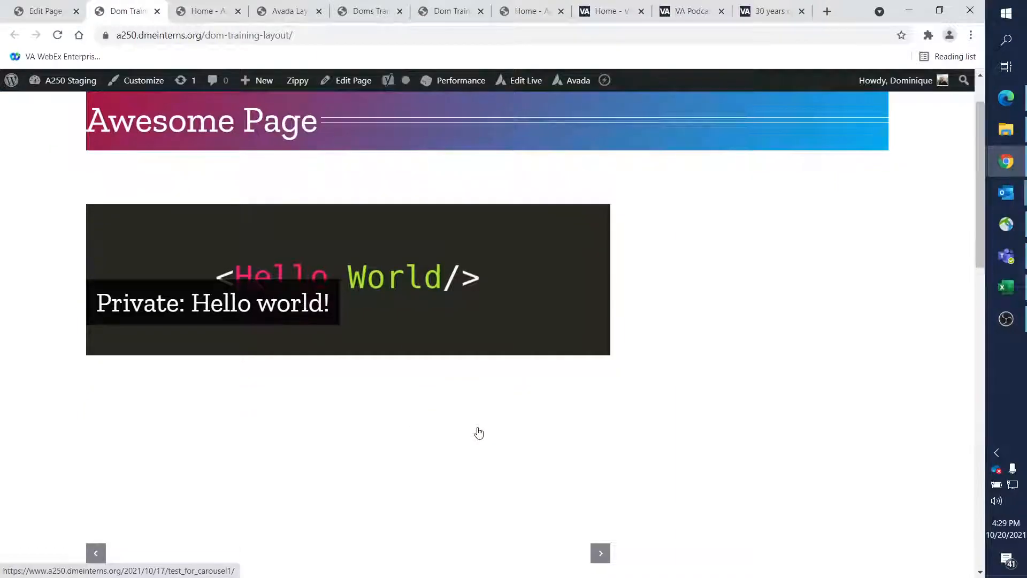
left_click(600, 422)
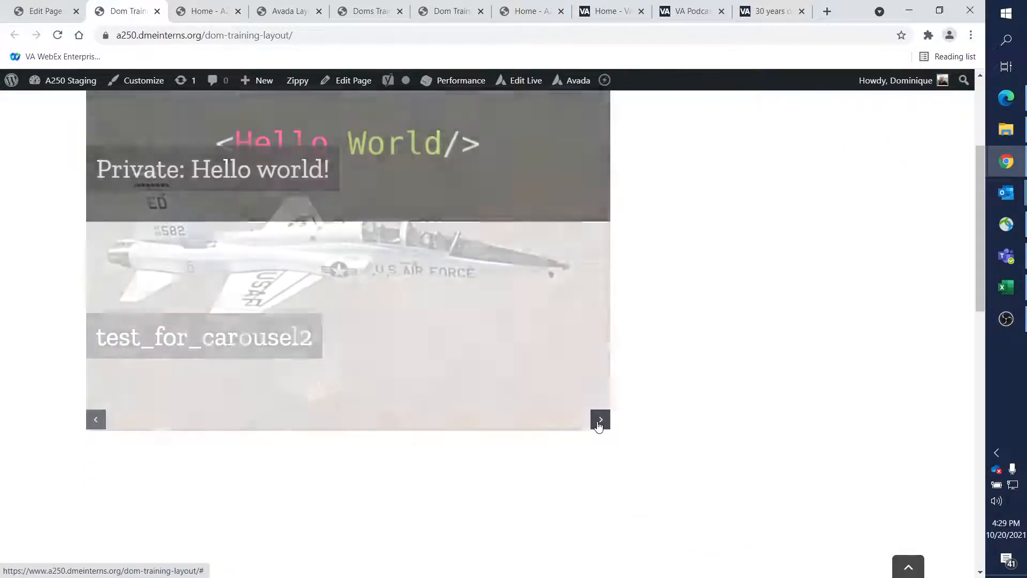
left_click(600, 422)
left_click(599, 422)
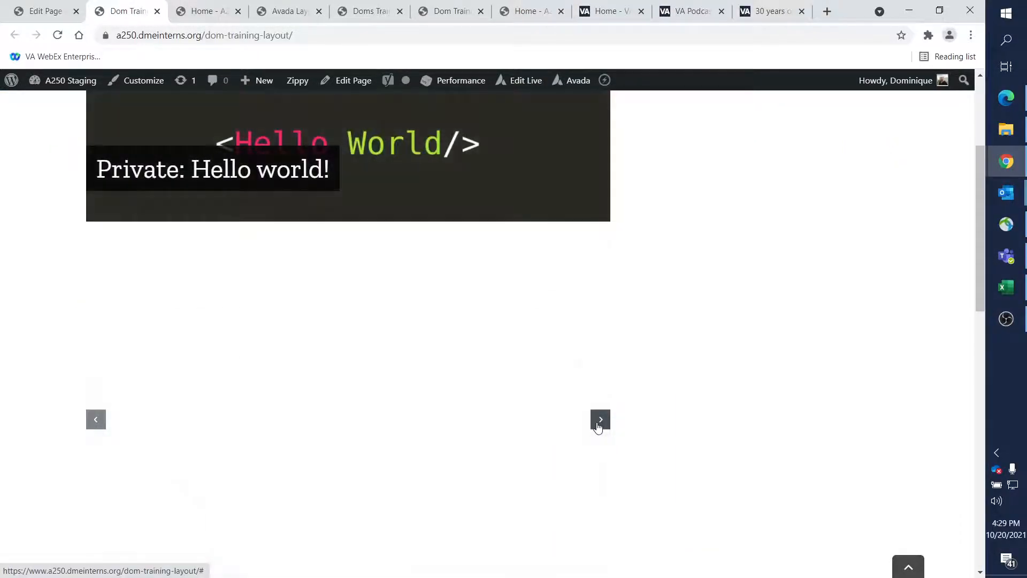
scroll(598, 422, "up", 3)
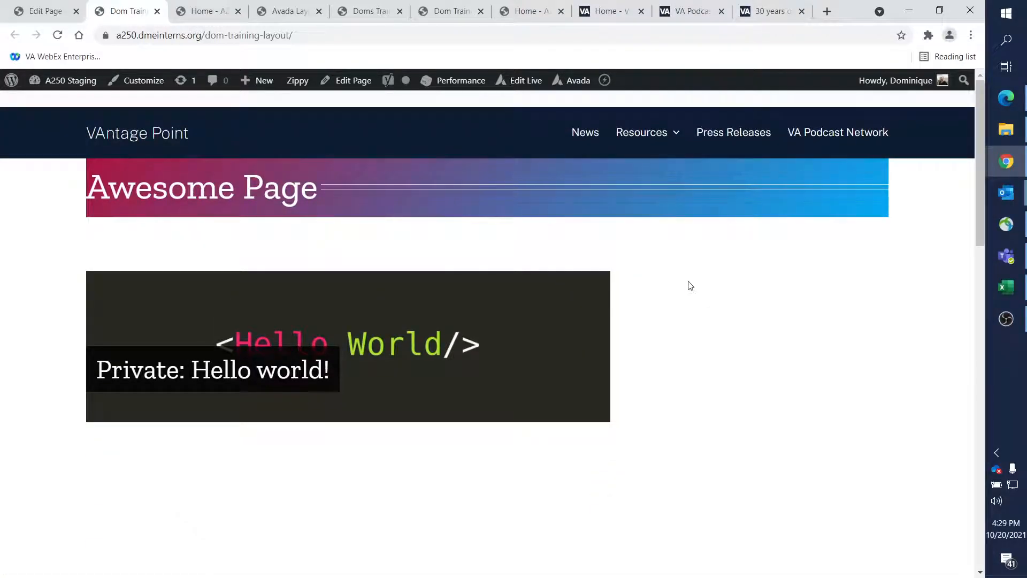
scroll(690, 283, "down", 2)
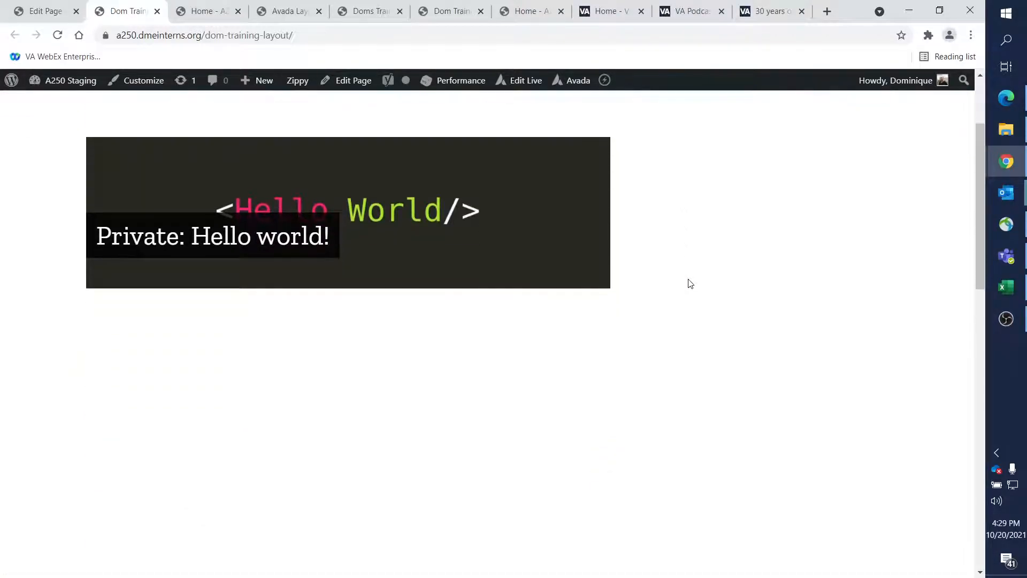
scroll(435, 270, "up", 2)
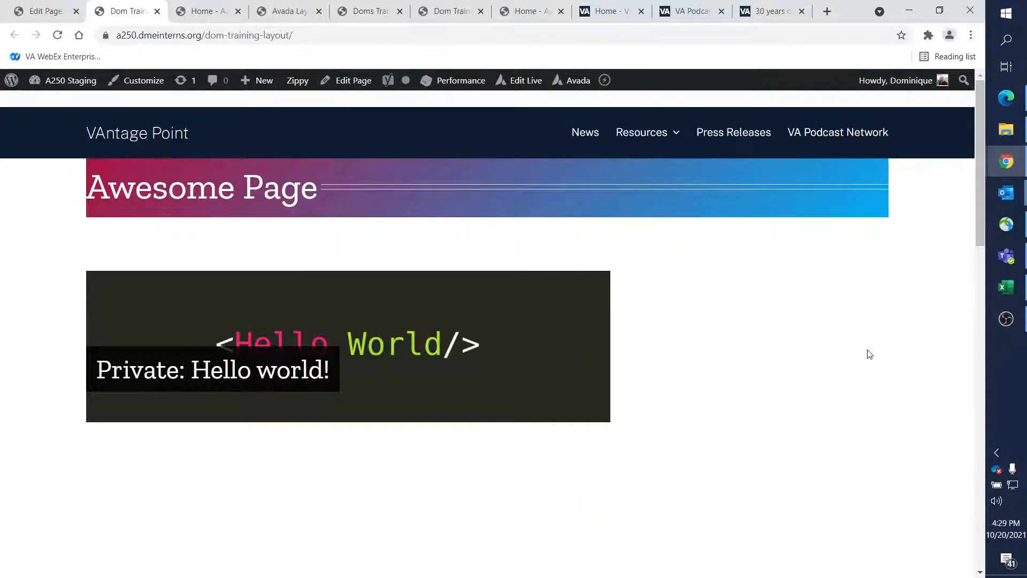
scroll(872, 328, "down", 6)
scroll(874, 314, "up", 6)
- Return to the content section in the live builder and review the Archives element's general options
left_click(369, 11)
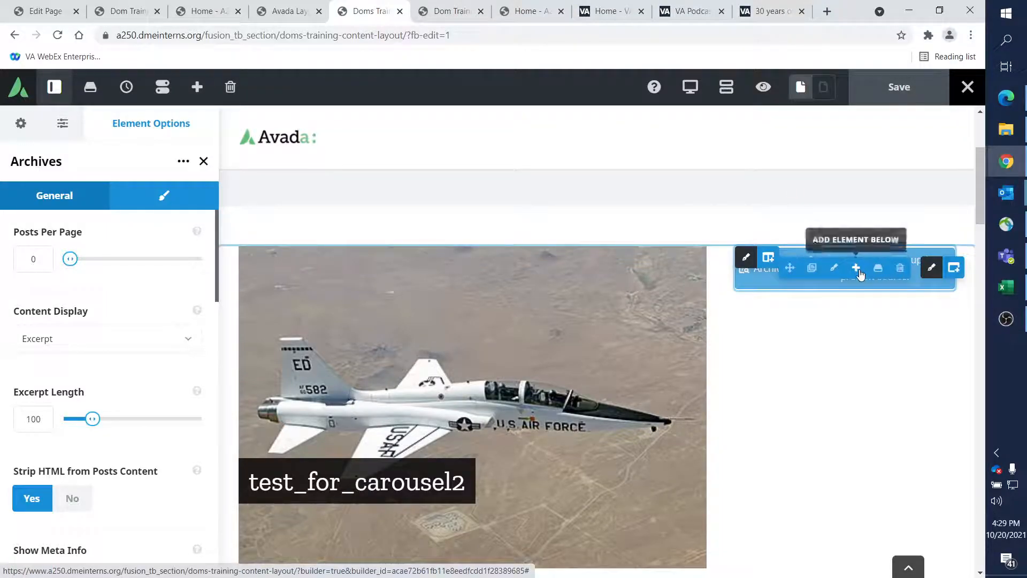
mouse_move(824, 279)
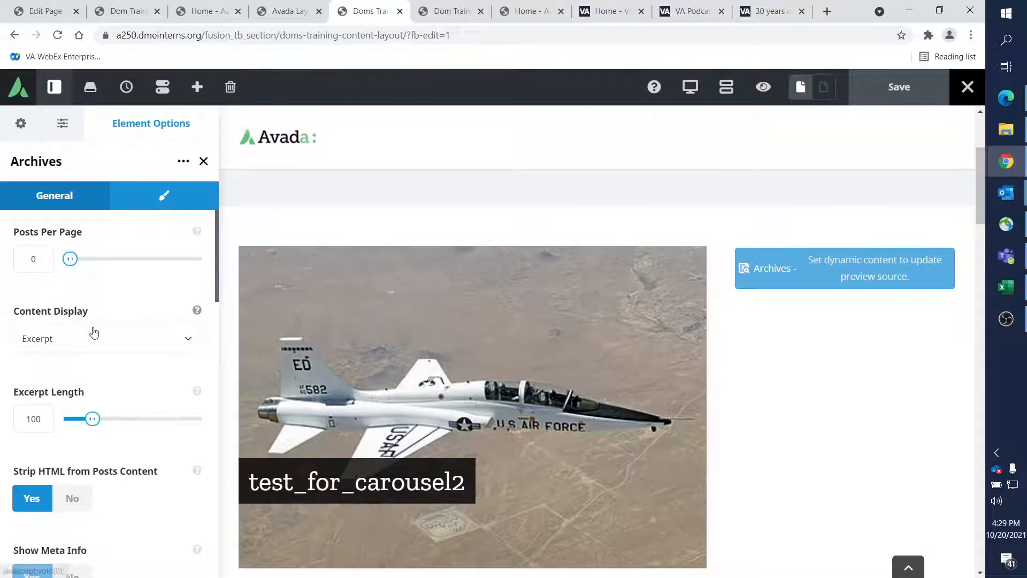
scroll(99, 357, "down", 10)
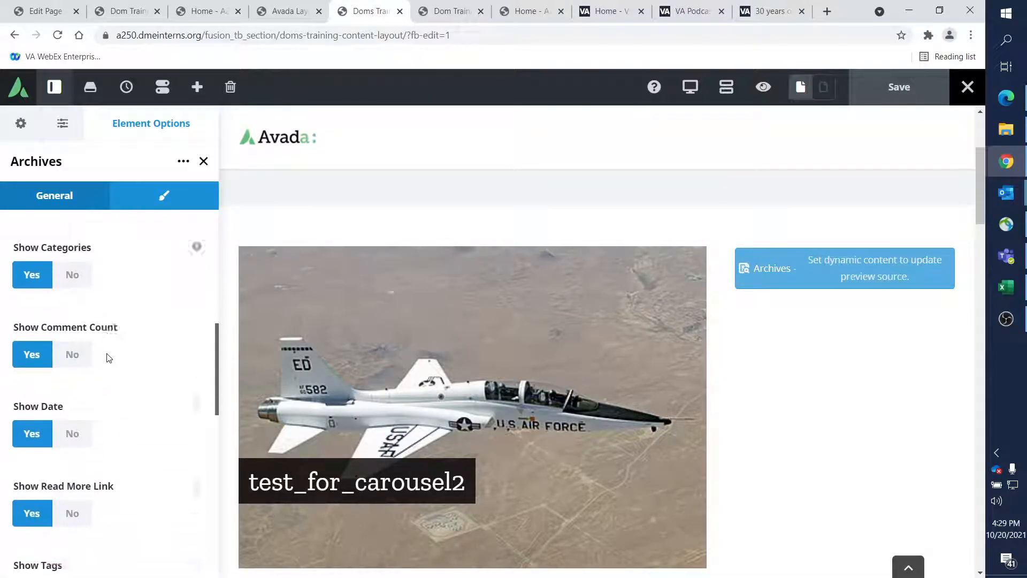
scroll(108, 359, "down", 4)
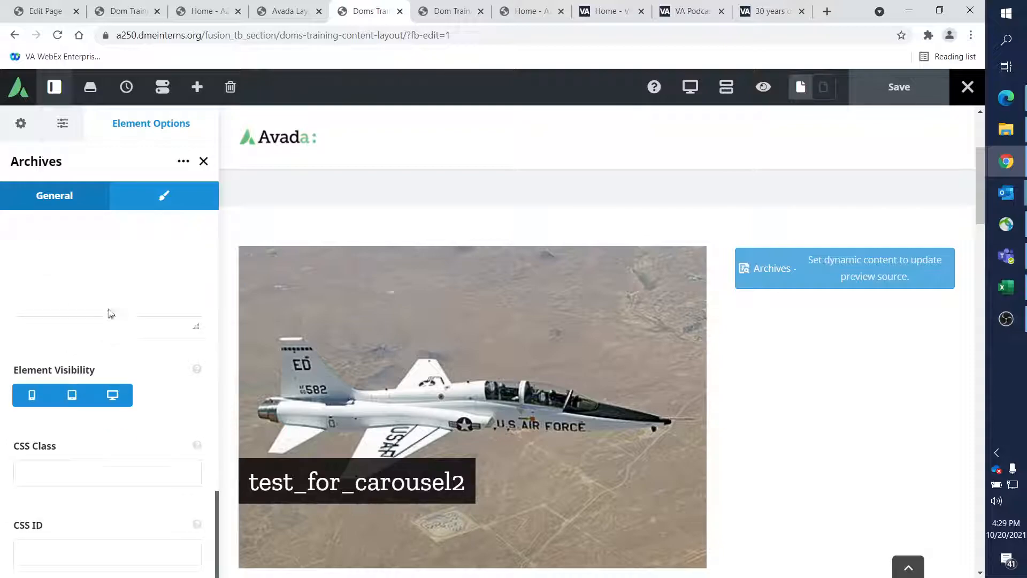
scroll(110, 350, "up", 3)
scroll(109, 347, "up", 4)
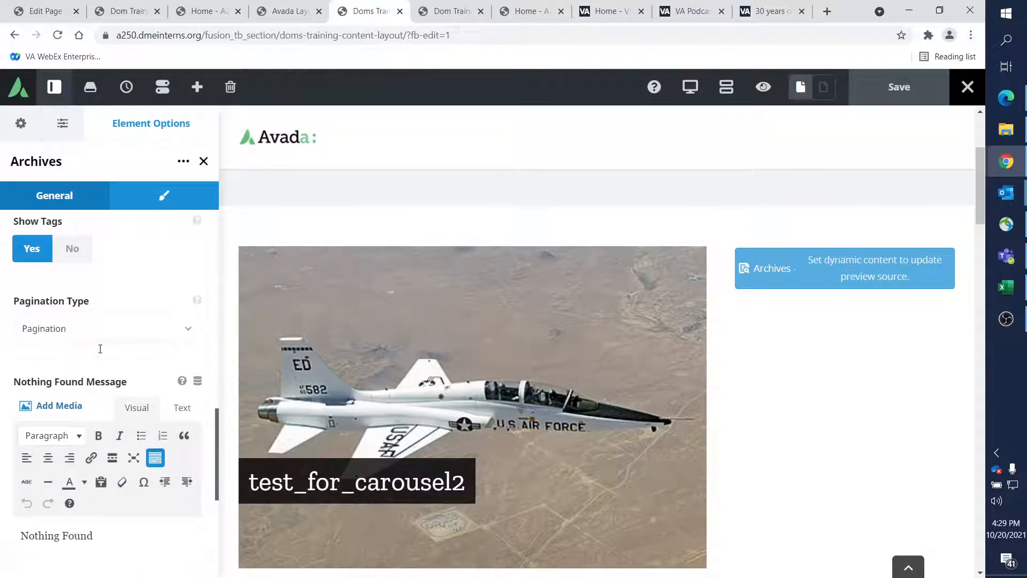
scroll(100, 349, "down", 5)
scroll(99, 343, "up", 10)
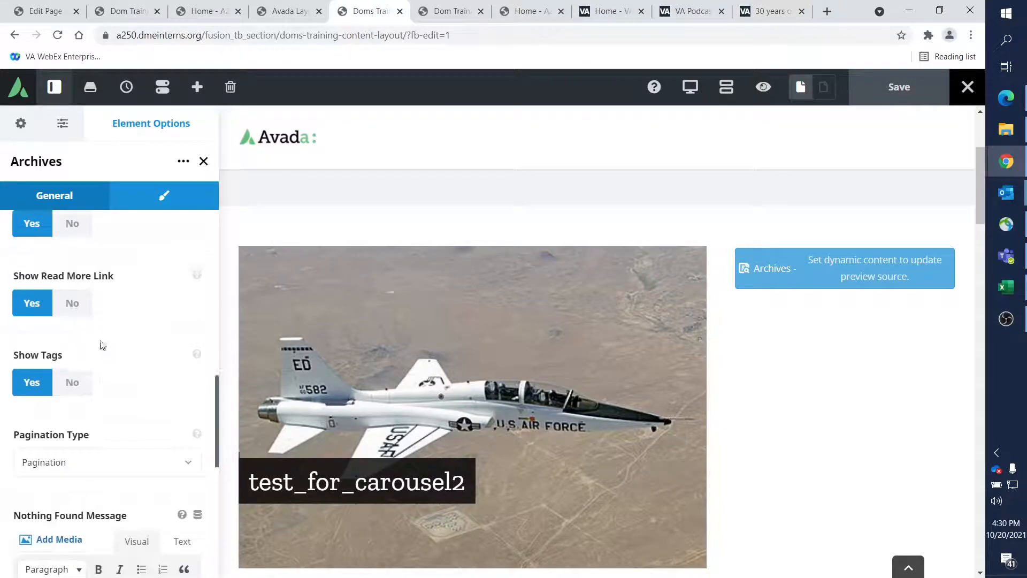
scroll(99, 334, "up", 4)
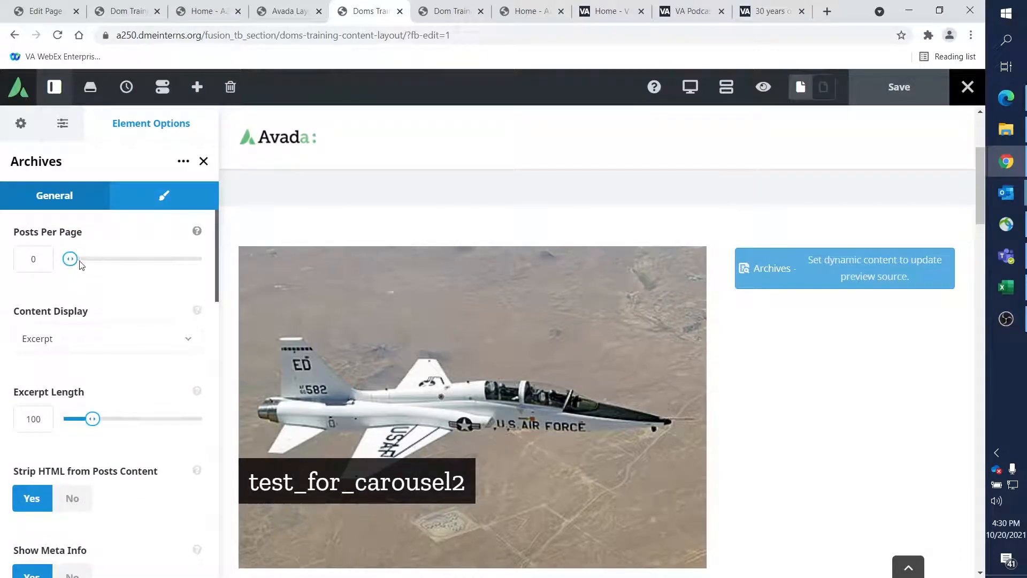
- Set the Archives element's posts per page to 3 and save the content section
left_click_drag(74, 257, 84, 258)
left_click_drag(84, 258, 86, 259)
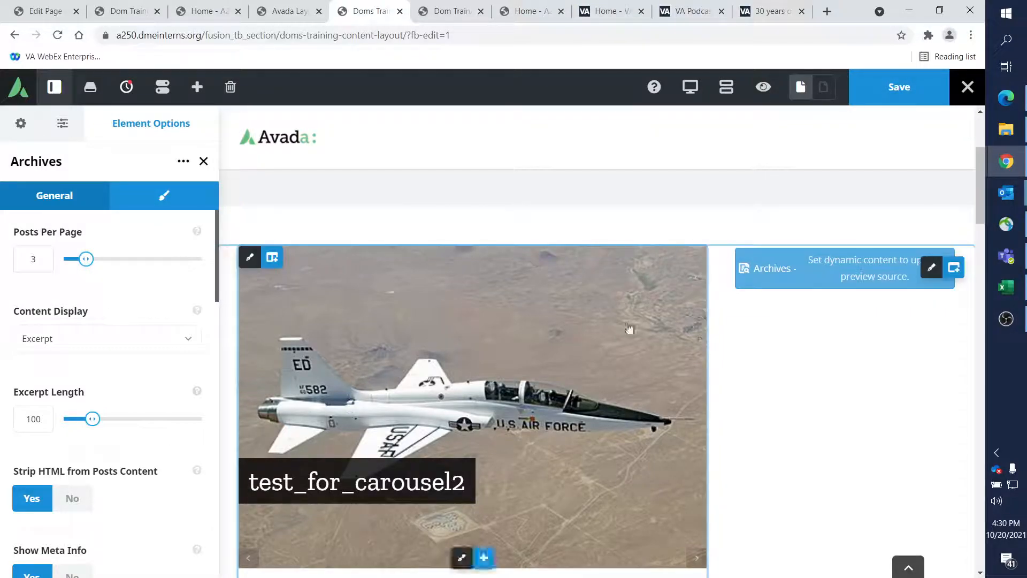
left_click(886, 100)
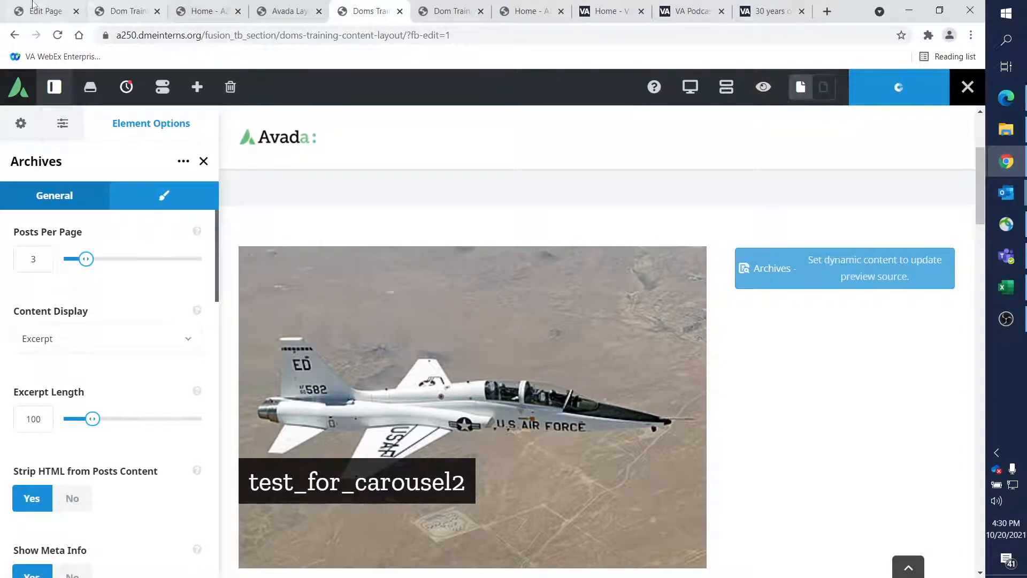
- Reload the live training page and check the narrow column beside the slider for archive posts
left_click(124, 11)
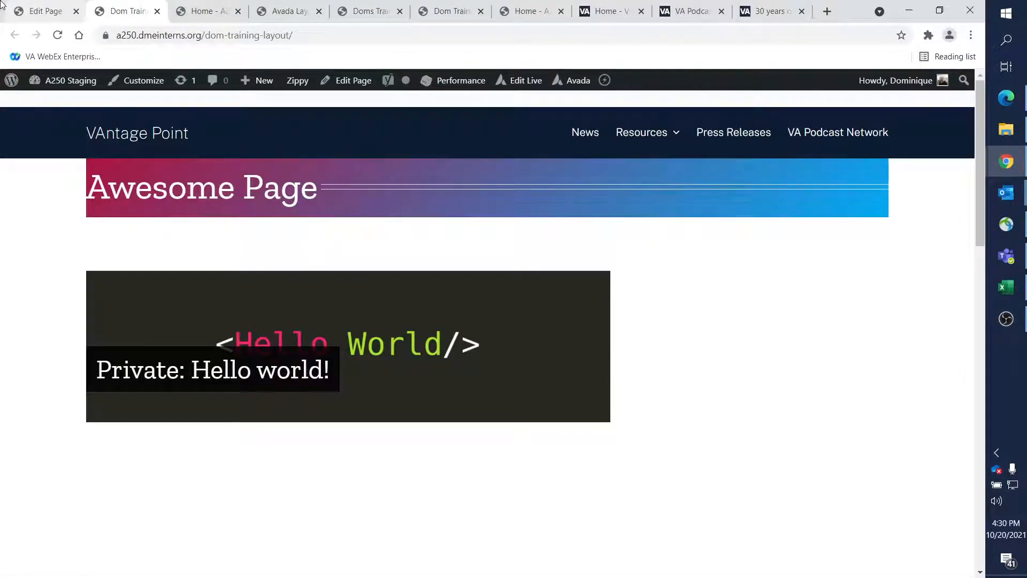
left_click(55, 37)
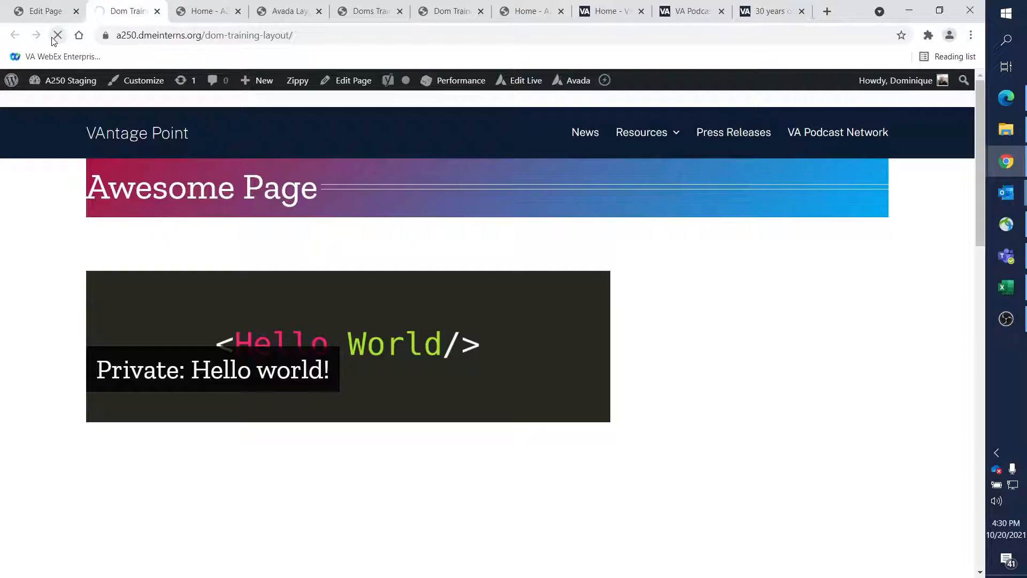
scroll(851, 326, "down", 5)
scroll(848, 322, "down", 8)
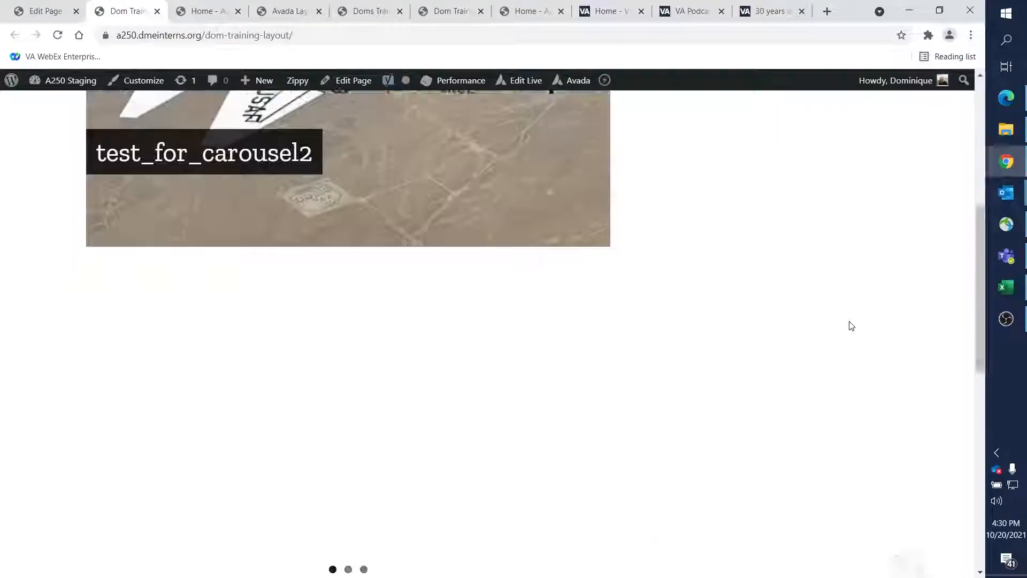
scroll(840, 312, "up", 14)
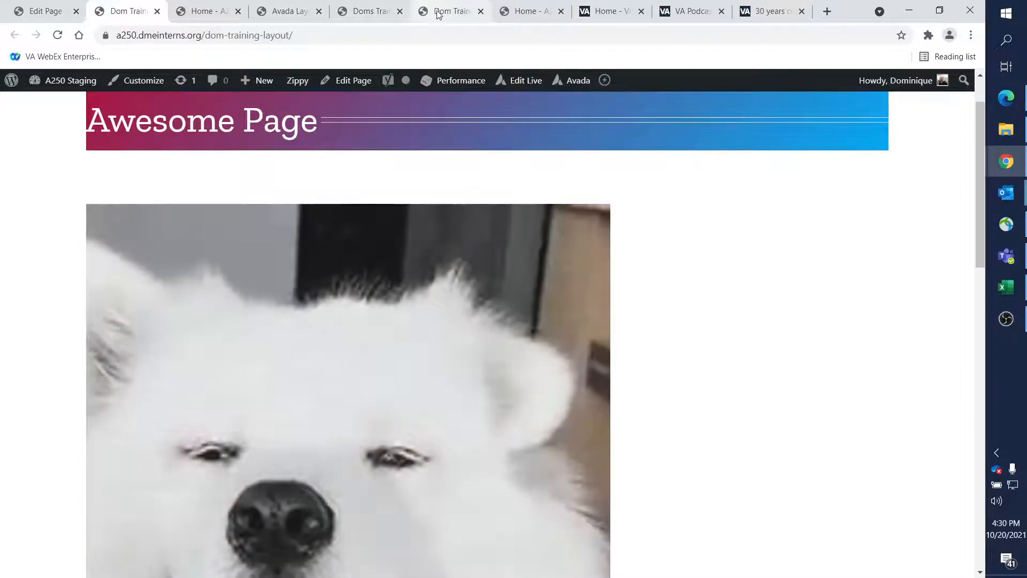
- In the content section's Post Slider options, try filtering the slides by the #VetResources category, then by #LiveWholeHealth
left_click(431, 11)
left_click(353, 12)
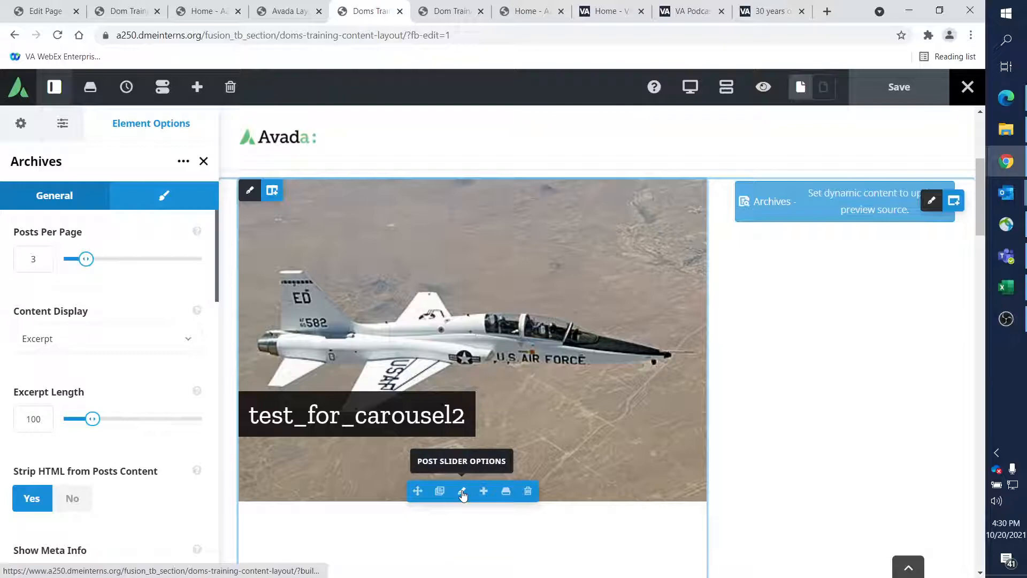
left_click(463, 493)
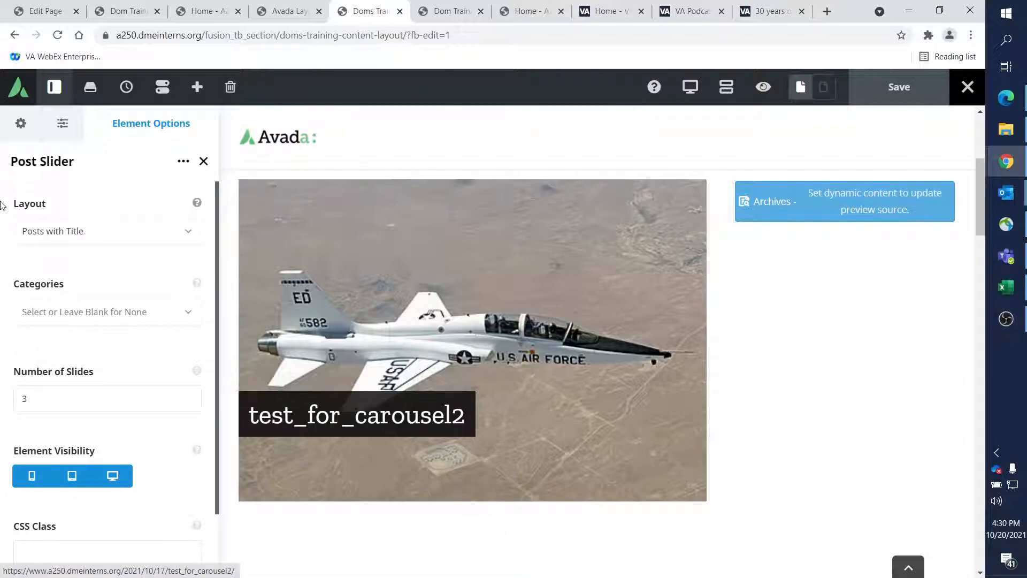
left_click(187, 315)
left_click(68, 394)
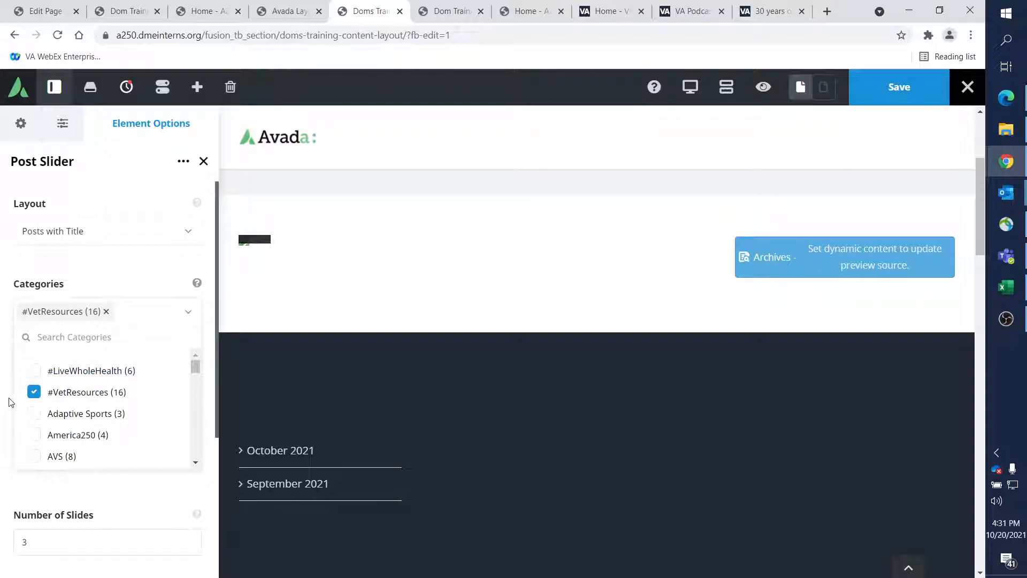
left_click(34, 392)
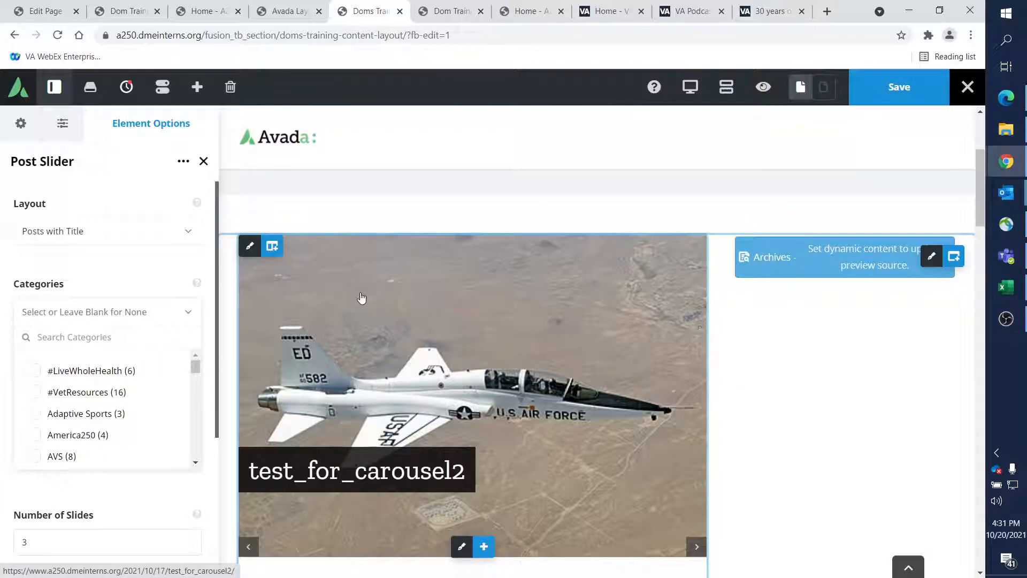
left_click(47, 380)
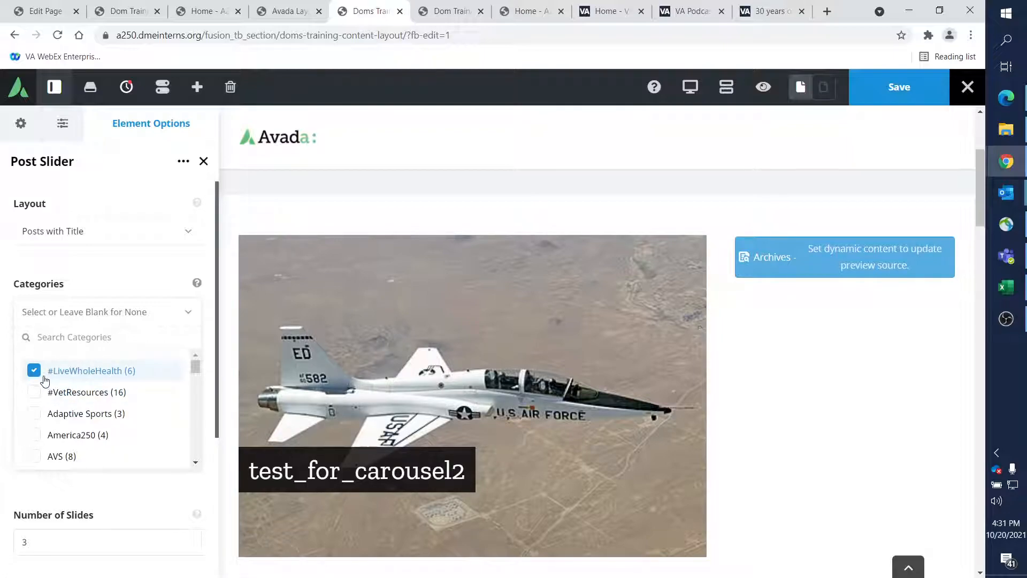
scroll(39, 425, "down", 2)
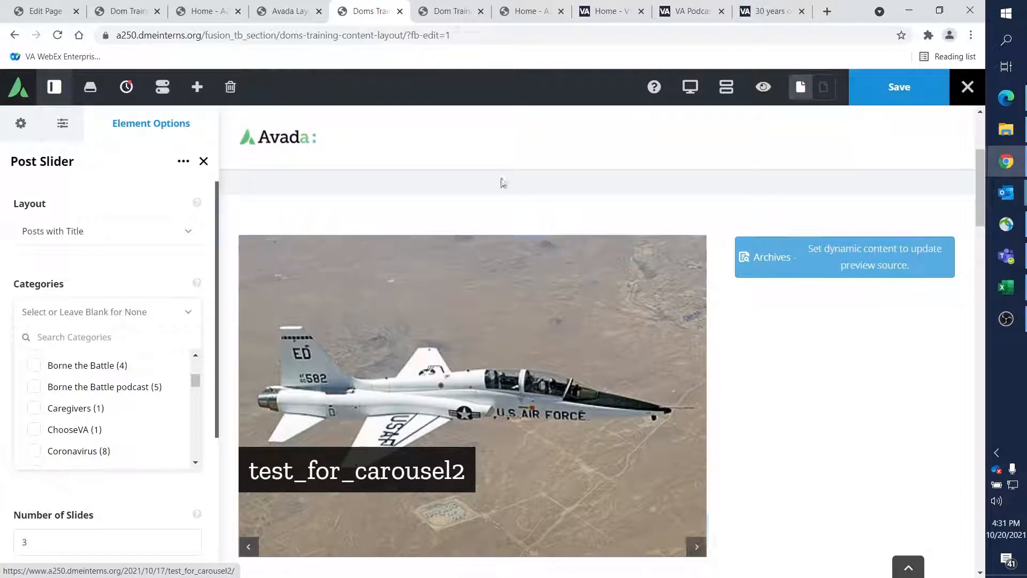
- Go back to the Avada layouts page and open the Avada Library in a new browser tab
left_click(298, 13)
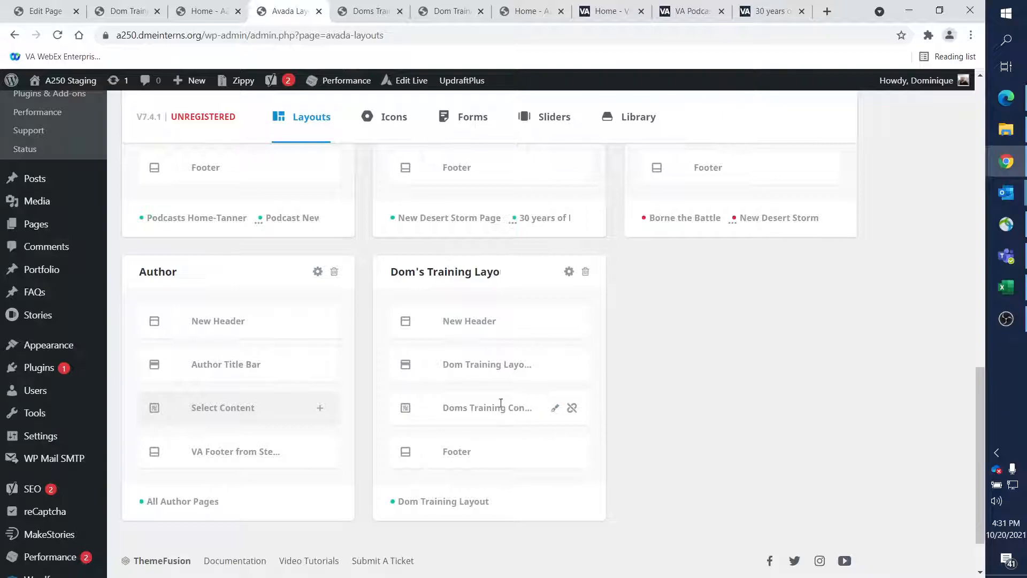
mouse_move(556, 126)
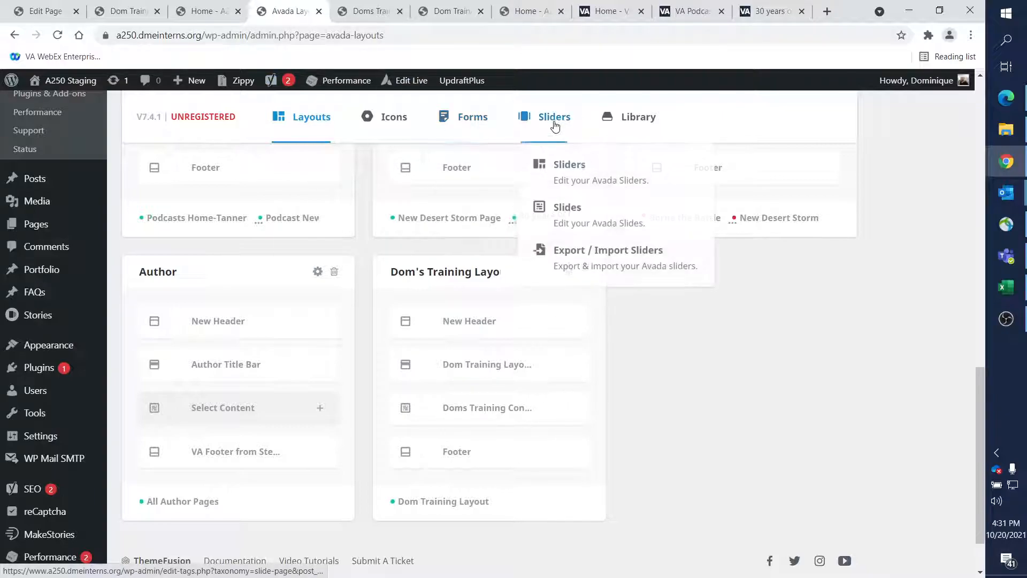
right_click(631, 117)
left_click(645, 126)
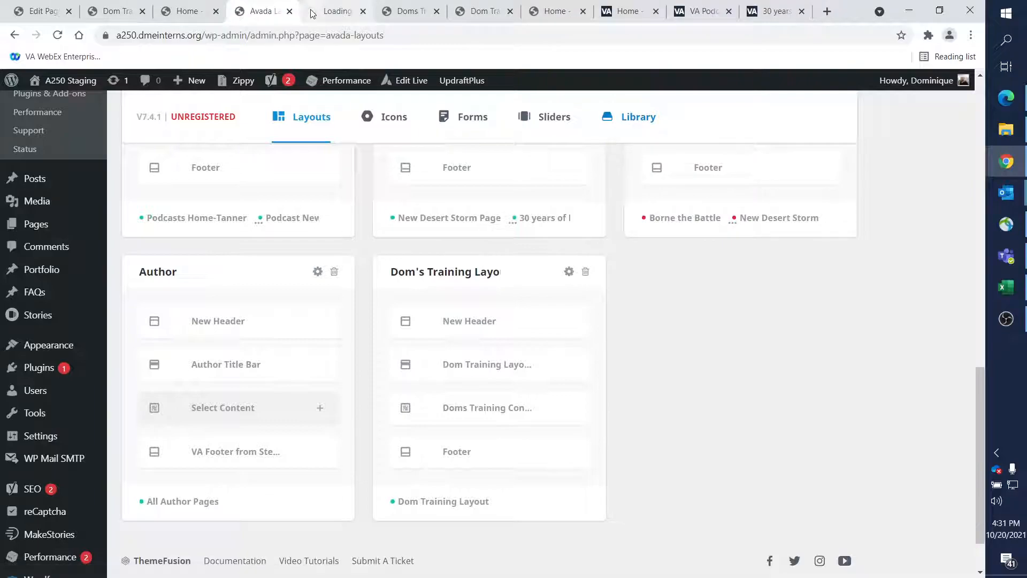
left_click(332, 12)
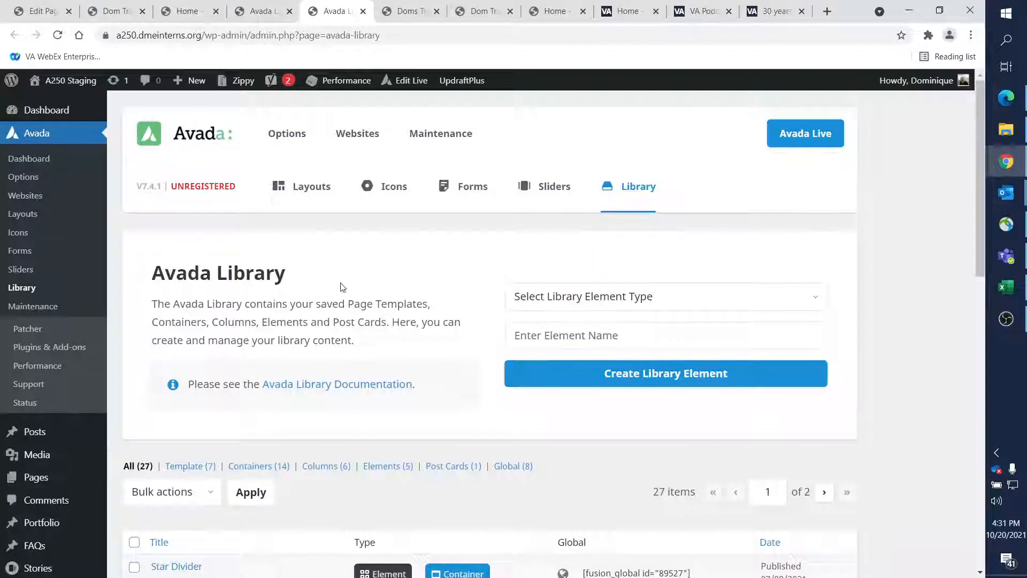
- Sort the Avada Library items by title in ascending order and look through the saved templates, containers, columns and elements
scroll(343, 287, "down", 5)
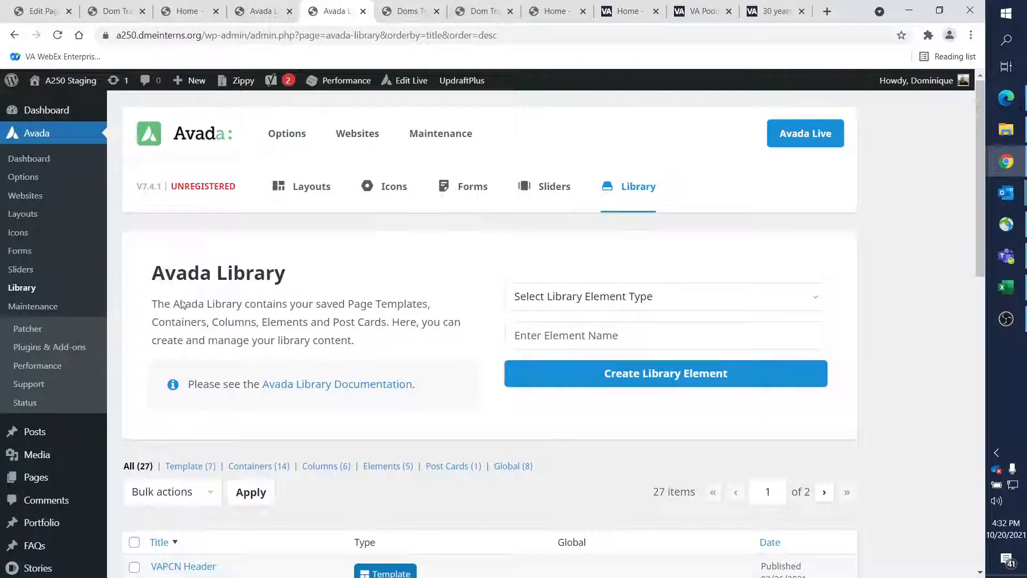
scroll(176, 291, "down", 6)
left_click(162, 207)
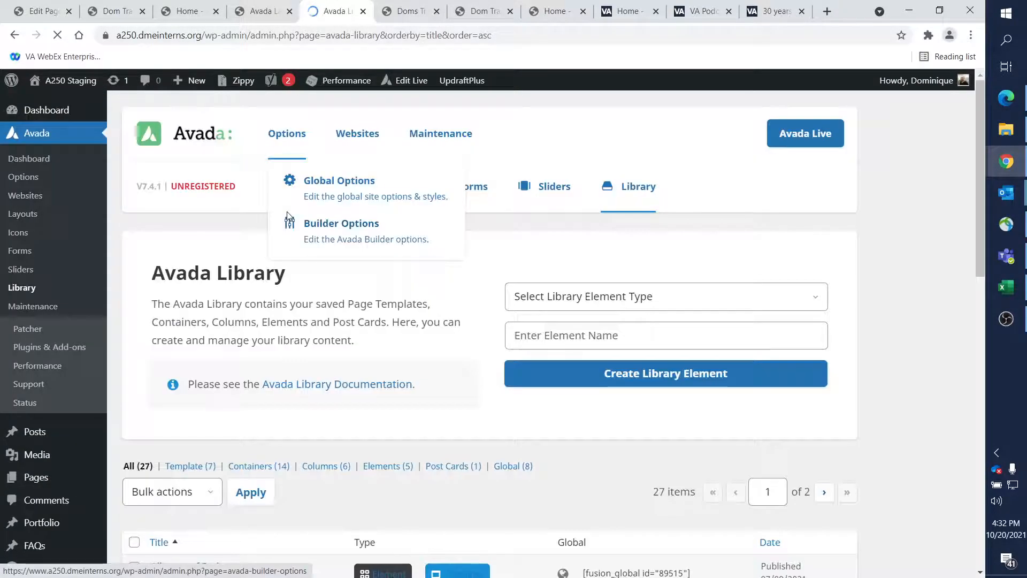
scroll(316, 289, "down", 6)
scroll(316, 300, "down", 6)
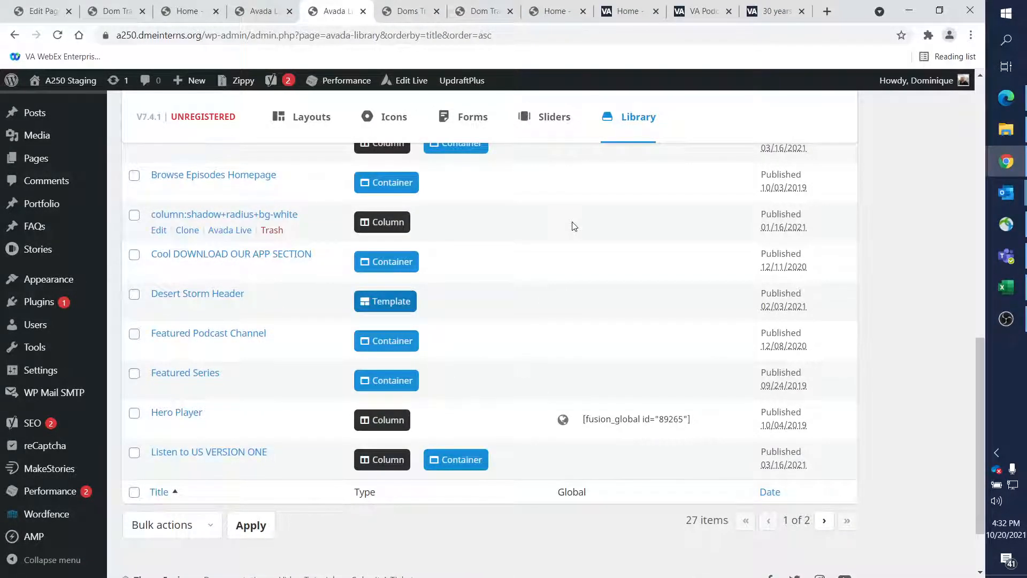
scroll(574, 227, "down", 2)
scroll(574, 227, "up", 10)
scroll(575, 229, "up", 3)
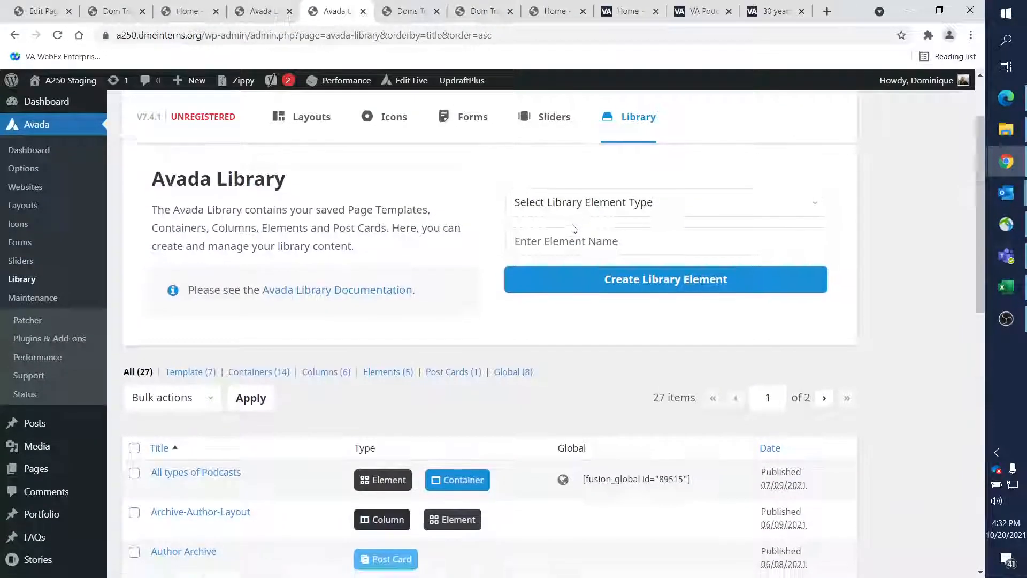
scroll(573, 227, "down", 4)
scroll(569, 226, "up", 3)
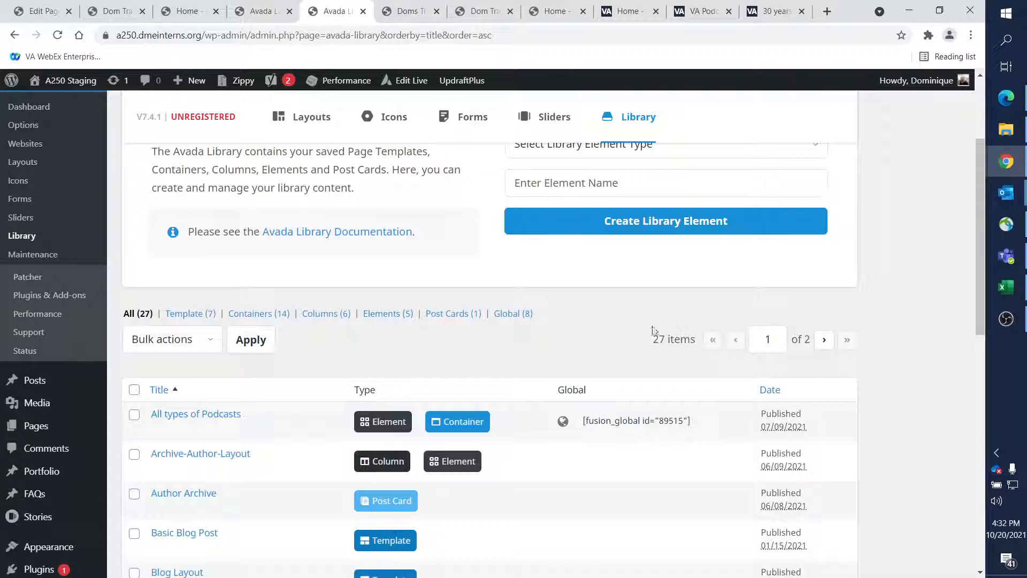
- Filter the library to Elements and then to Global items, examining the entries in each list
left_click(397, 316)
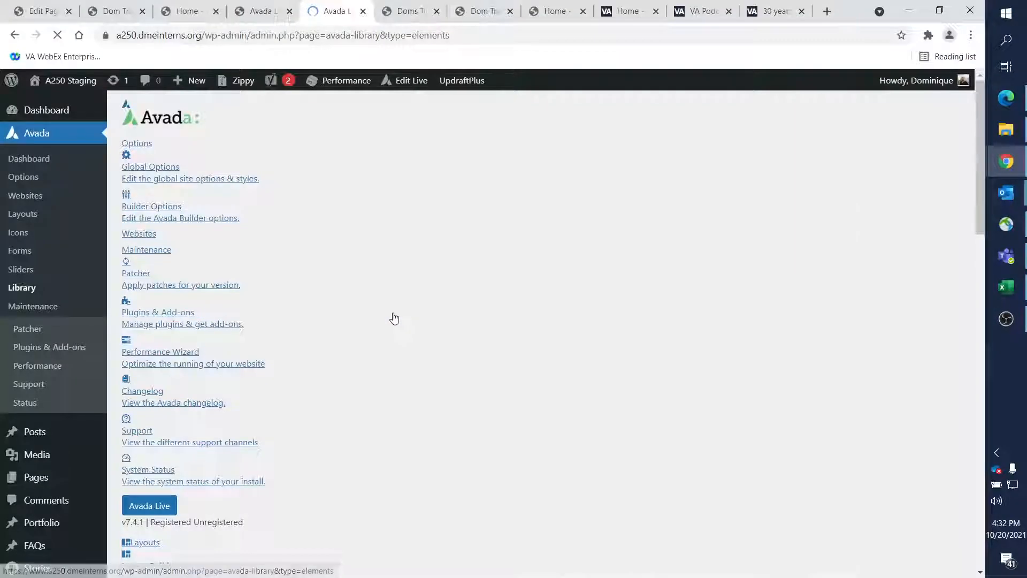
scroll(396, 342, "down", 6)
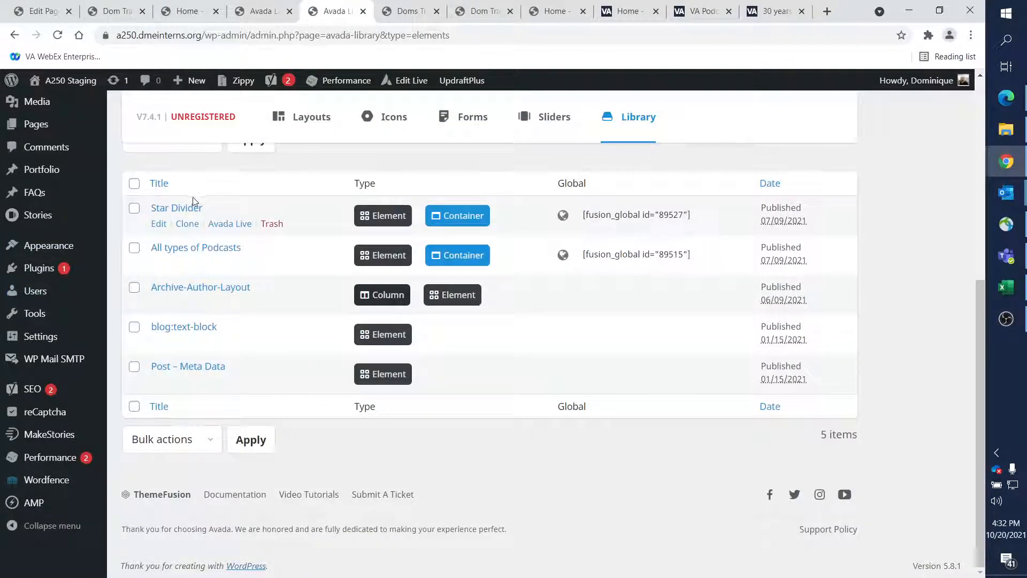
scroll(487, 321, "up", 5)
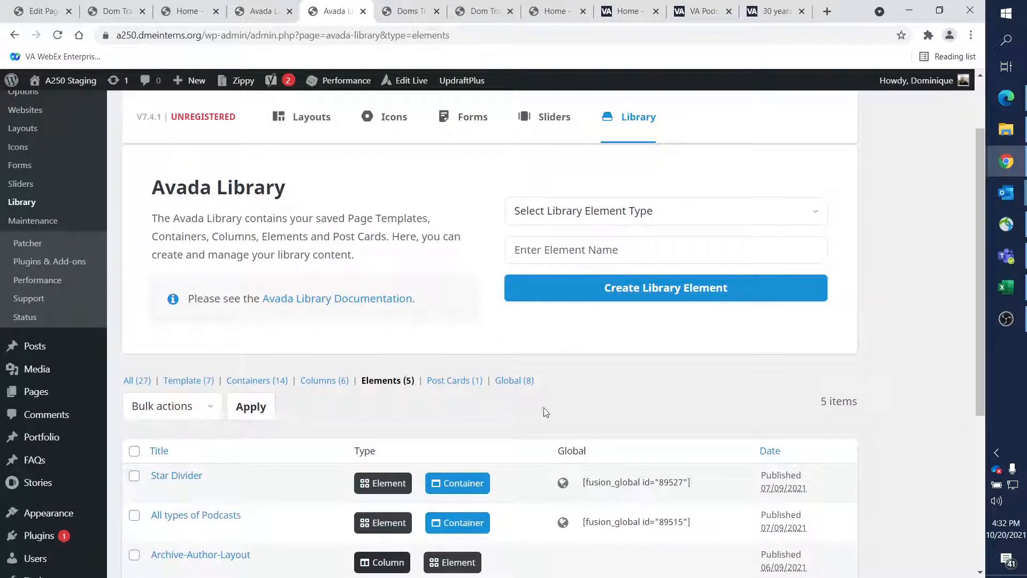
left_click(524, 388)
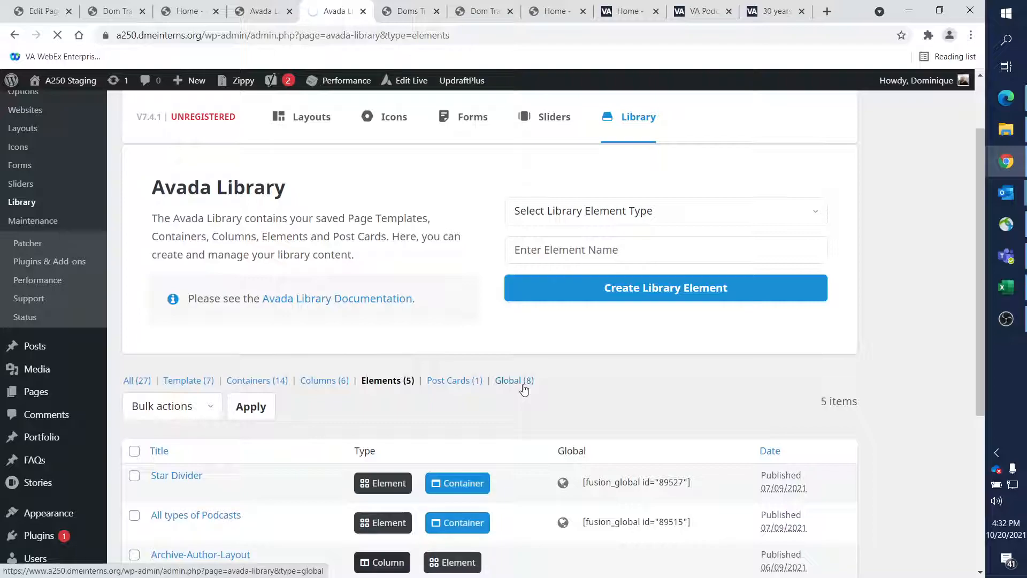
scroll(493, 390, "down", 6)
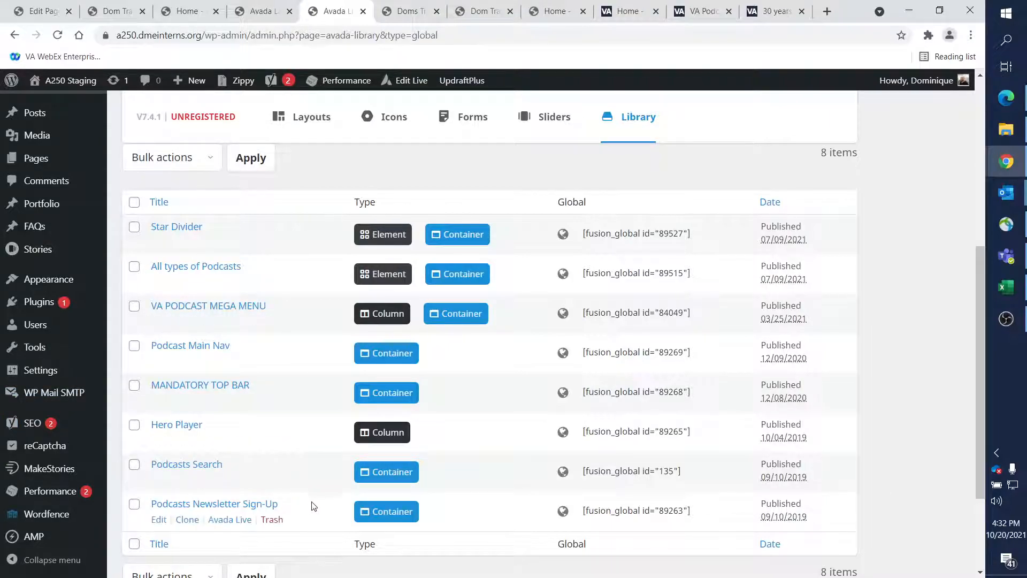
- Filter the library to Template items and review the saved page templates
scroll(248, 252, "up", 5)
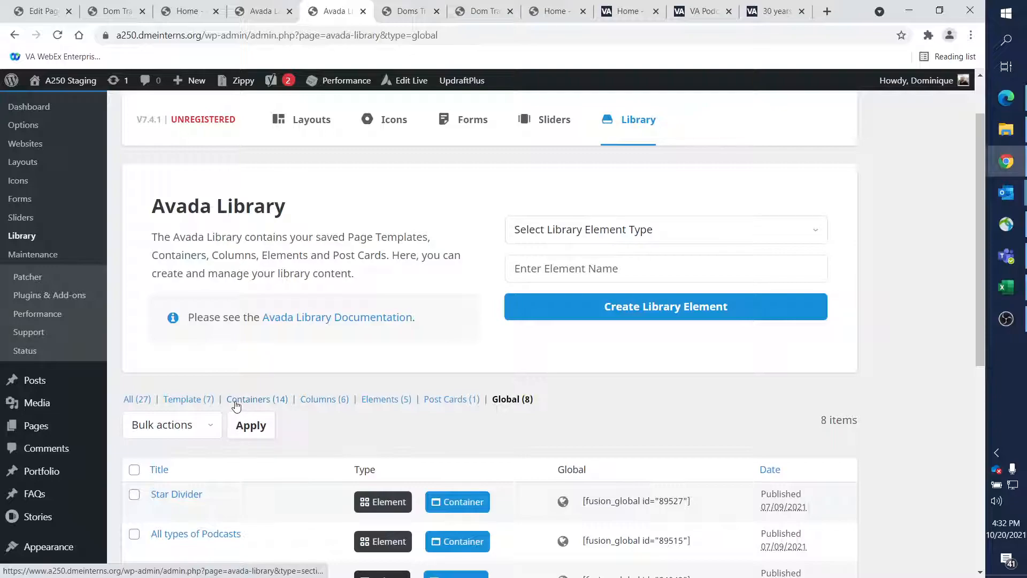
left_click(207, 399)
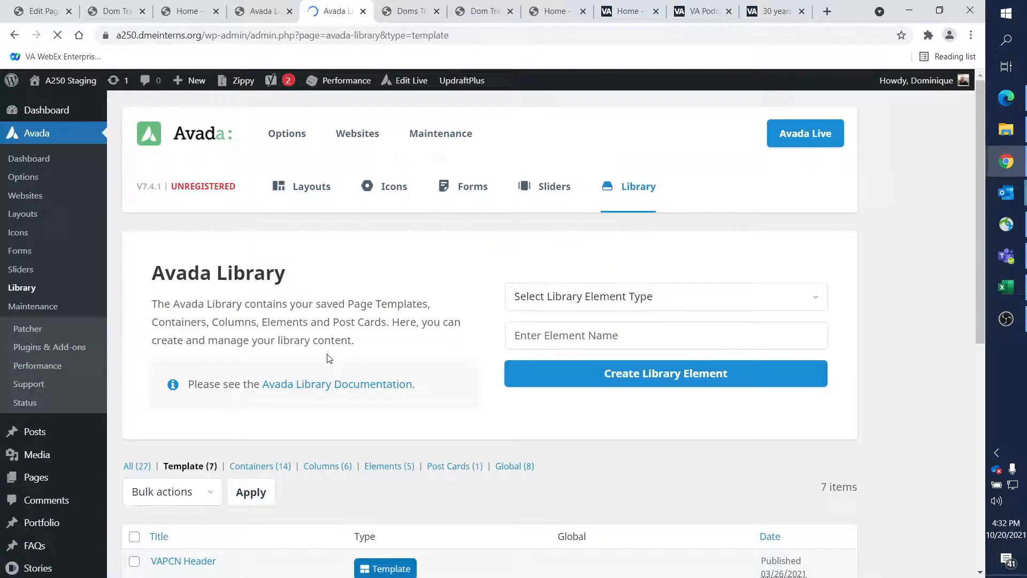
scroll(329, 358, "down", 6)
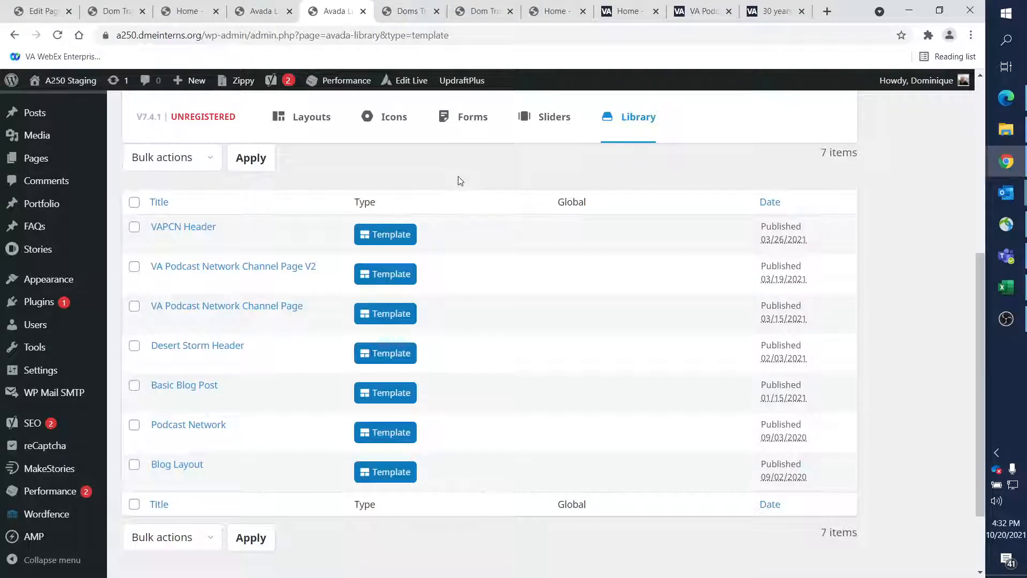
scroll(457, 178, "up", 6)
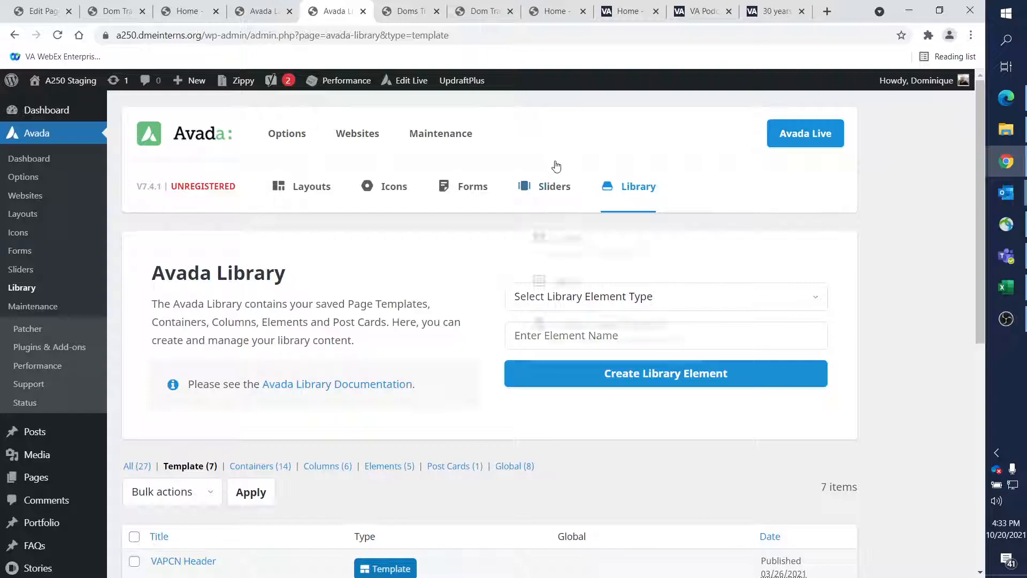
mouse_move(554, 208)
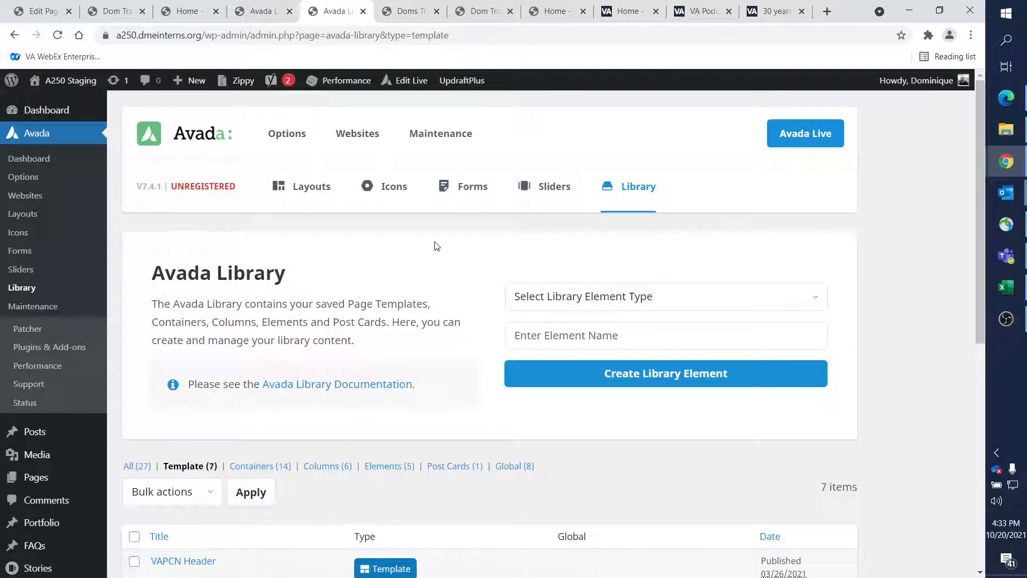
scroll(299, 257, "down", 3)
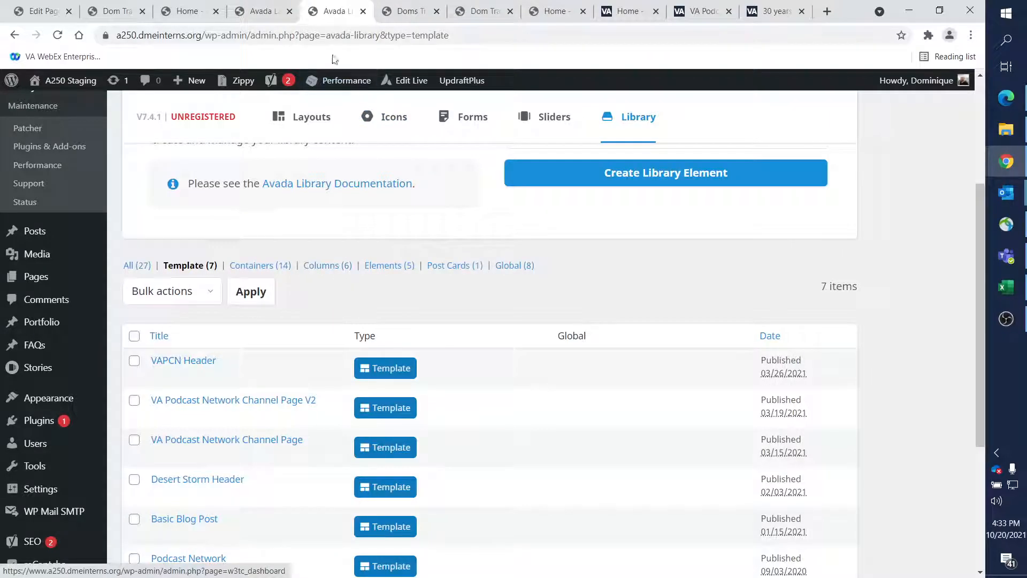
- Return to the Avada layouts page and examine each layout's assigned sections and display conditions, from Global Layout to Dom's training layout
left_click(262, 11)
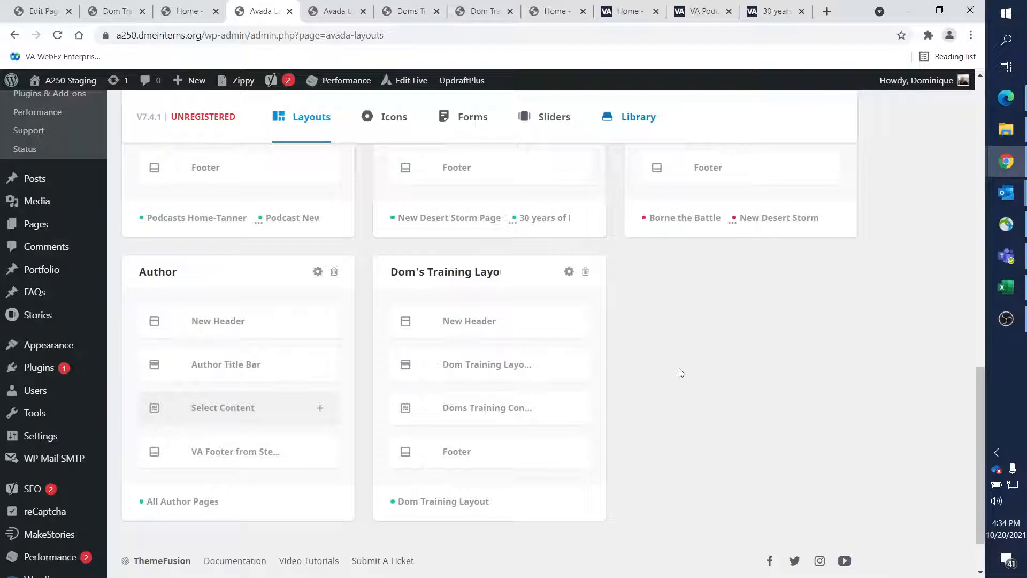
scroll(681, 373, "up", 10)
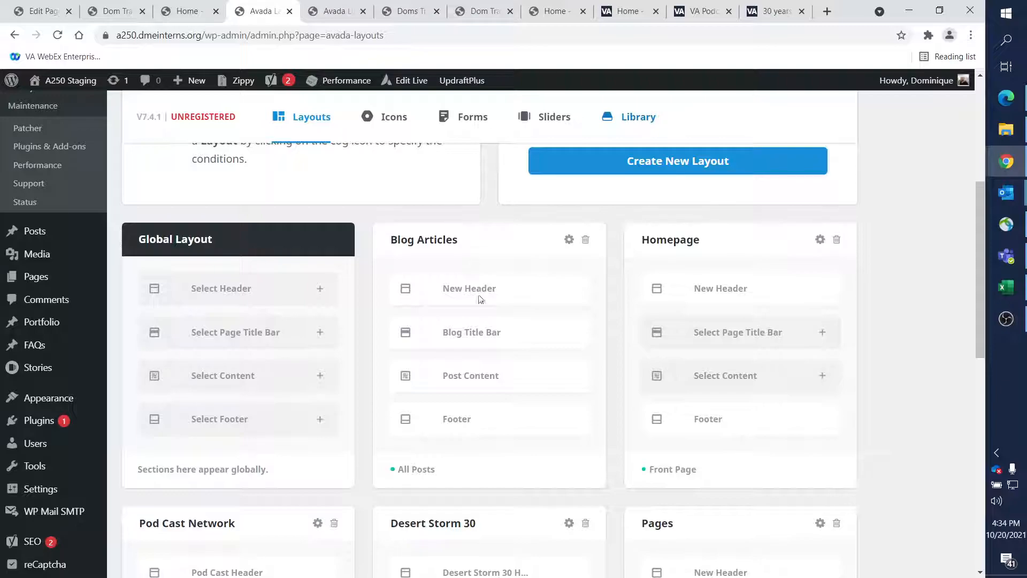
scroll(770, 327, "down", 4)
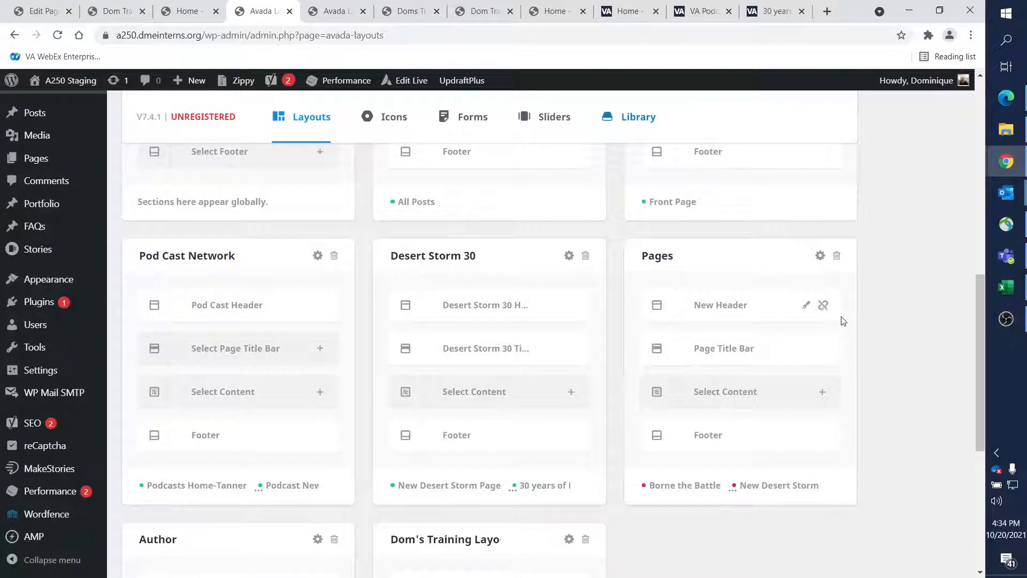
scroll(887, 343, "down", 4)
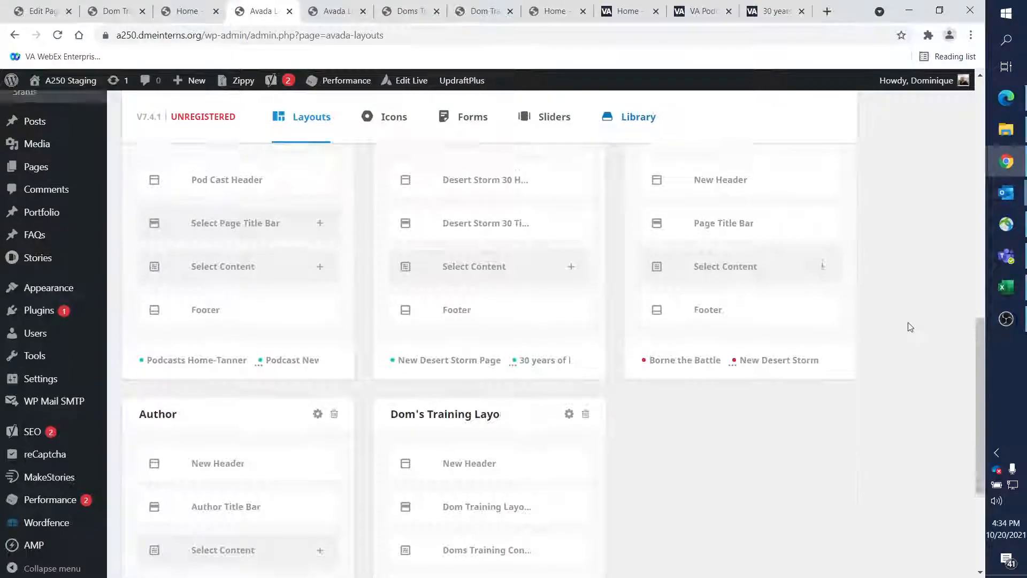
scroll(908, 314, "up", 10)
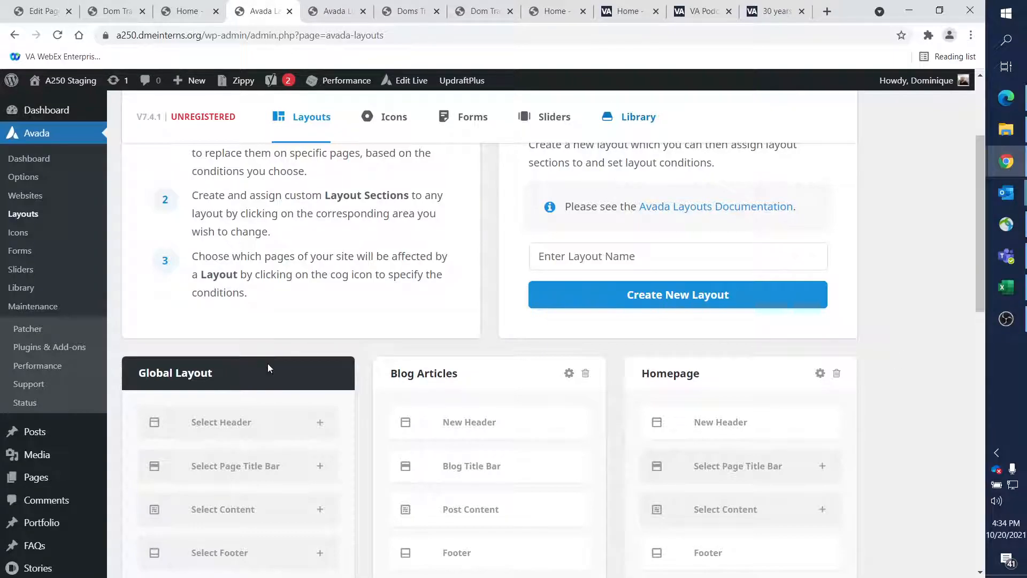
scroll(269, 365, "down", 1)
scroll(466, 305, "down", 2)
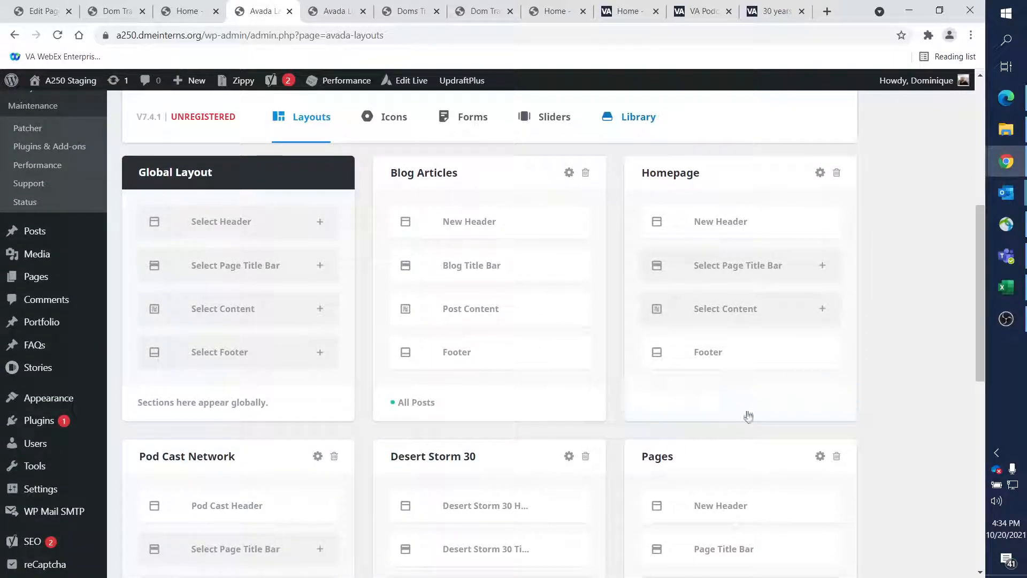
scroll(936, 332, "down", 2)
scroll(922, 312, "up", 3)
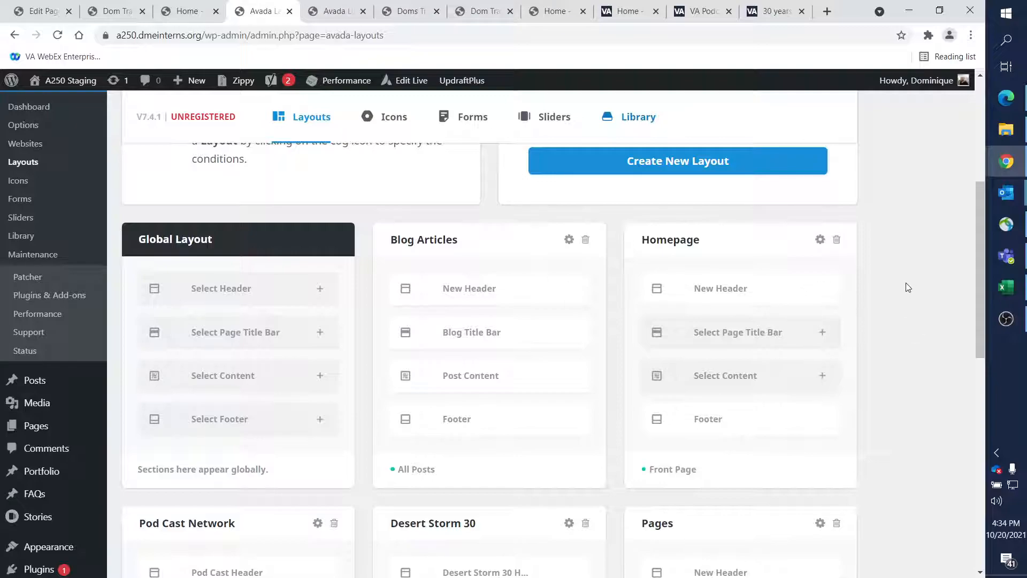
scroll(903, 283, "down", 1)
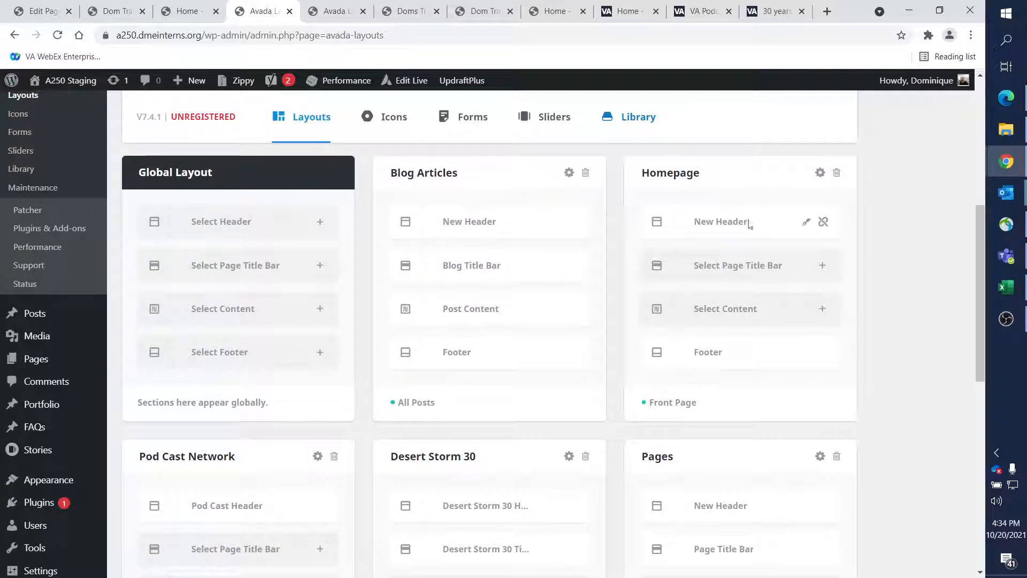
scroll(868, 217, "down", 5)
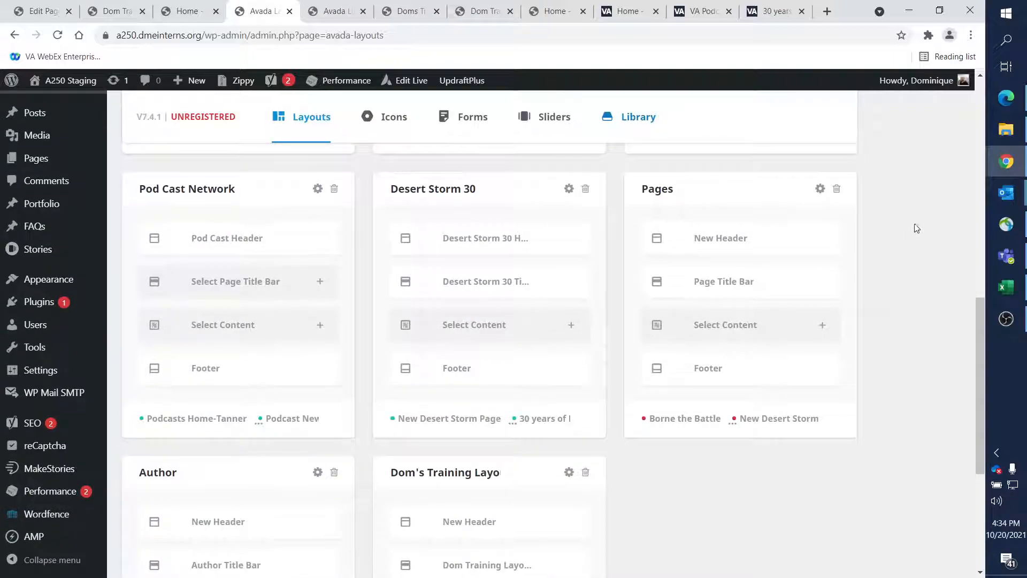
scroll(930, 209, "up", 8)
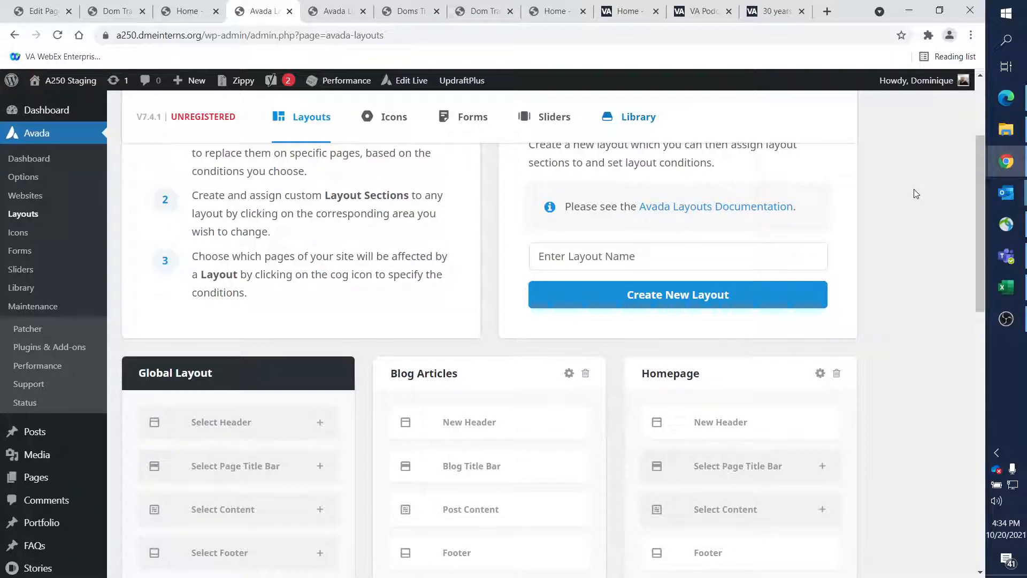
scroll(930, 199, "down", 2)
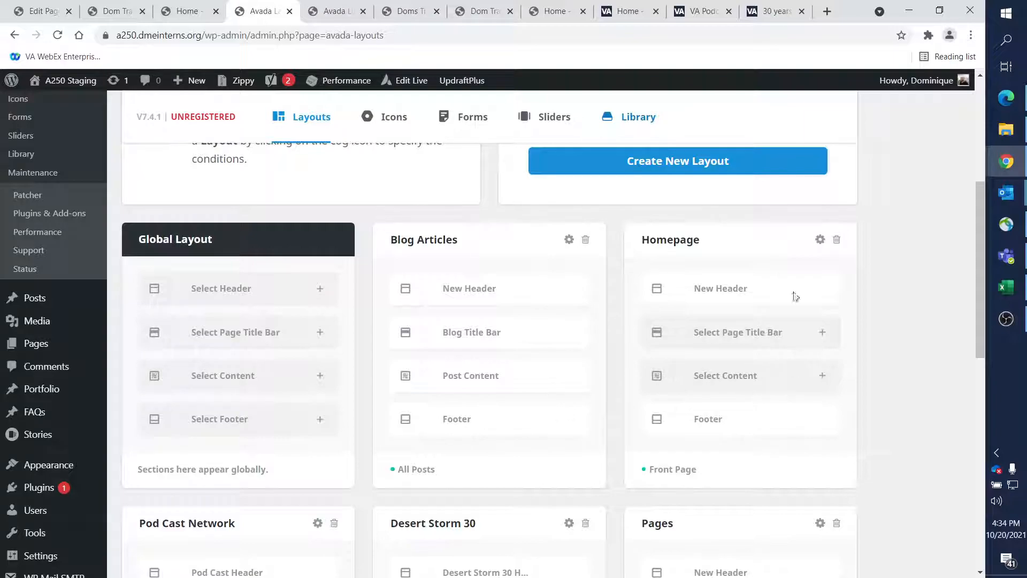
scroll(899, 375, "down", 9)
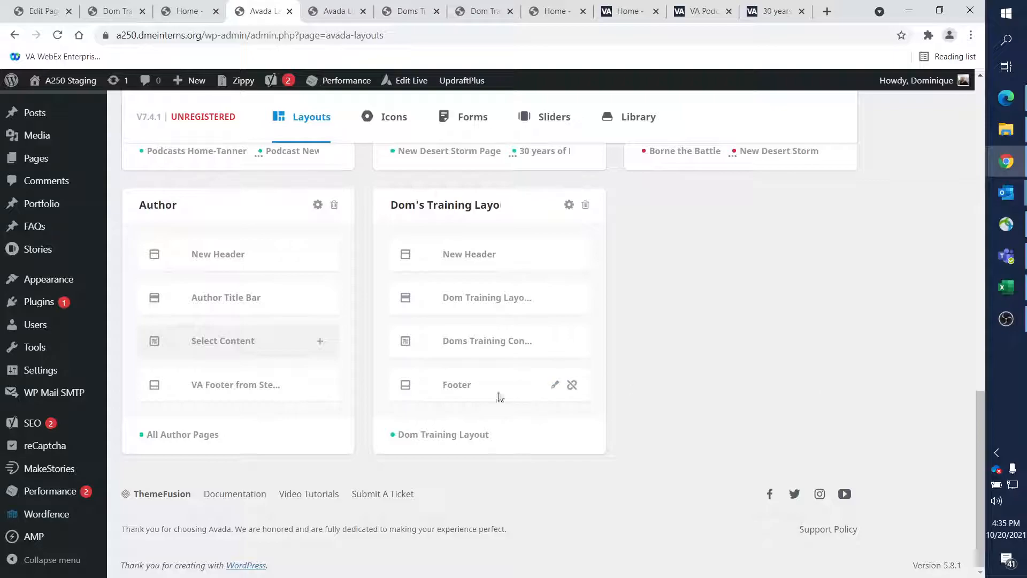
mouse_move(504, 423)
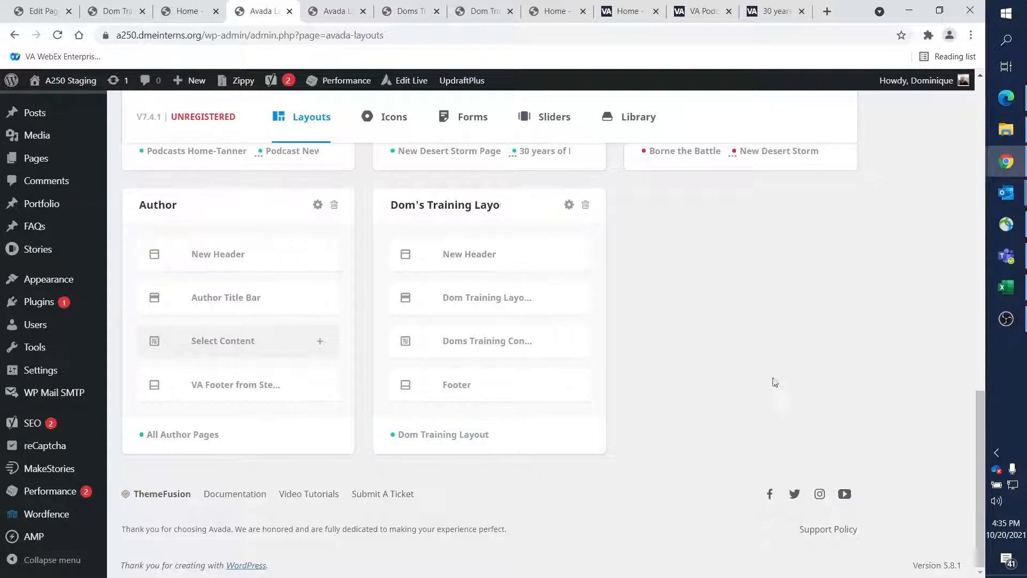